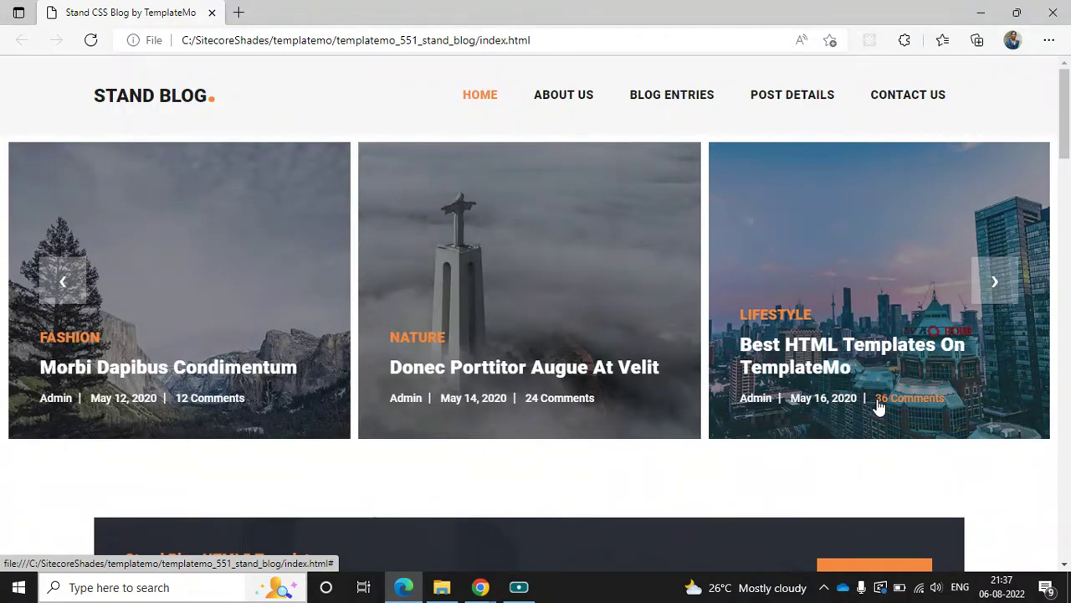
Step: Switch to File Explorer and open the assets folder inside templatemo_551_stand_blog
click(442, 586)
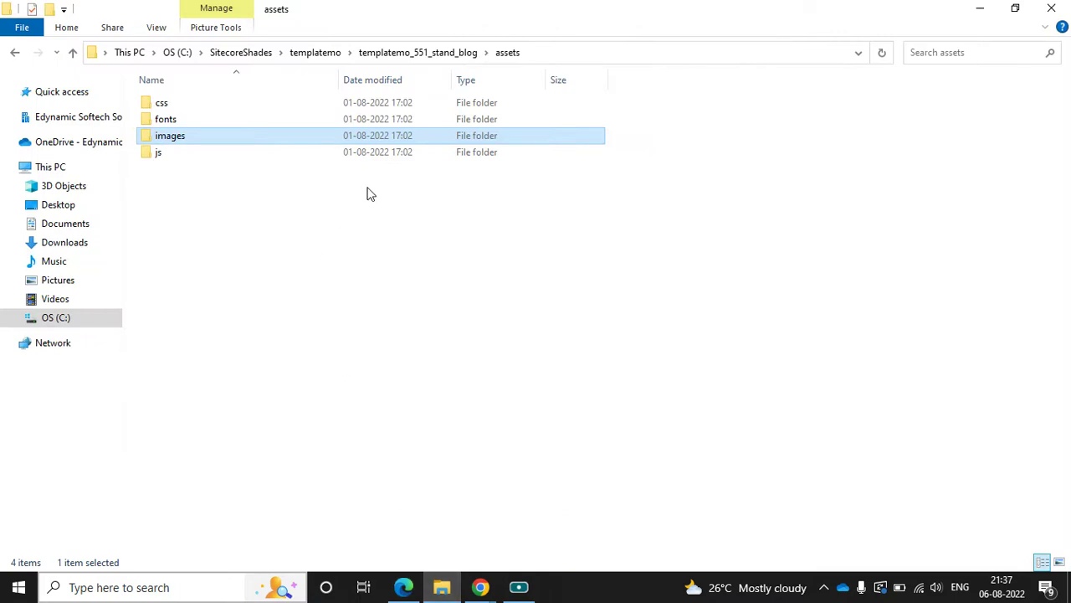
click(318, 54)
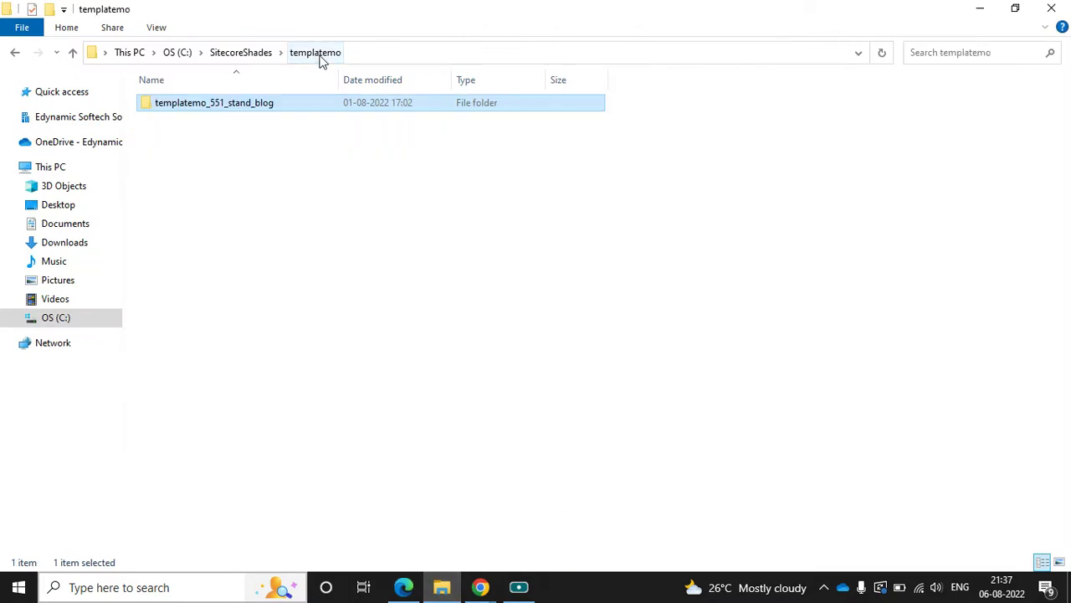
double_click(352, 113)
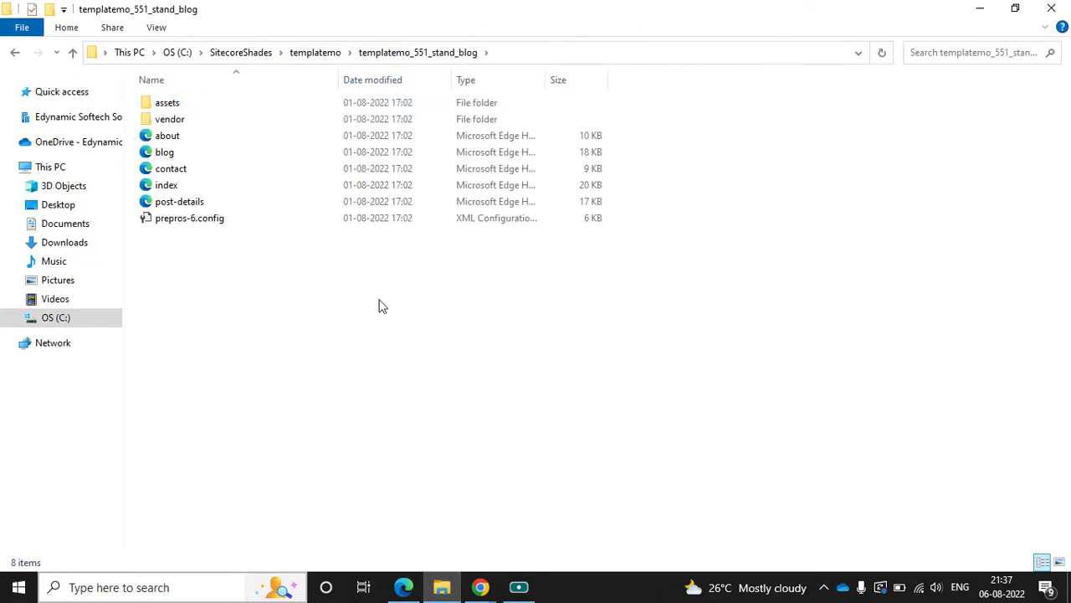
double_click(254, 103)
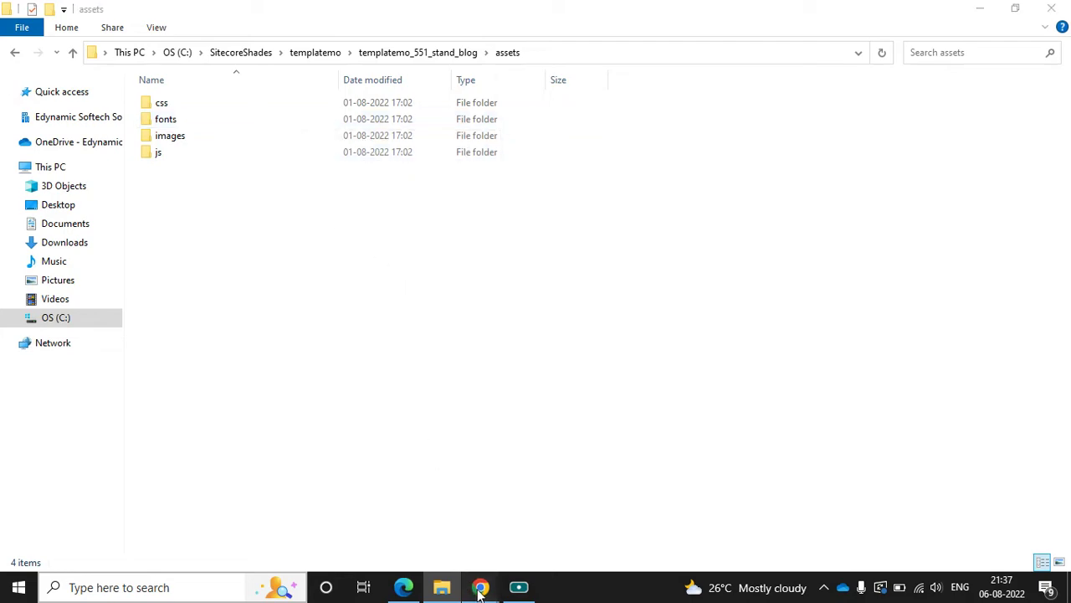
Step: Switch to the Sitecore Content Editor in Chrome and expand the Media Library down to its Themes branch
mouse_move(481, 587)
click(416, 529)
click(23, 550)
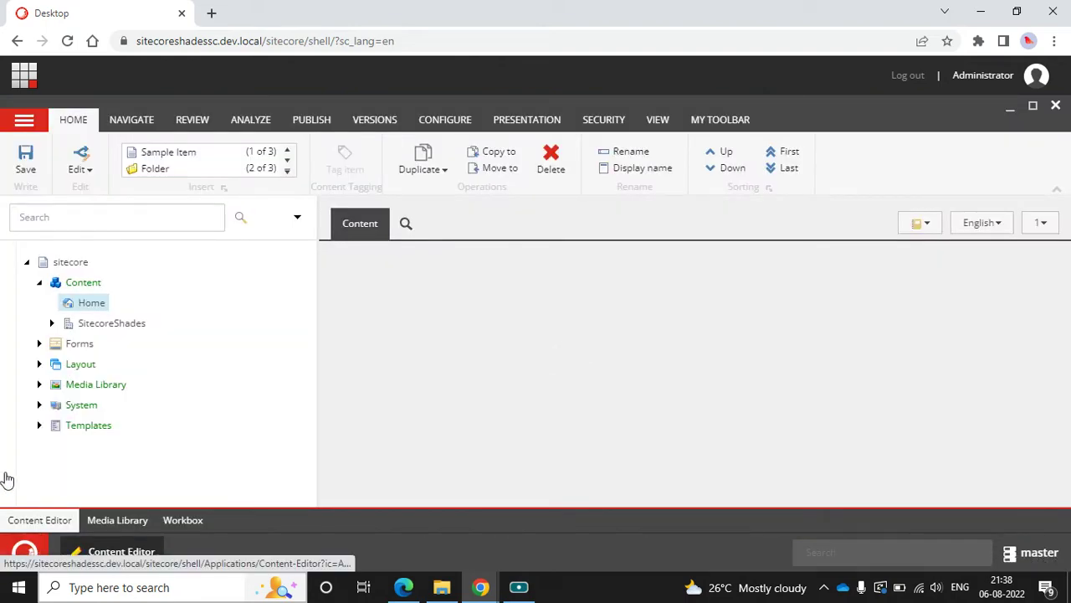
click(39, 384)
click(38, 384)
click(38, 384)
scroll(58, 393, down, 2)
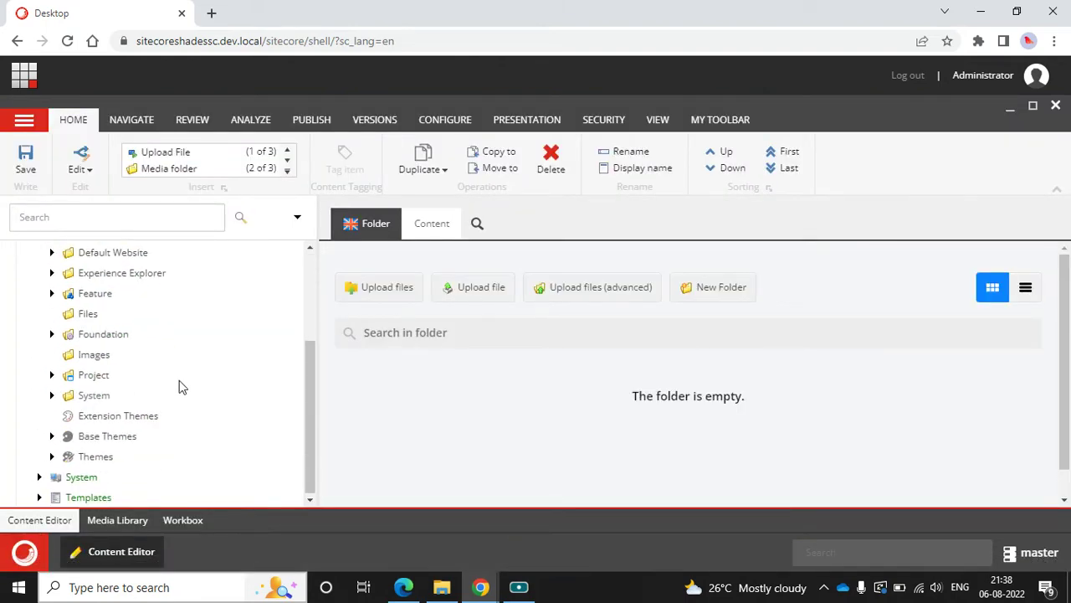
click(51, 455)
scroll(72, 436, down, 1)
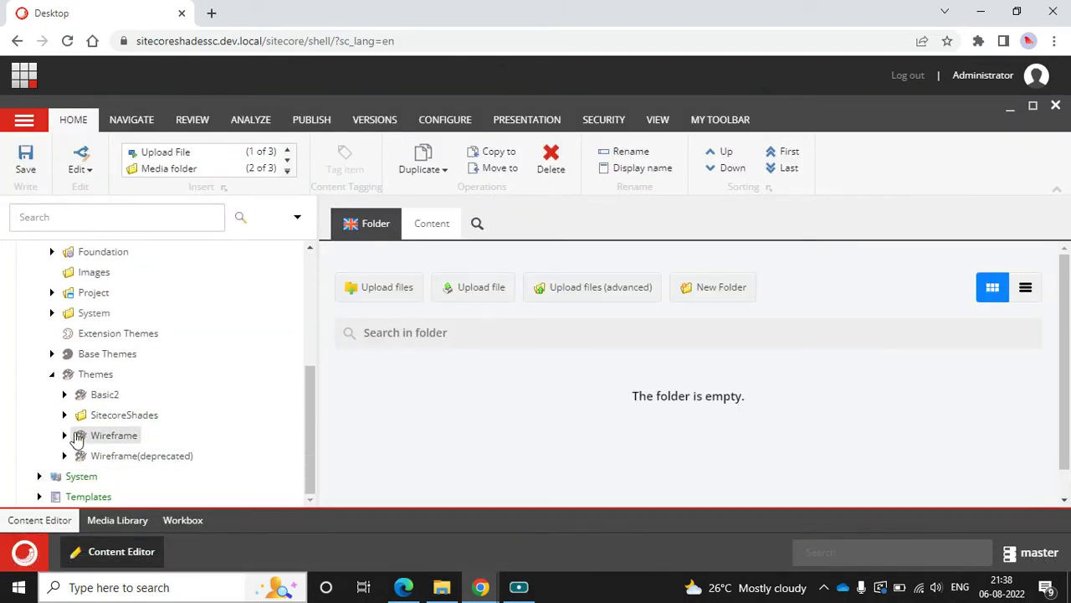
Step: Expand SitecoreShades, StandBlog and Site theme name under Themes, and open the styles folder's folder view
click(63, 415)
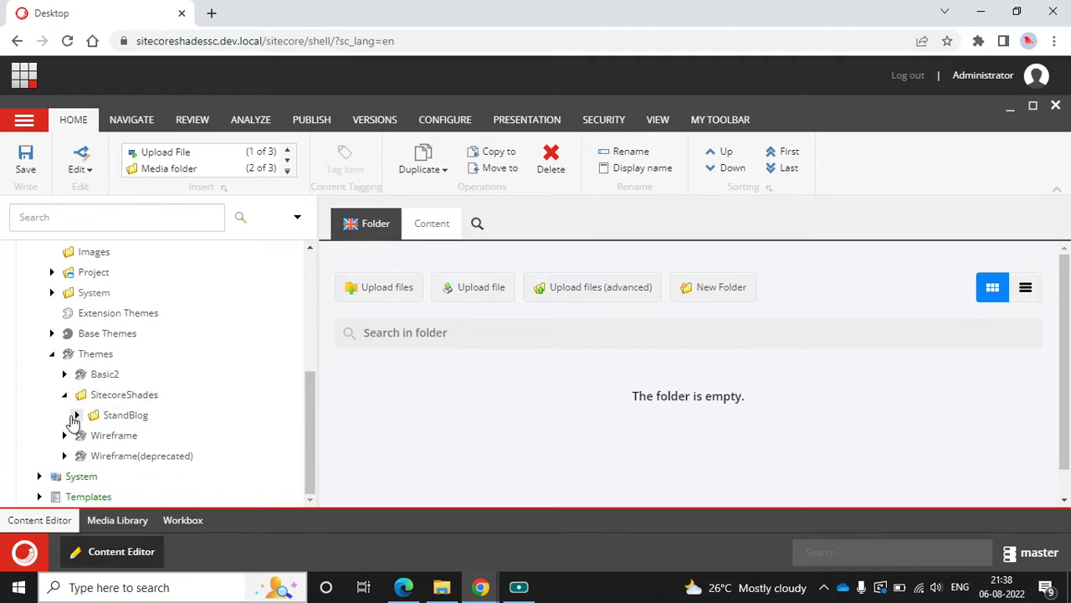
click(76, 416)
scroll(106, 447, down, 1)
click(89, 415)
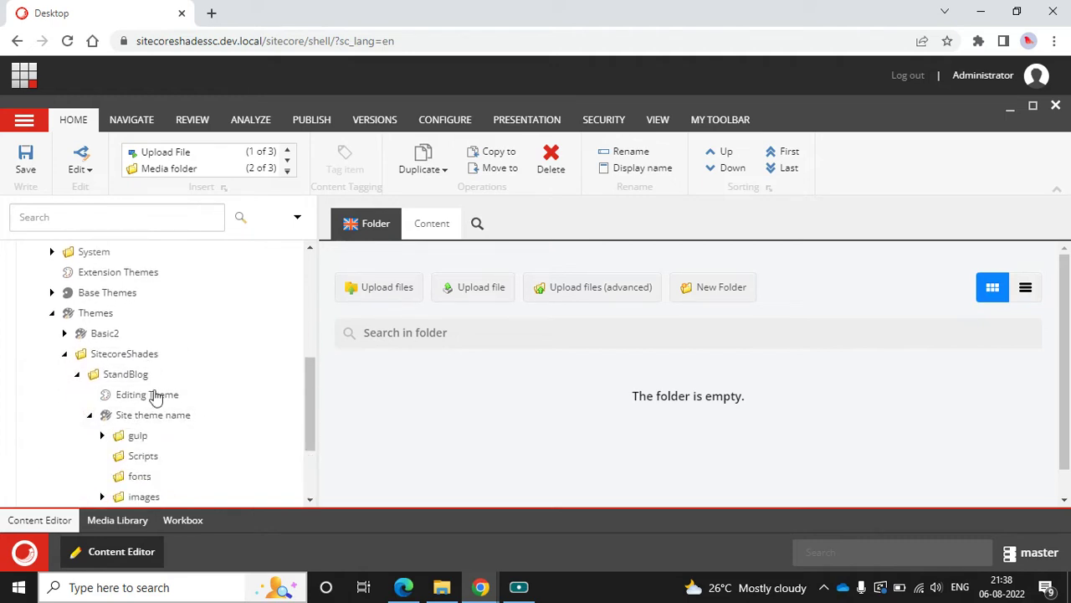
scroll(208, 412, down, 2)
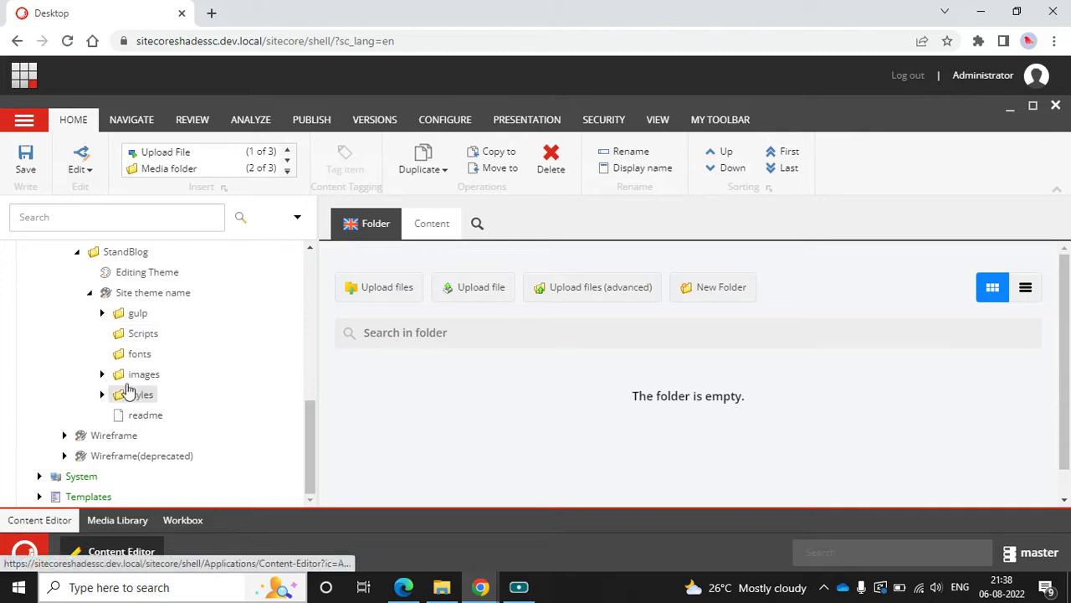
click(101, 395)
click(118, 395)
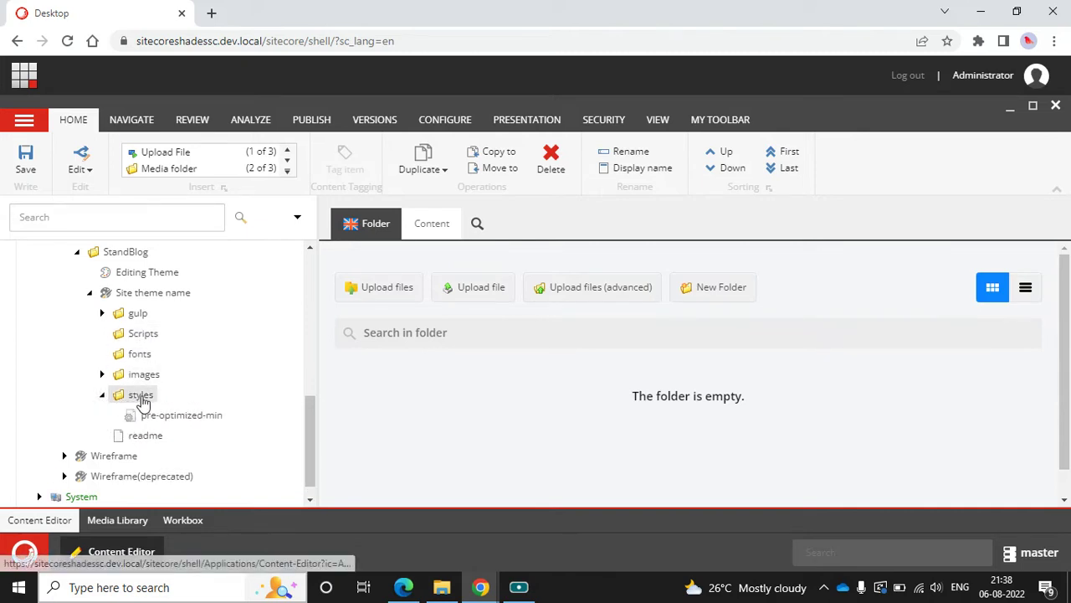
click(425, 228)
click(369, 223)
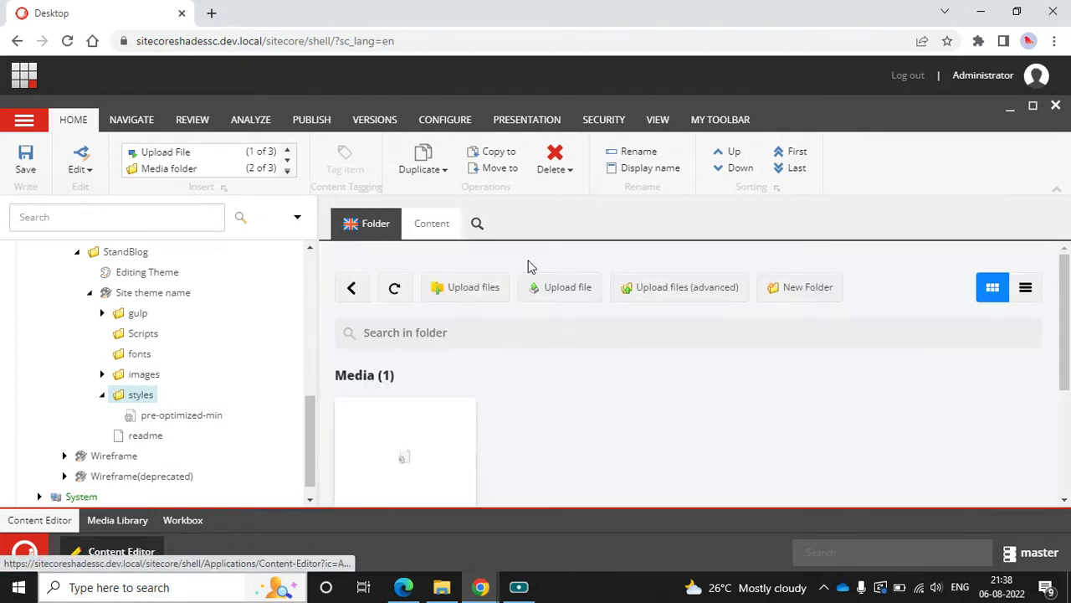
Step: Add flex-slider, fontawesome, owl and templatemo-stand-blog from the assets css folder as media files for the styles folder
click(488, 289)
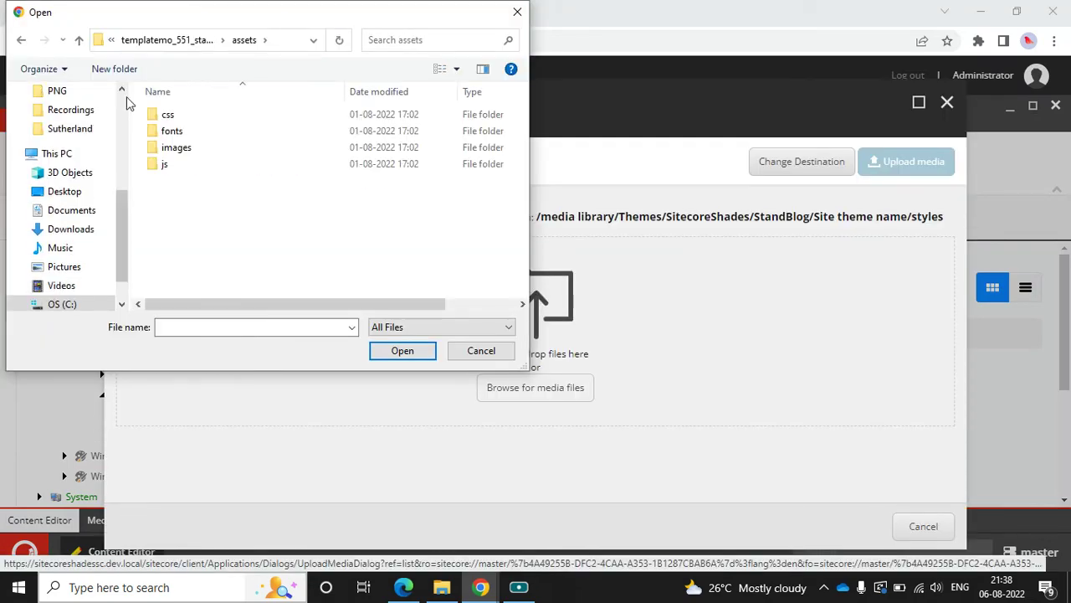
double_click(191, 122)
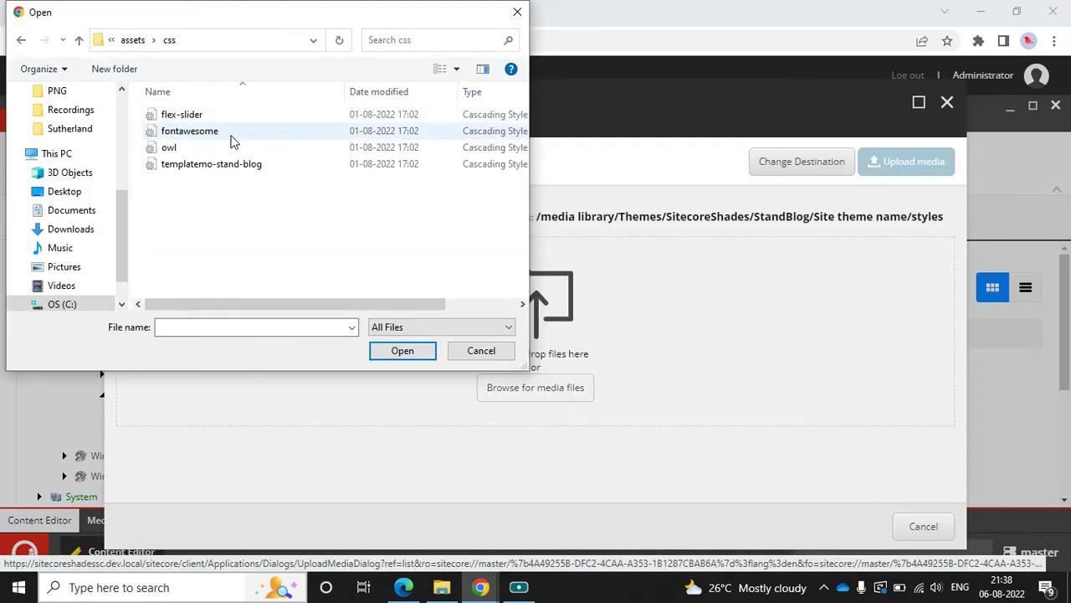
key(ctrl+a)
click(402, 349)
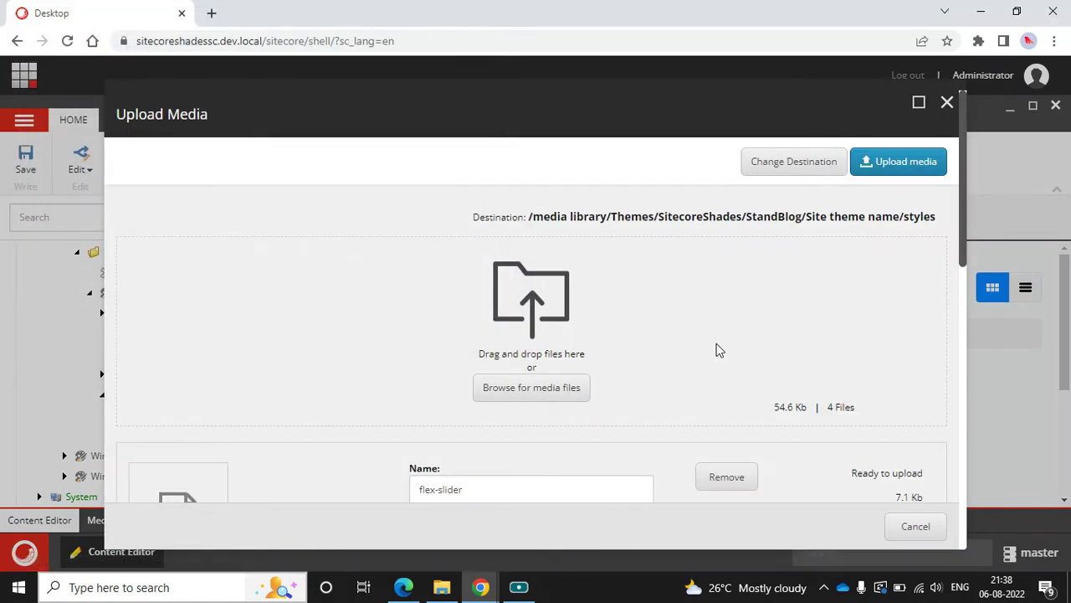
Step: Enlarge the upload dialog, check the queued CSS files, upload them to the styles folder and close the dialog
click(919, 104)
scroll(866, 373, down, 5)
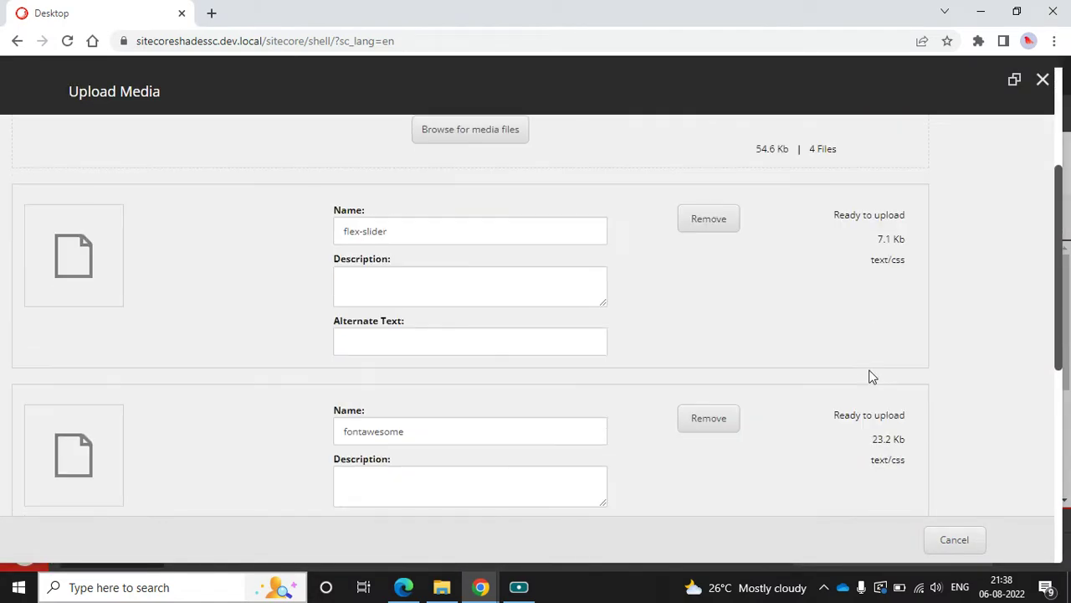
scroll(871, 376, up, 5)
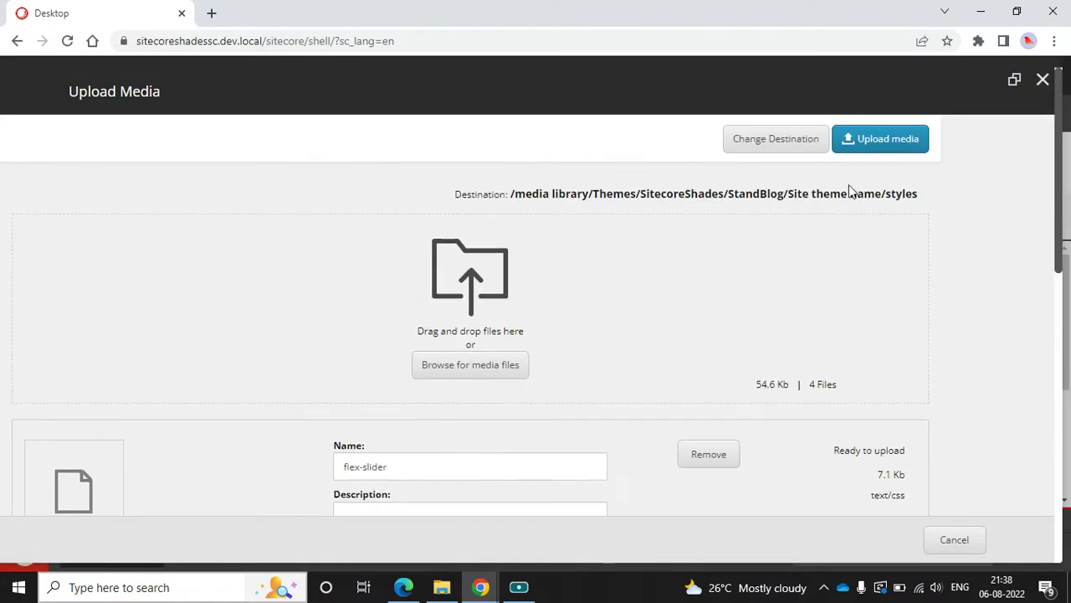
click(879, 134)
scroll(958, 389, down, 10)
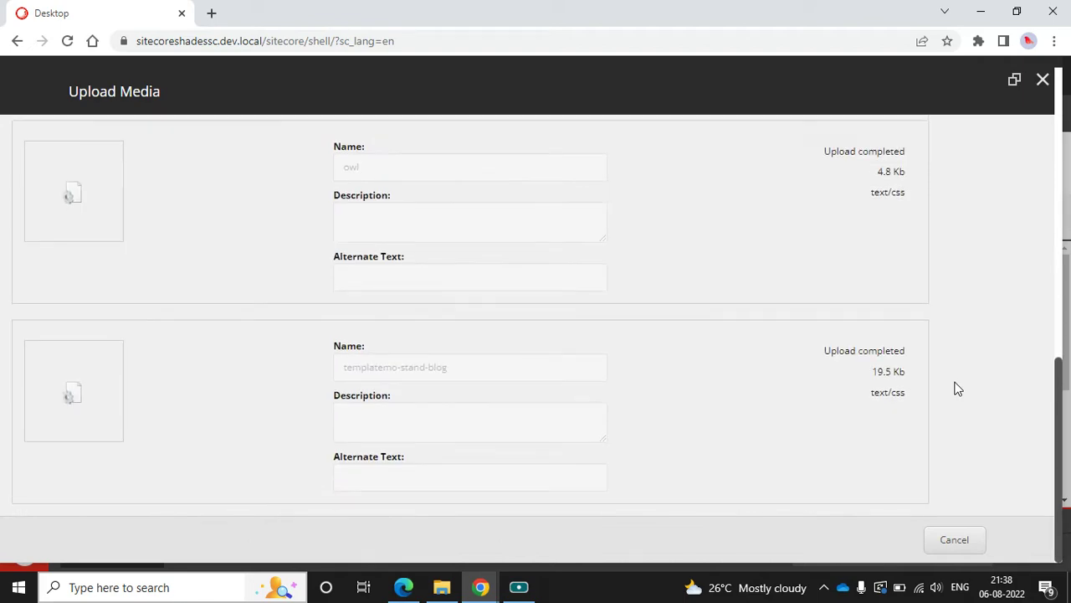
scroll(956, 385, up, 10)
click(1042, 82)
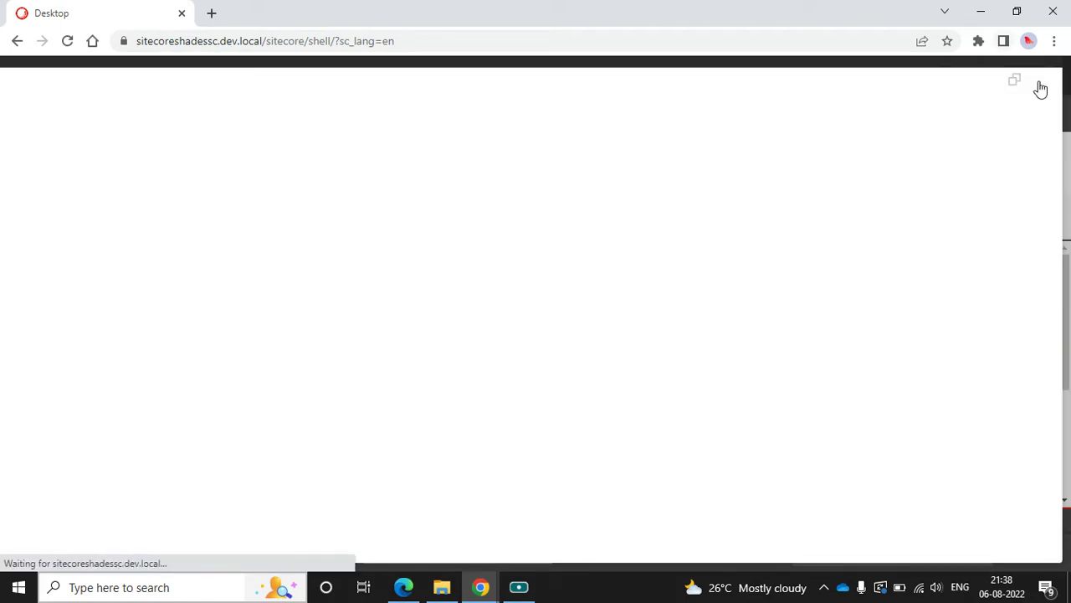
click(820, 503)
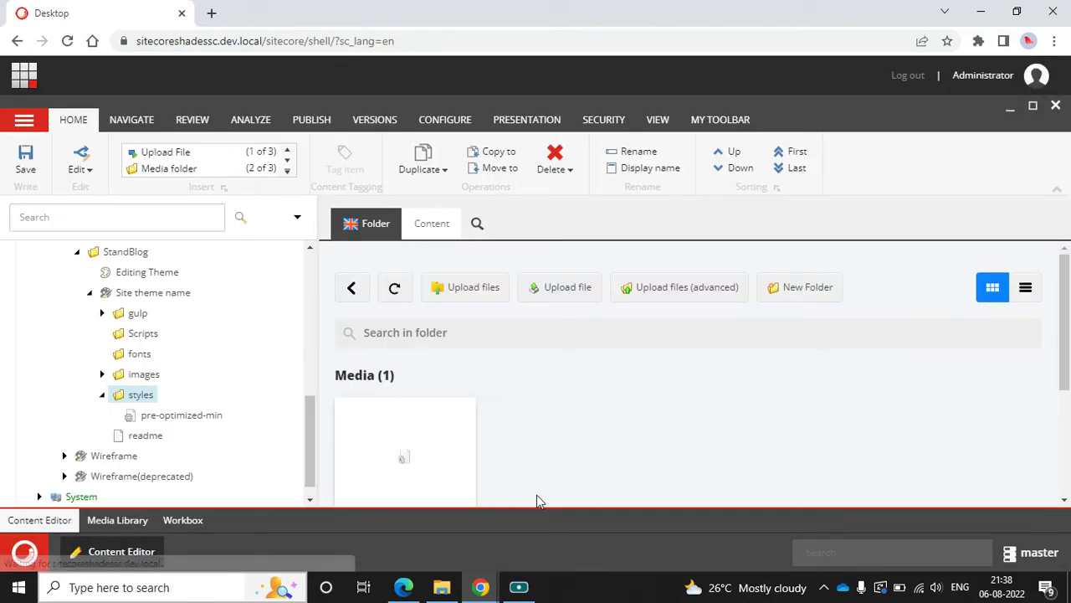
Step: Refresh the styles folder in the content tree and delete its pre-optimized-min item
click(101, 396)
click(102, 395)
scroll(232, 394, down, 2)
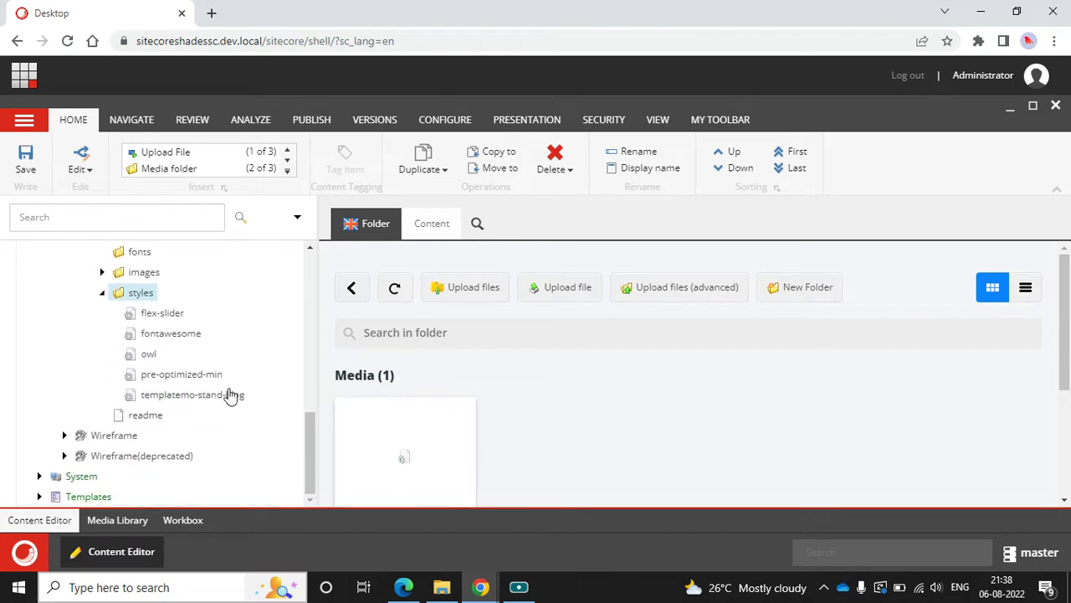
click(179, 375)
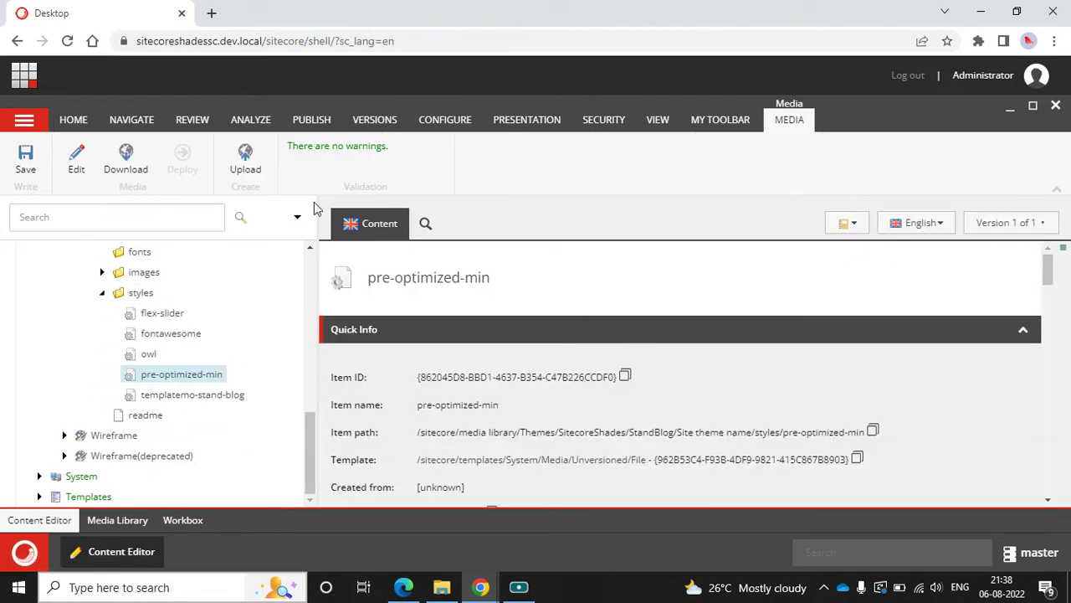
click(74, 119)
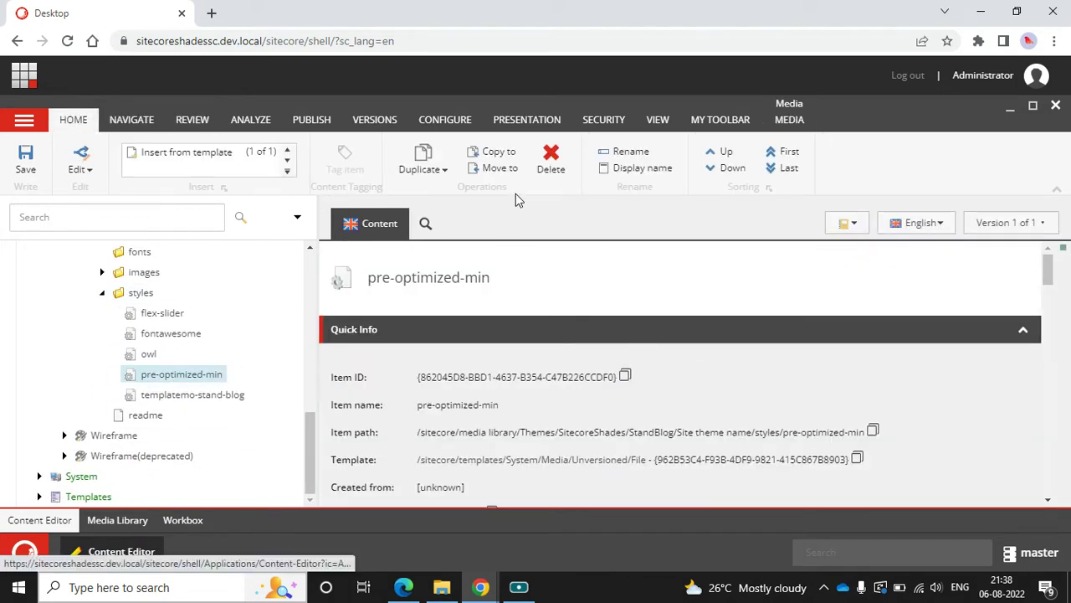
click(550, 159)
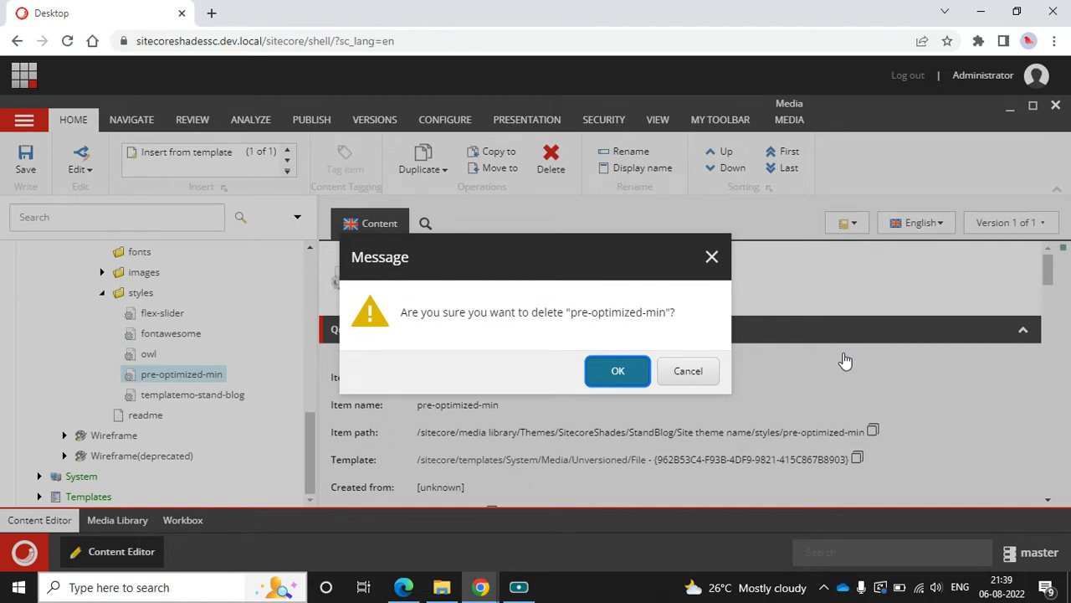
click(586, 210)
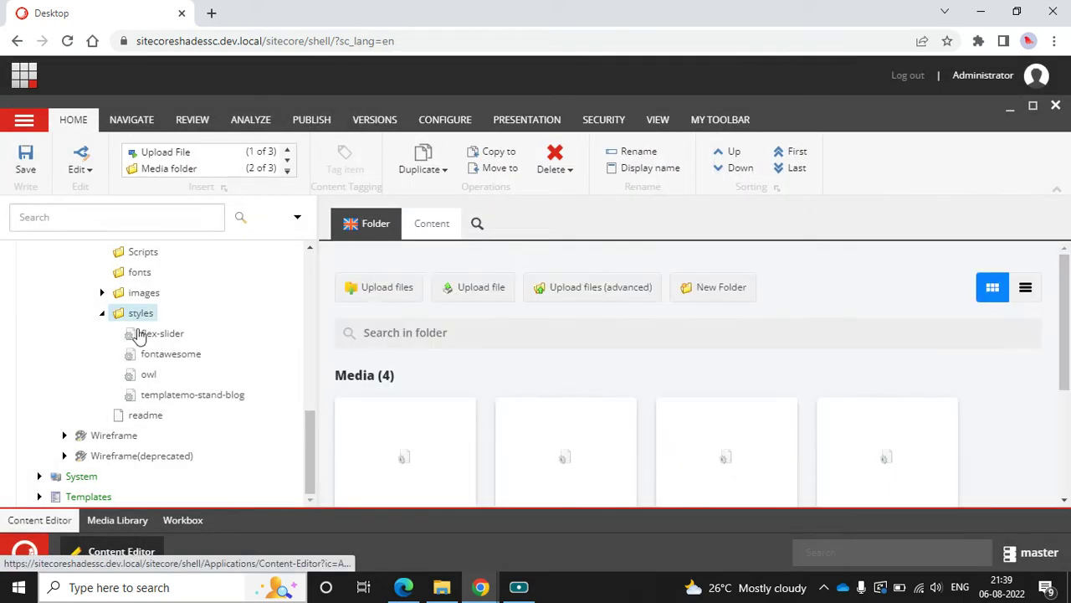
Step: Upload accordions, custom, isotope, owl and slick from the assets js folder to the theme's Scripts folder and close the dialog
scroll(117, 360, up, 2)
click(138, 330)
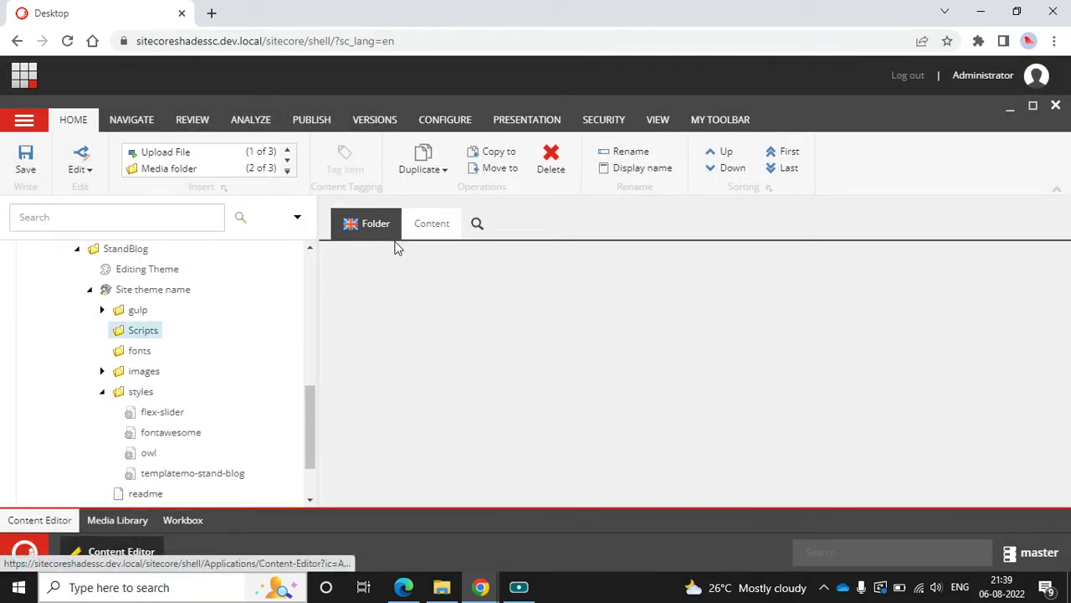
click(444, 297)
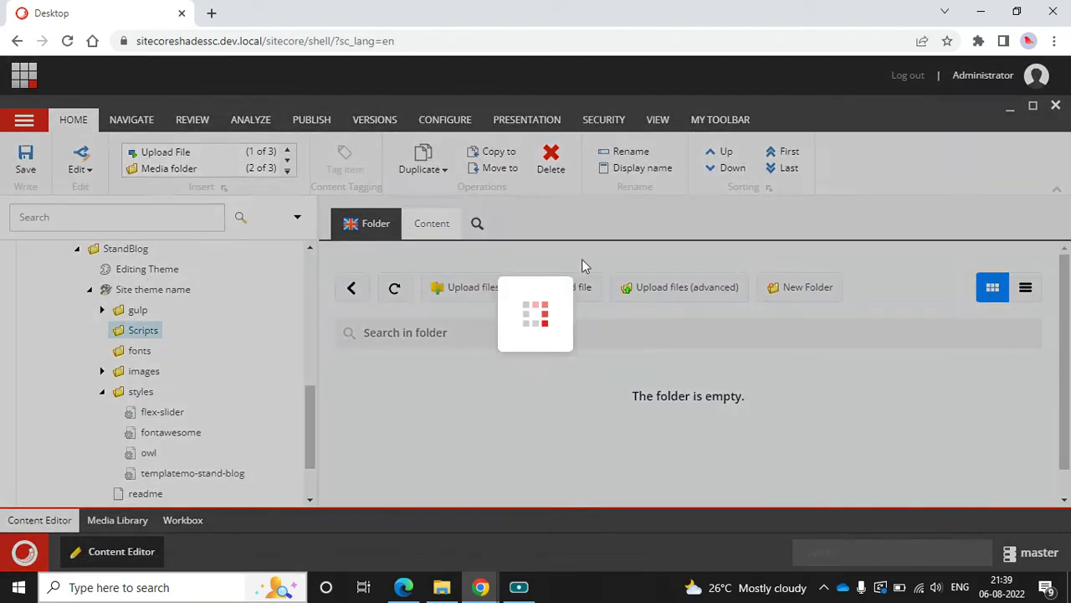
click(557, 384)
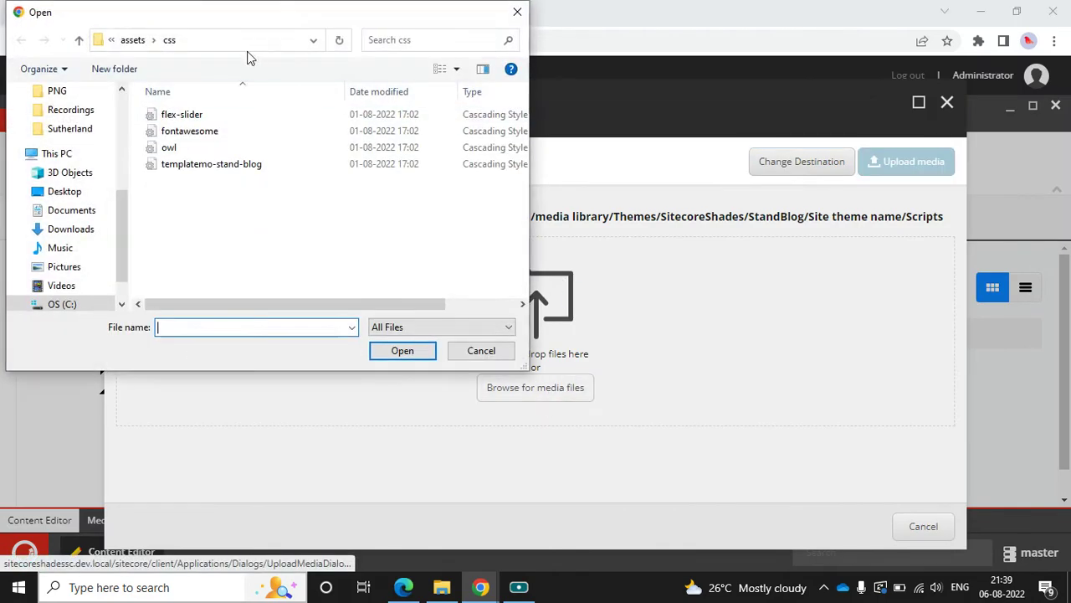
click(141, 40)
double_click(188, 164)
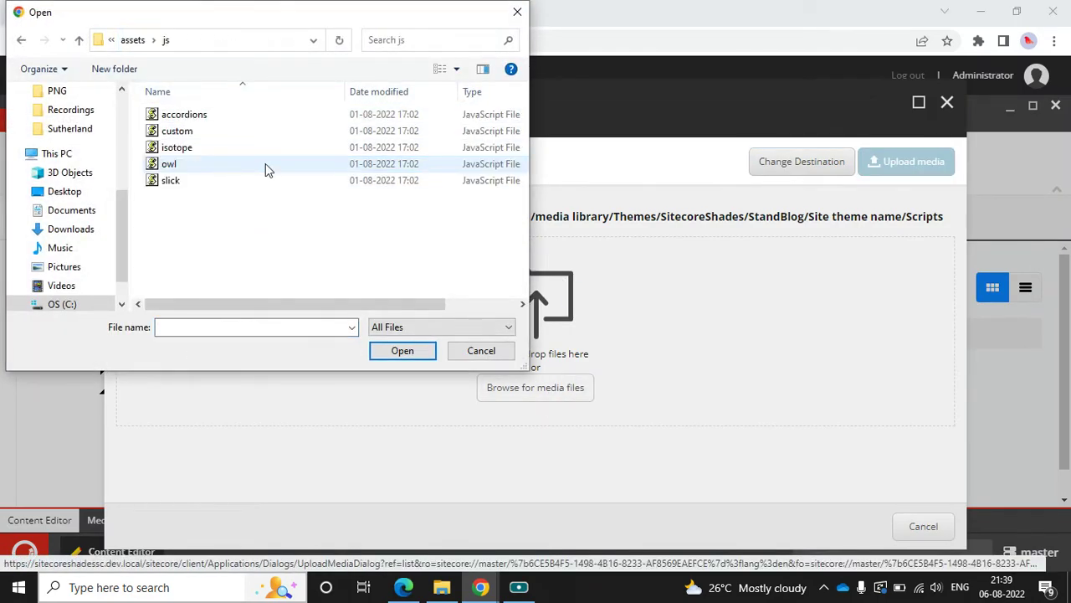
key(ctrl+a)
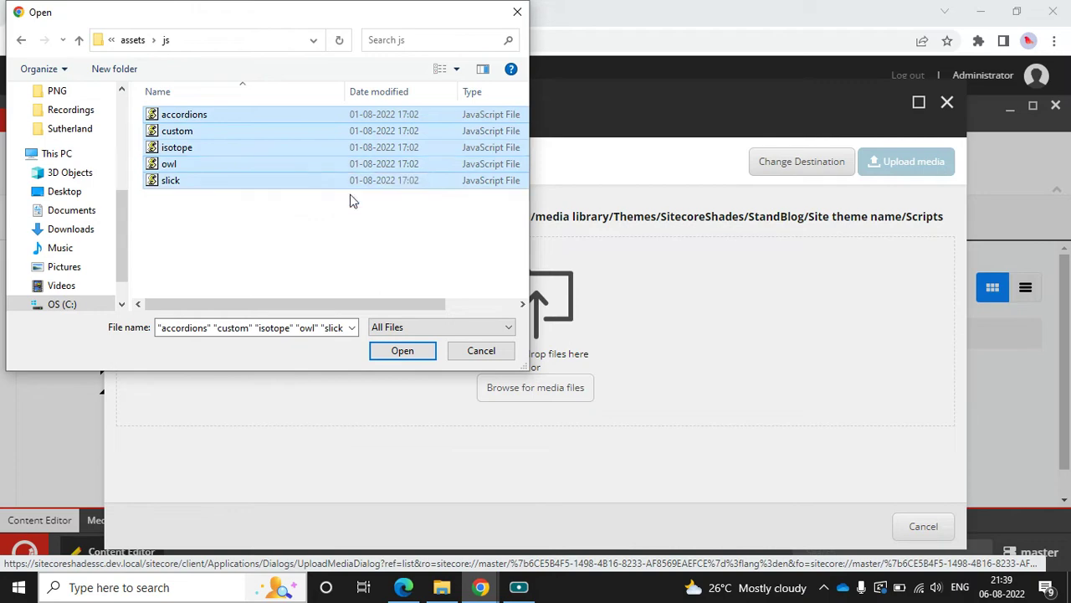
click(405, 353)
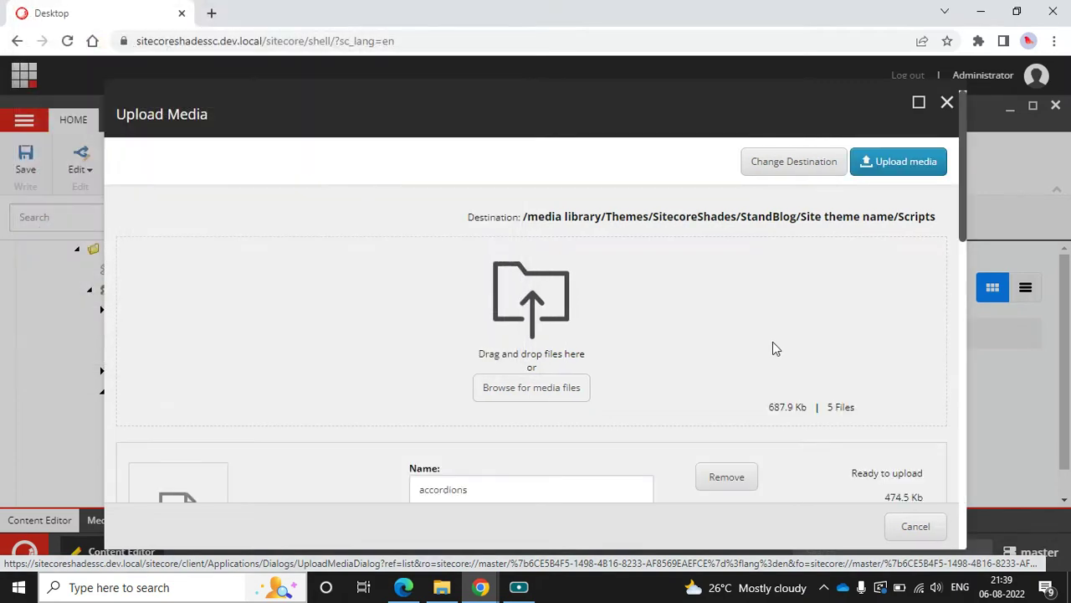
click(875, 167)
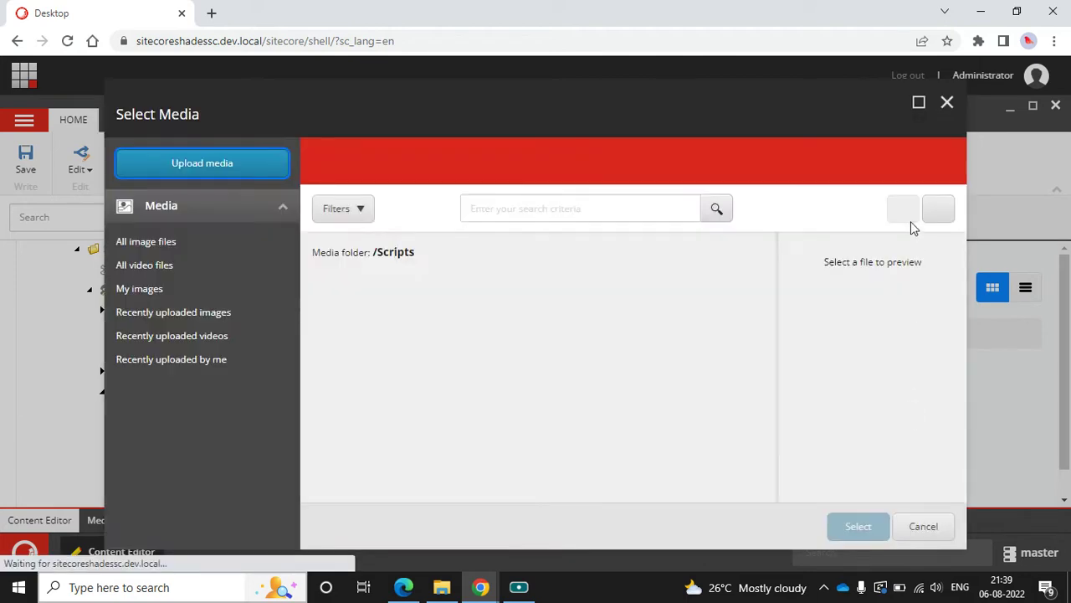
click(946, 102)
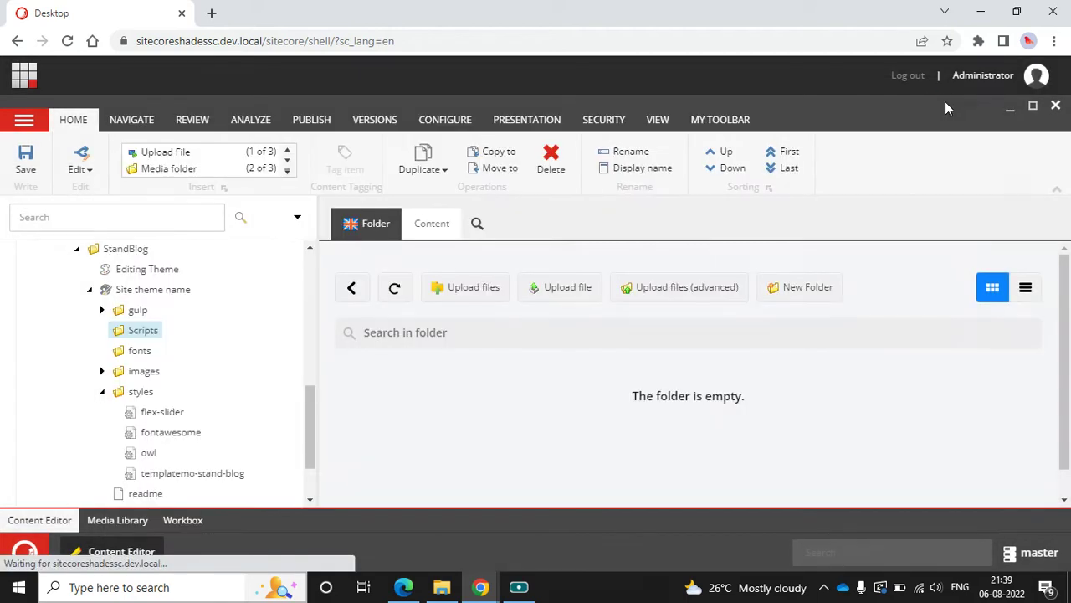
Step: Collapse Site theme name and refresh the StandBlog folder in the content tree
click(90, 288)
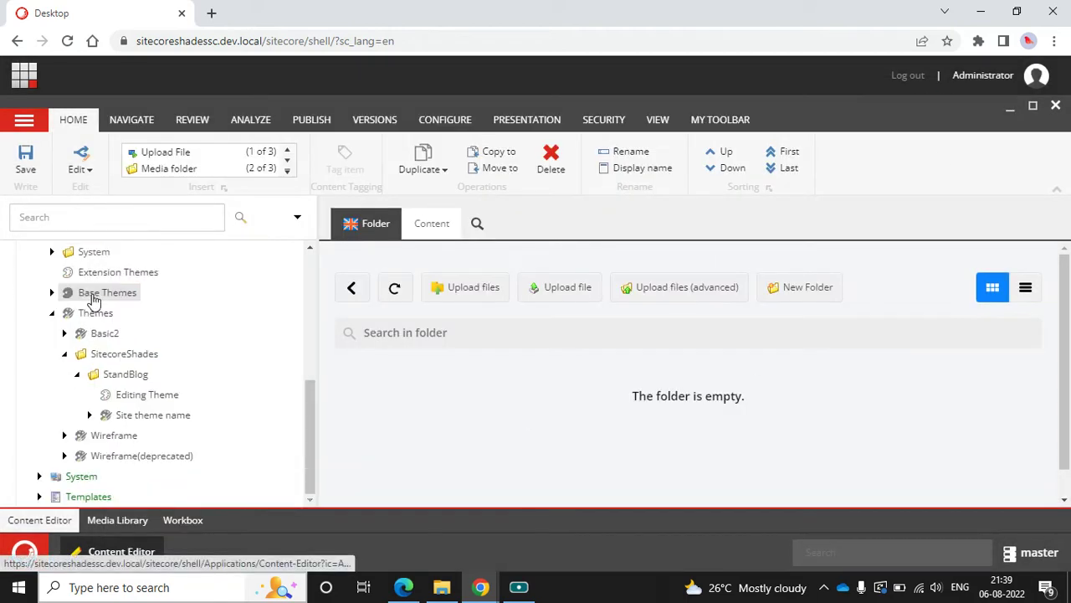
click(77, 375)
click(77, 375)
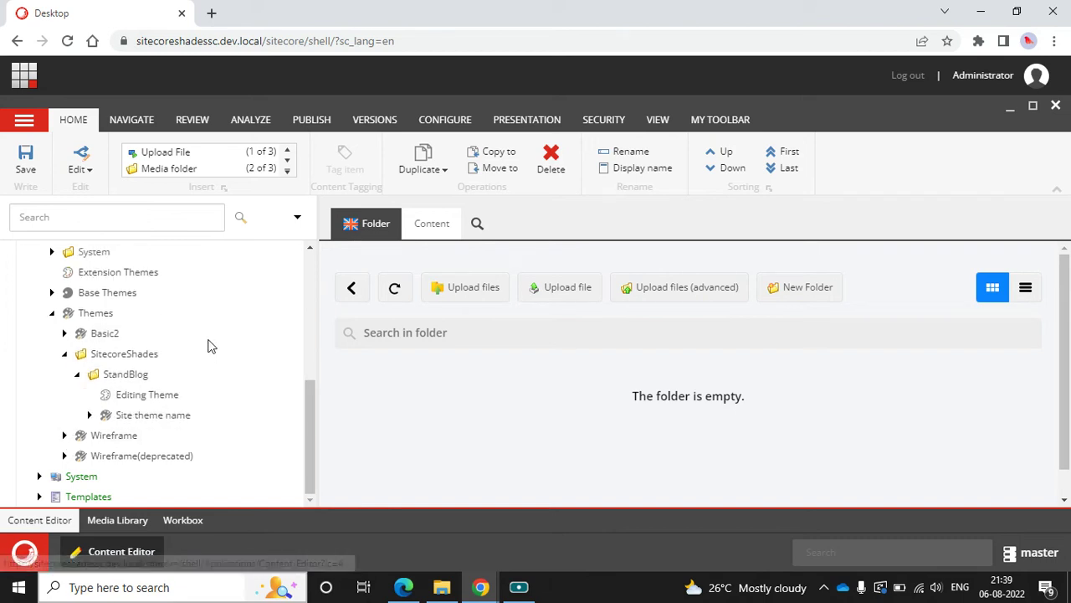
Step: Expand Site theme name and its Scripts folder, open the accordions script item and look through its media fields
click(91, 415)
scroll(164, 393, down, 2)
click(100, 334)
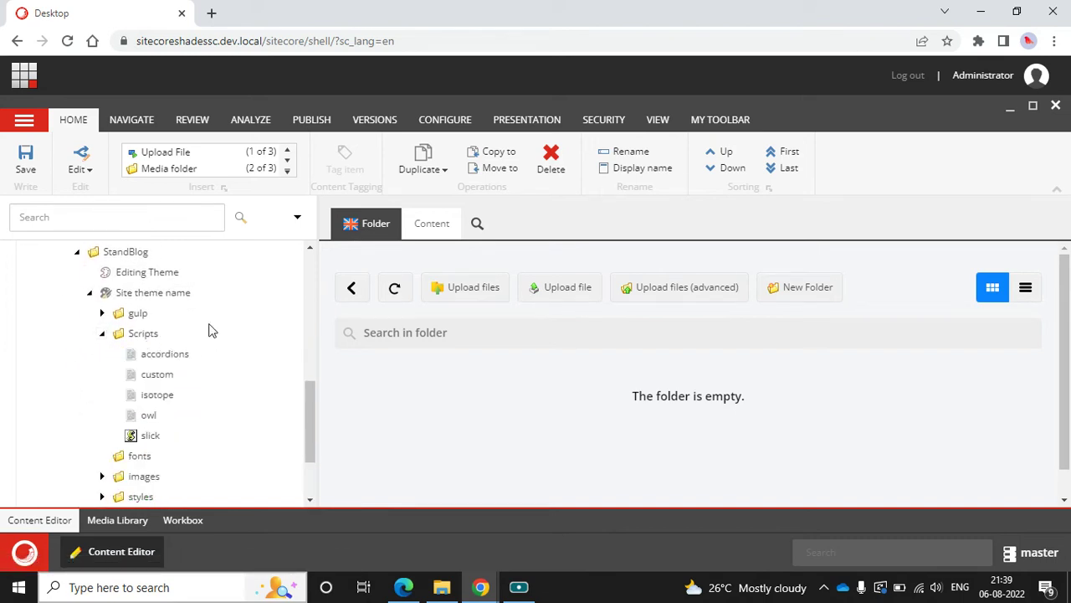
scroll(224, 316, down, 2)
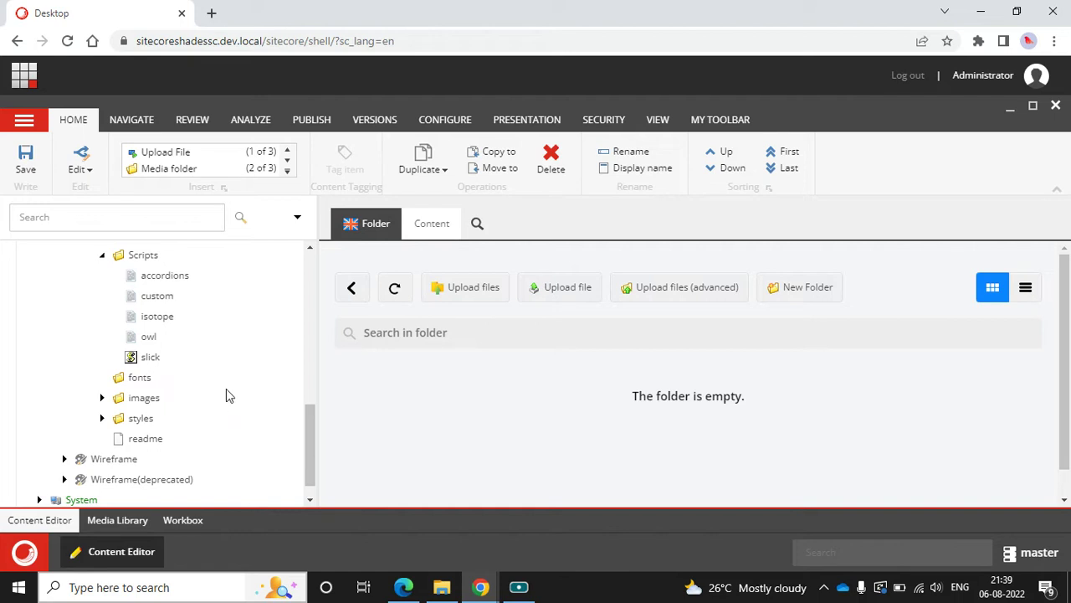
click(159, 280)
scroll(801, 363, down, 10)
scroll(802, 365, up, 3)
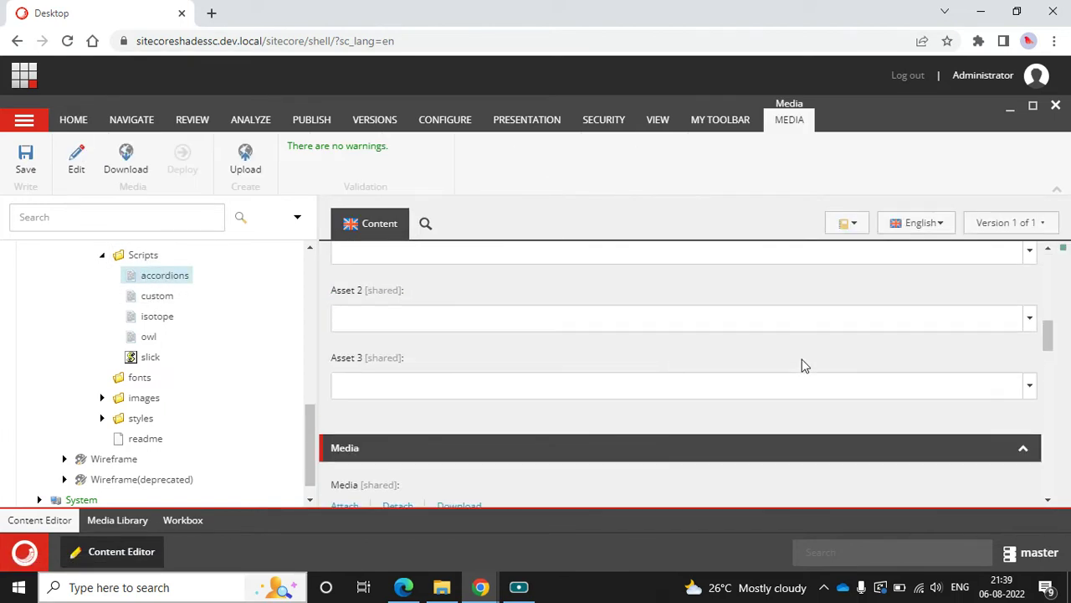
scroll(251, 327, up, 4)
Step: Collapse the Scripts folder, check the template's assets subfolders in File Explorer and return to the content tree
click(102, 412)
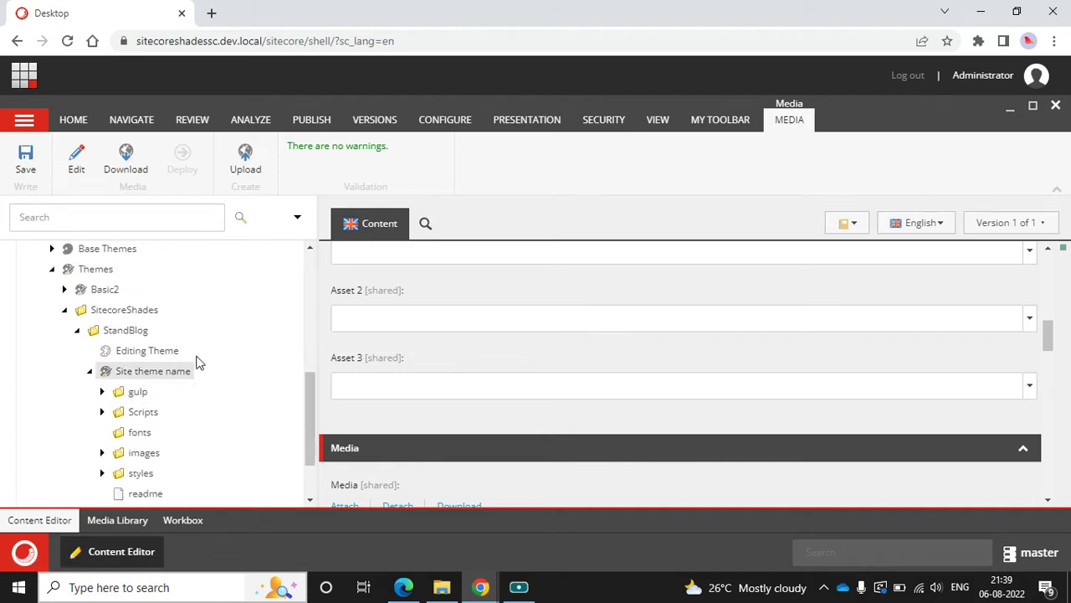
scroll(224, 339, down, 2)
click(442, 587)
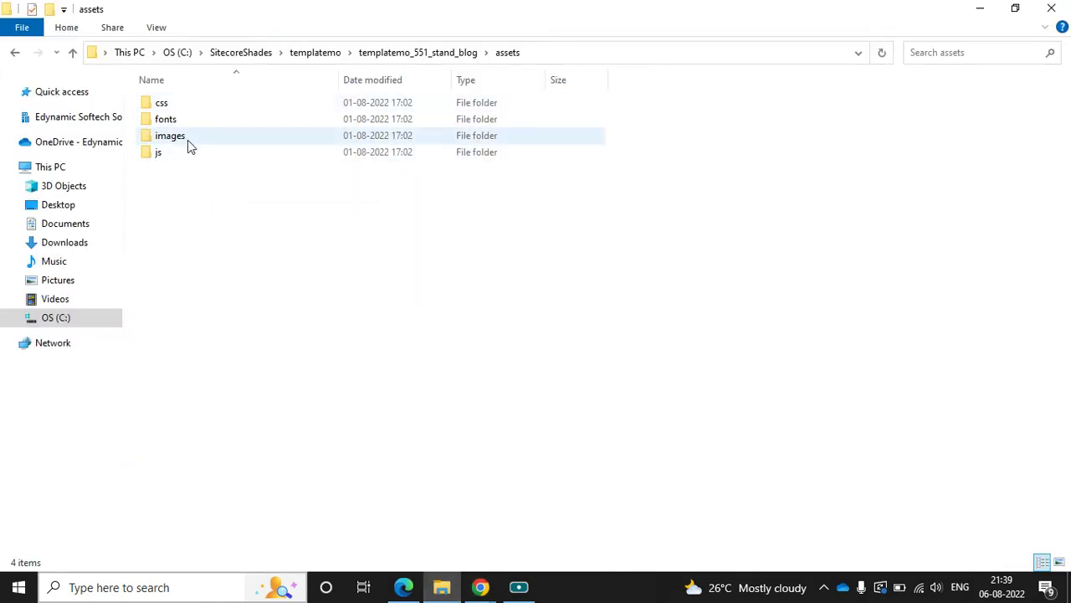
click(442, 586)
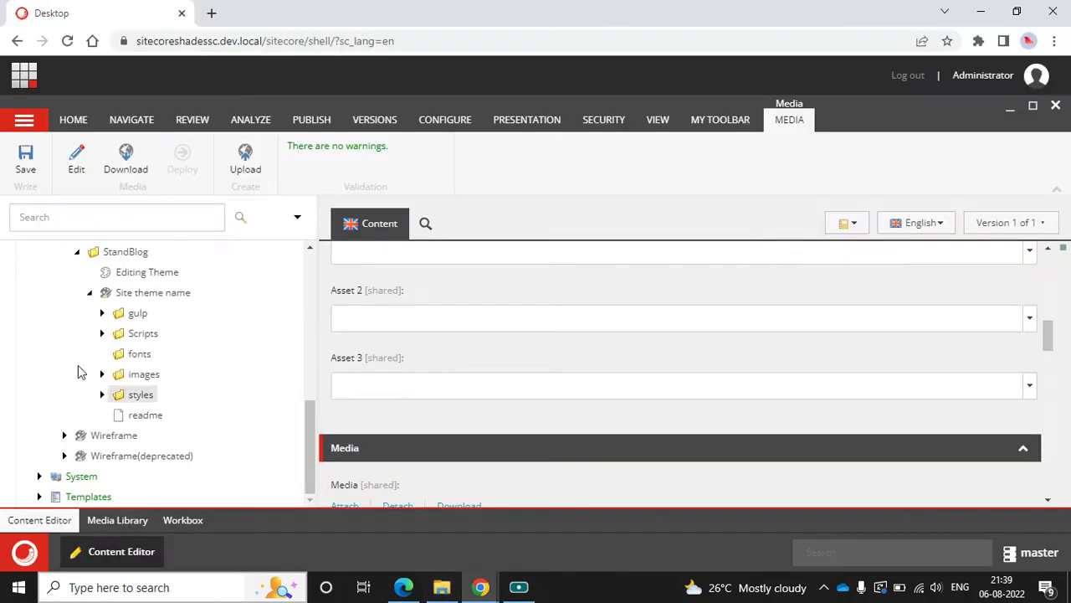
Step: Upload all files from the assets fonts folder to the theme's fonts folder
click(139, 353)
click(448, 299)
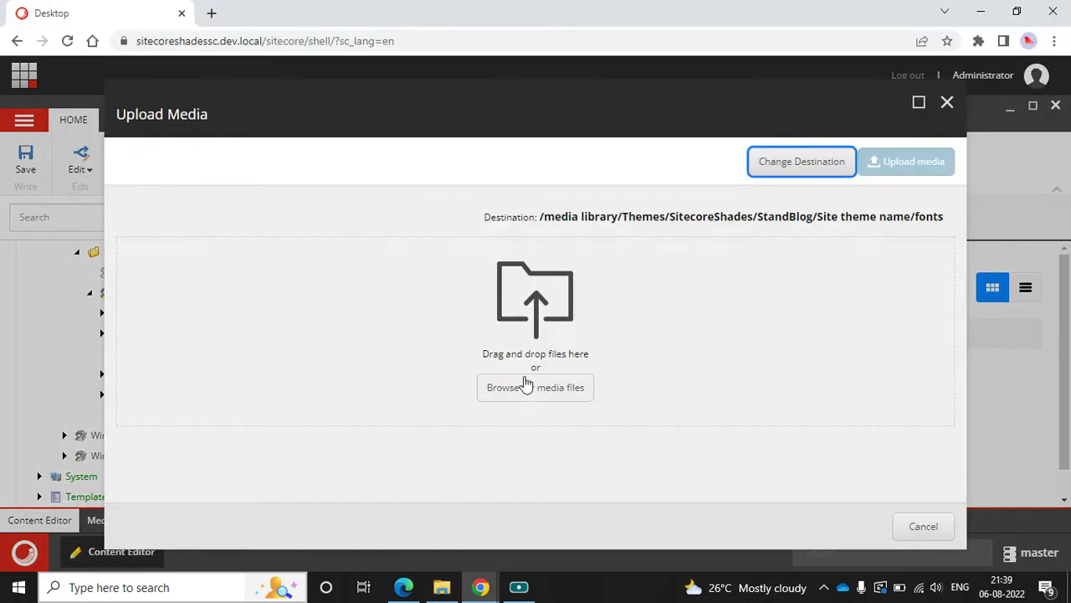
click(526, 383)
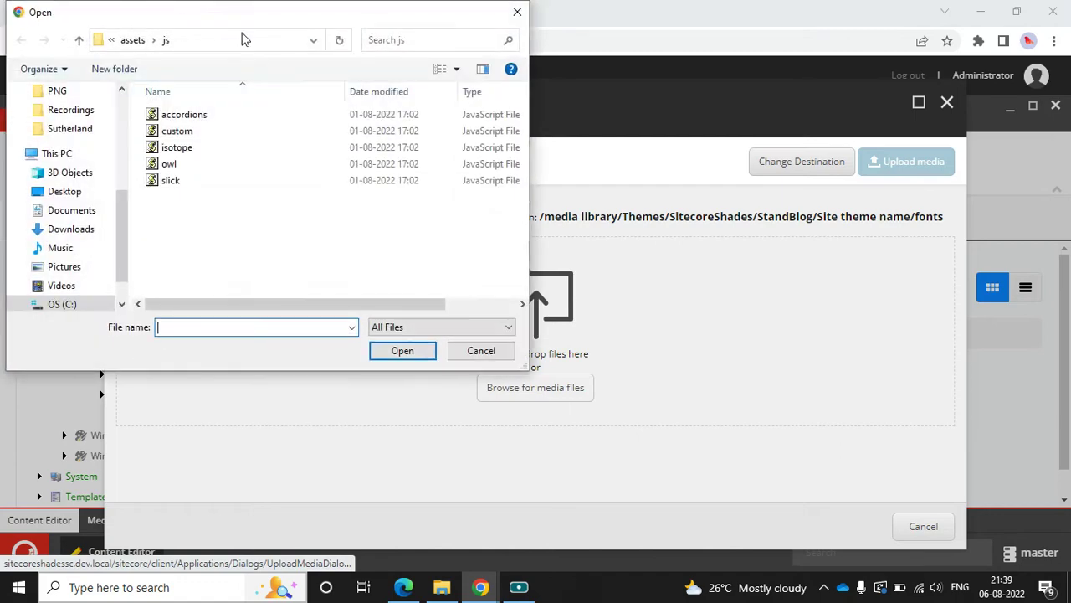
click(129, 40)
double_click(215, 132)
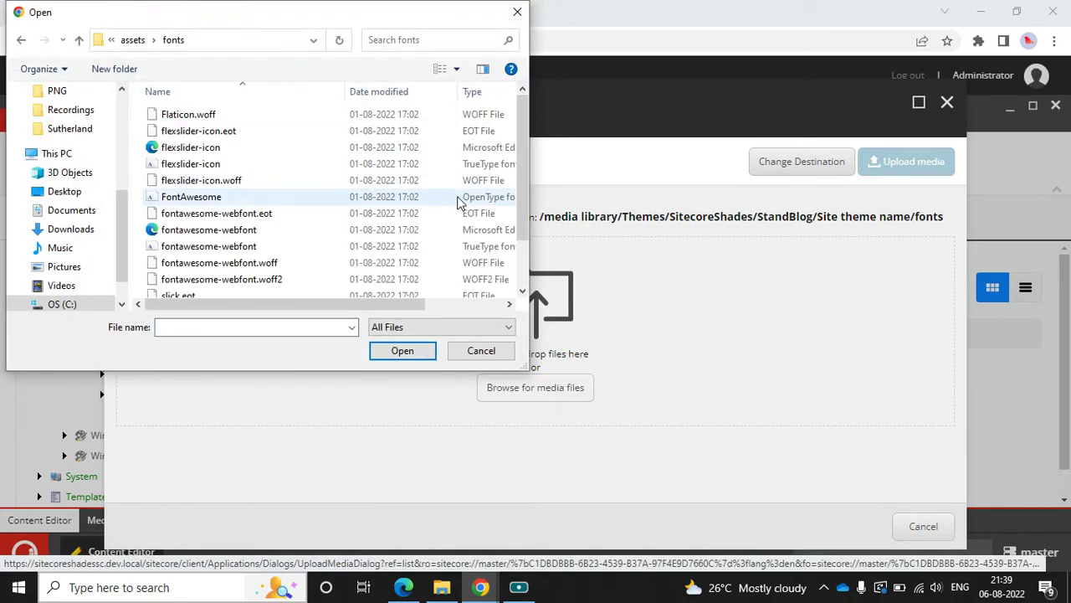
key(ctrl+a)
click(431, 351)
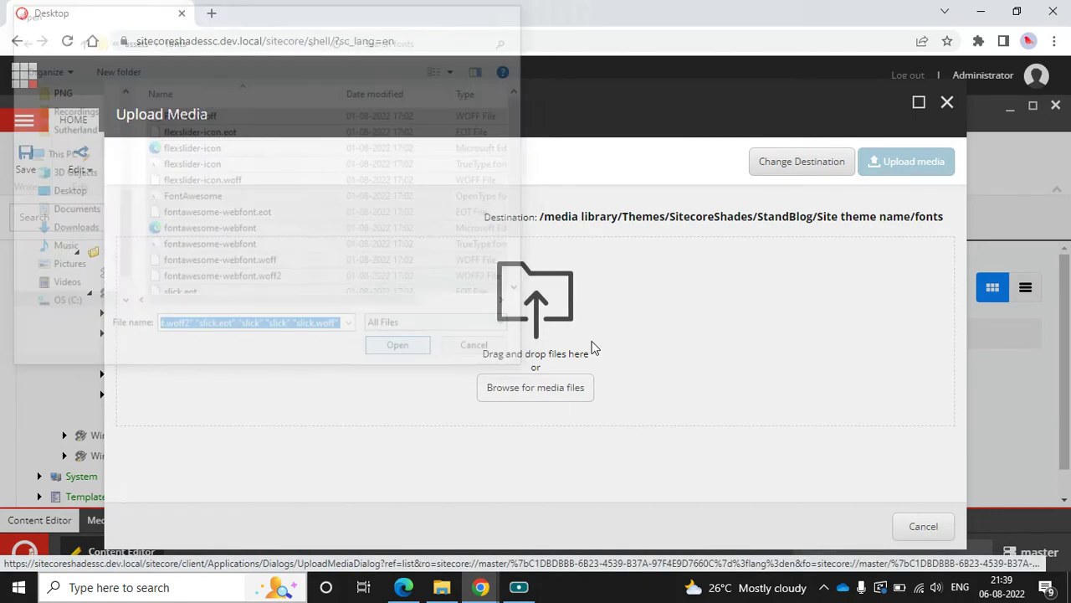
click(898, 161)
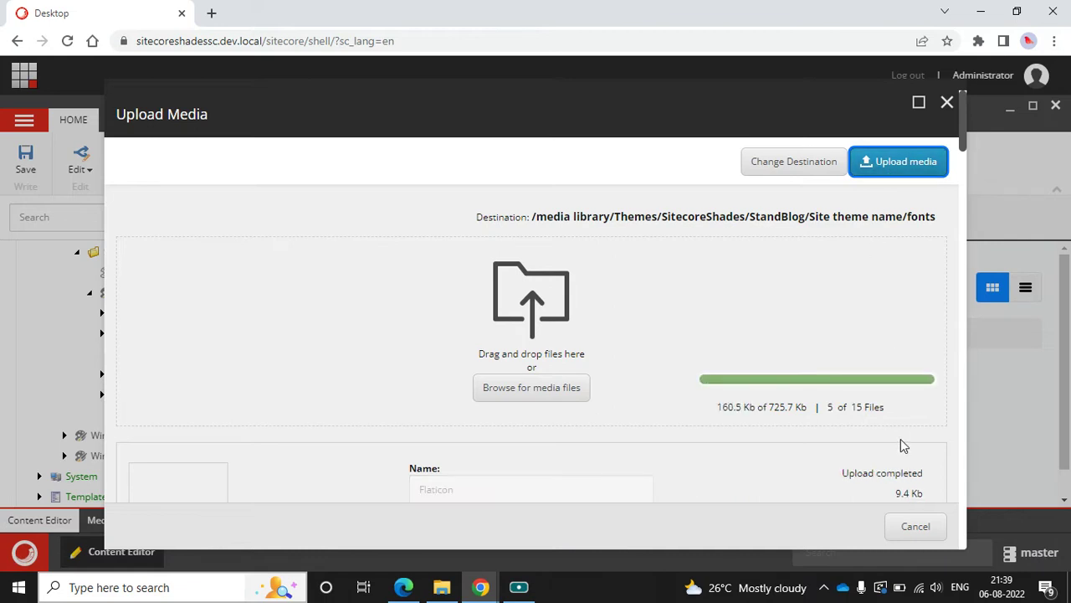
Step: Review the upload status of the font files, expand and dismiss the error details, and close the upload dialog
scroll(910, 340, down, 5)
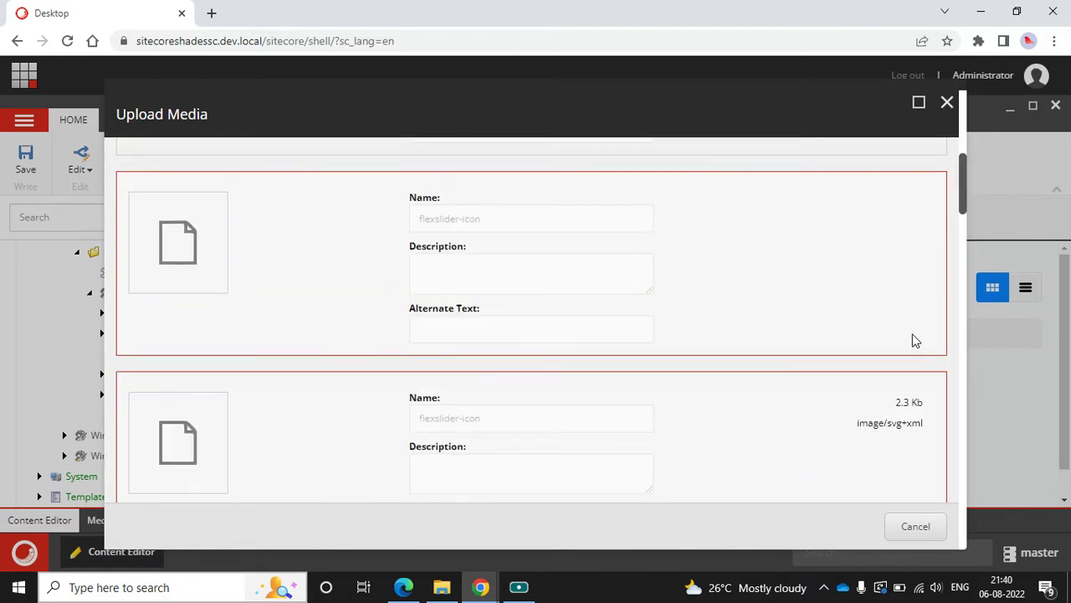
scroll(915, 340, up, 2)
scroll(914, 340, up, 3)
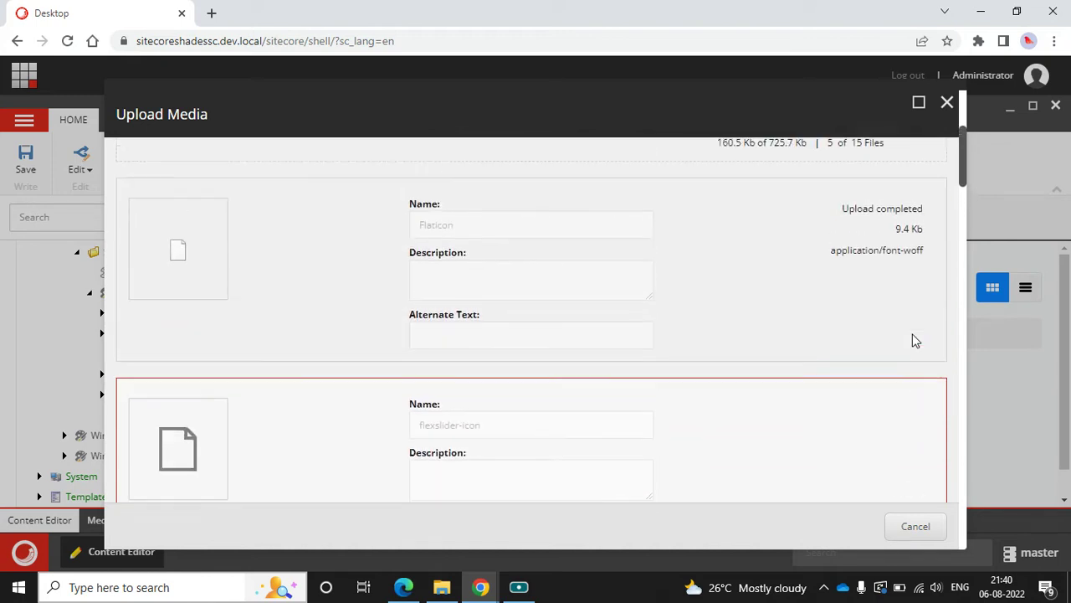
scroll(914, 340, down, 4)
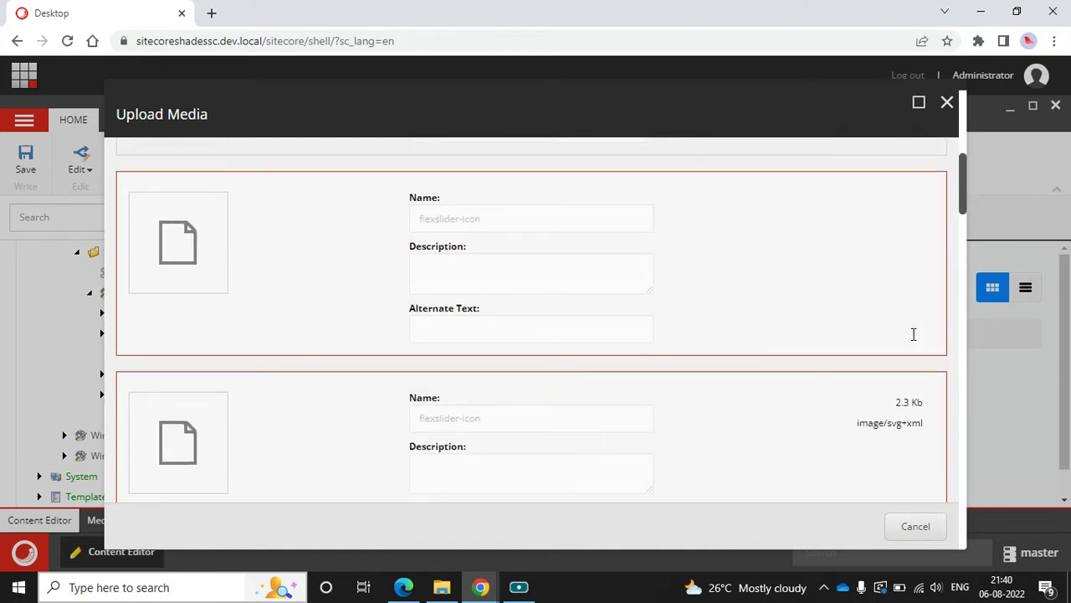
scroll(834, 318, down, 10)
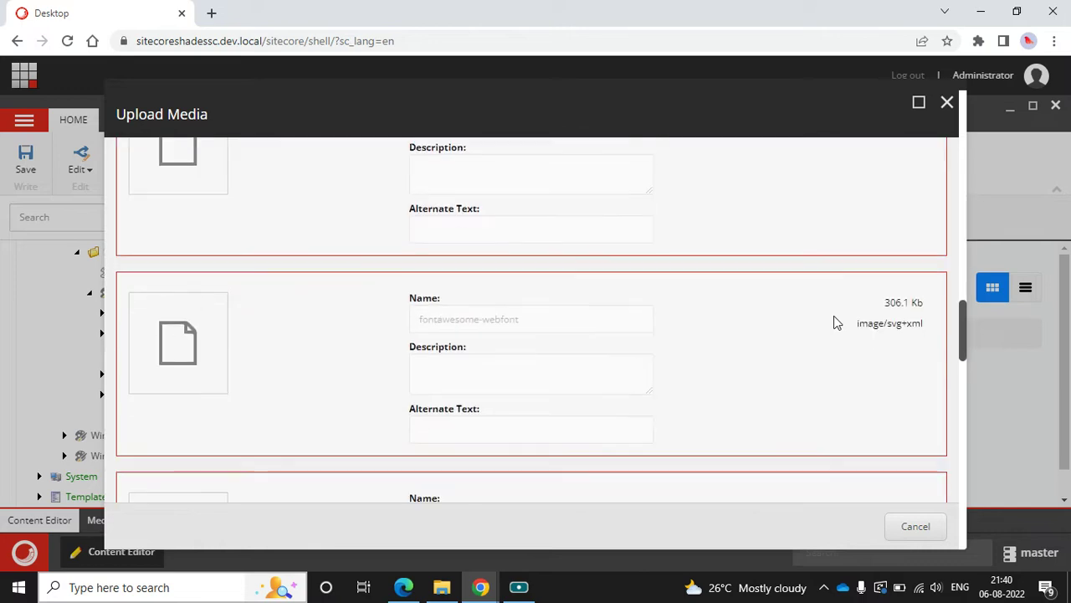
scroll(836, 323, down, 2)
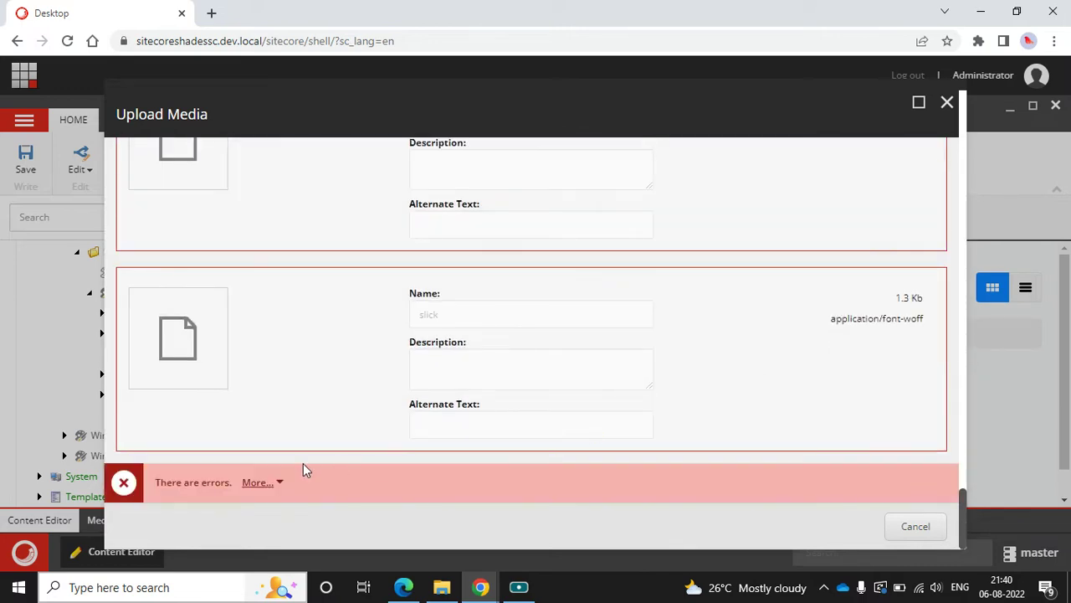
click(256, 483)
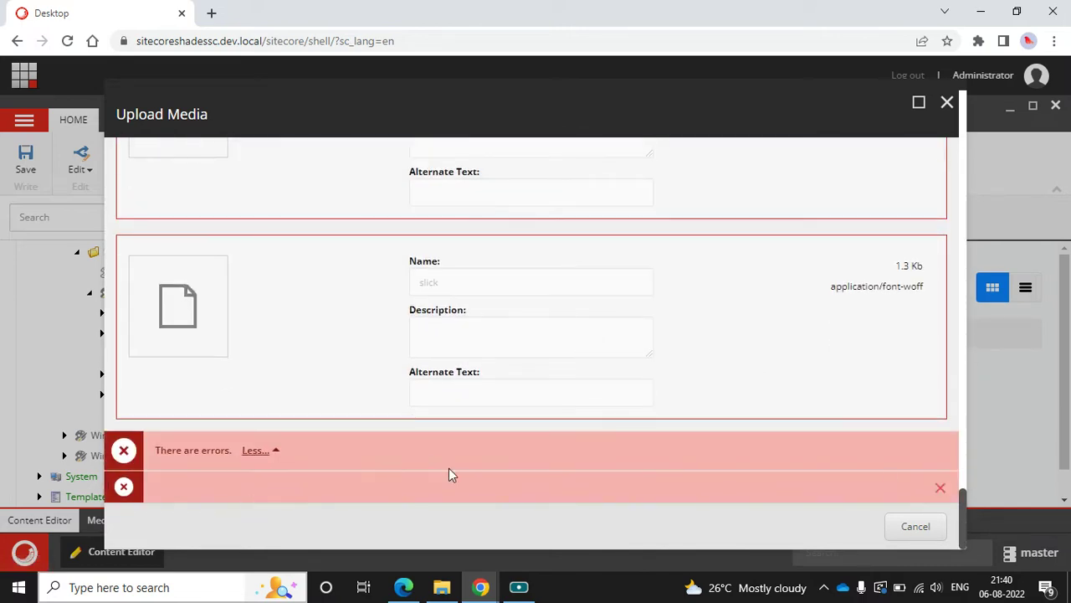
click(940, 490)
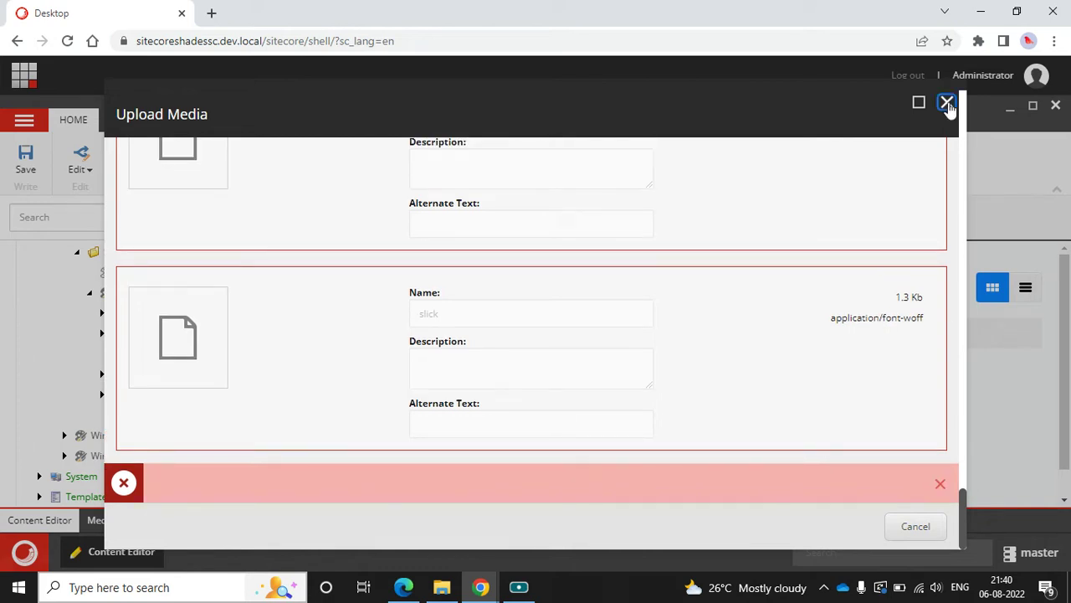
click(947, 102)
Step: Reload the children of Site theme name and open its fonts folder to inspect the uploaded items
click(90, 292)
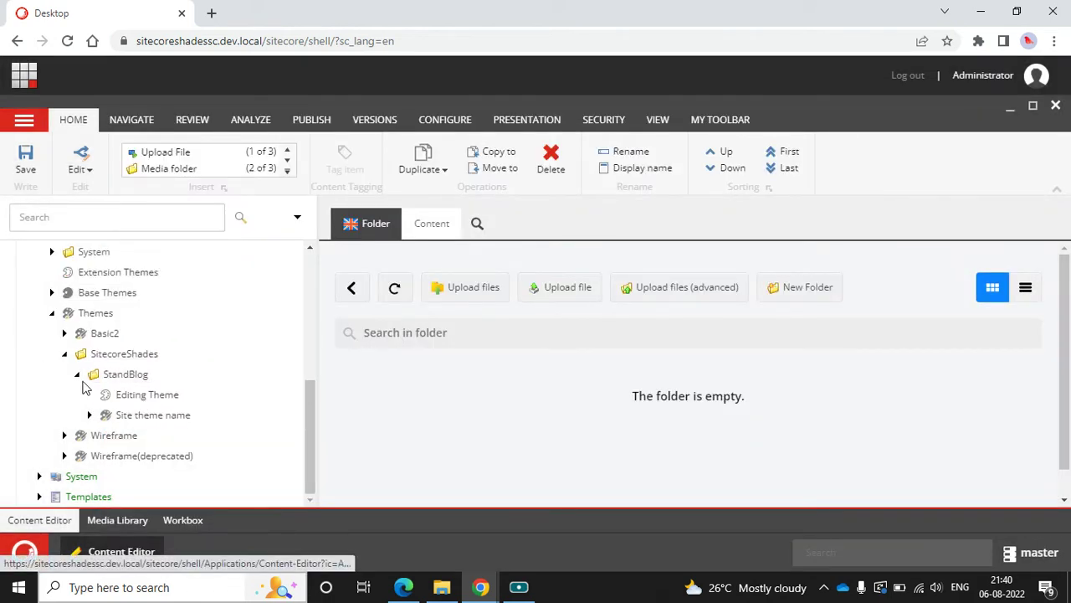
click(90, 411)
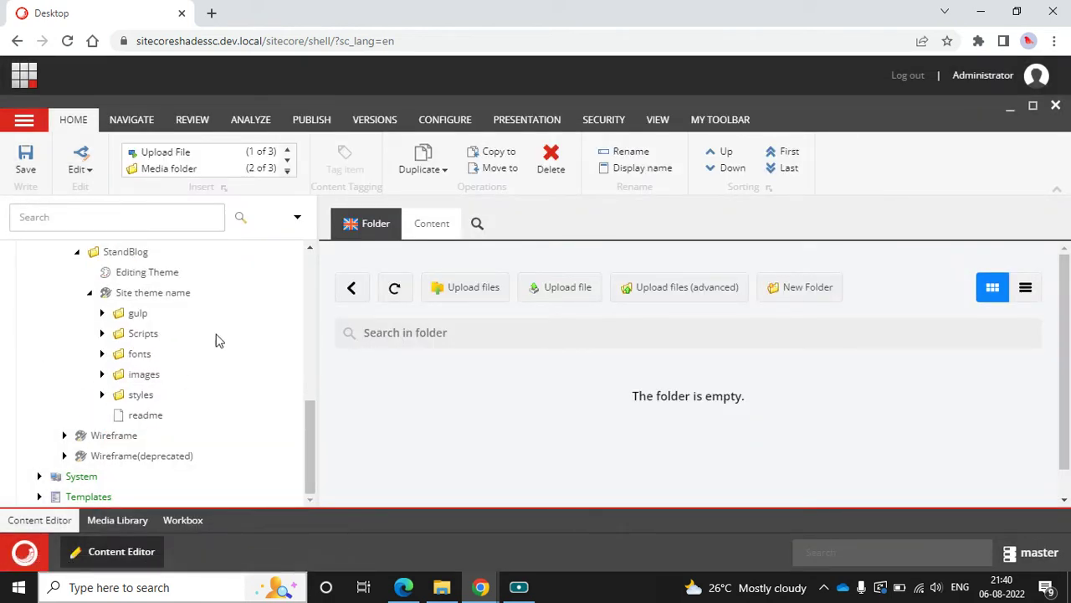
click(101, 354)
scroll(239, 347, down, 2)
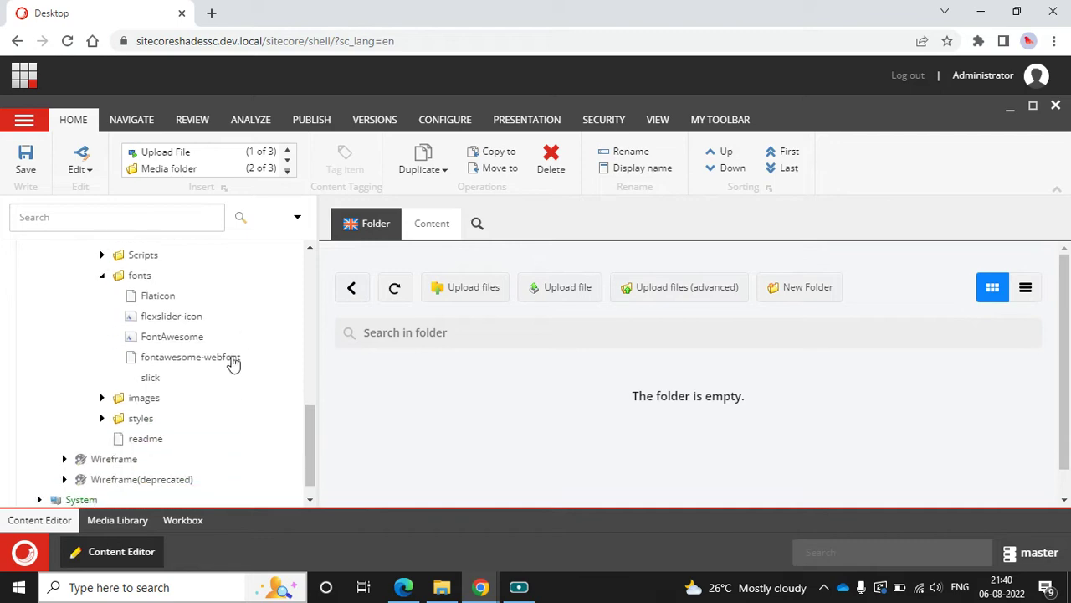
click(138, 277)
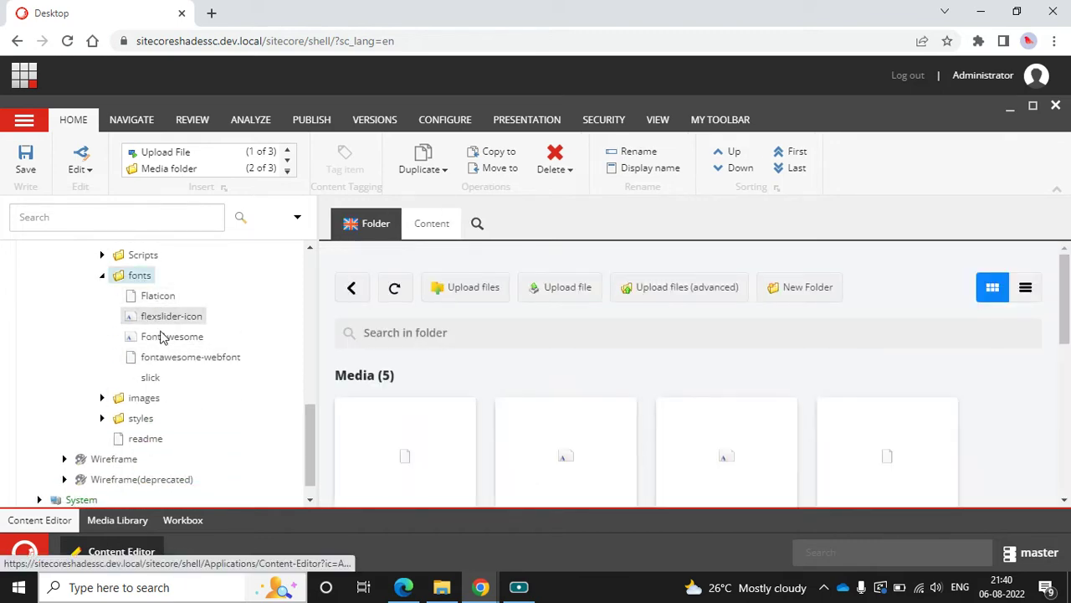
Step: Switch to File Explorer, open the assets fonts folder to compare its files, and return to the Sitecore window
click(442, 587)
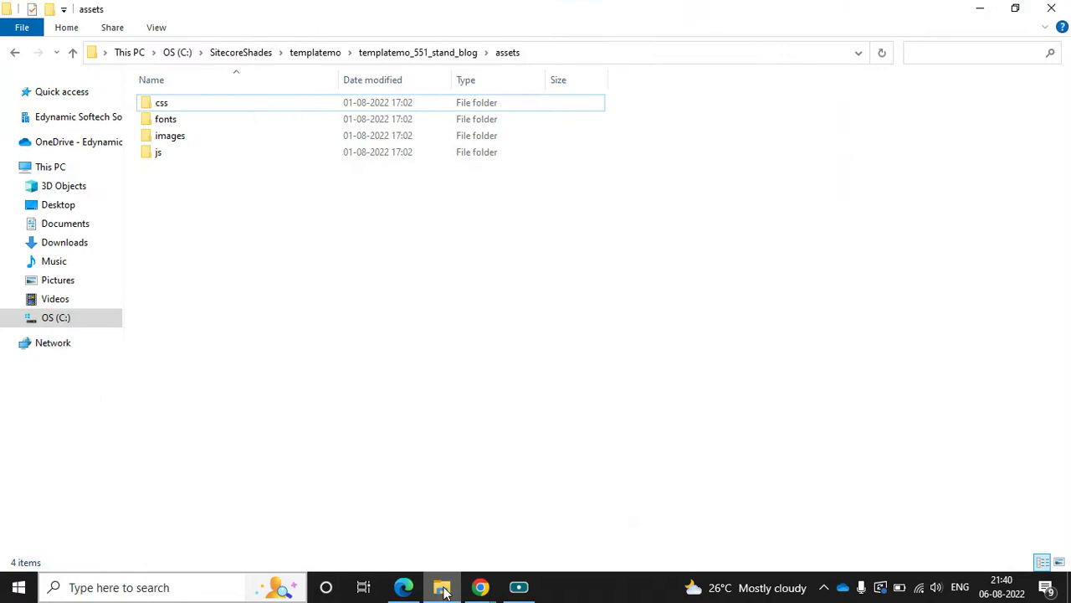
double_click(269, 126)
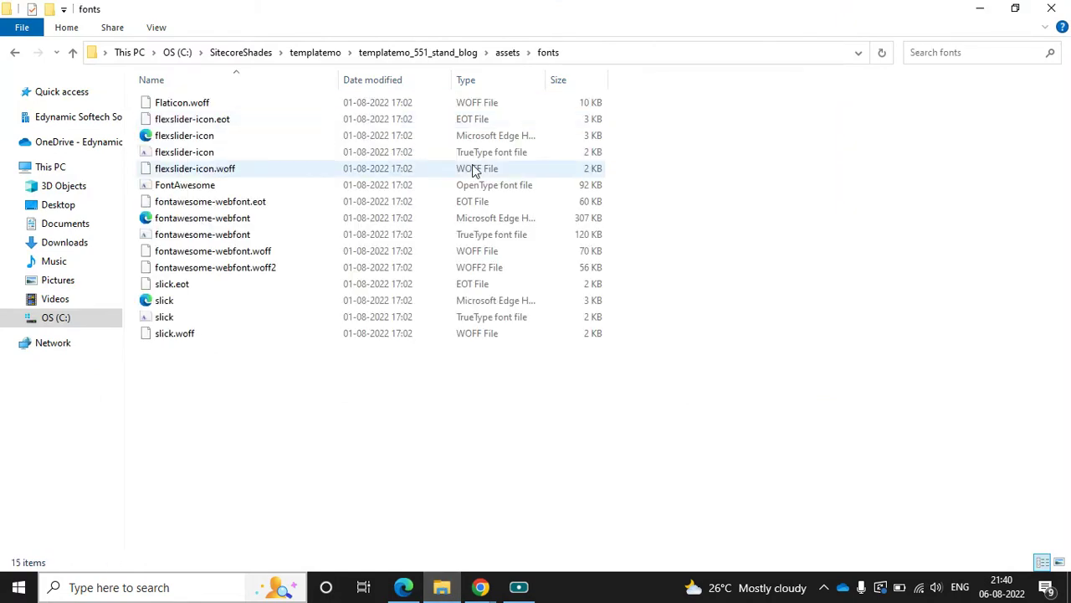
mouse_move(481, 587)
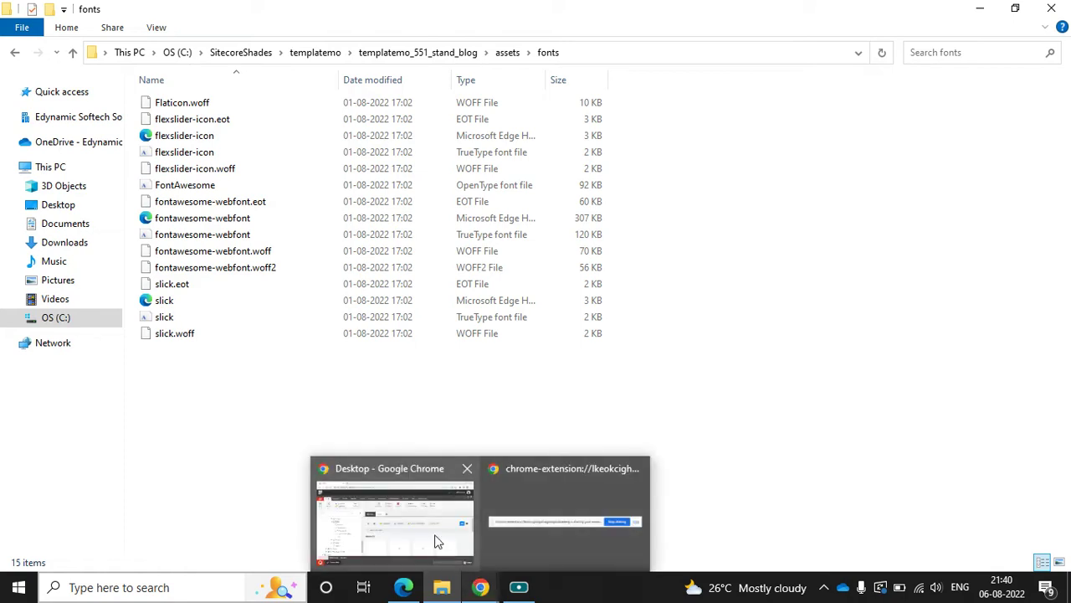
click(390, 512)
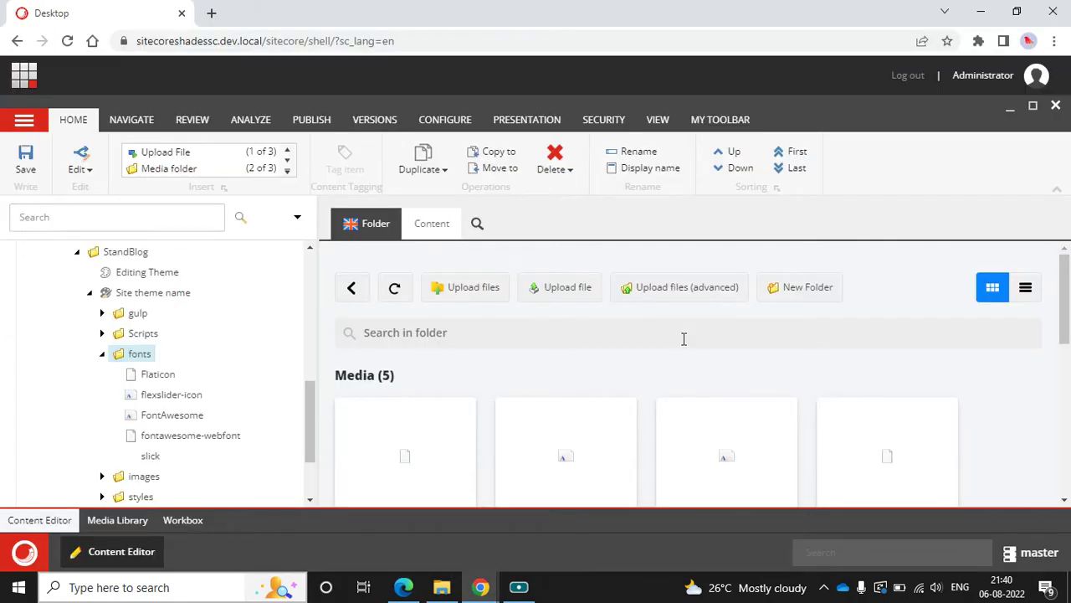
Step: Collapse the fonts folder and open the StandBlog folder under Project/SitecoreShades in the media library
click(102, 355)
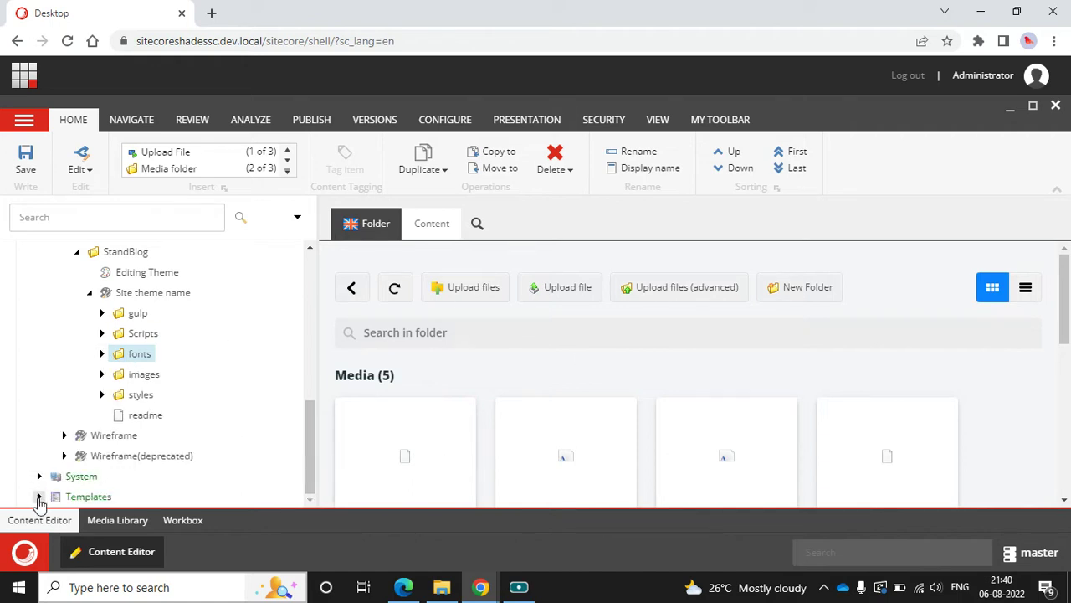
scroll(229, 371, up, 2)
scroll(67, 371, up, 2)
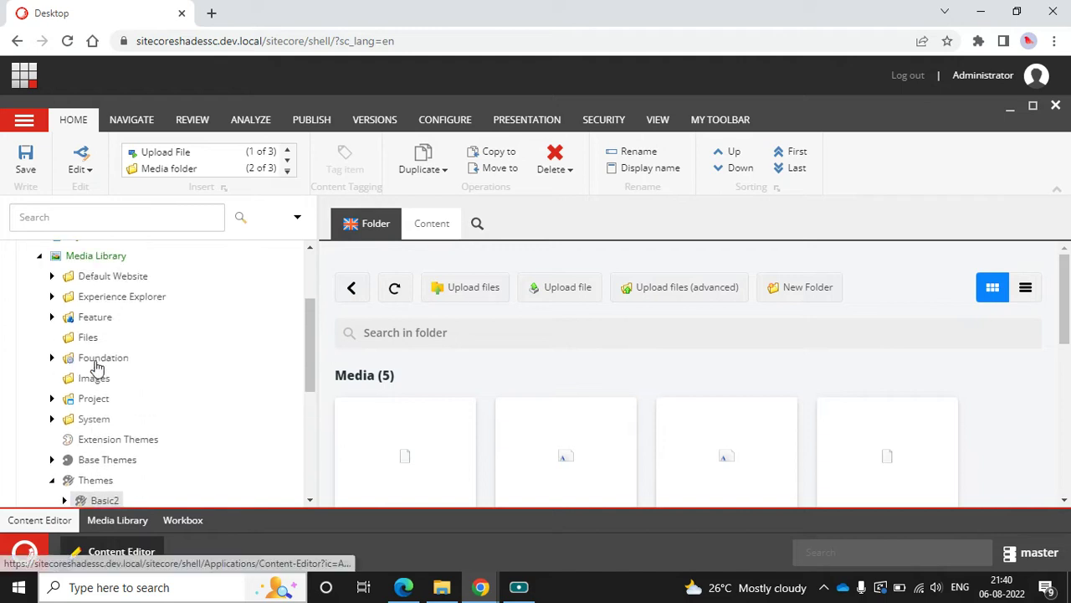
click(51, 422)
scroll(125, 399, down, 2)
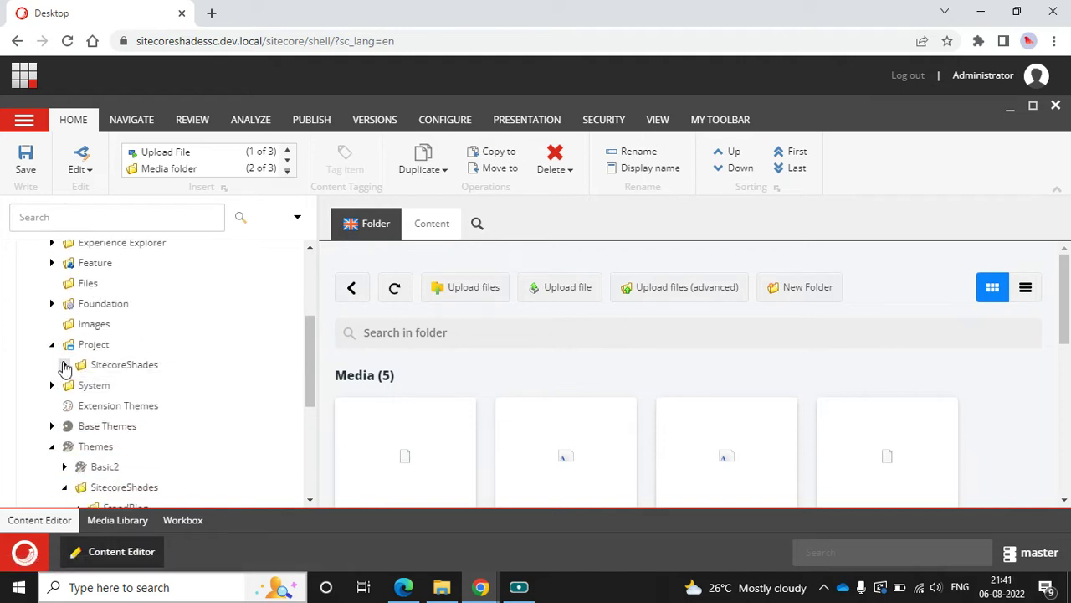
click(64, 365)
click(116, 407)
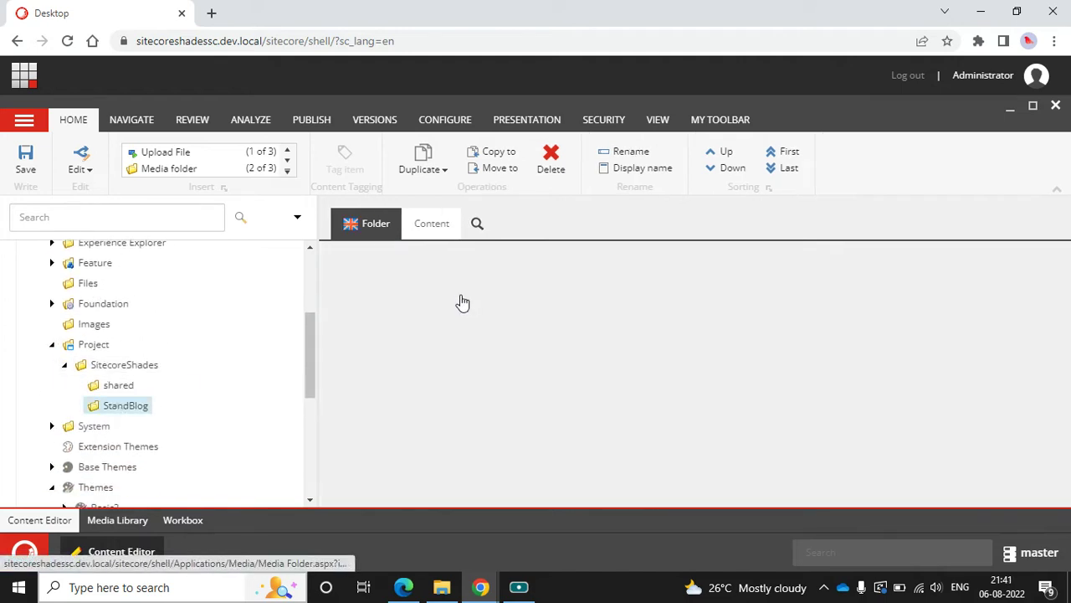
Step: Start a media upload to the StandBlog folder and choose all image files from the template's assets/images folder
click(470, 289)
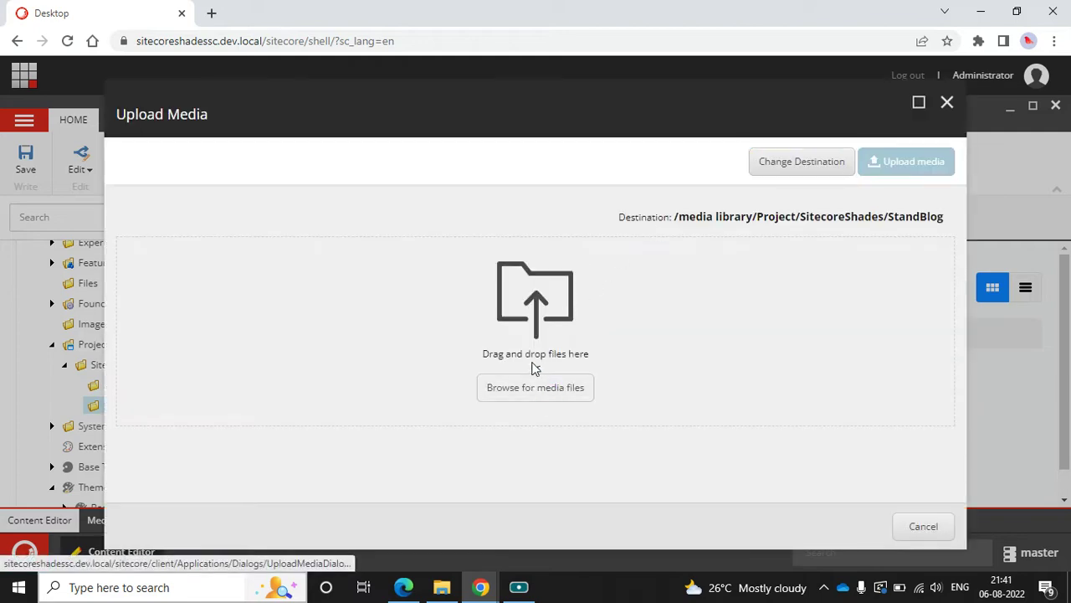
click(535, 385)
click(133, 40)
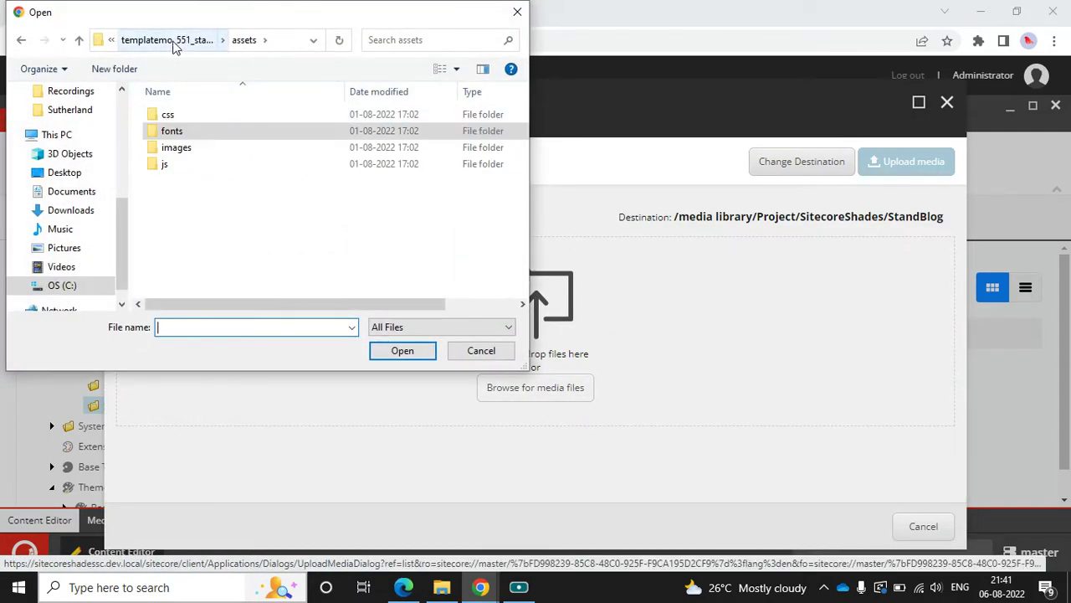
double_click(177, 148)
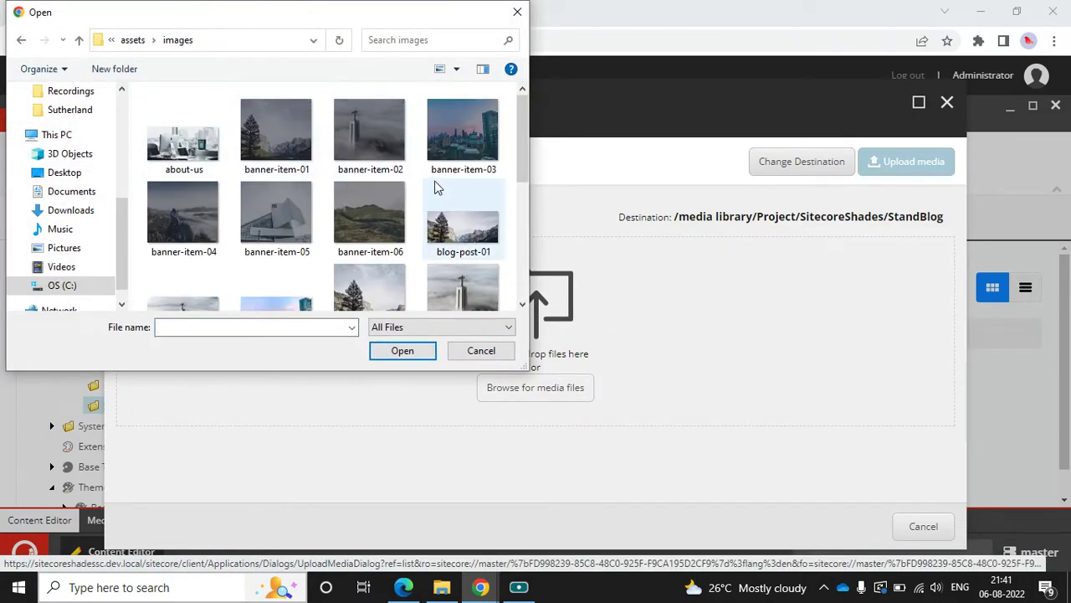
key(ctrl+a)
click(421, 352)
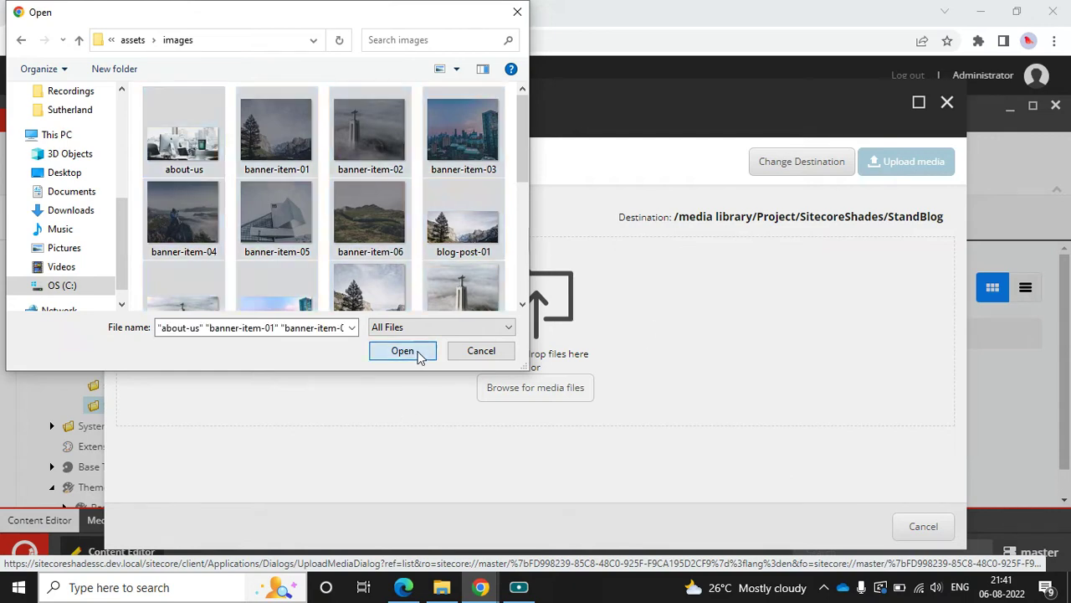
Step: Upload the chosen images to the StandBlog media folder, close the media dialog and reload the children of SitecoreShades
click(918, 103)
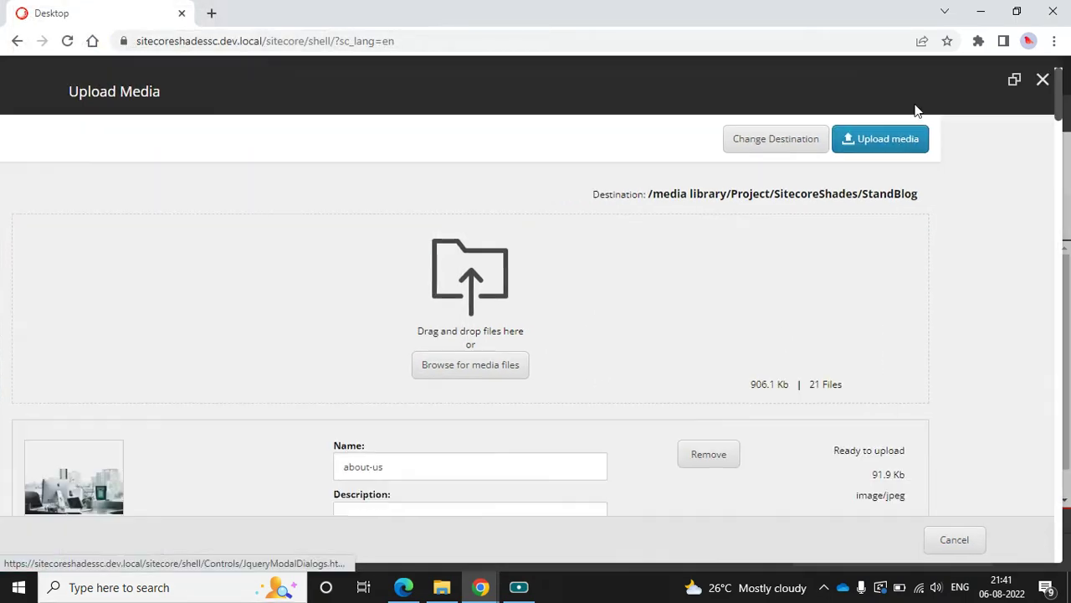
click(842, 137)
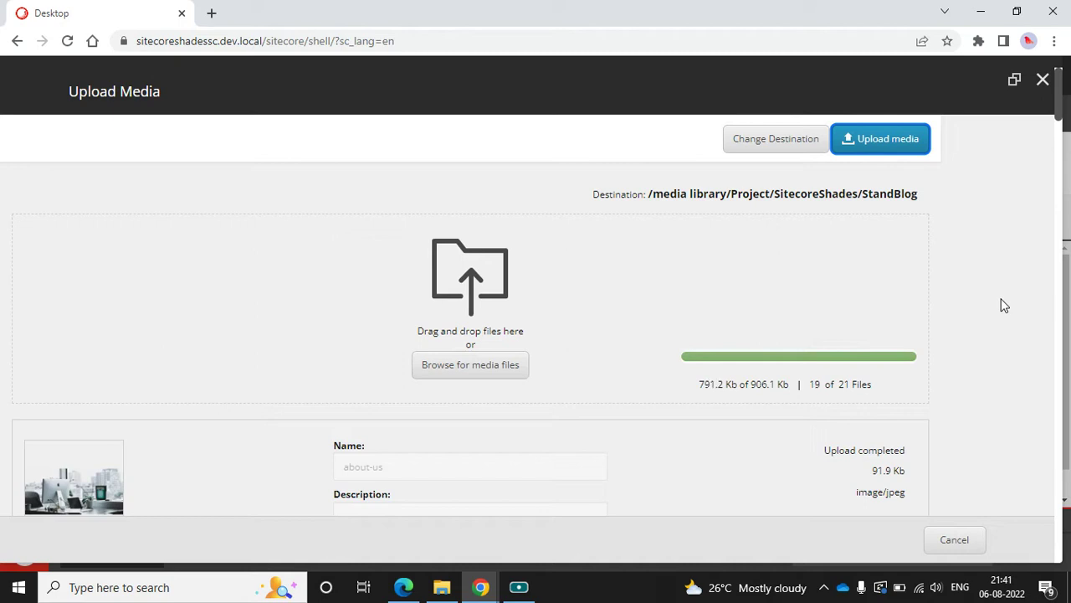
scroll(1005, 304, down, 3)
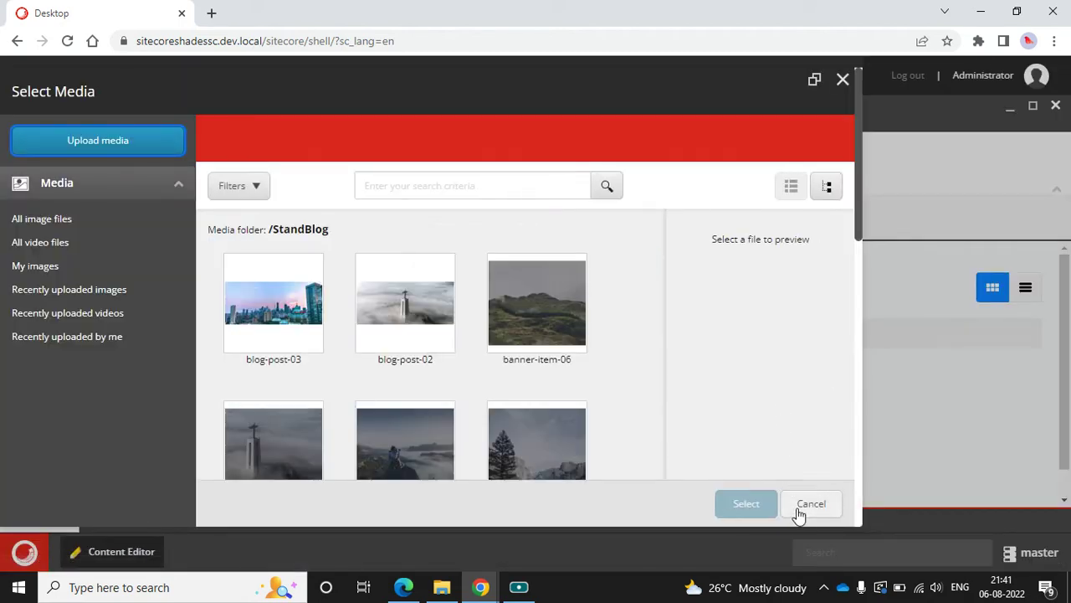
click(808, 504)
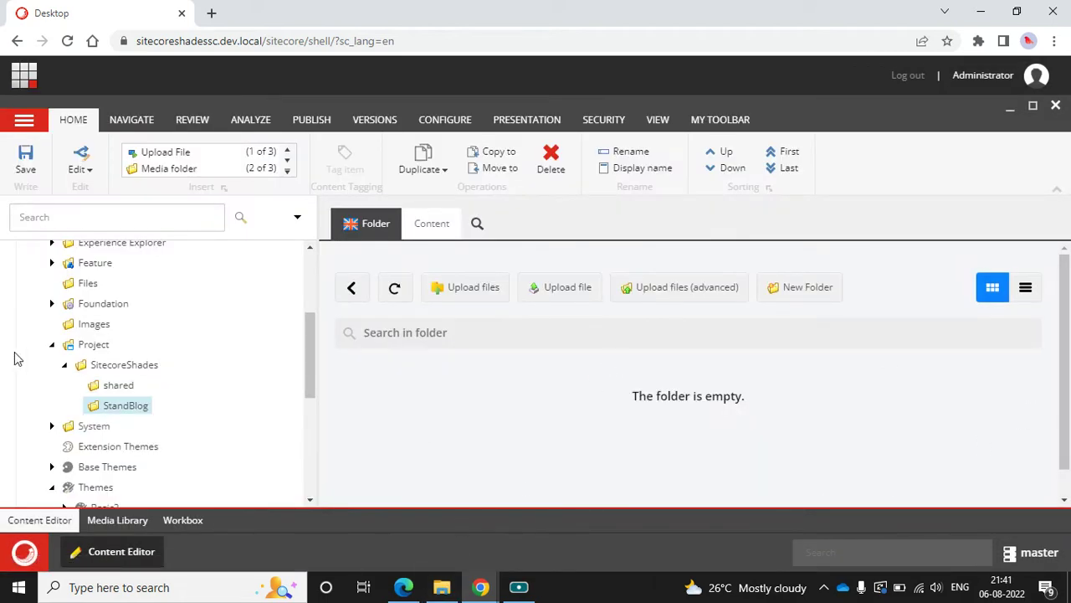
click(65, 365)
click(64, 365)
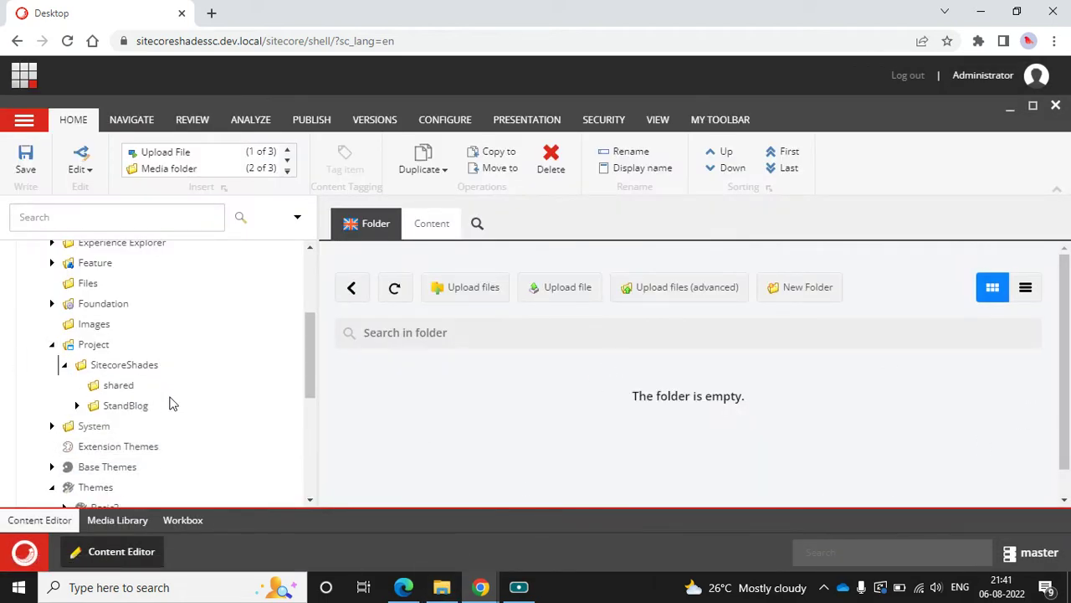
Step: Switch to File Explorer and copy the assets folder from templatemo_551_stand_blog
click(437, 579)
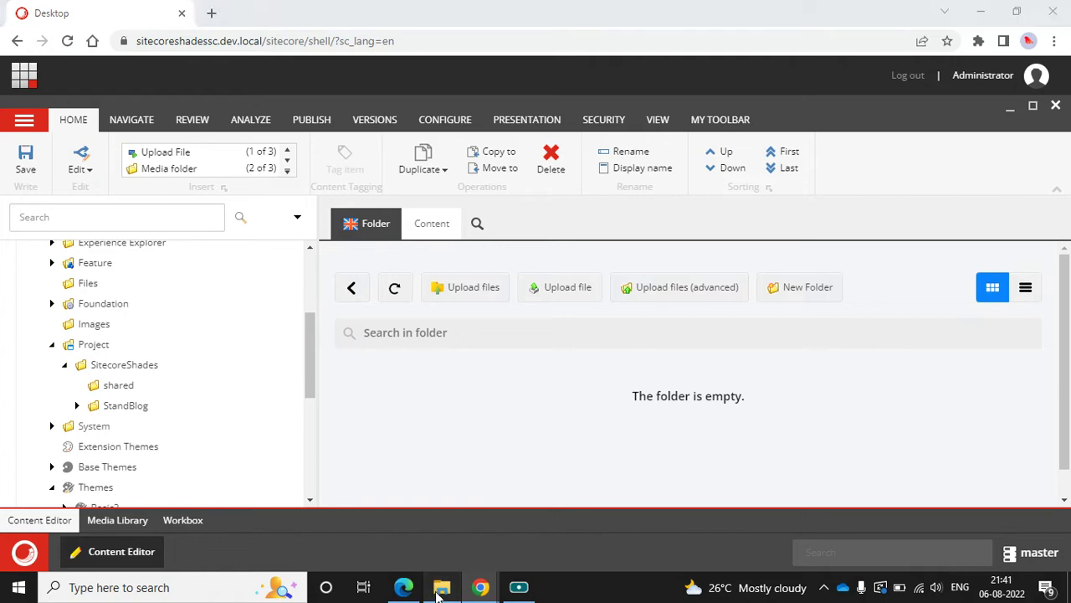
click(369, 53)
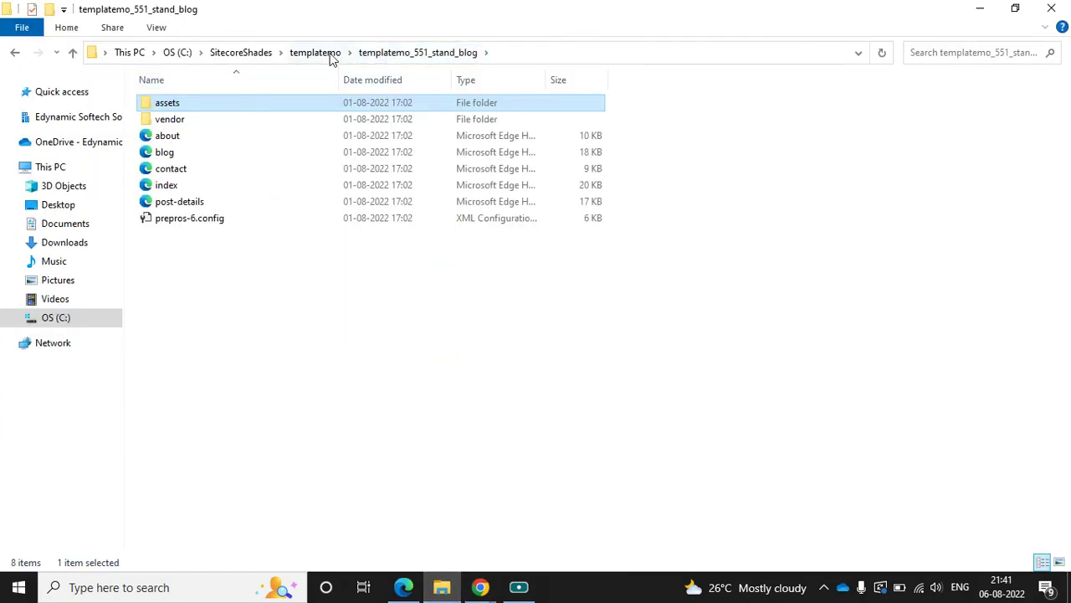
click(328, 54)
double_click(301, 111)
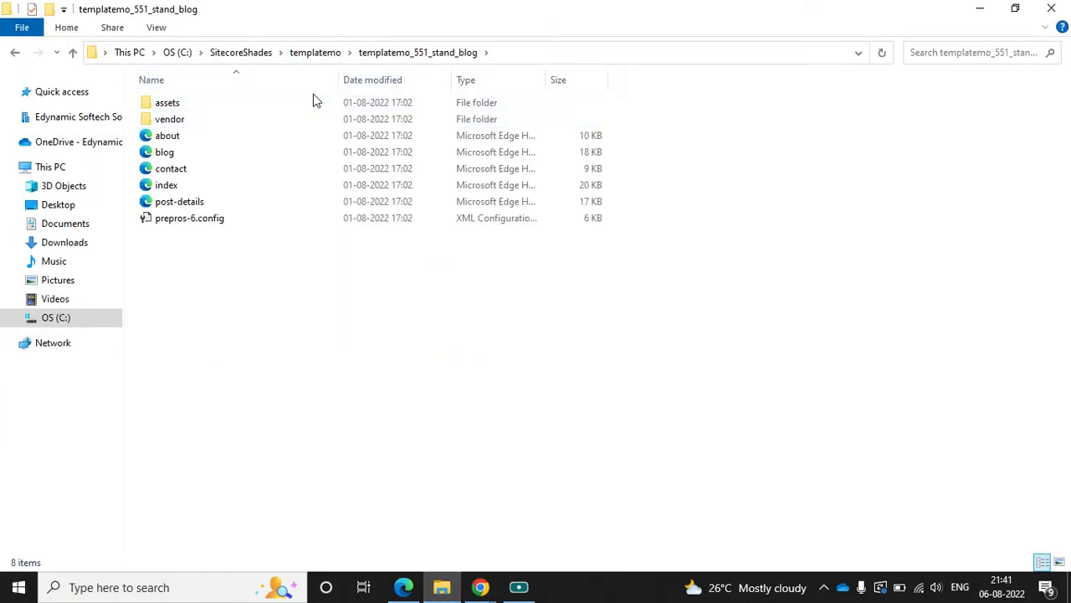
click(313, 103)
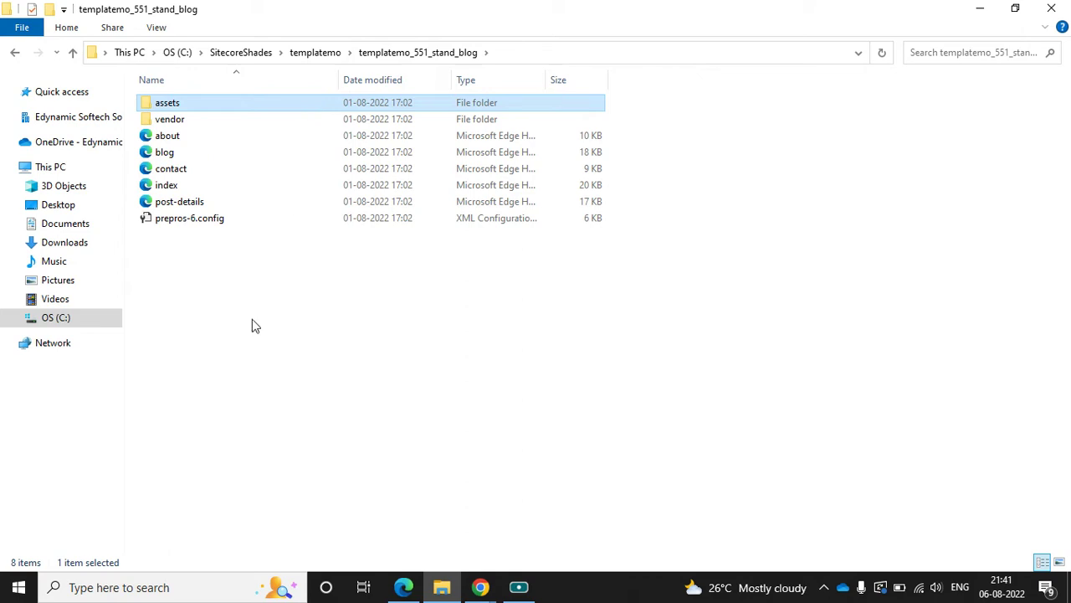
Step: Paste the assets folder into the site's web root, C:\inetpub\wwwroot\sitecoreshadessc.dev.local
click(55, 318)
click(858, 52)
click(759, 277)
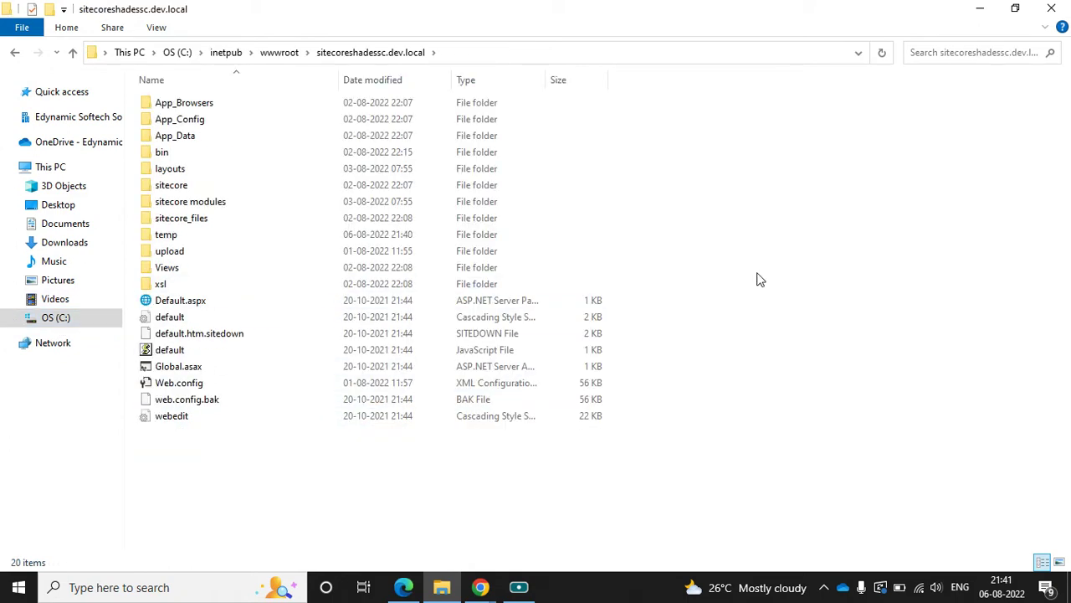
key(ctrl+v)
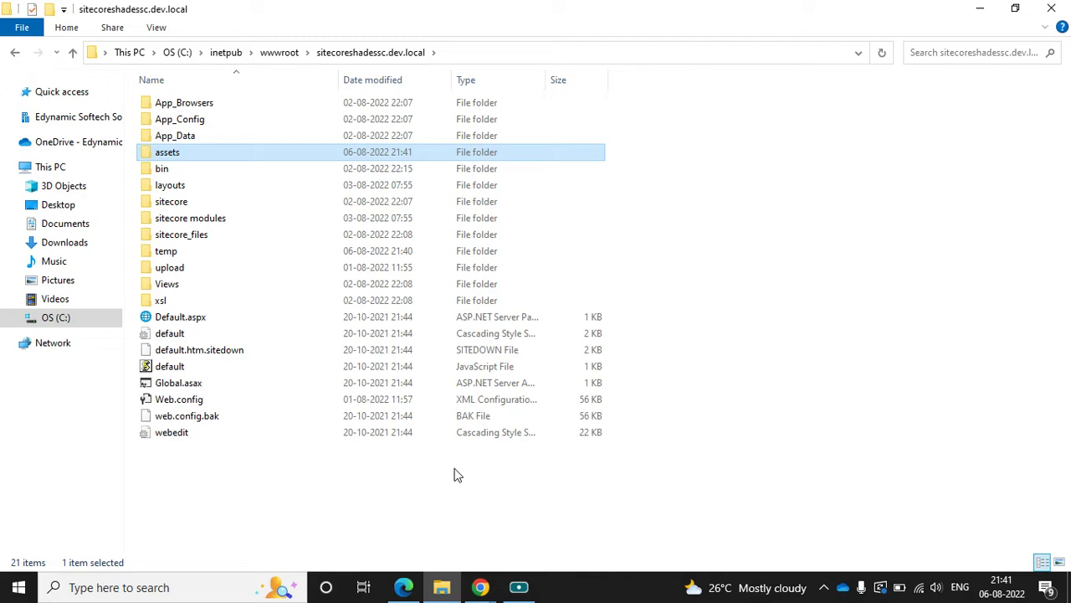
key(super+e)
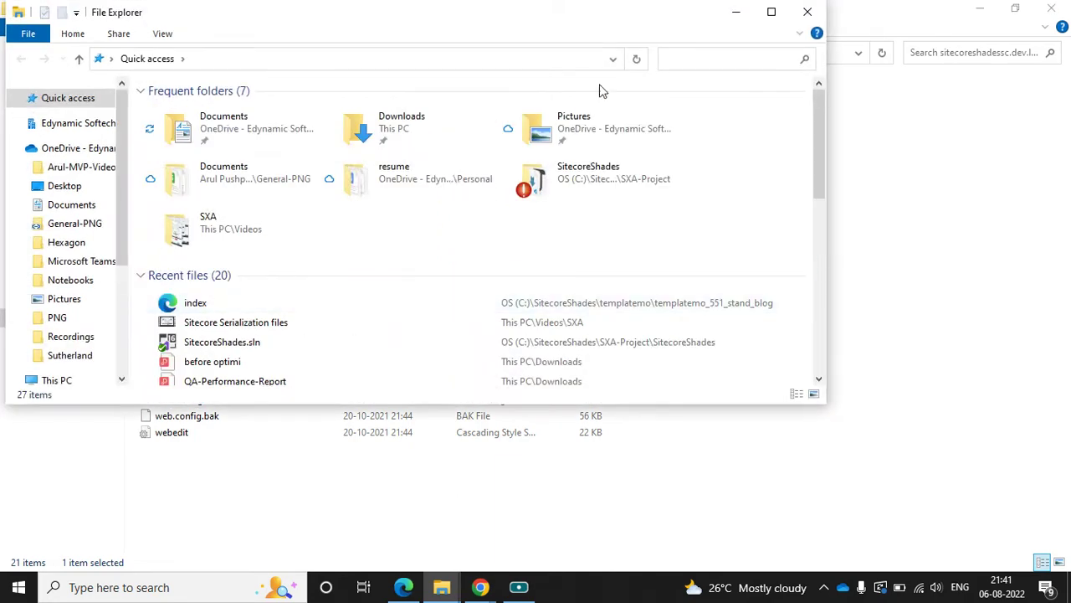
click(808, 12)
Step: Switch to the template page in Edge, inspect the HTML of the Stand Blog logo heading, and close the developer tools
click(480, 587)
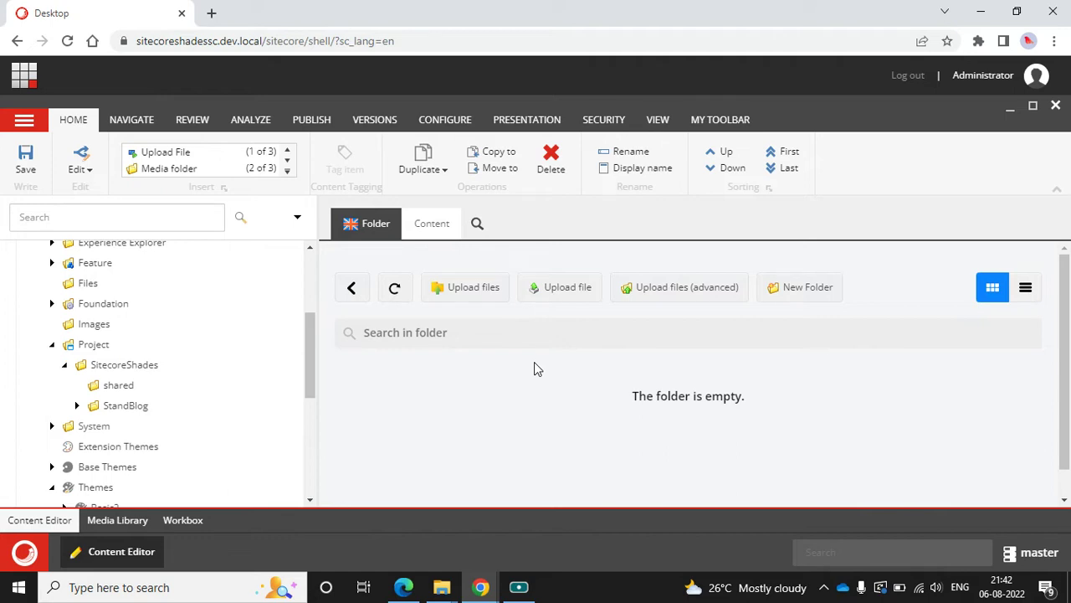
click(404, 587)
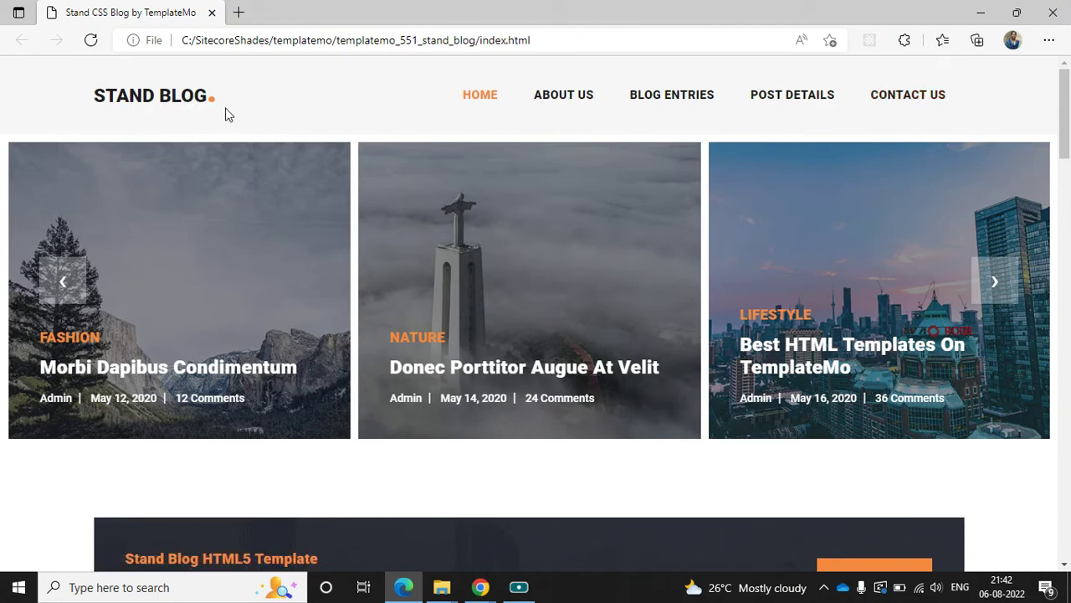
right_click(123, 104)
click(198, 423)
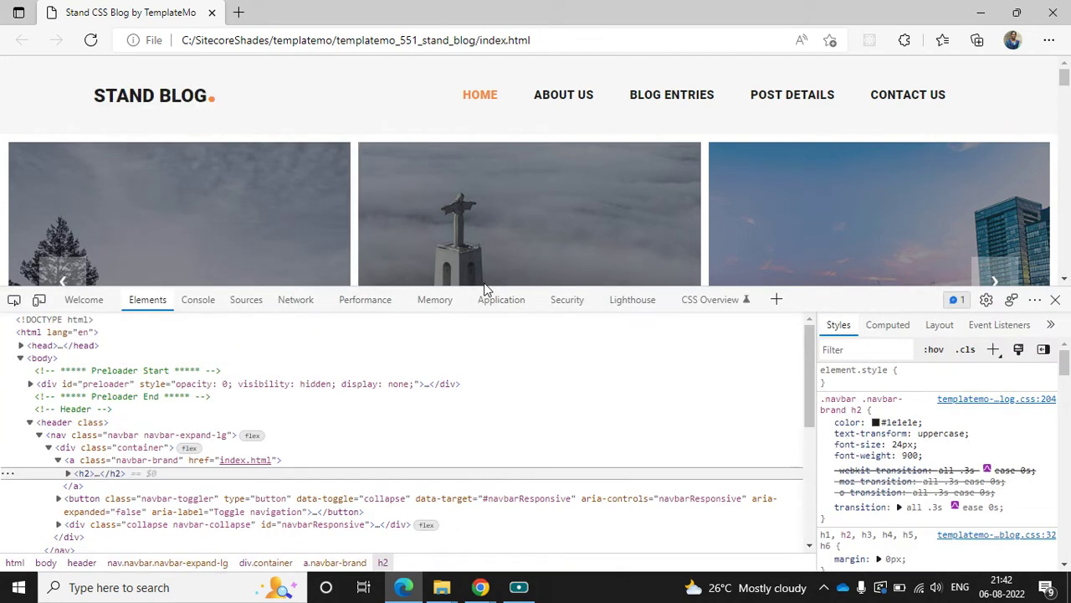
click(68, 472)
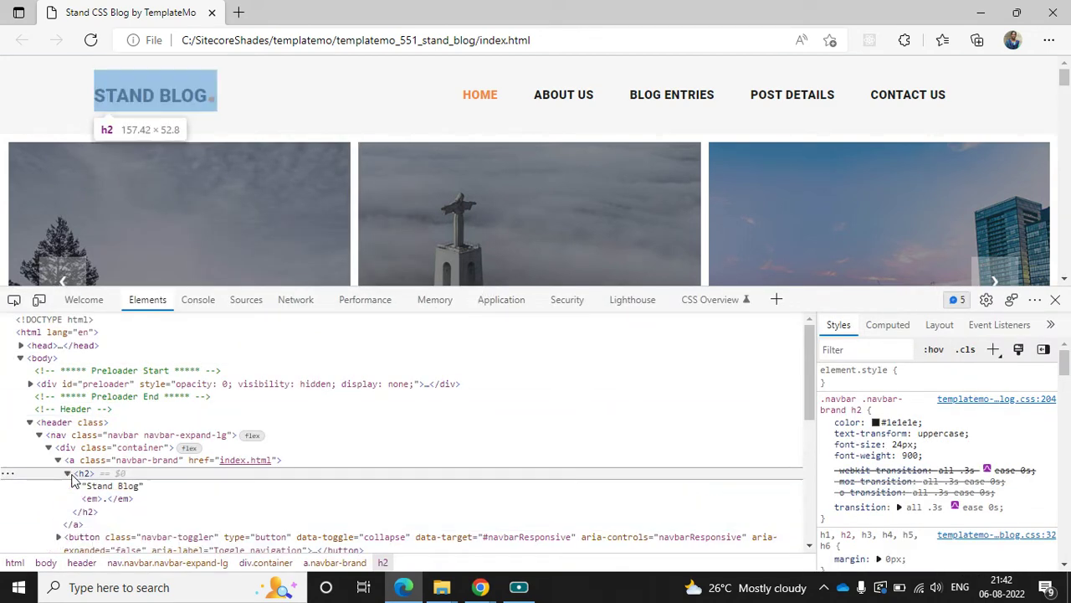
click(113, 487)
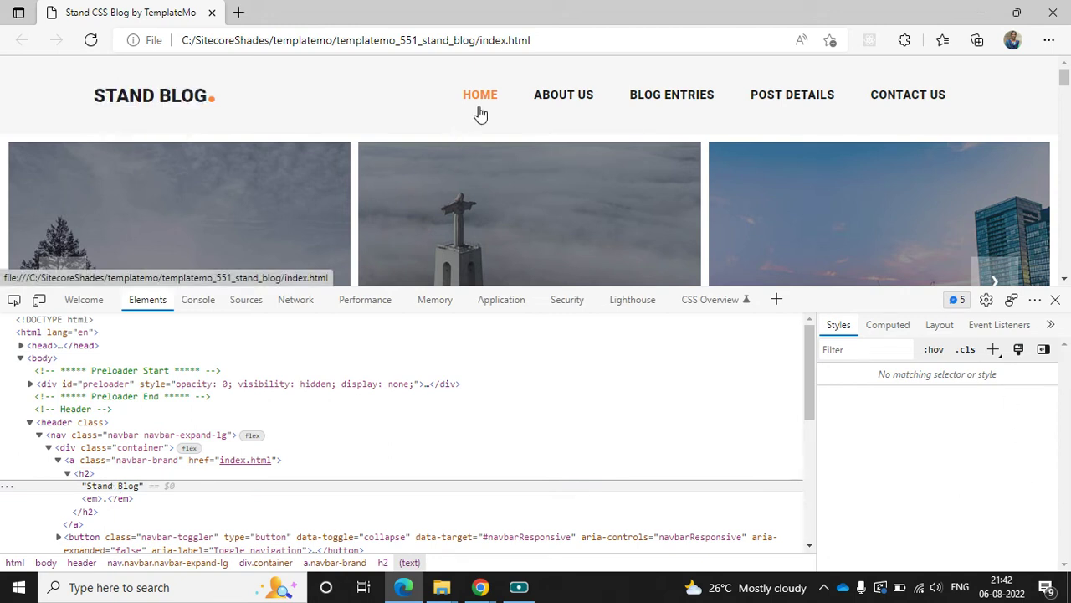
click(1056, 300)
Step: Return to the Sitecore window in Chrome and expand Content/SitecoreShades/StandBlog/Presentation/Partial Designs in the content tree
click(481, 586)
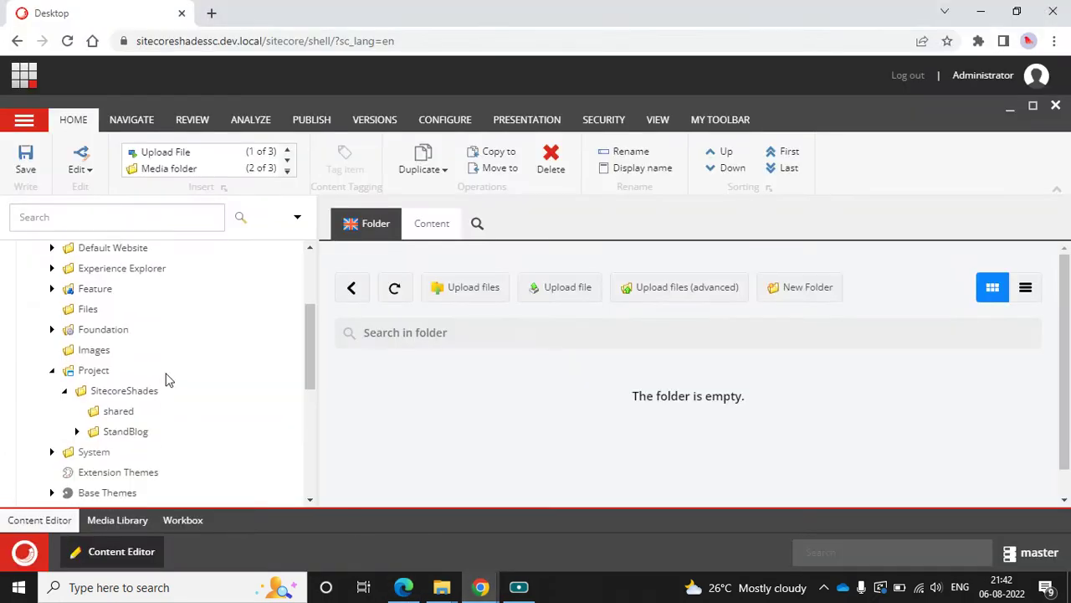
scroll(166, 379, up, 3)
click(50, 323)
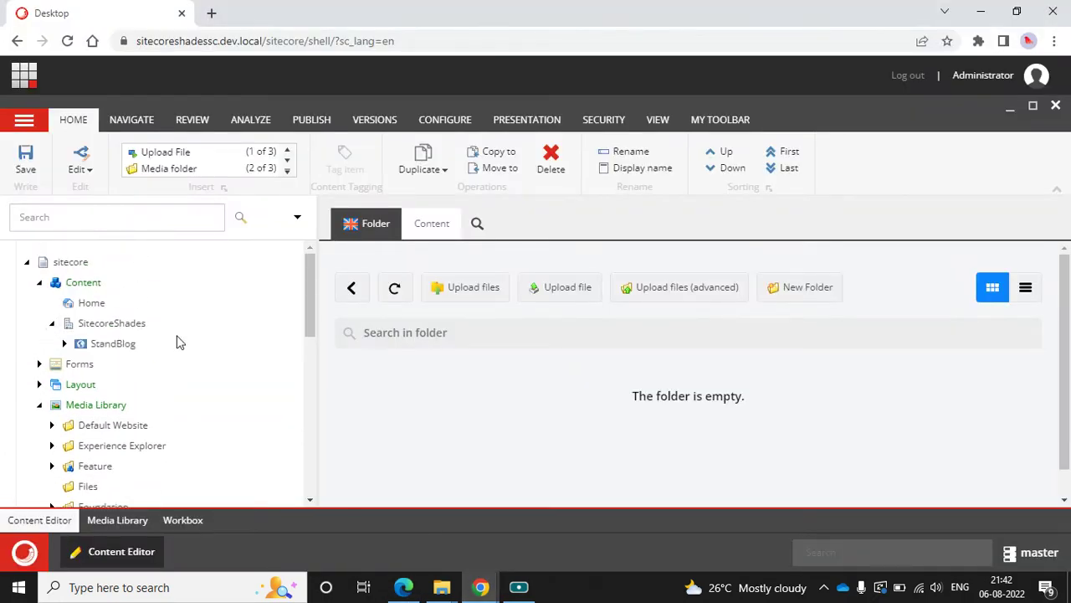
click(64, 343)
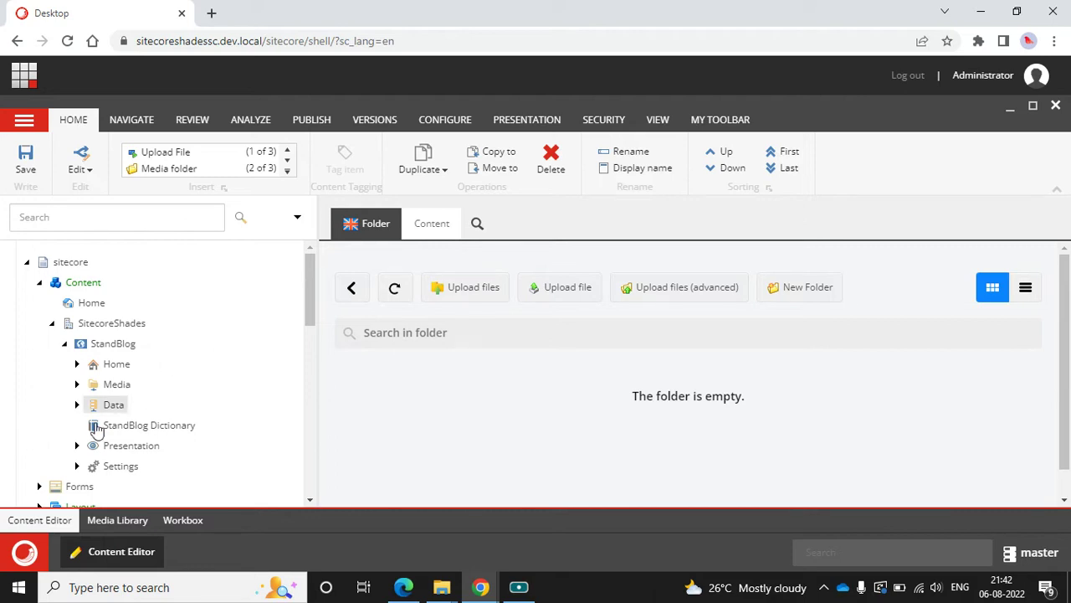
click(76, 445)
scroll(211, 363, down, 3)
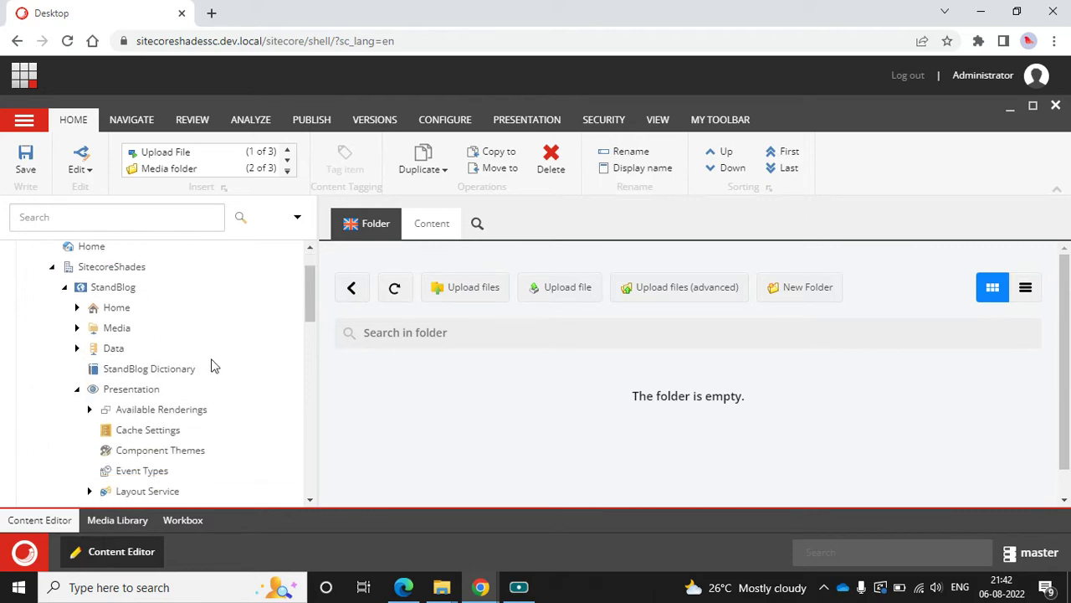
click(89, 451)
scroll(193, 409, down, 3)
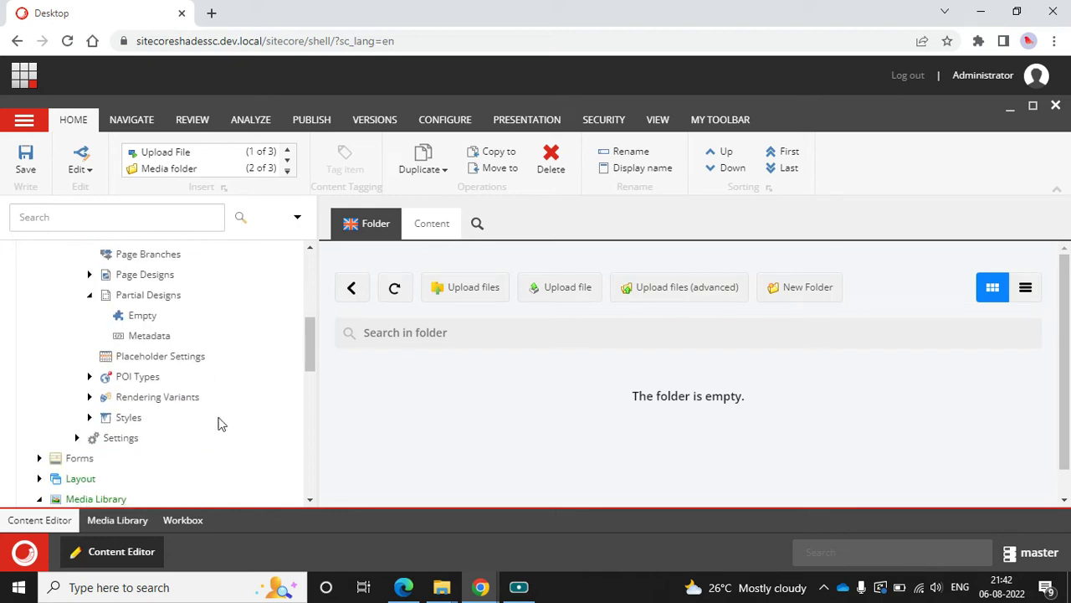
Step: Insert a partial design named Header under Partial Designs and open it in the Experience Editor
right_click(168, 295)
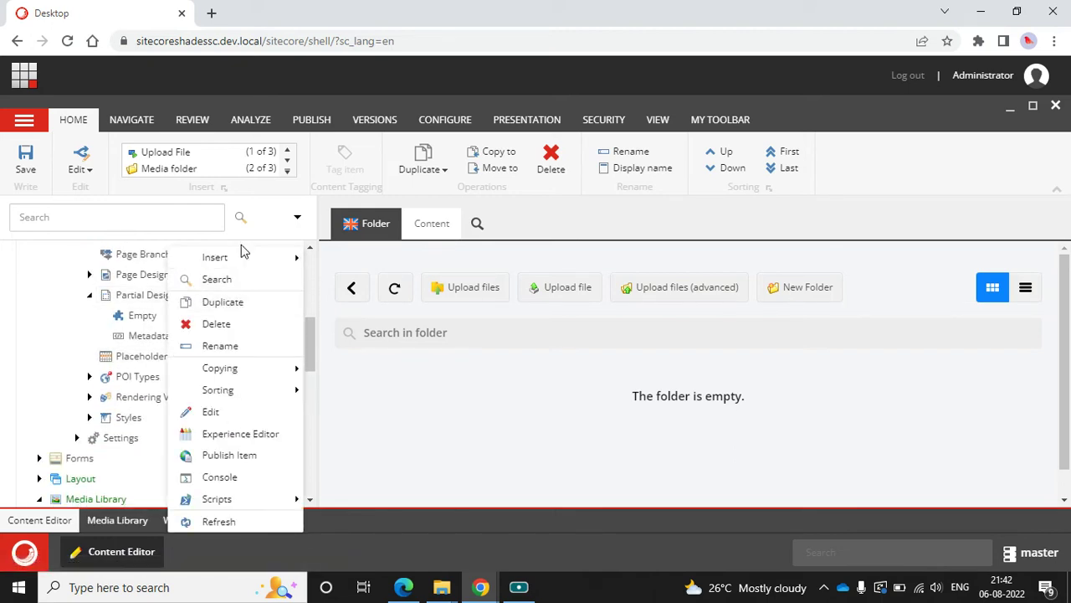
mouse_move(242, 257)
click(376, 279)
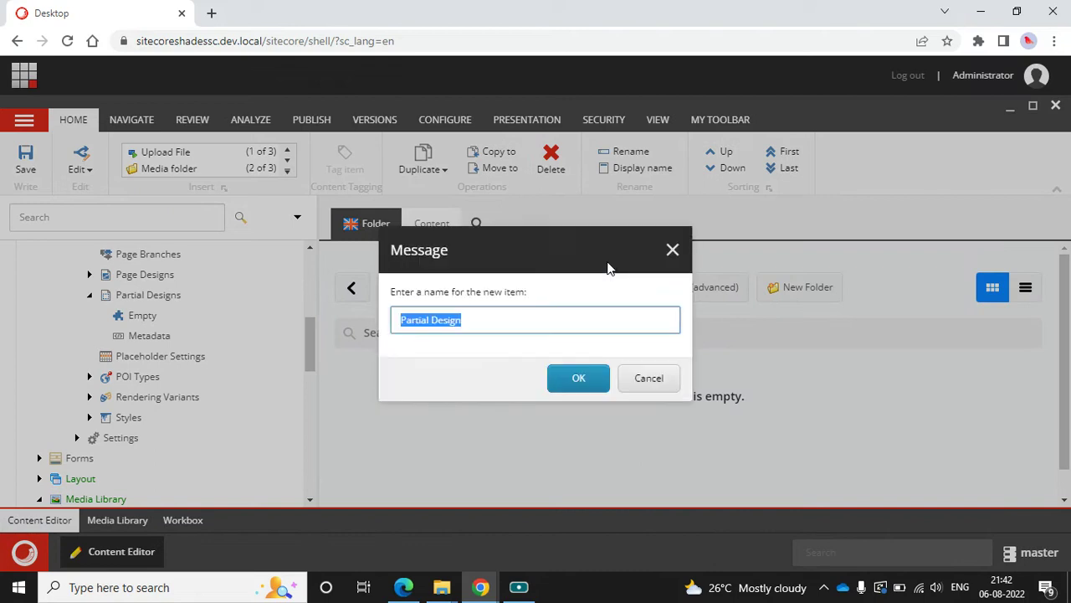
text(Hr)
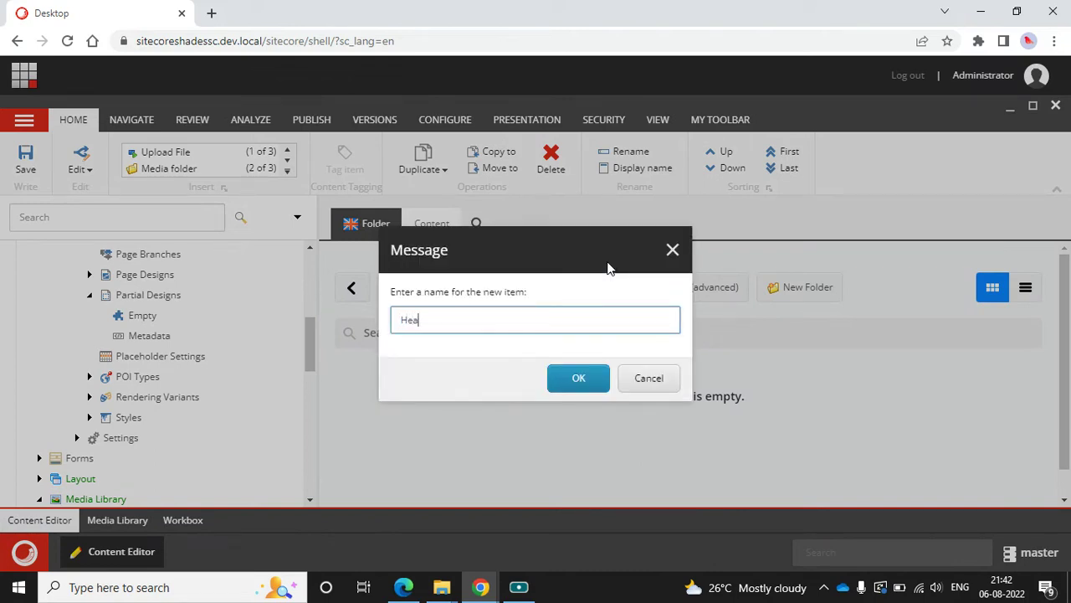
key(Return)
click(315, 119)
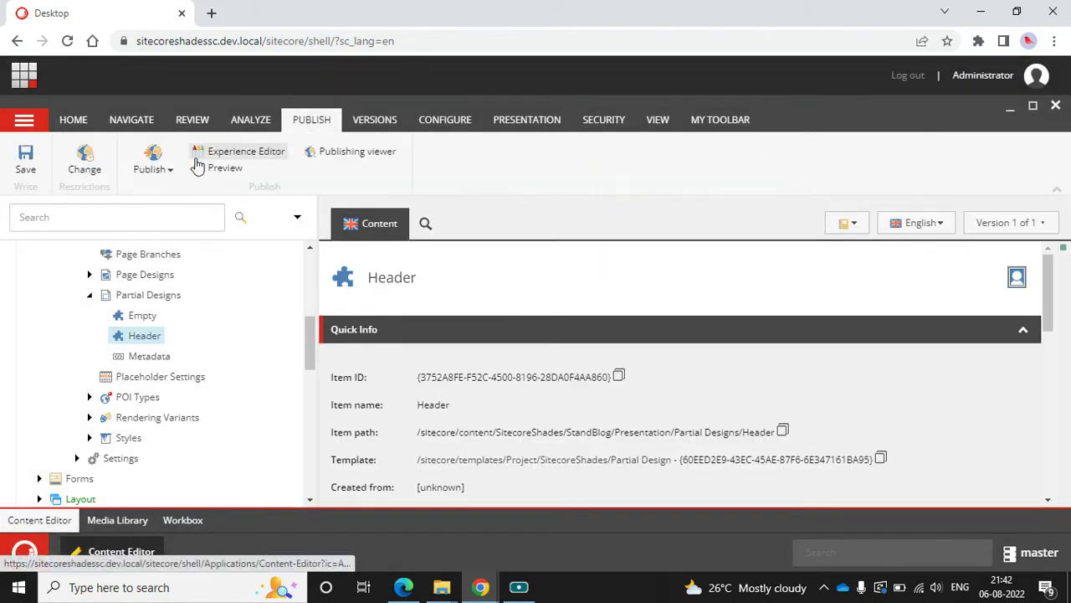
click(246, 150)
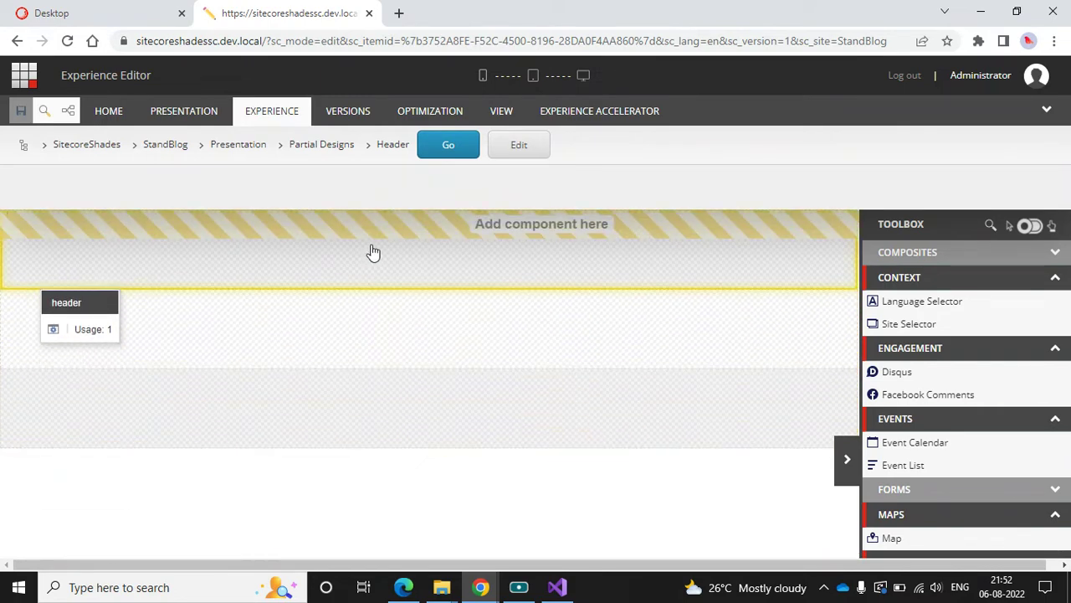
Step: Add a Container rendering from Page Structure to the header placeholder, searching the components for "conta"
click(492, 221)
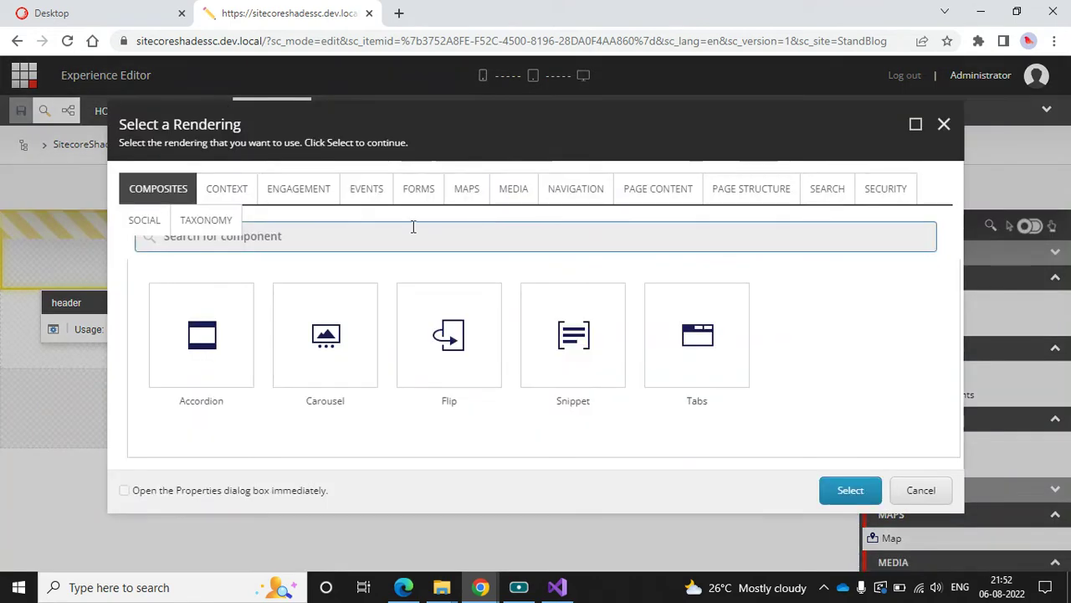
click(344, 231)
text(conta)
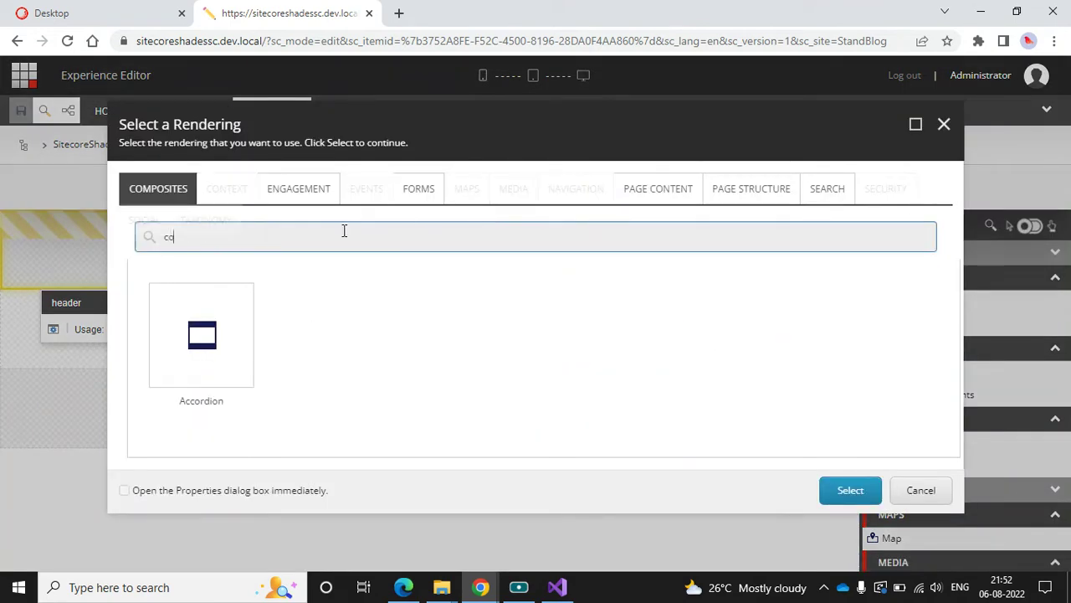
click(778, 188)
click(221, 352)
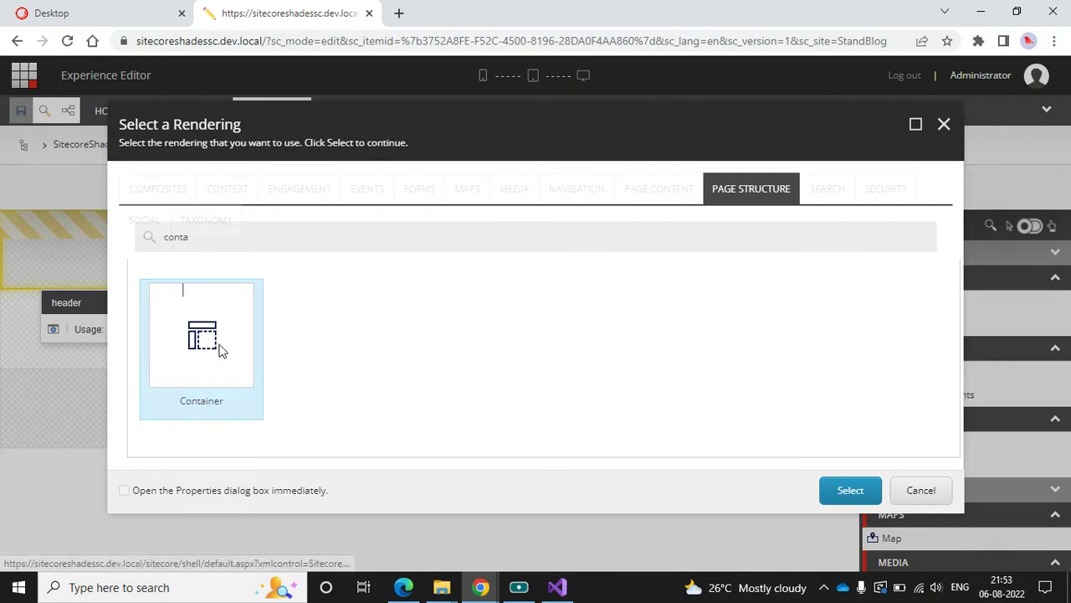
click(847, 492)
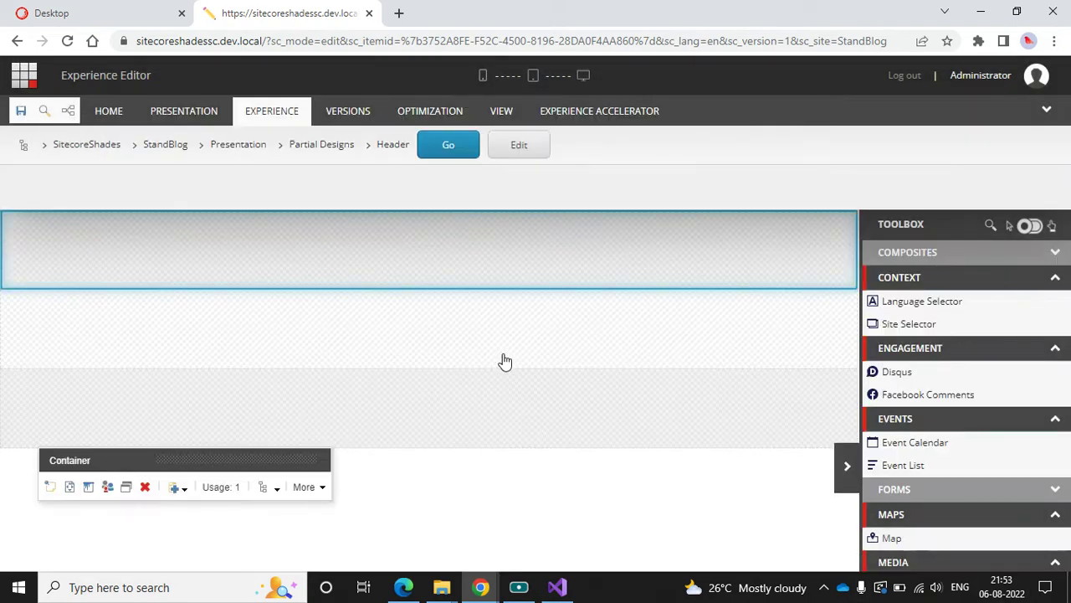
Step: Add a Splitter (Columns) rendering from Page Structure inside the container placeholder, searching the components for "col"
click(349, 256)
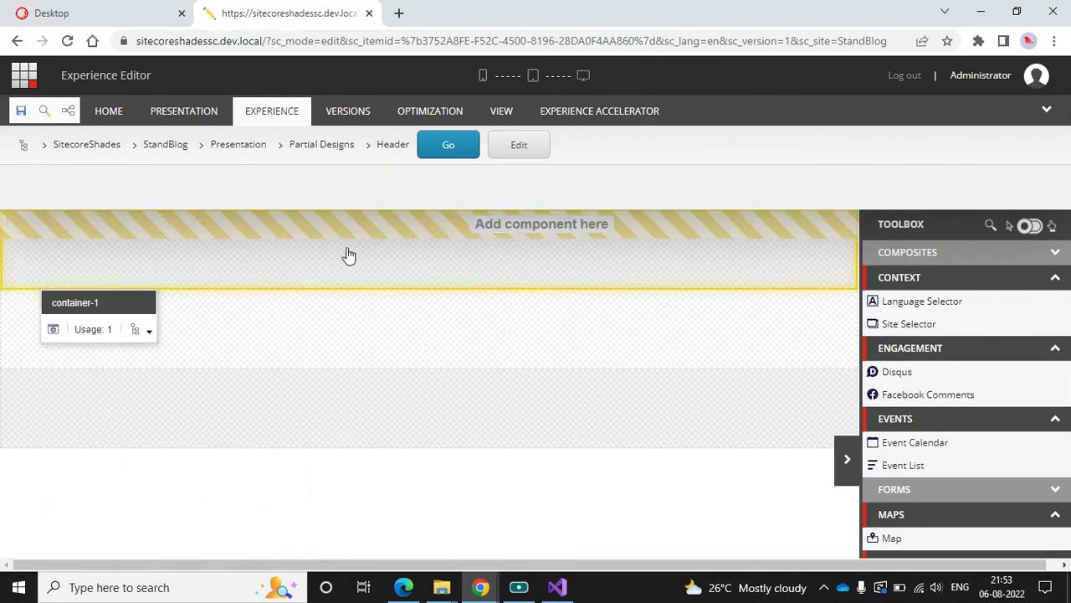
click(501, 228)
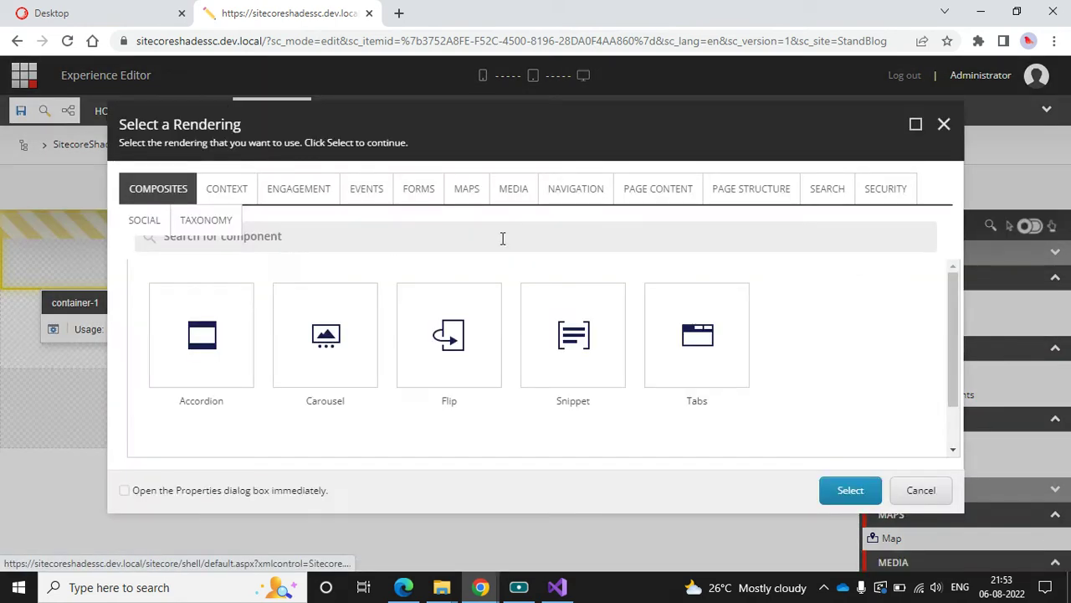
click(295, 239)
text(col)
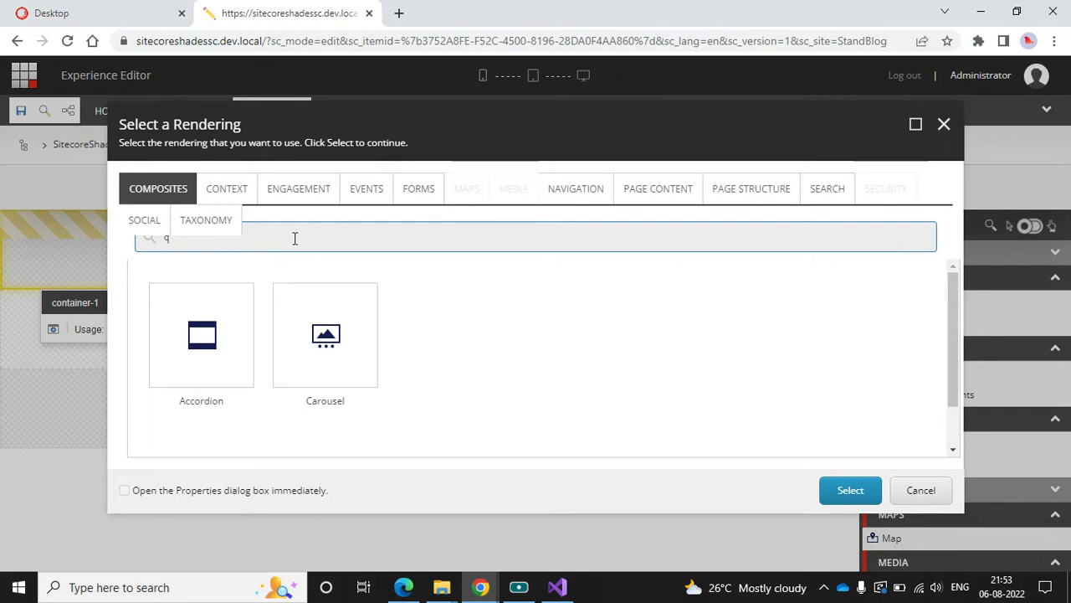
click(739, 185)
click(203, 357)
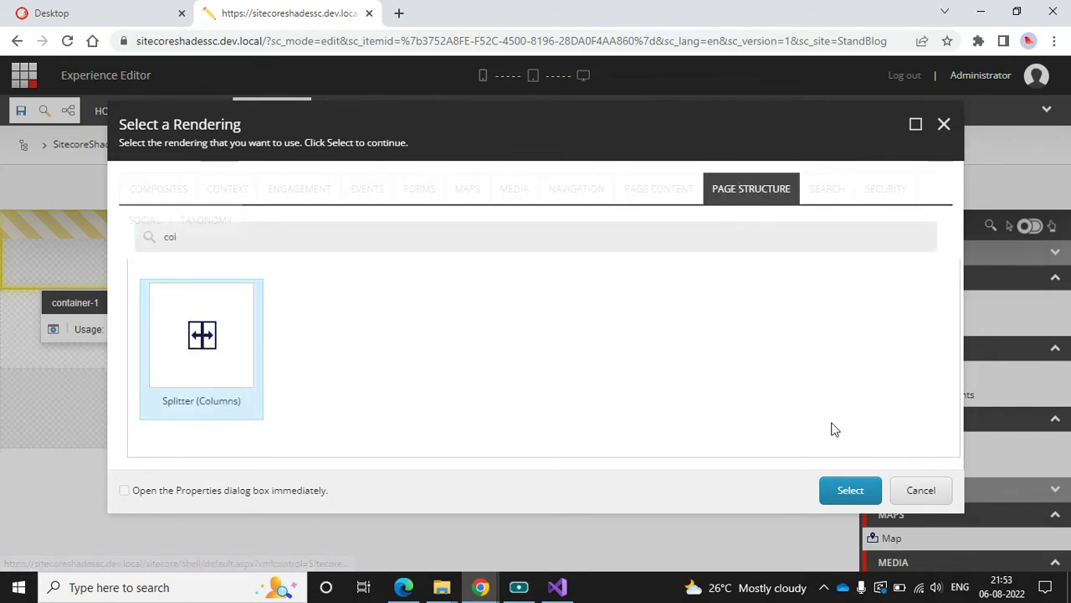
click(849, 491)
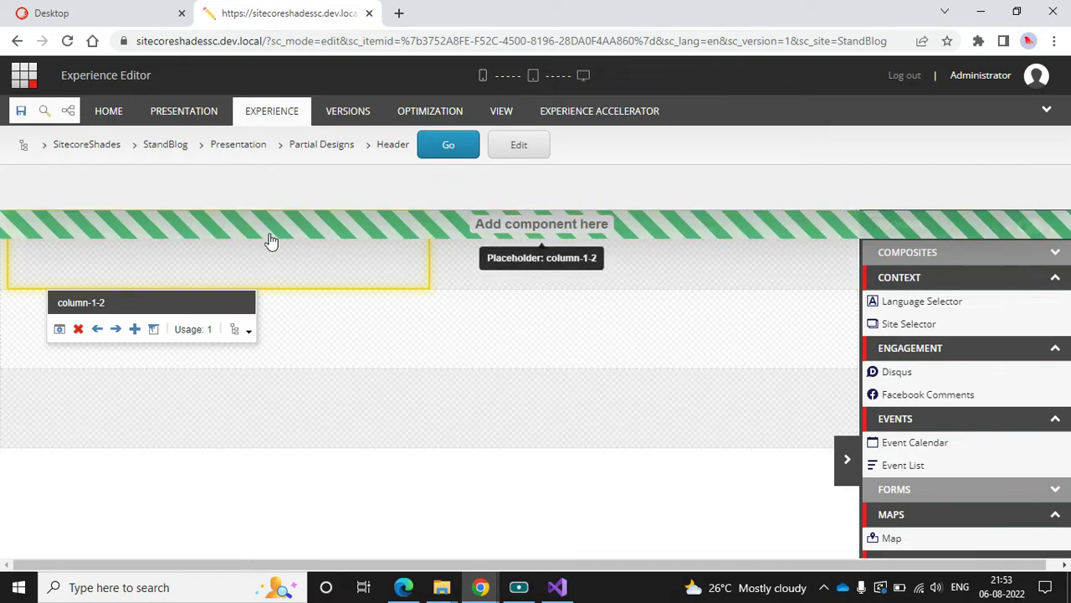
Step: Switch to the template page in Edge, examine the Stand Blog text inside the navbar-brand link's markup, and return to the Experience Editor in Chrome
click(403, 586)
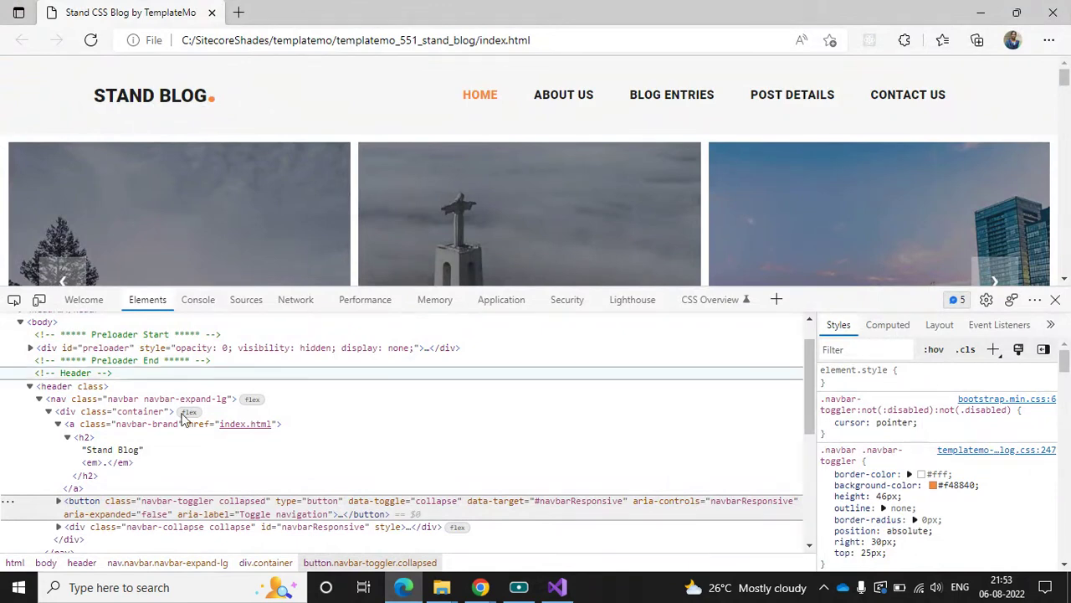
click(114, 451)
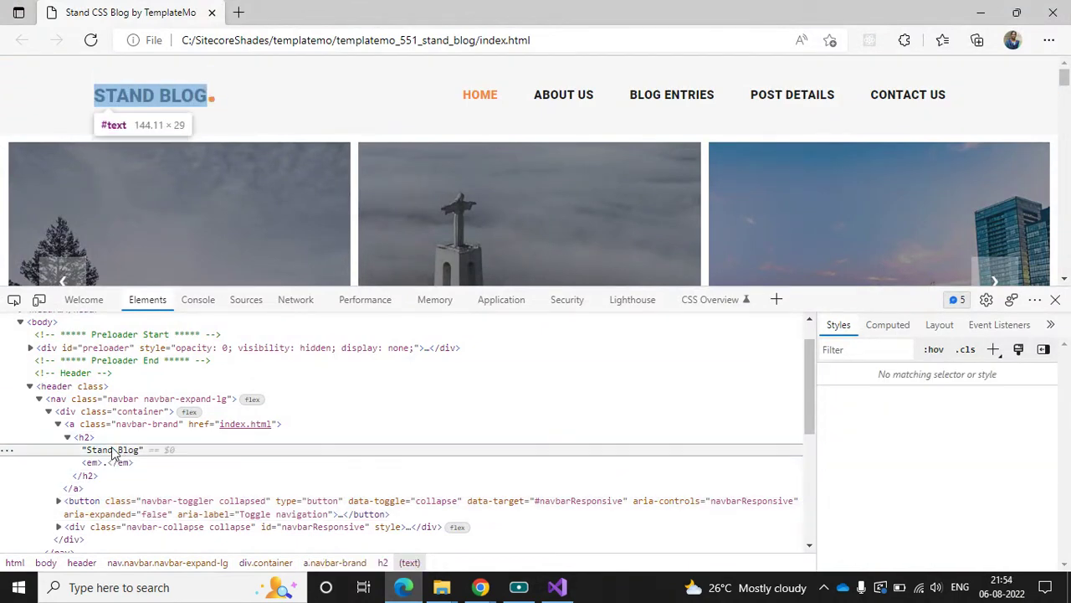
mouse_move(480, 586)
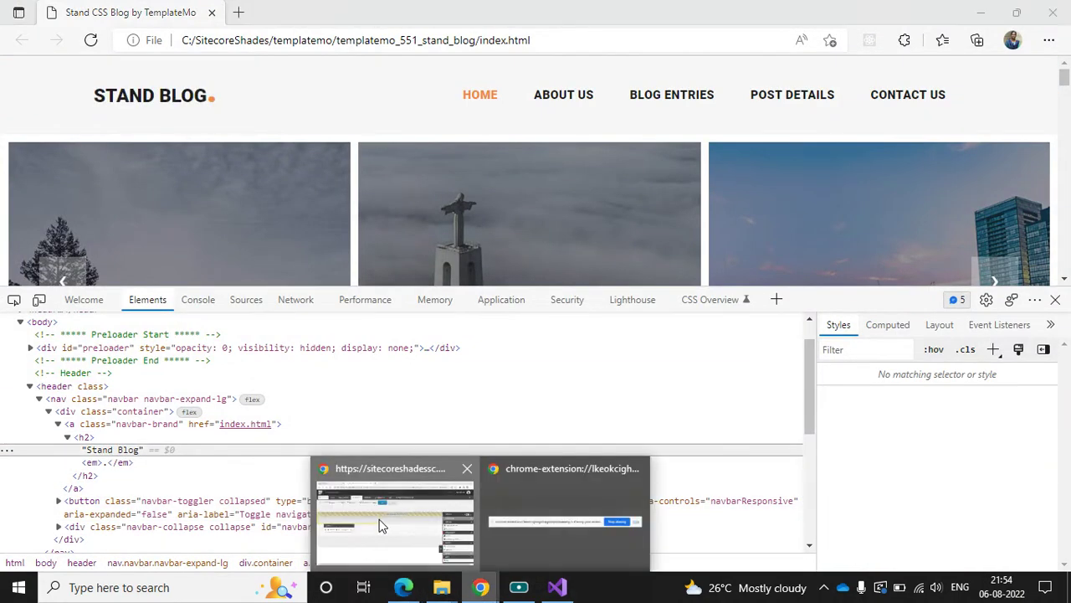
click(393, 464)
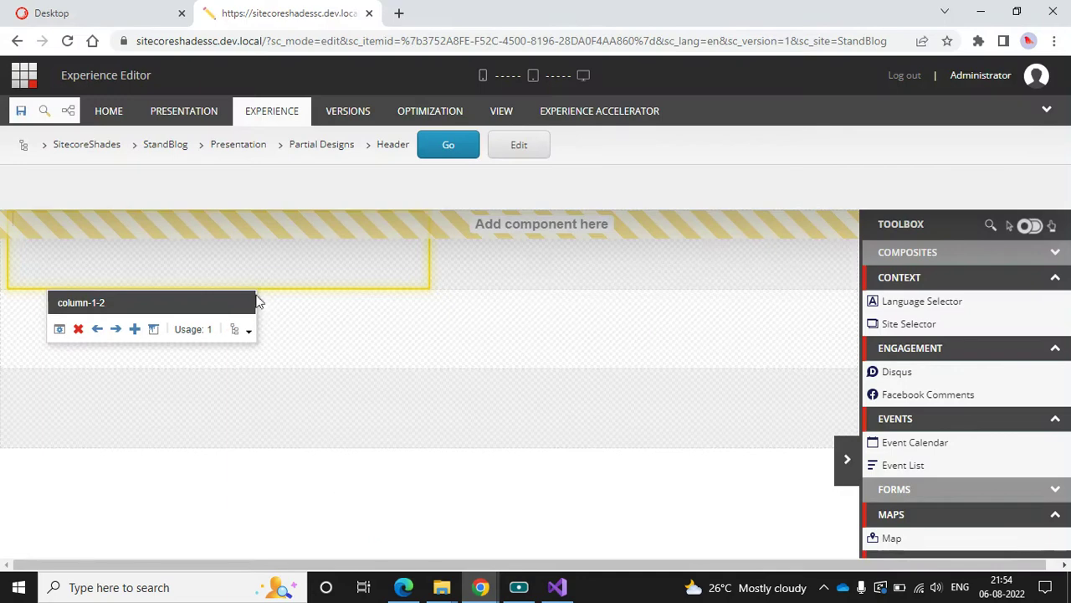
Step: Add a Link rendering from Navigation to the splitter's first column, searching the components for "link"
click(283, 227)
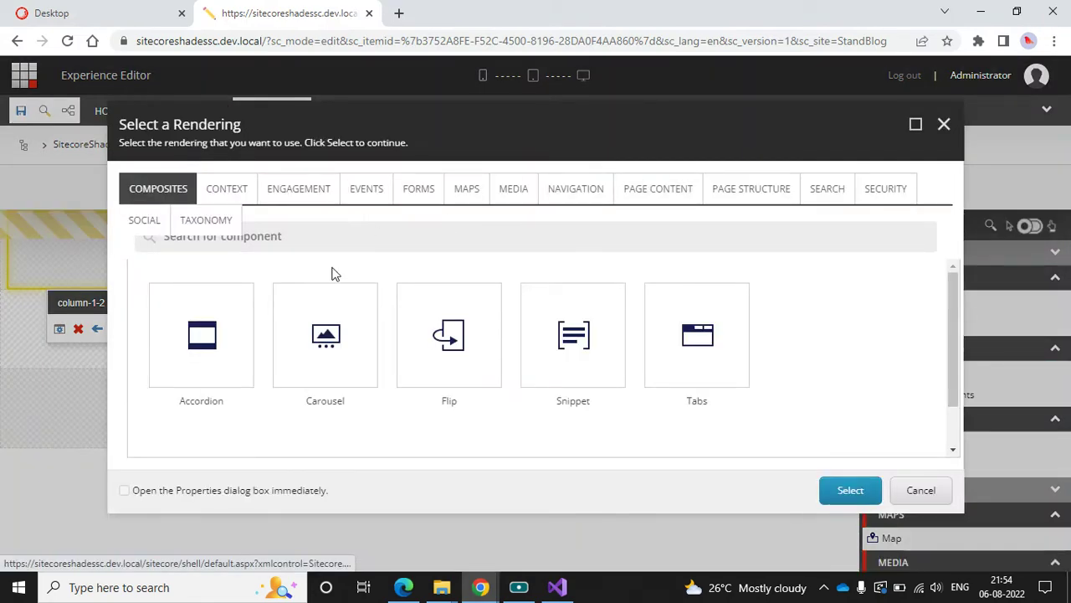
click(299, 235)
text(link)
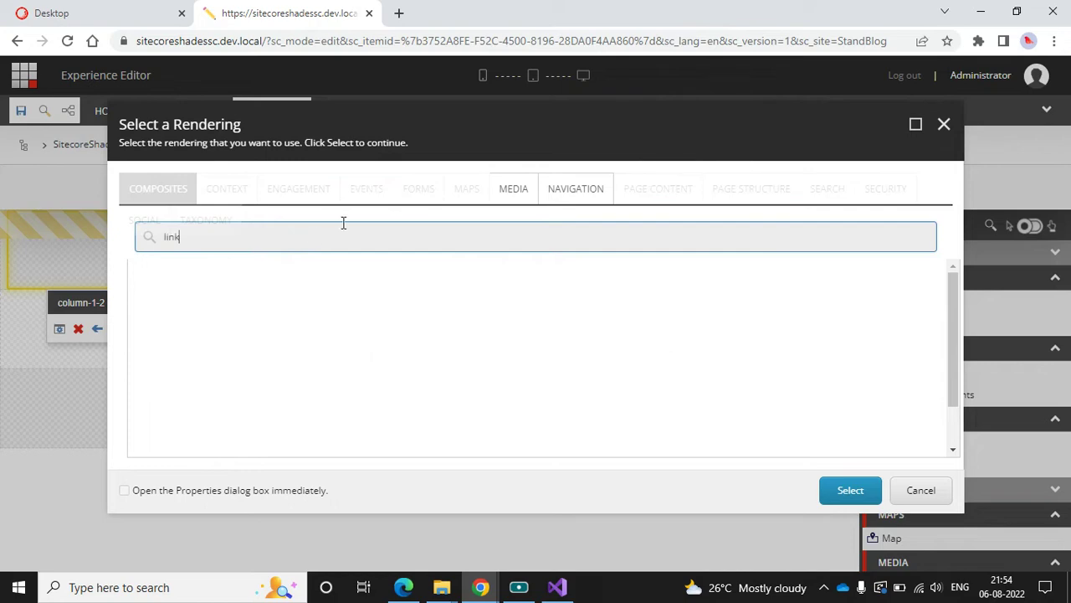
click(514, 191)
click(576, 191)
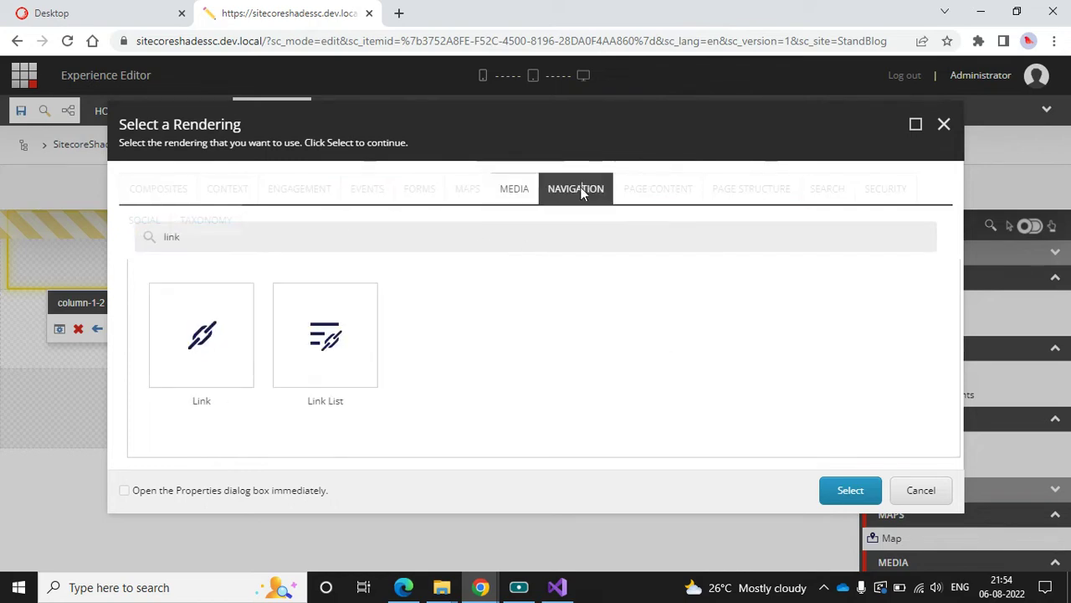
click(213, 353)
click(842, 488)
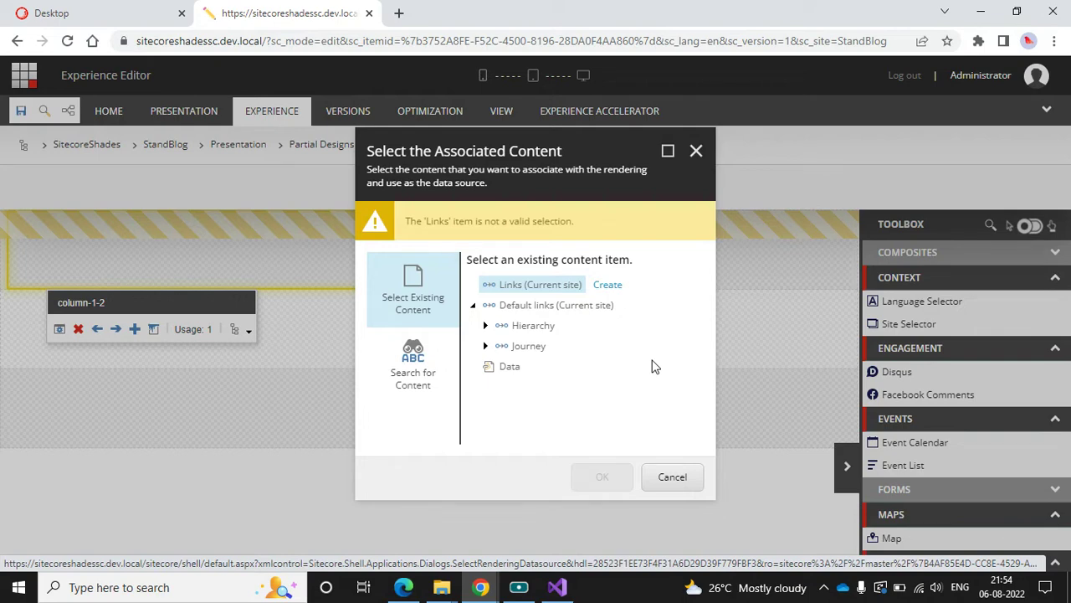
Step: Create a Links Folder named "Header Links" under the current site's Links item for the rendering's data source
click(511, 368)
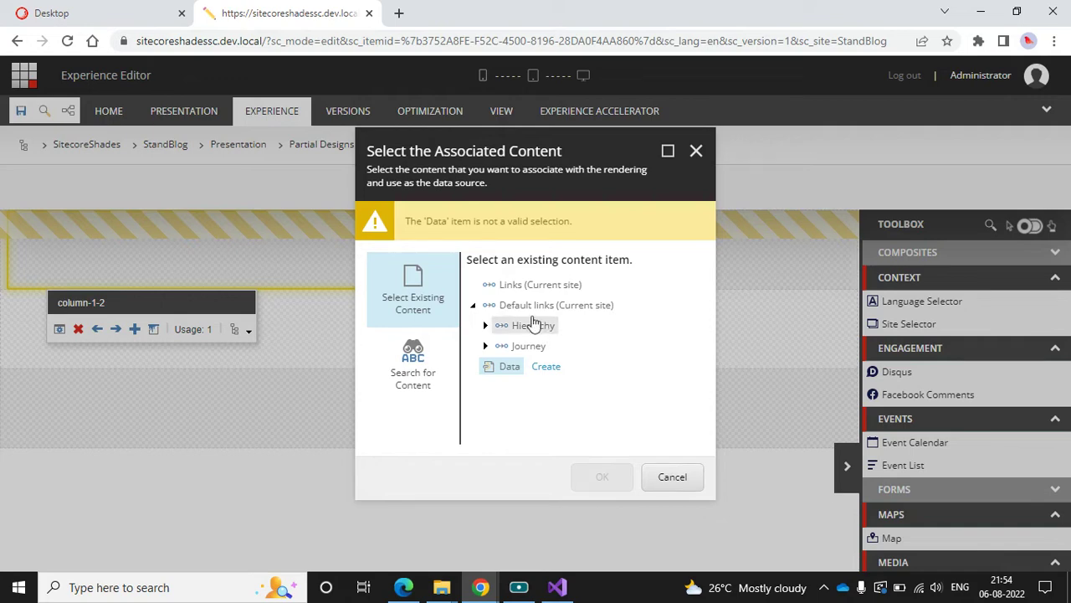
click(517, 289)
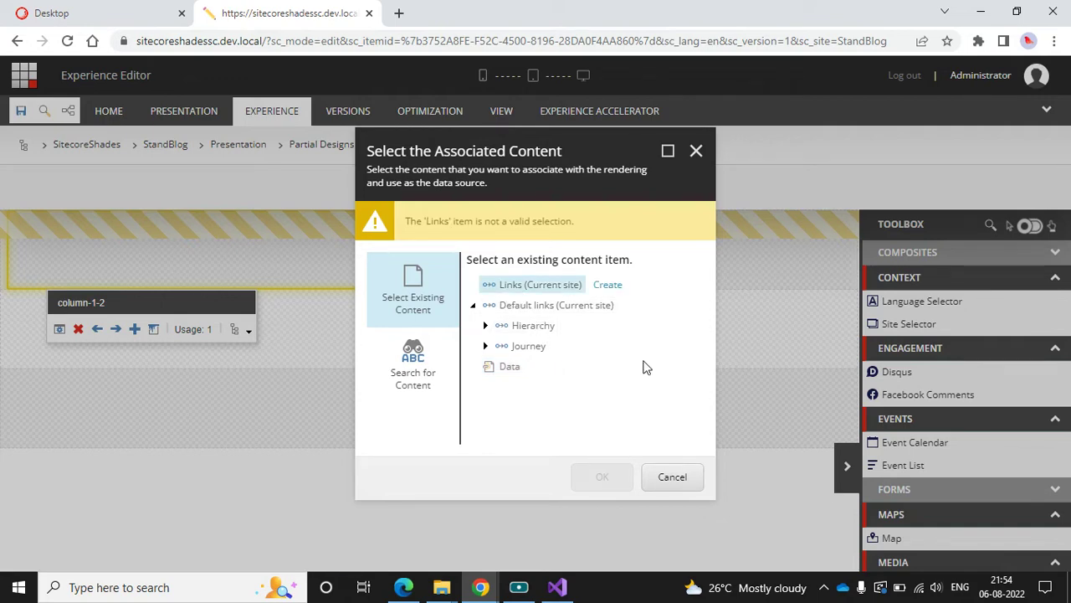
click(608, 286)
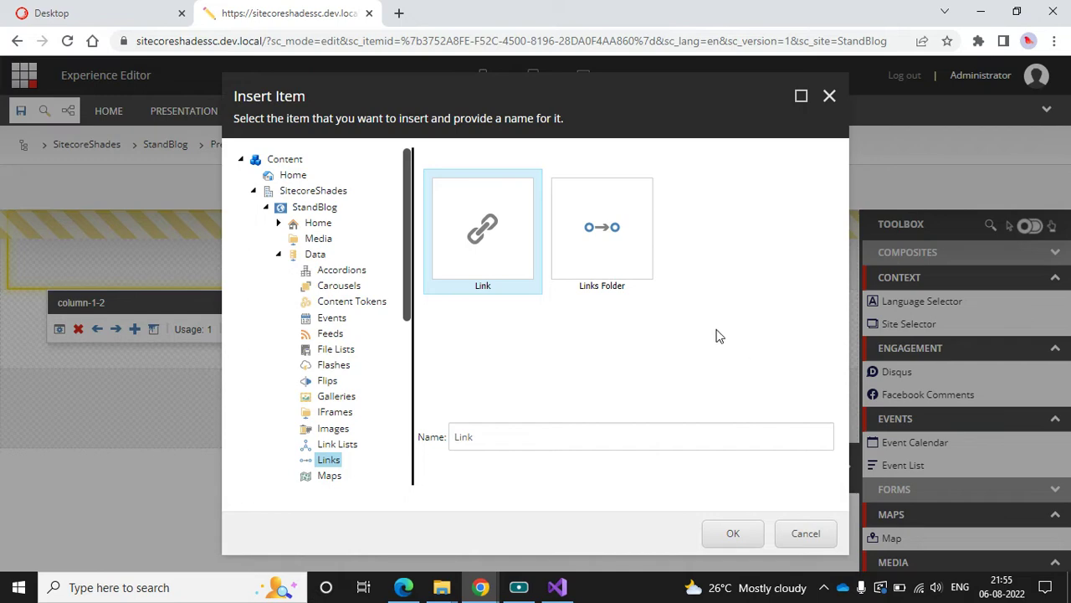
click(632, 265)
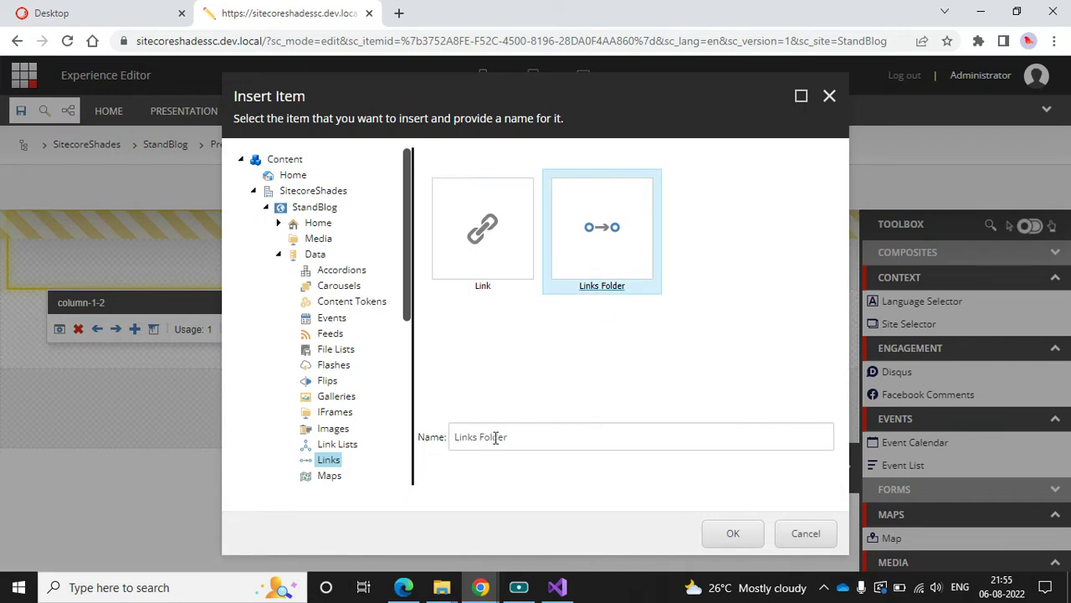
drag(512, 438, 484, 442)
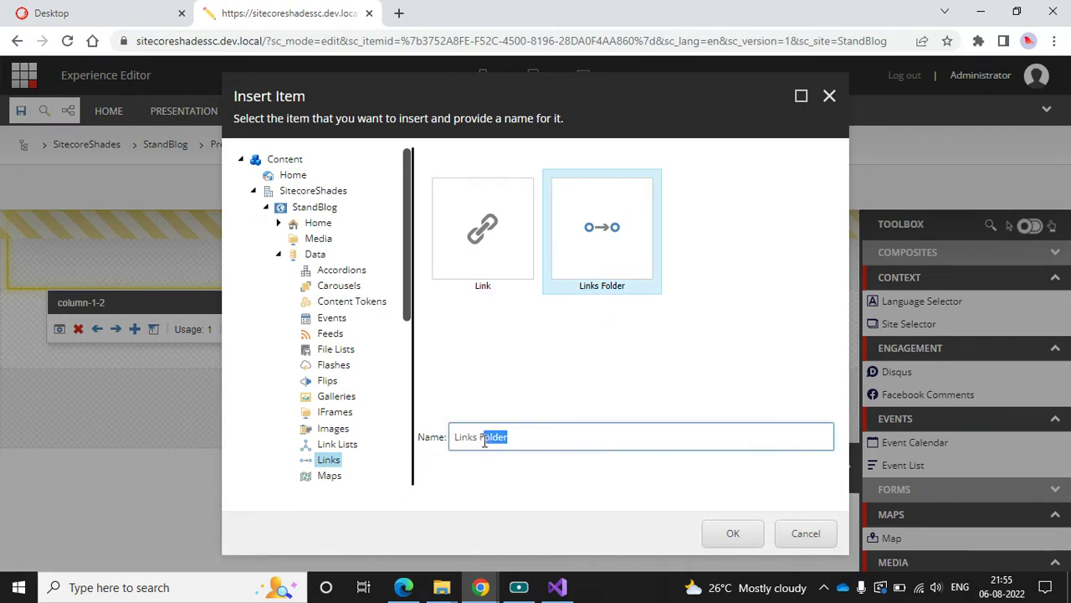
key(BackSpace)
text(He)
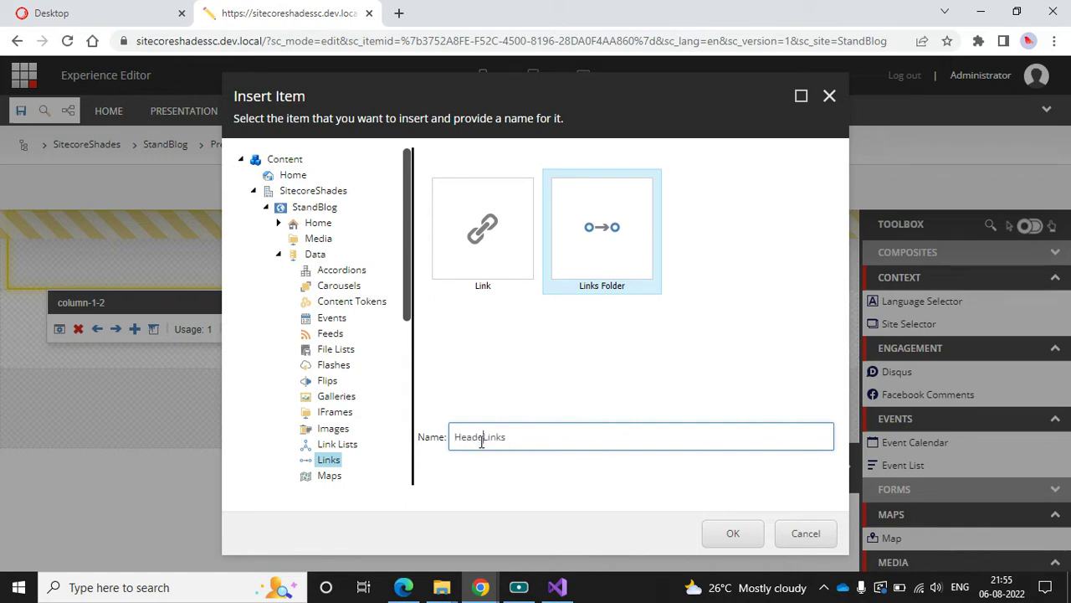
text(ader)
click(730, 534)
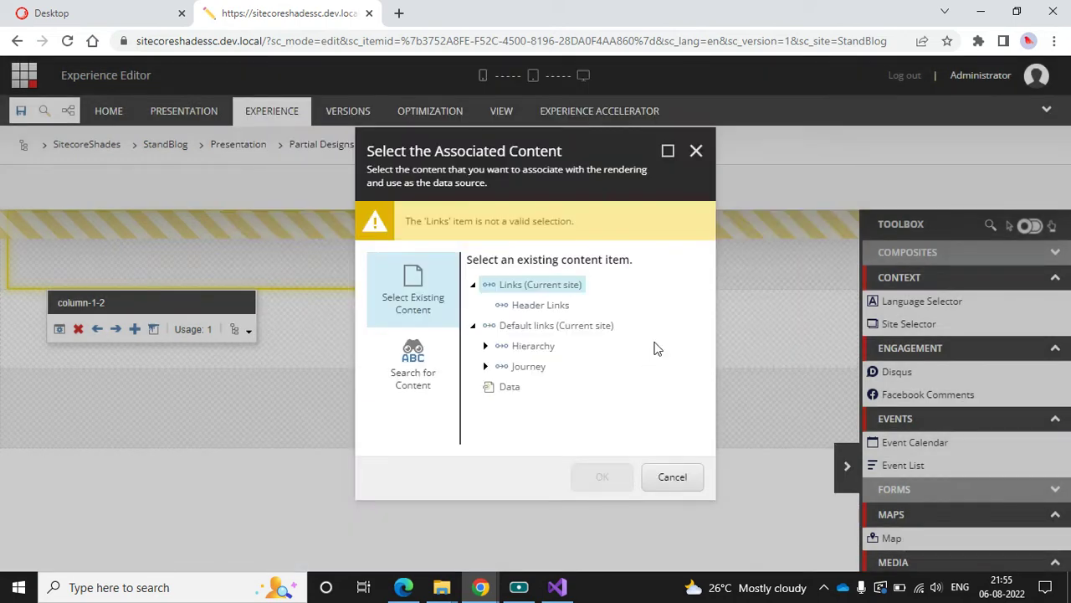
Step: Create a Link item named "Logo" in the Header Links folder as the rendering's content
click(542, 305)
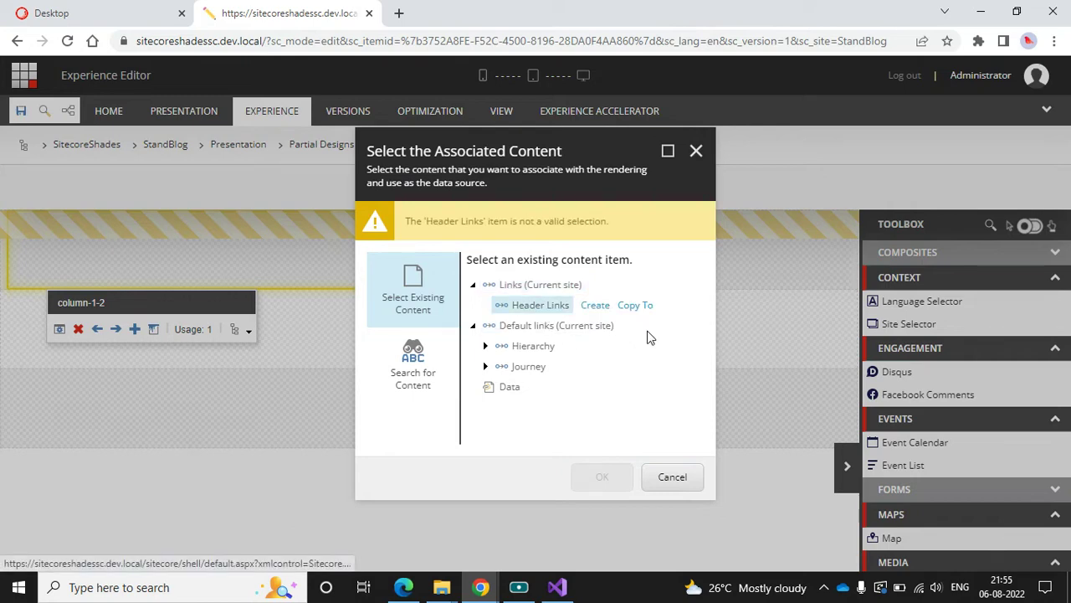
click(596, 306)
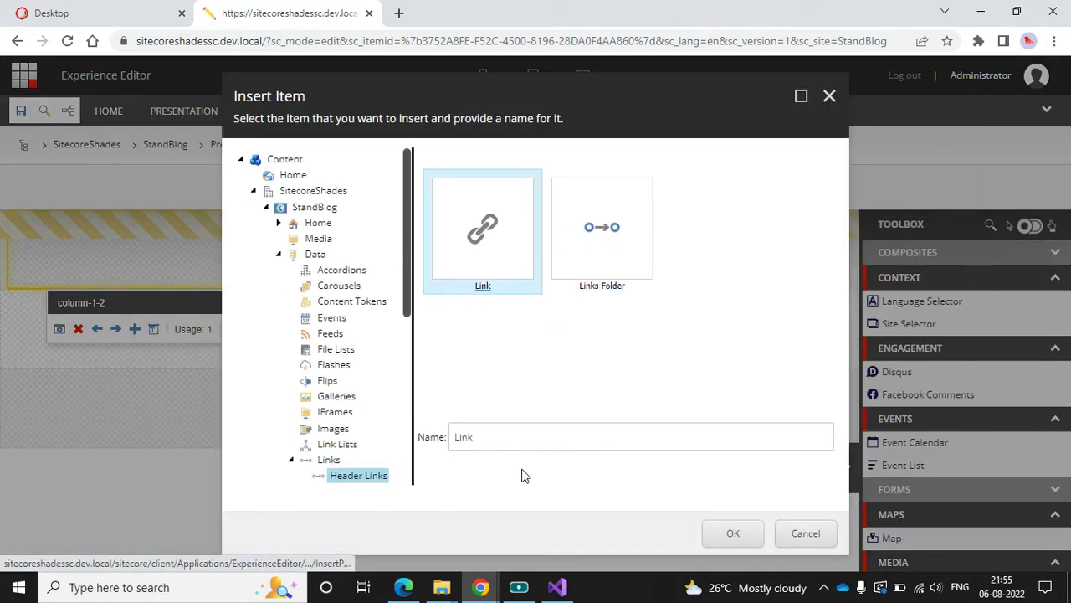
drag(483, 437, 421, 433)
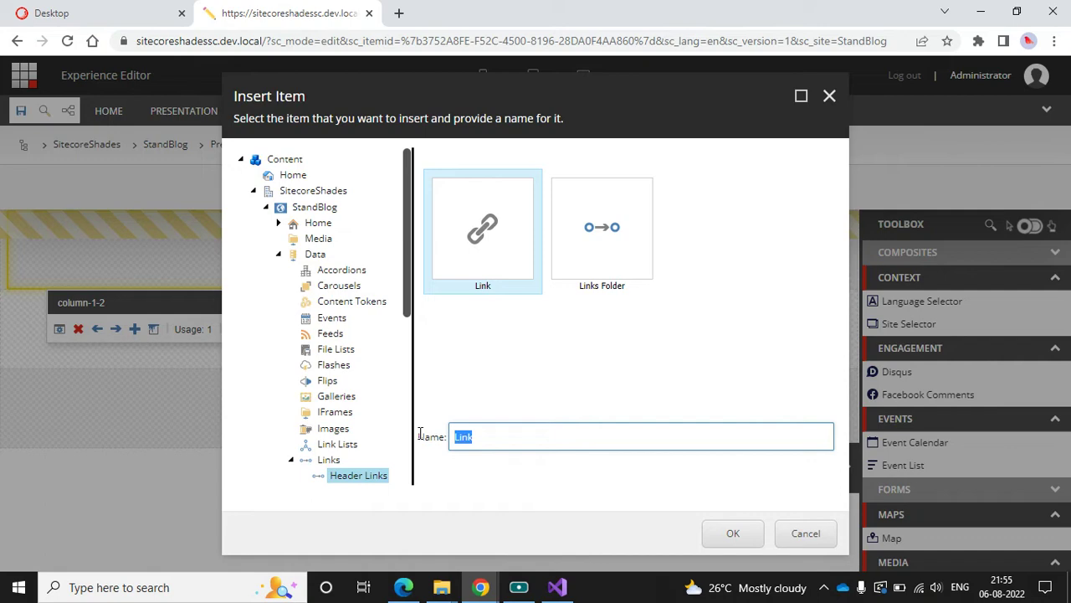
text(Logo)
click(731, 532)
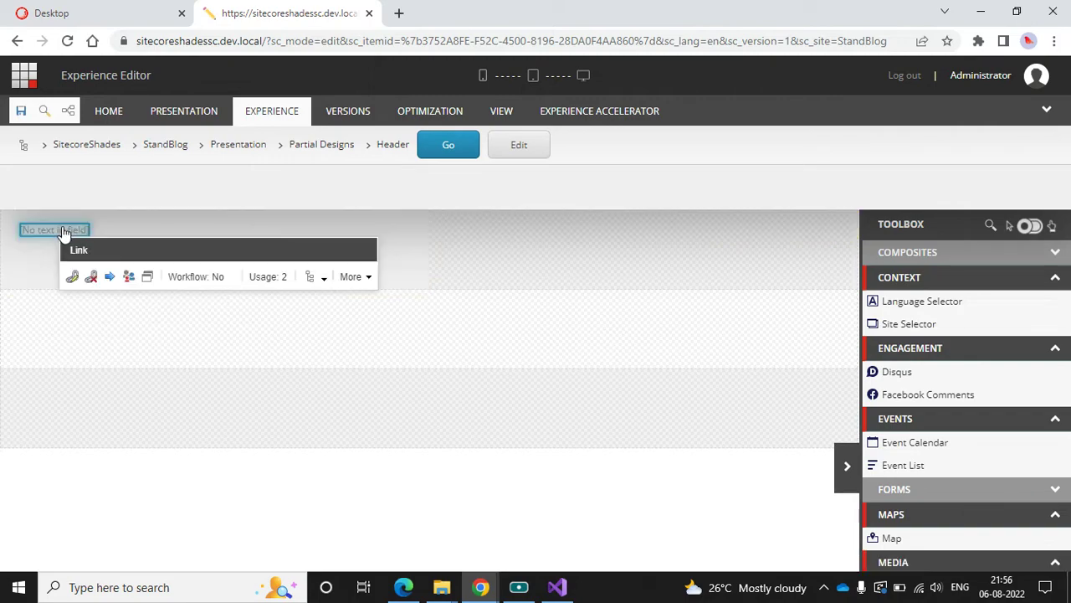
Step: Open the logo link for editing and fill its Link Description with the text "Stand Blog" copied from the template page in Edge
click(63, 229)
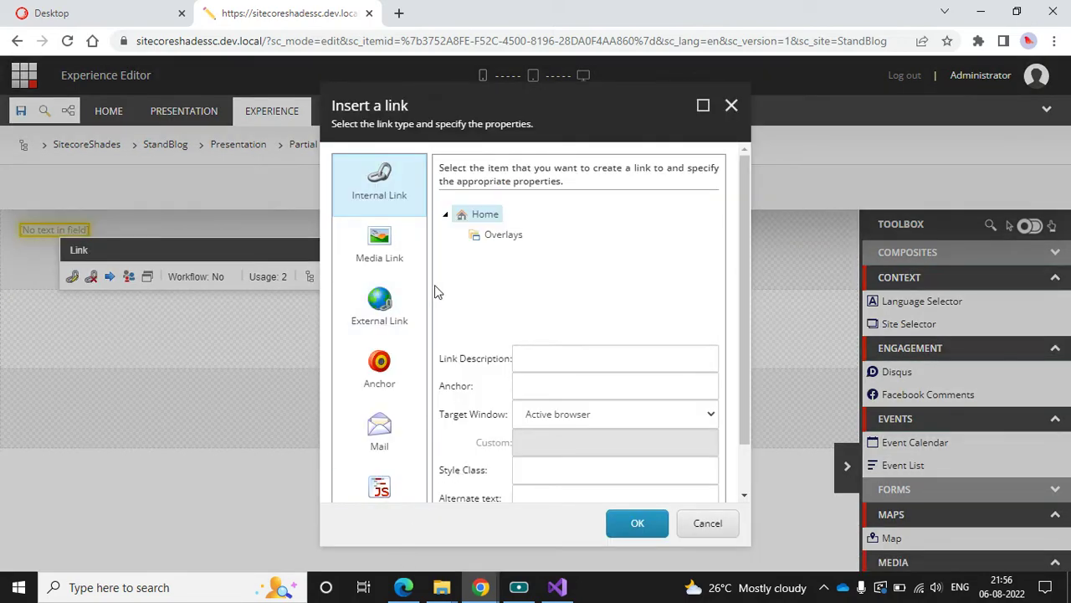
click(403, 586)
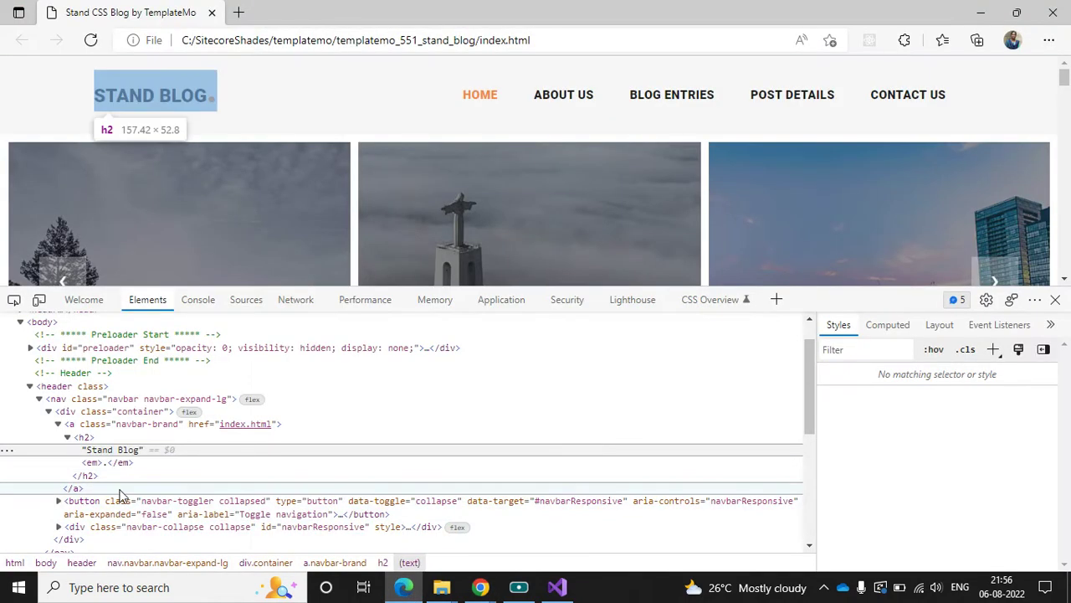
double_click(121, 452)
key(ctrl+c)
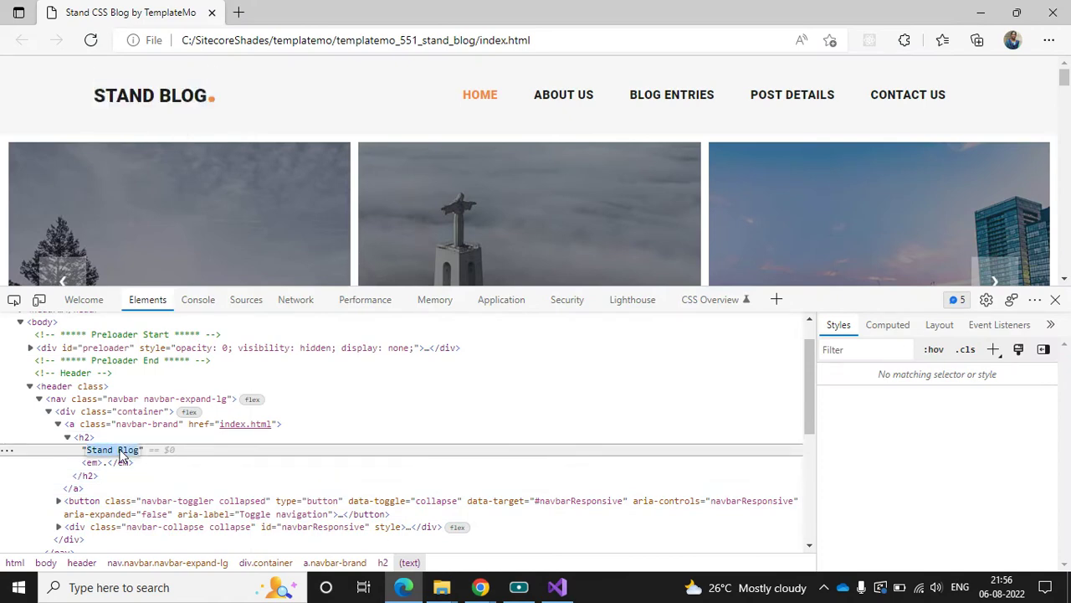
key(alt+Tab)
click(570, 360)
key(ctrl+v)
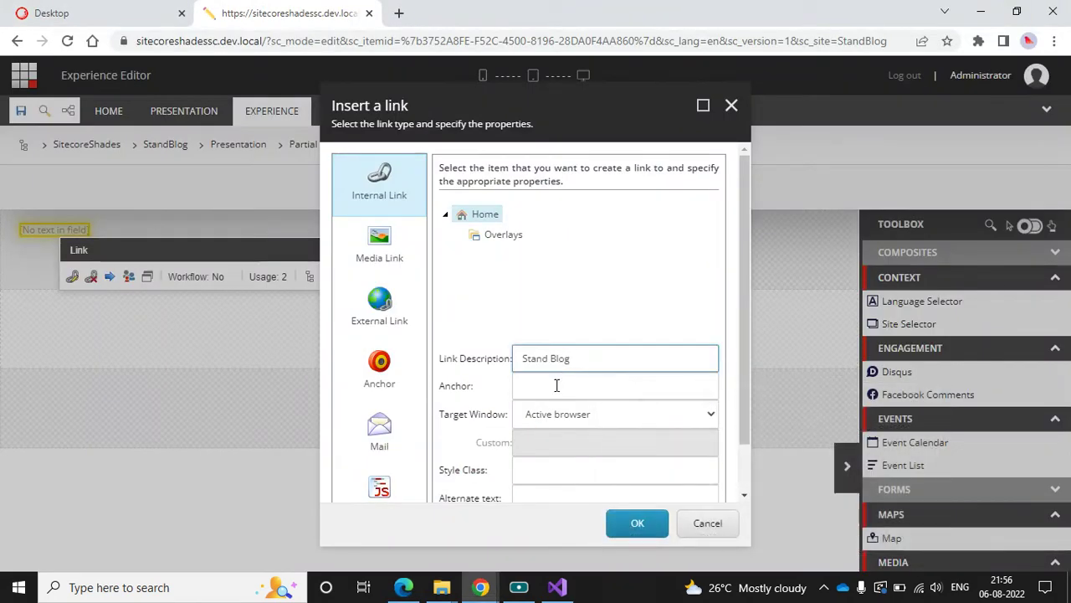
Step: Set the link's anchor to "Stand Blog" and its target window to New browser, accept the internal link to Home, and save the design
click(557, 385)
key(ctrl+v)
click(574, 410)
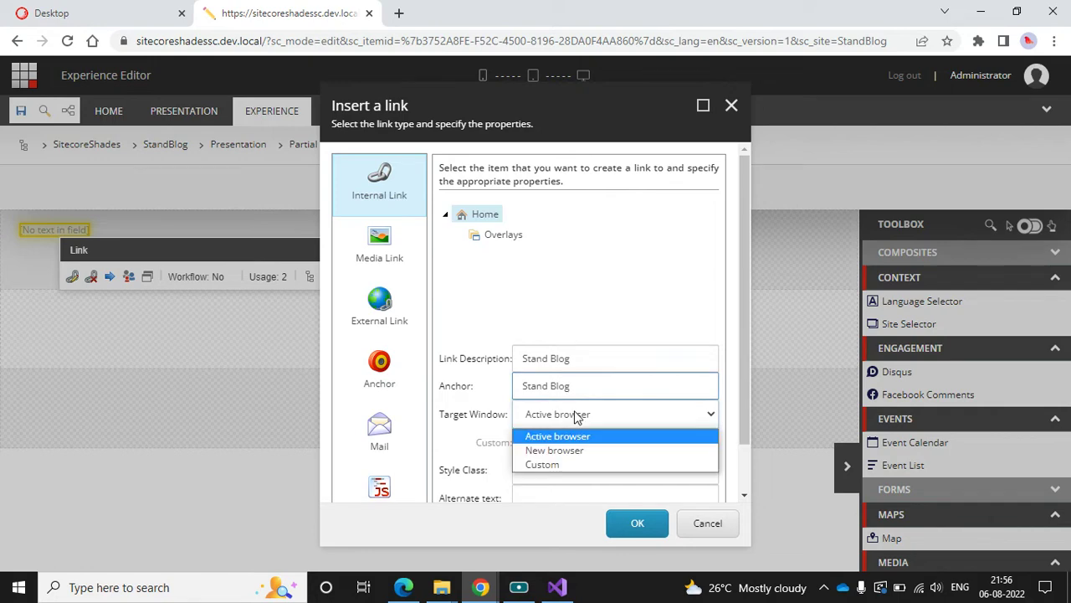
click(575, 451)
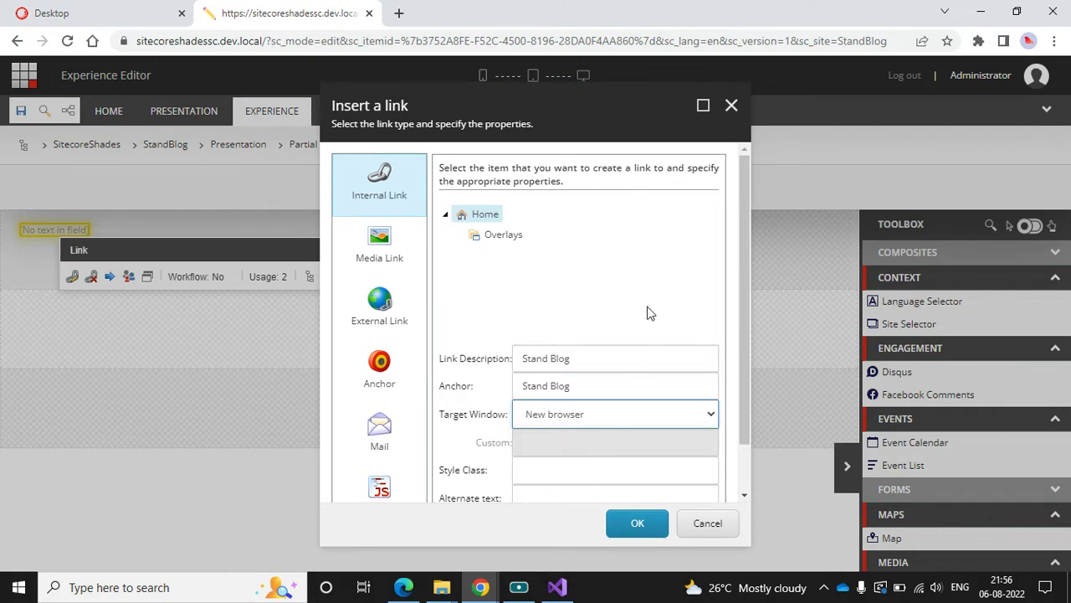
scroll(651, 312, down, 1)
click(639, 523)
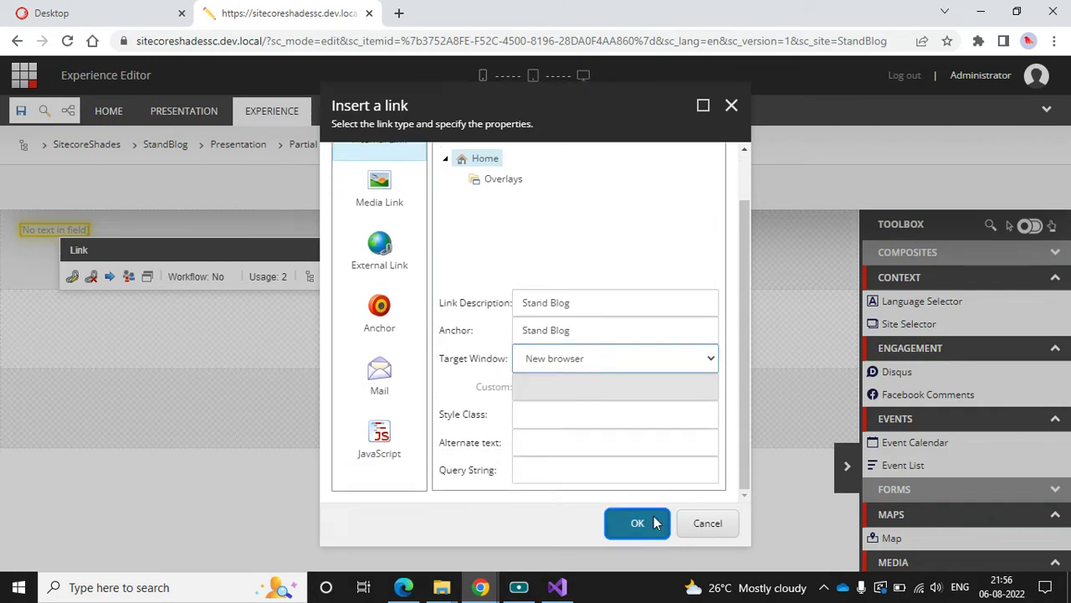
click(21, 110)
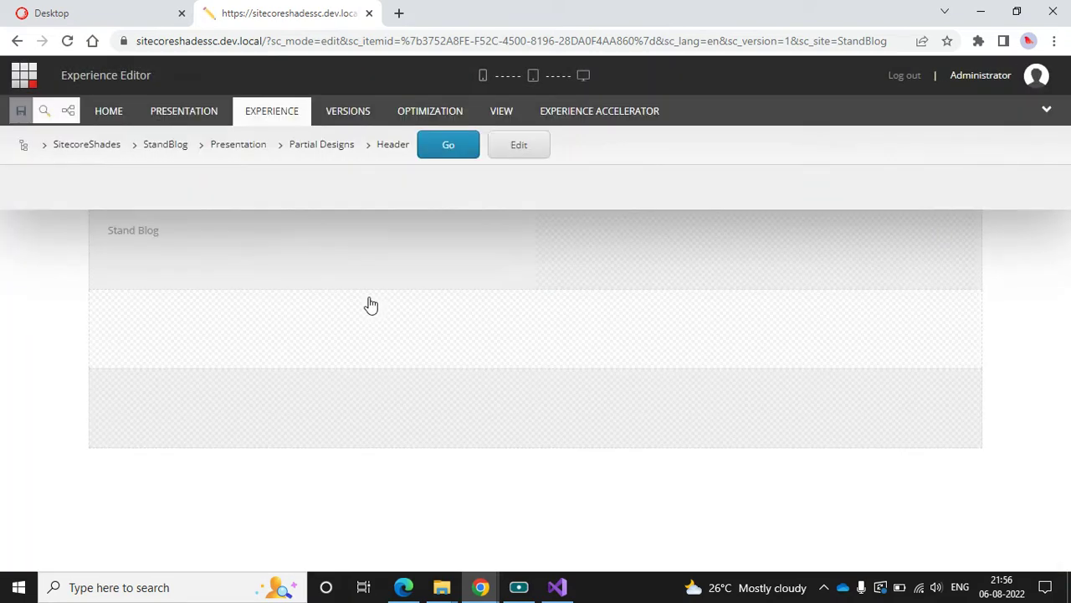
Step: Select the Stand Blog Link rendering and compare it with the header markup of the template page in Edge
click(139, 251)
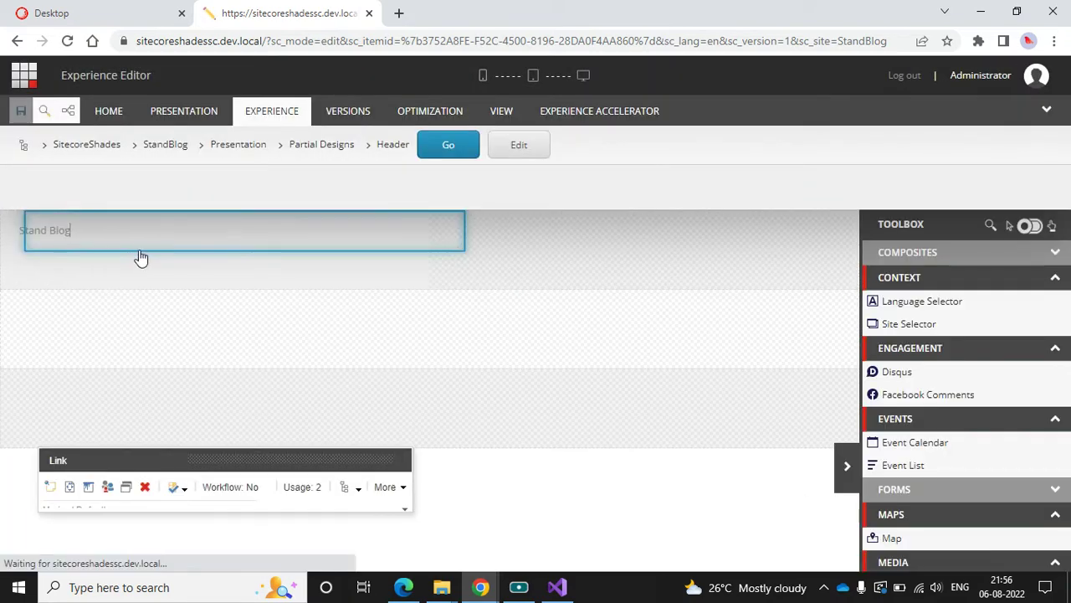
click(403, 586)
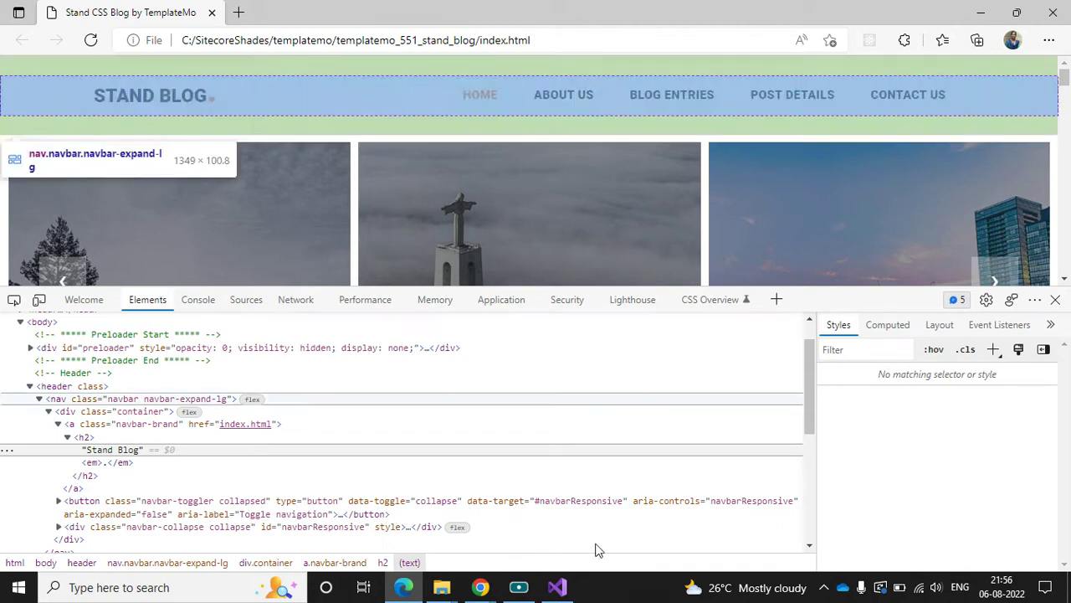
mouse_move(480, 587)
click(406, 525)
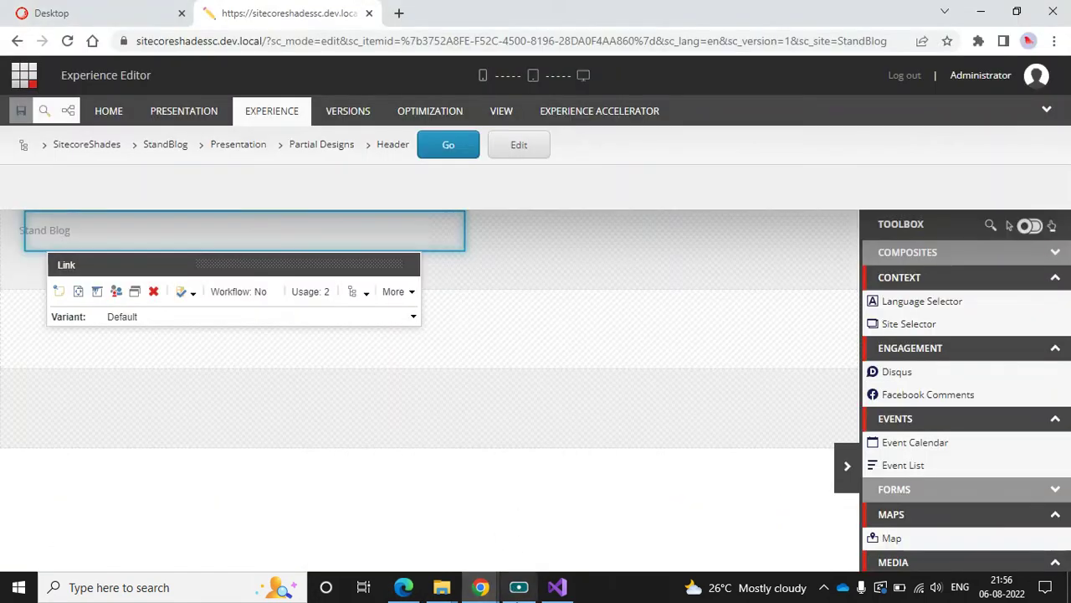
Step: Set the Stand Blog link's basic grid size for Laptops to 3
click(97, 298)
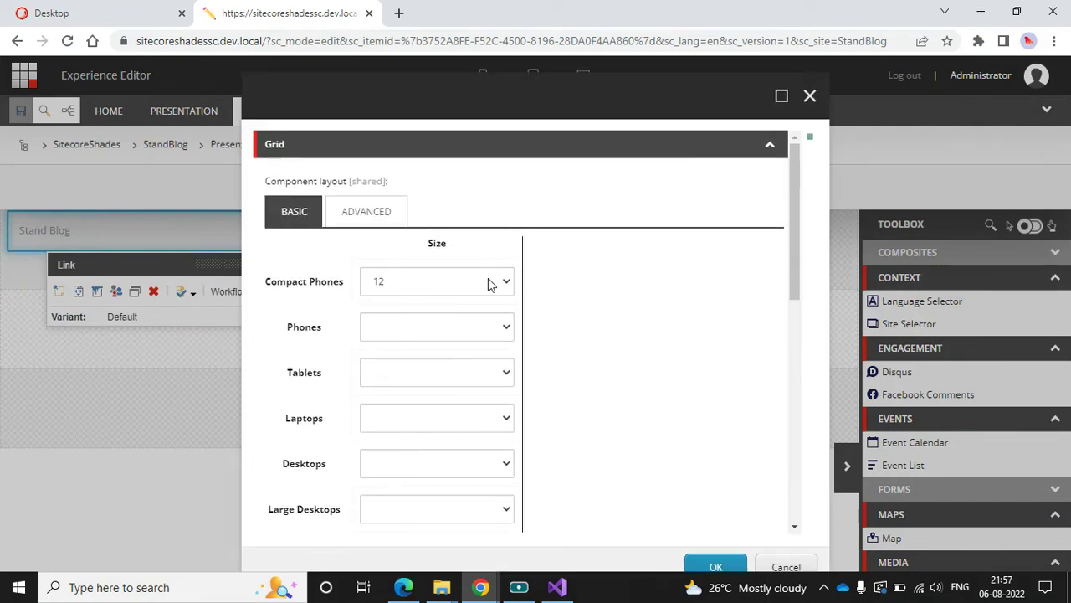
click(475, 283)
click(474, 283)
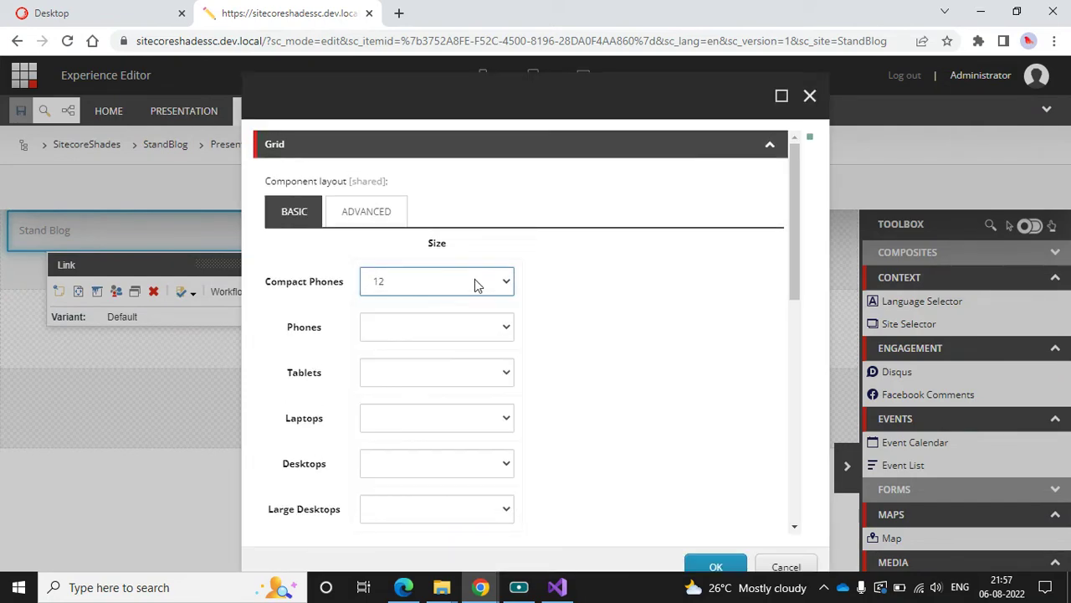
click(466, 418)
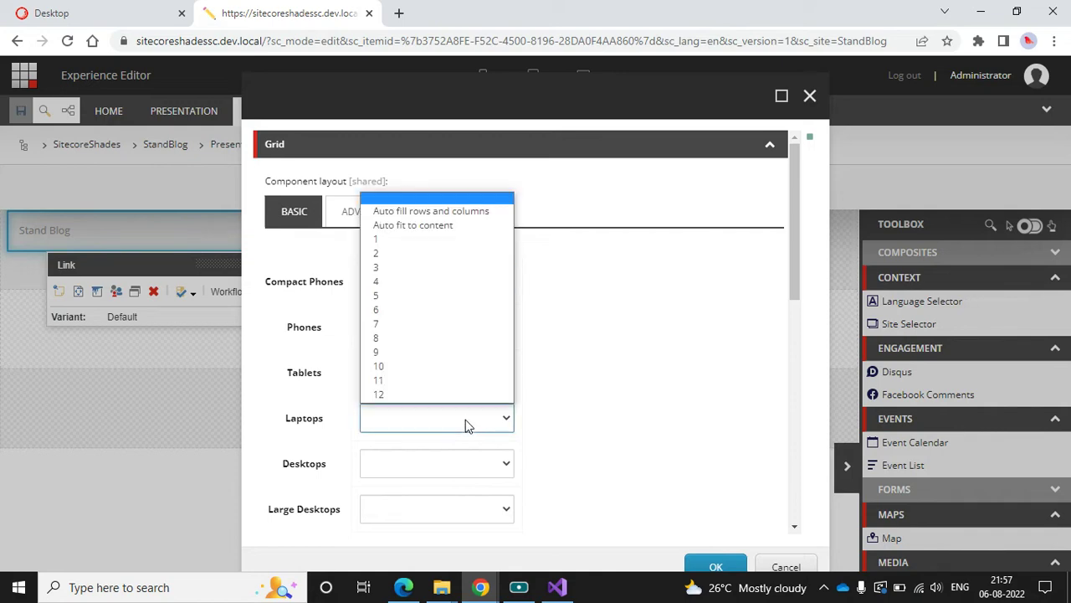
click(405, 278)
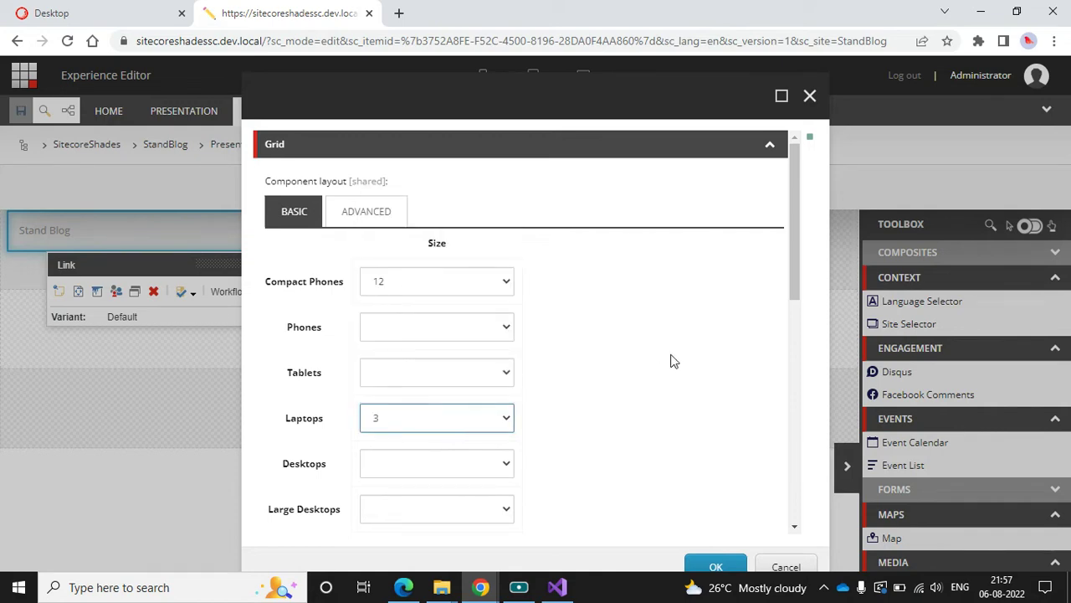
Step: Preview the template page in Edge with device emulation at 100% zoom to examine the header's layout on a phone
click(436, 283)
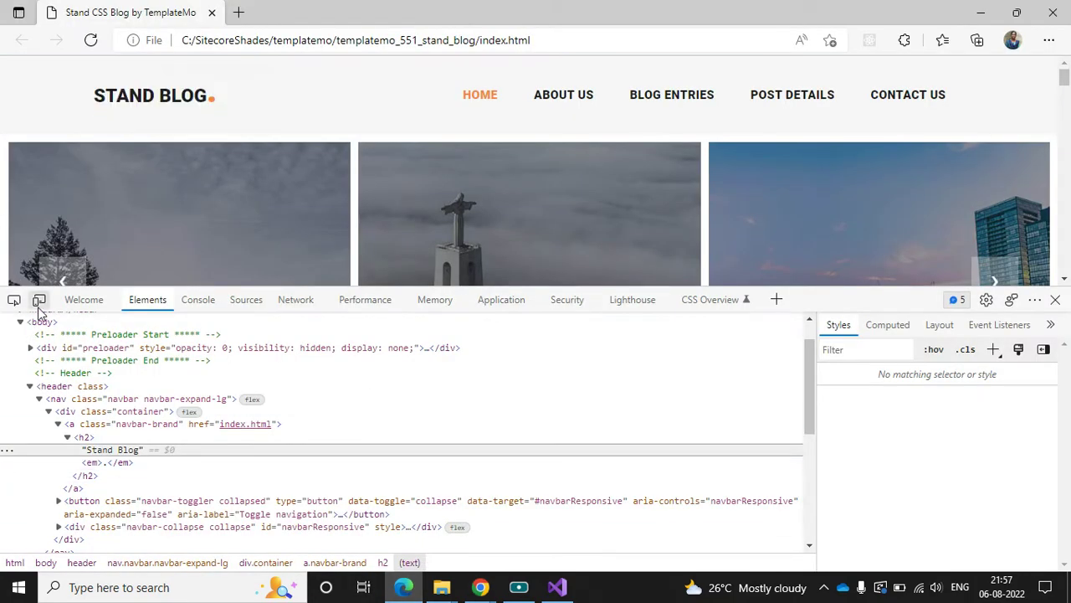
click(39, 300)
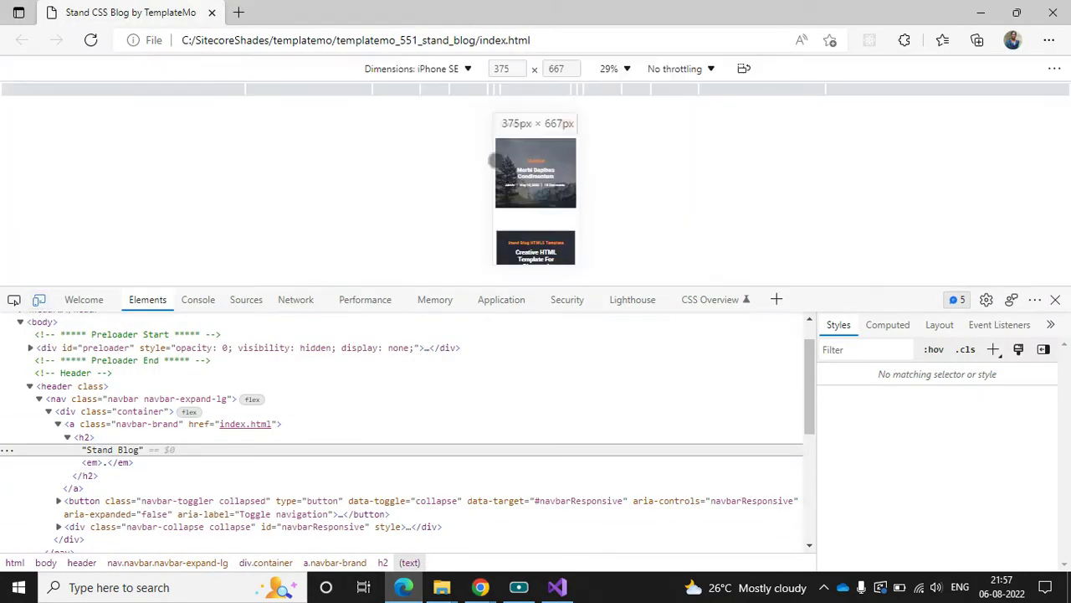
click(626, 68)
click(641, 141)
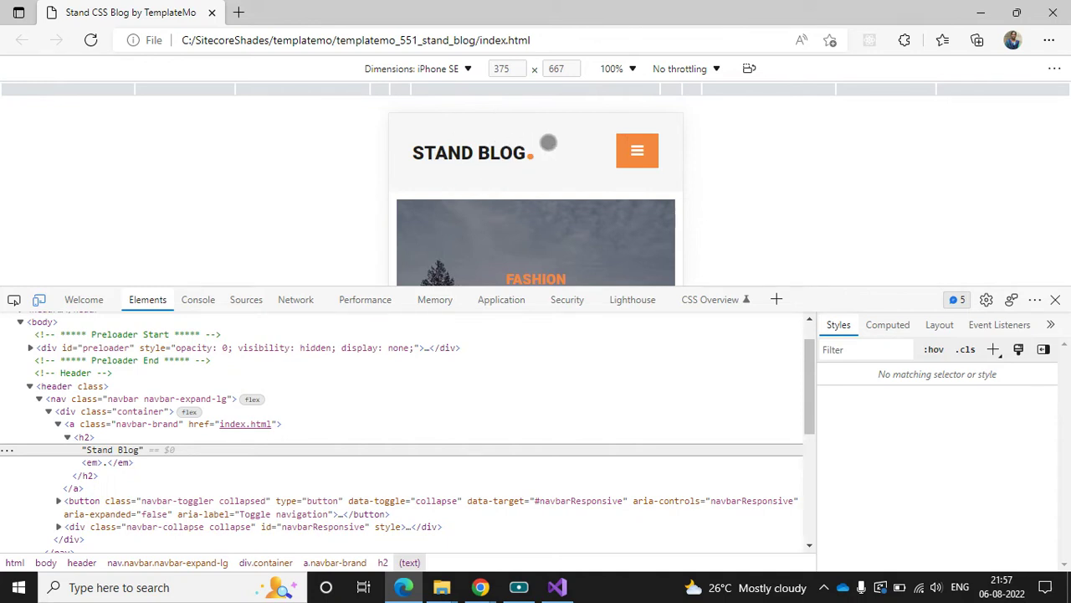
click(480, 587)
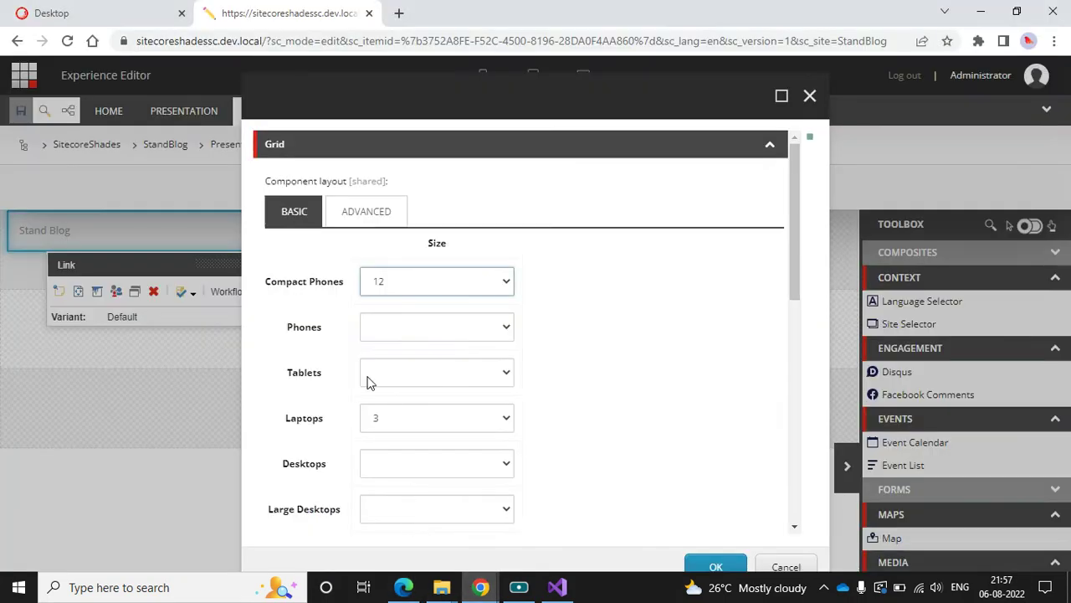
Step: Set the Stand Blog link's grid size for Compact Phones to 6, accept the grid settings, and save the Header design
click(437, 280)
click(411, 384)
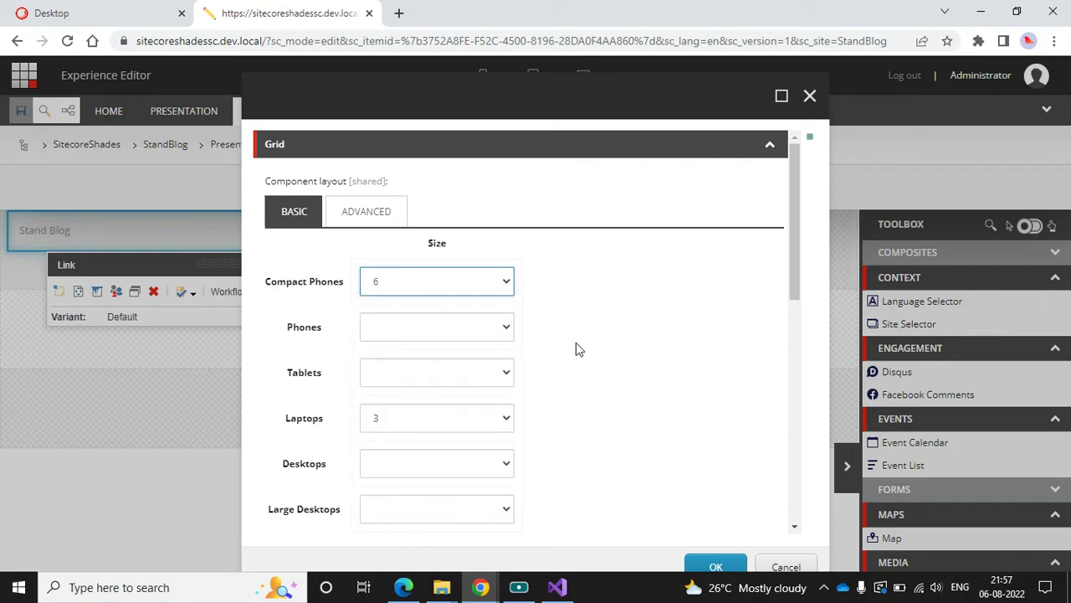
scroll(576, 350, down, 2)
scroll(576, 349, up, 2)
scroll(708, 390, down, 2)
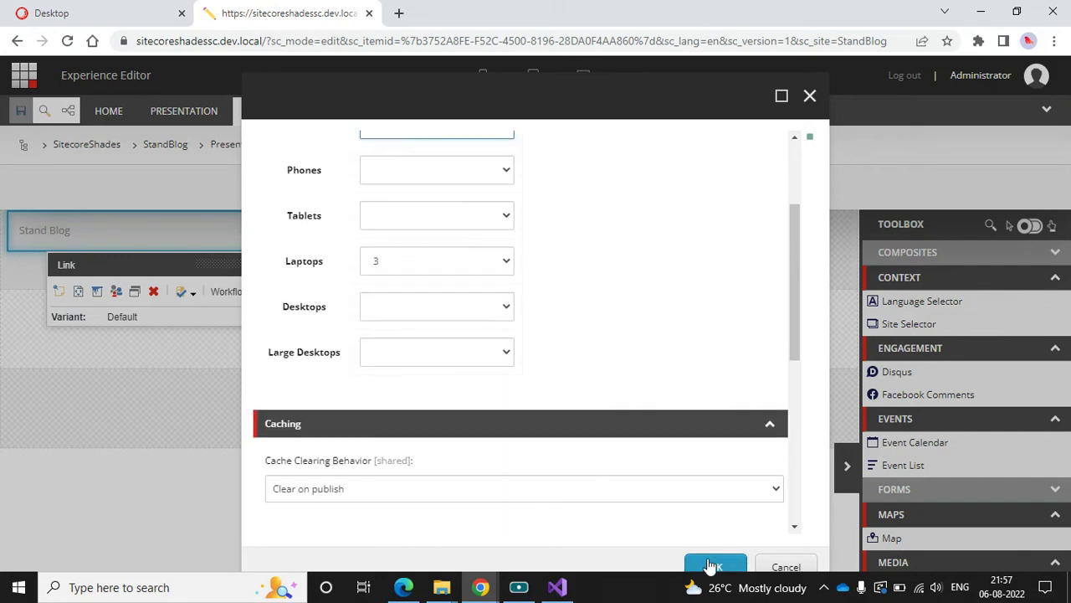
click(710, 567)
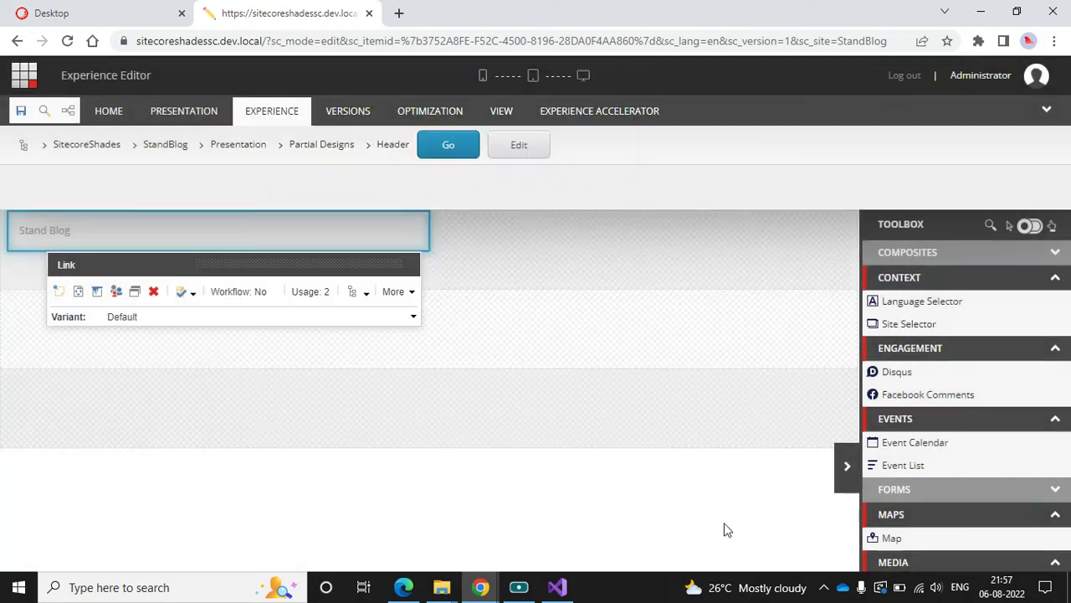
click(18, 115)
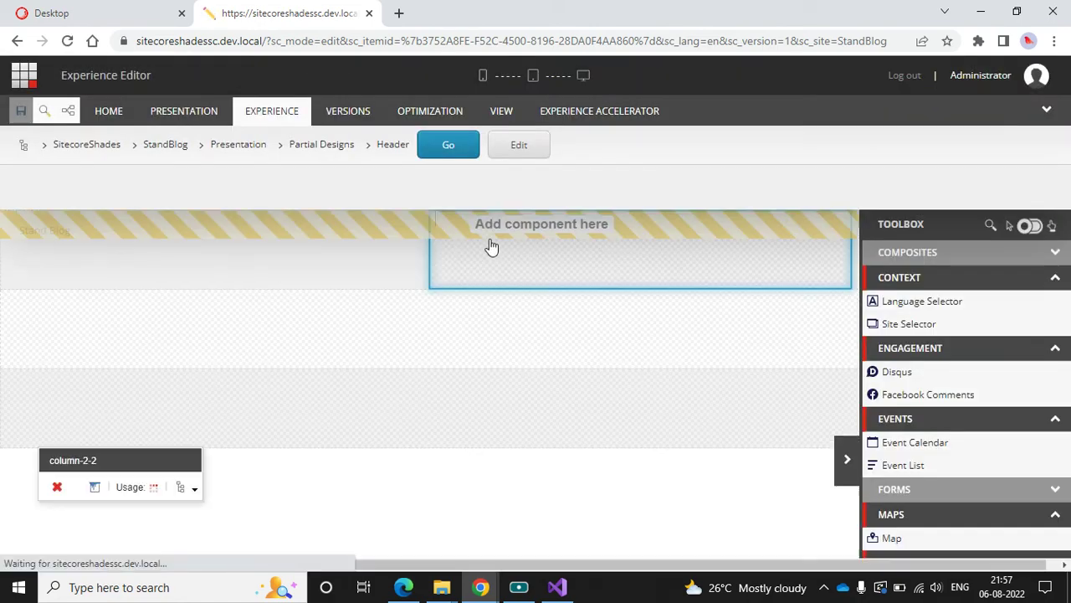
Step: Add a Navigation rendering with the Default variant to the empty column beside the Stand Blog link and save the design
click(544, 226)
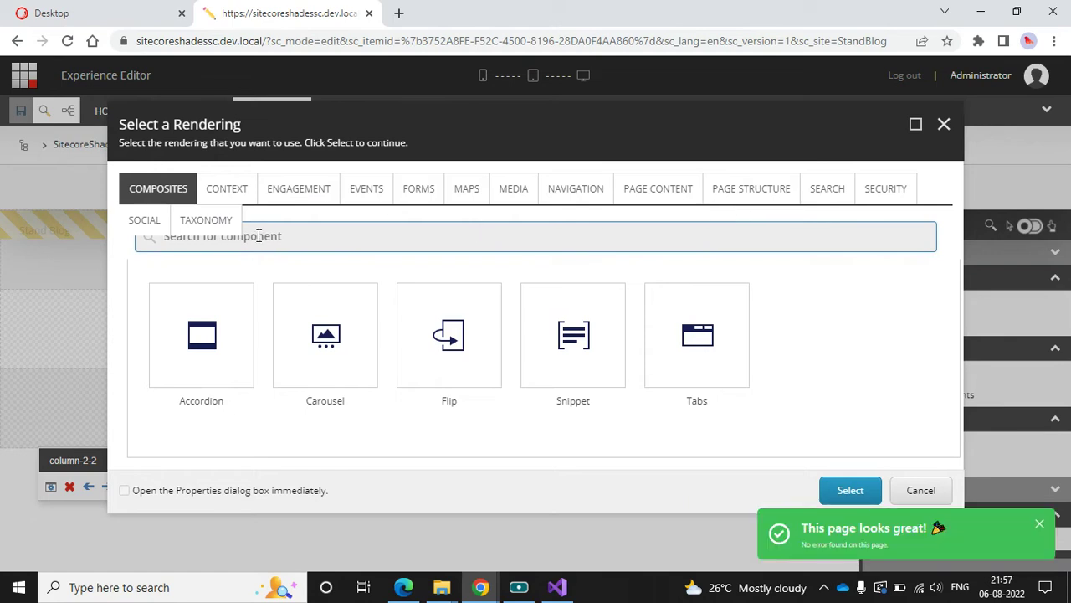
click(575, 189)
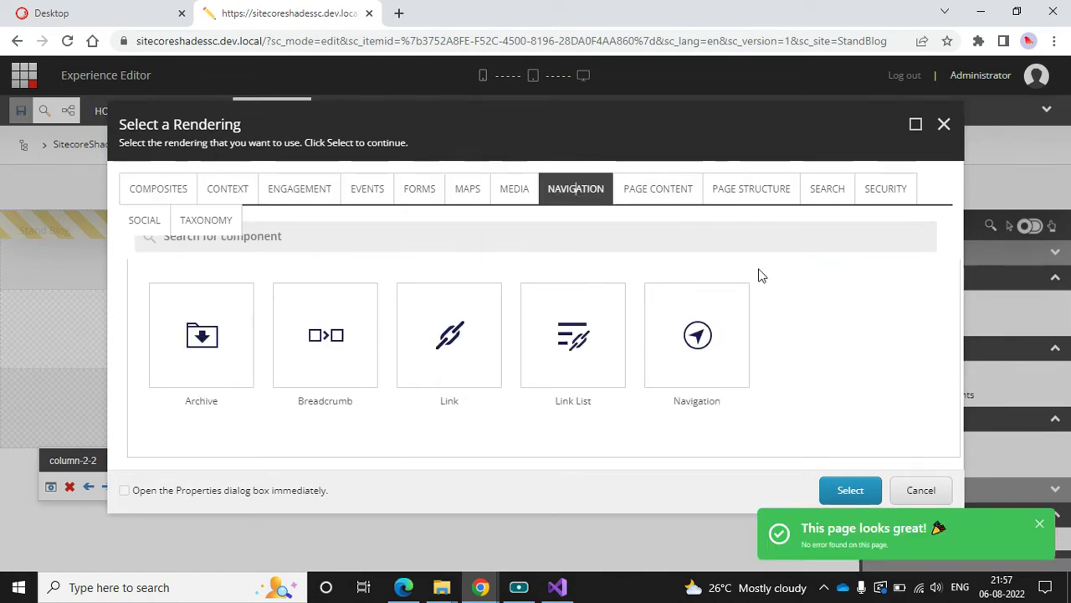
click(709, 368)
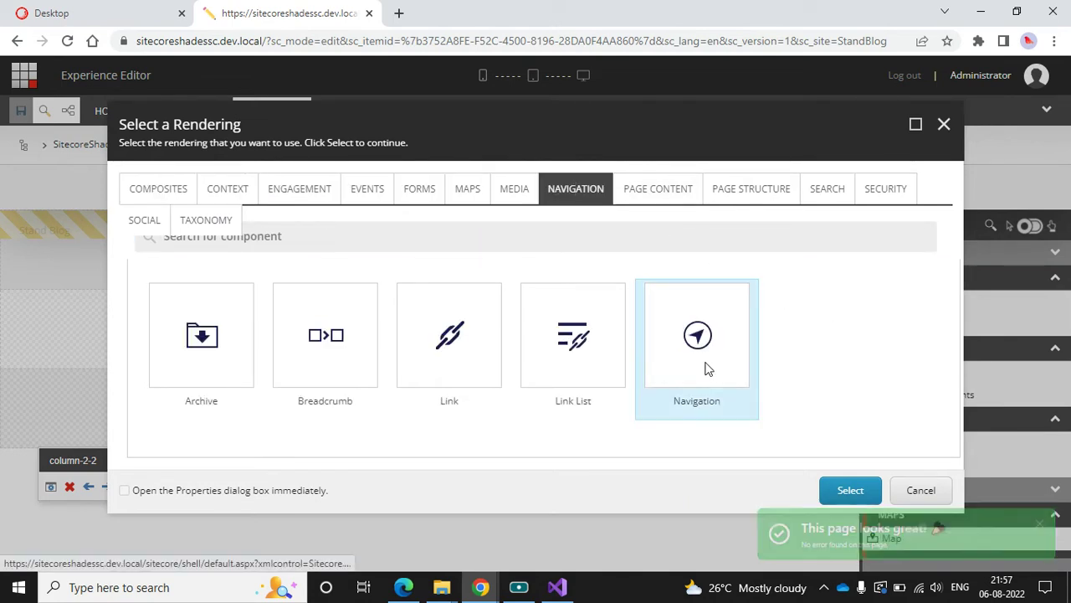
click(850, 490)
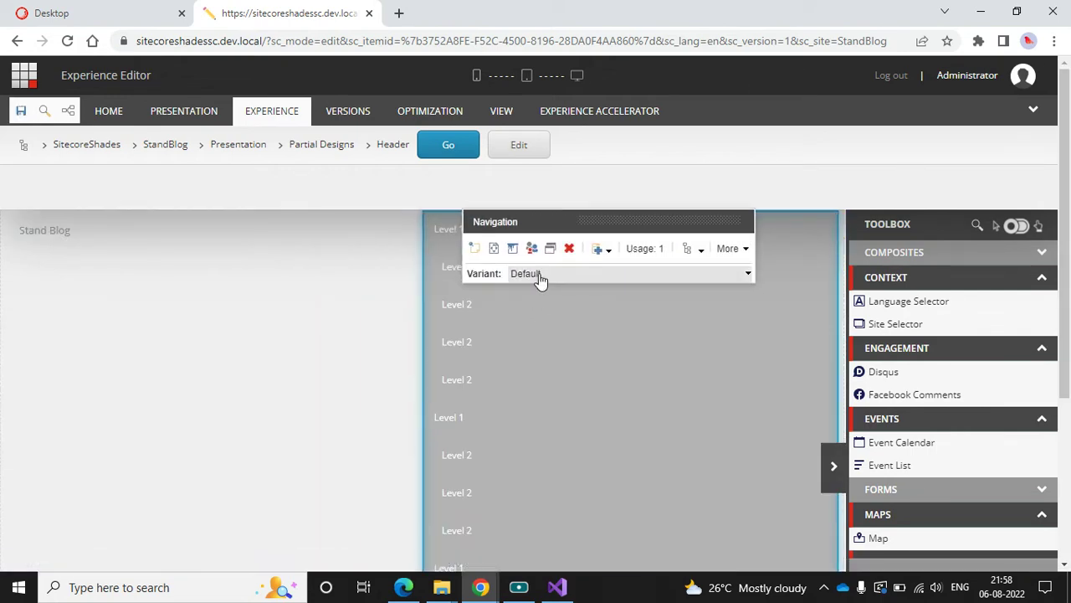
click(539, 276)
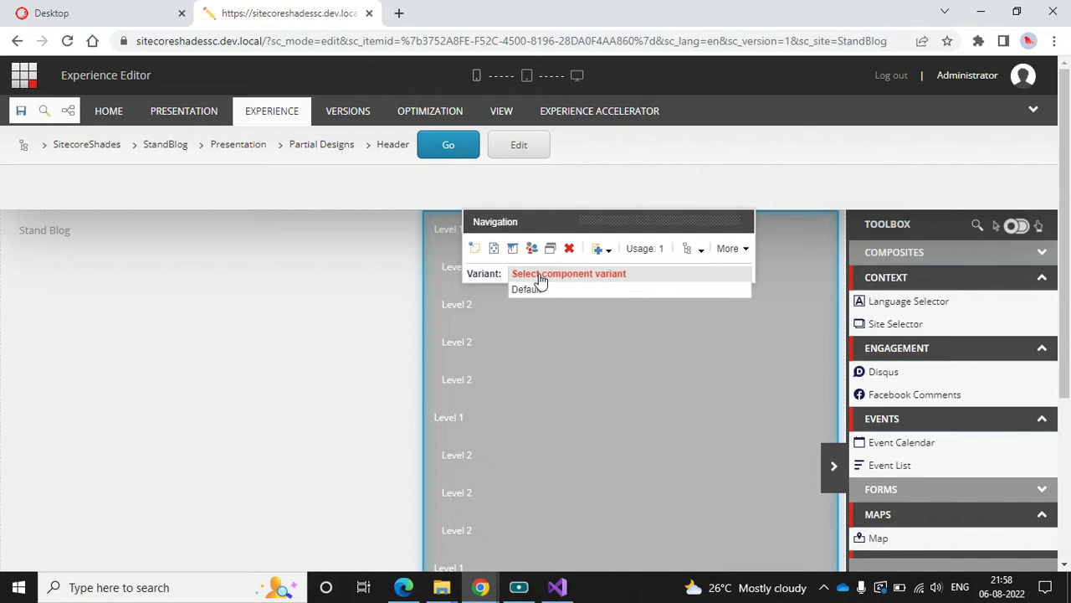
key(Return)
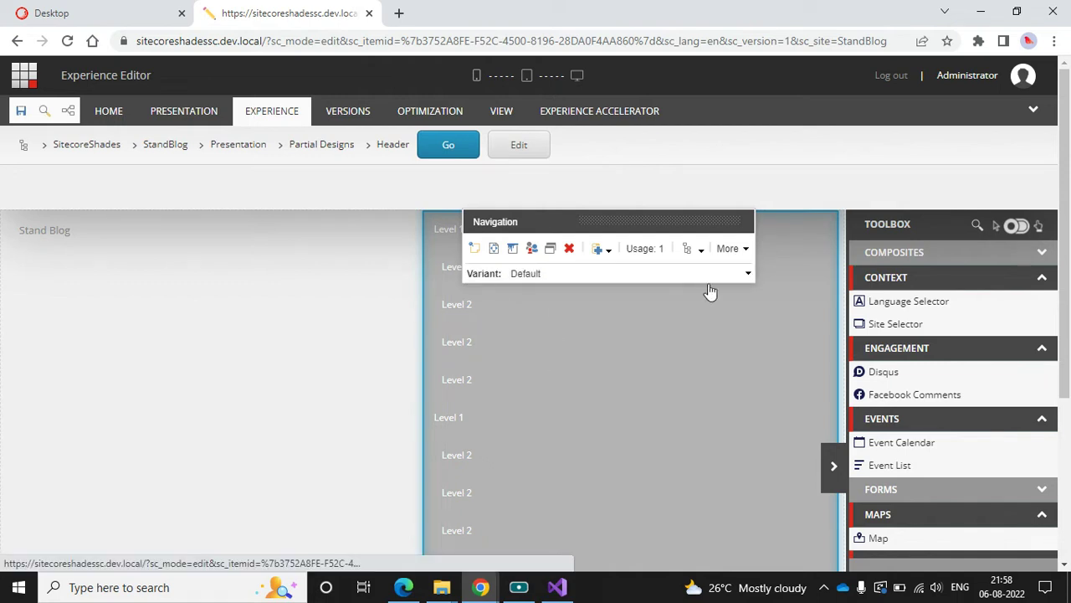
click(21, 110)
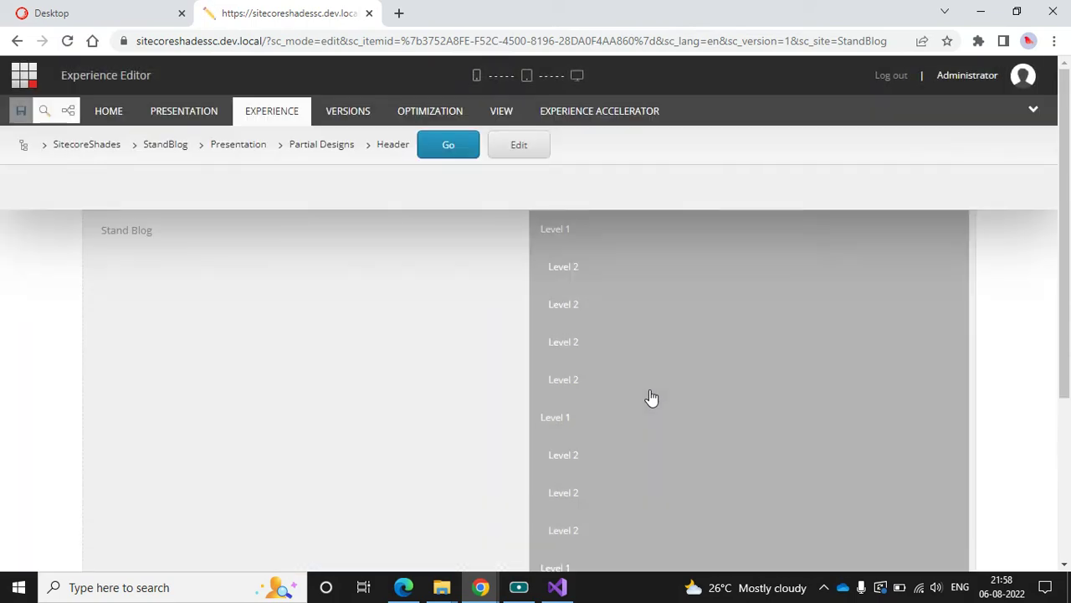
Step: Open the Navigation rendering's control properties and examine the template page's menu in Edge with the developer tools closed
click(588, 237)
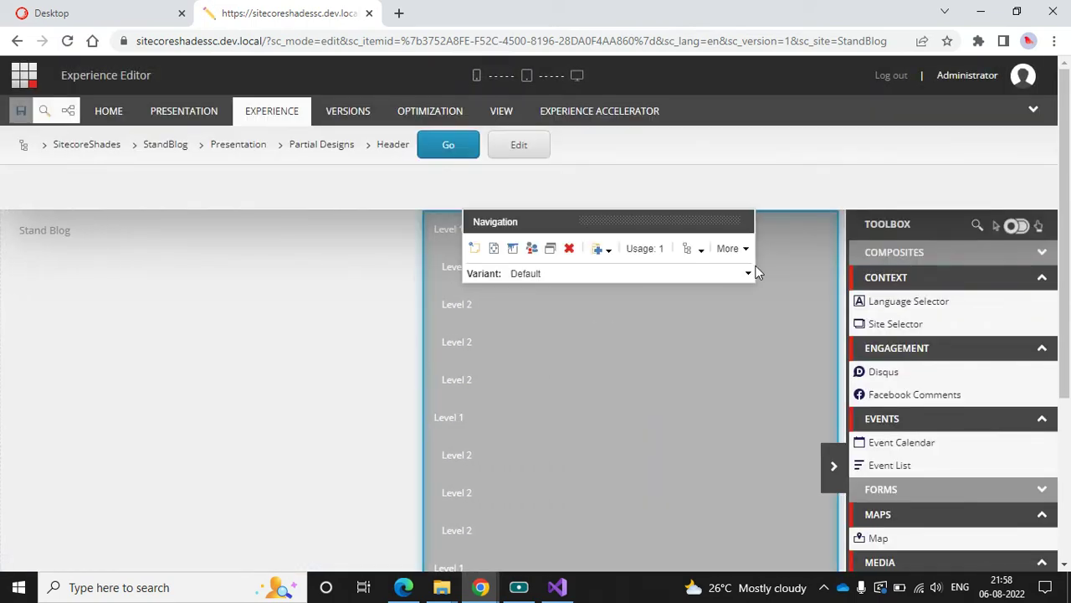
click(730, 250)
click(769, 305)
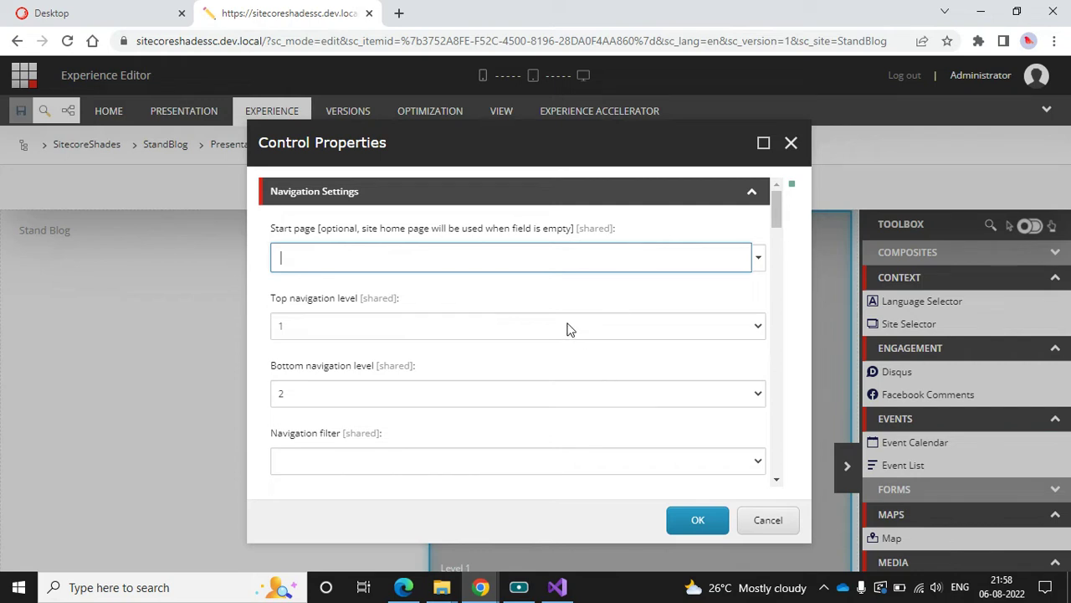
scroll(567, 329, down, 2)
scroll(563, 329, up, 2)
click(403, 587)
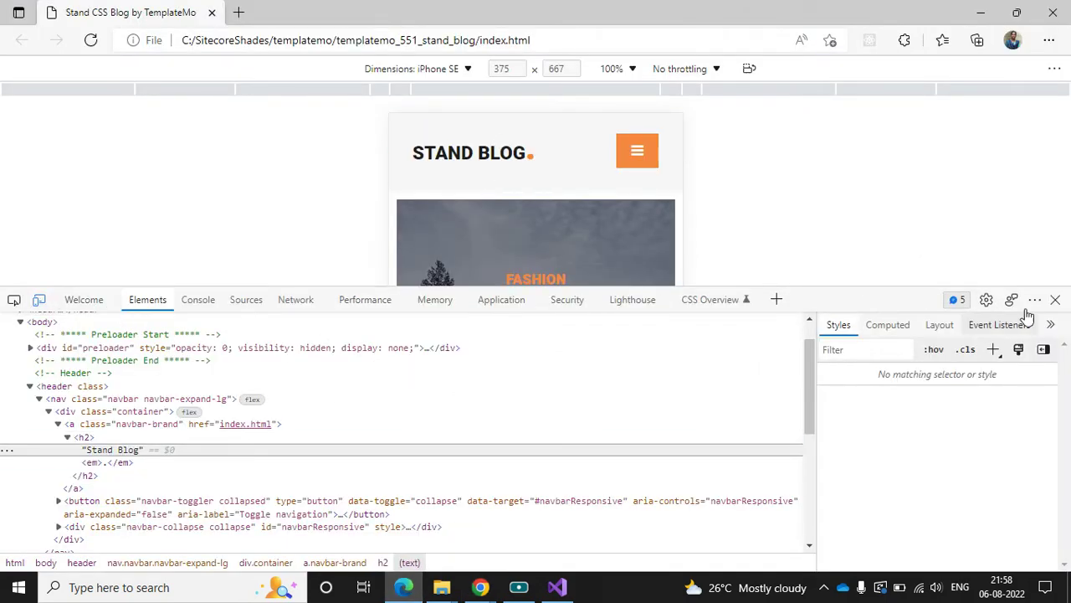
click(1055, 300)
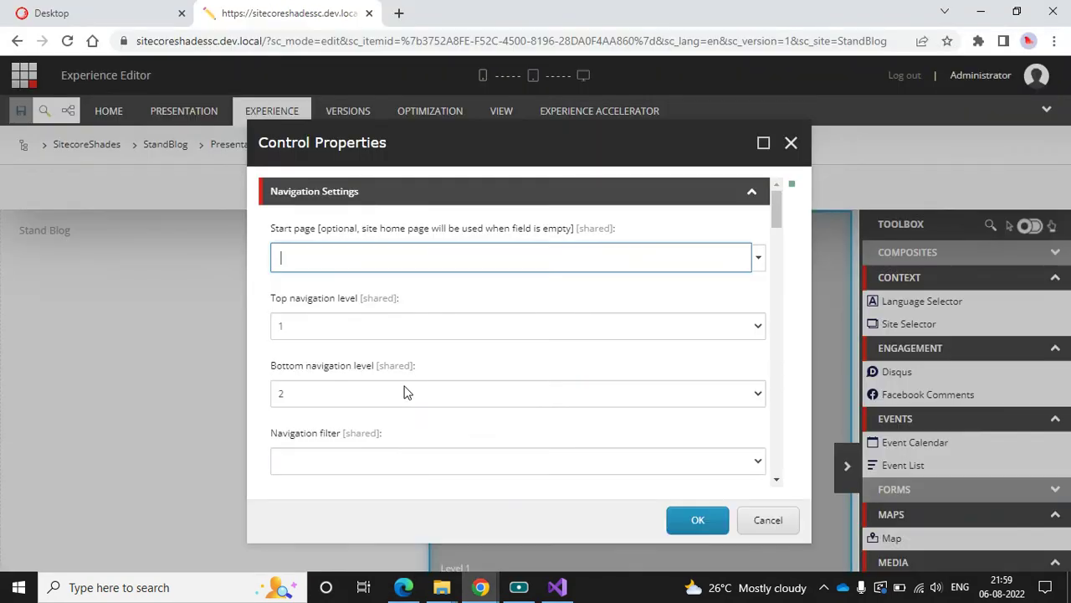
Step: Set the Navigation rendering's bottom navigation level to 1 and its navigation filter to Main Navigation, and accept the properties
click(406, 392)
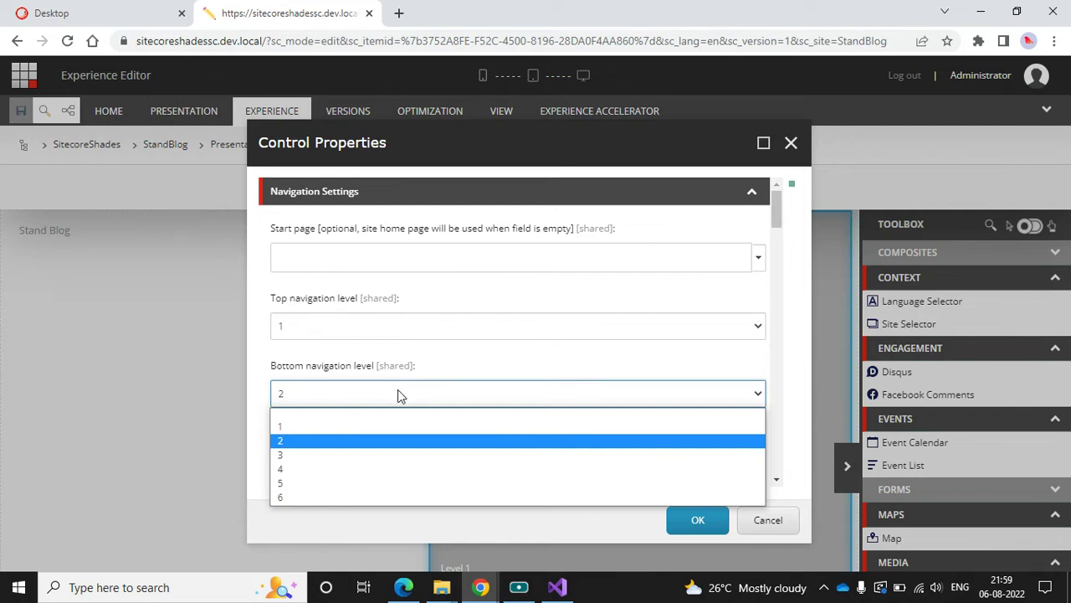
click(361, 426)
scroll(443, 343, down, 1)
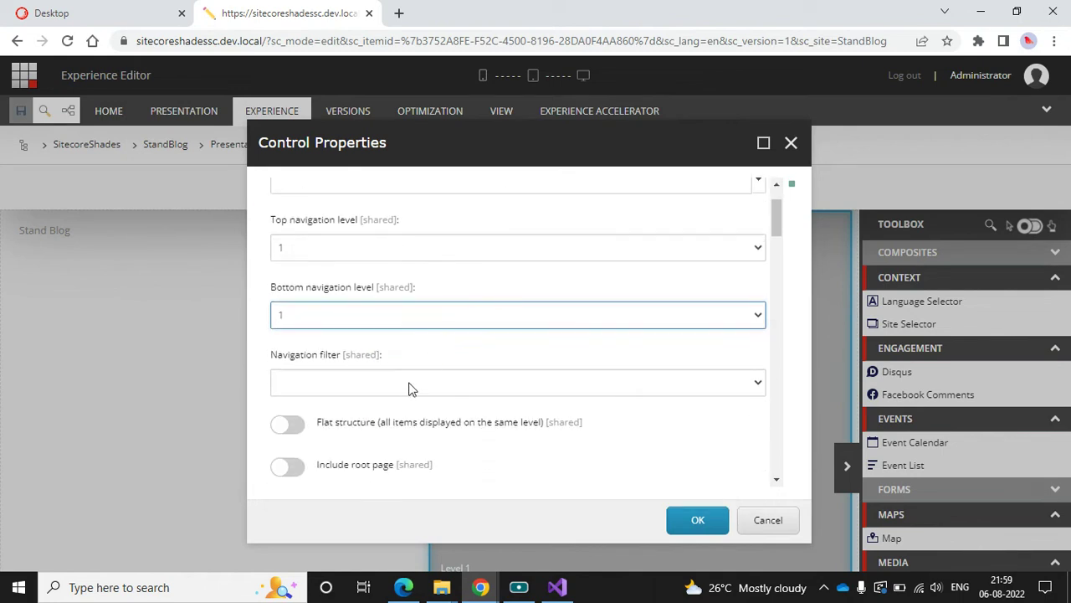
click(407, 389)
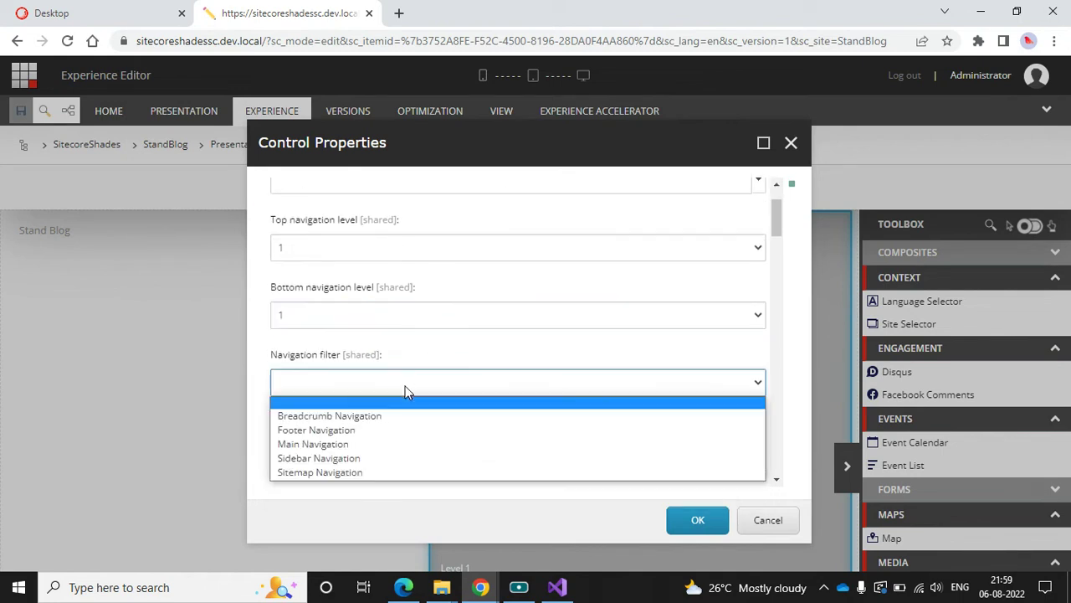
click(397, 448)
scroll(502, 282, down, 5)
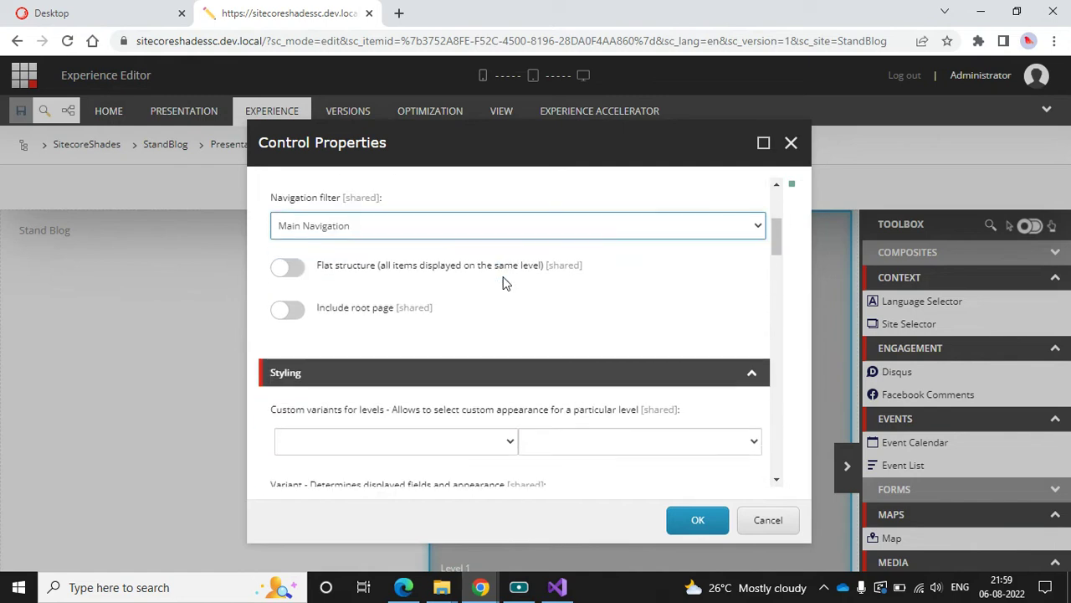
scroll(502, 282, down, 2)
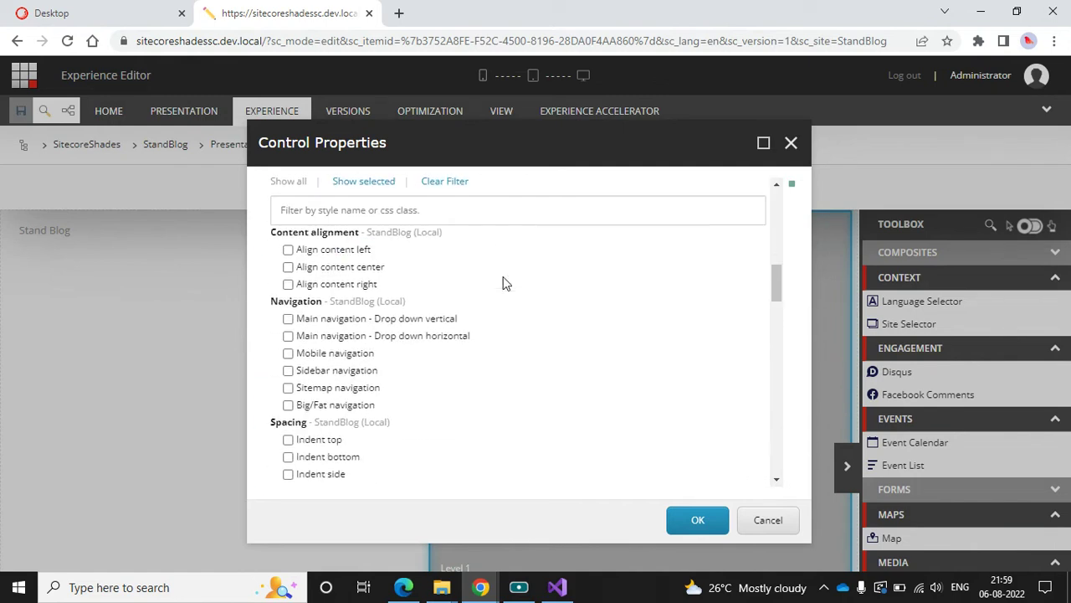
scroll(600, 326, down, 10)
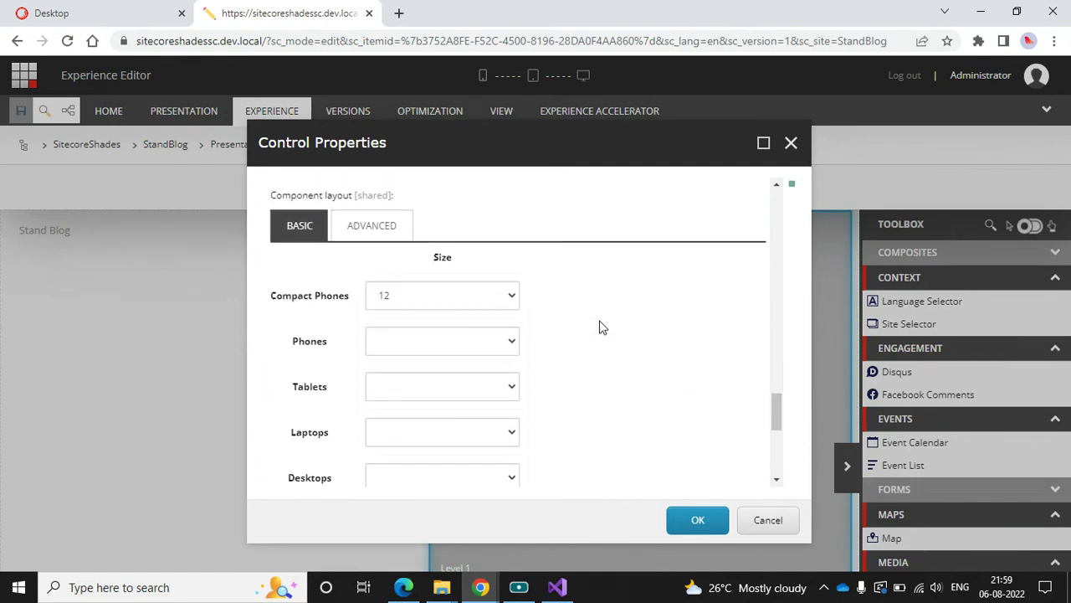
scroll(599, 326, down, 1)
scroll(600, 326, up, 2)
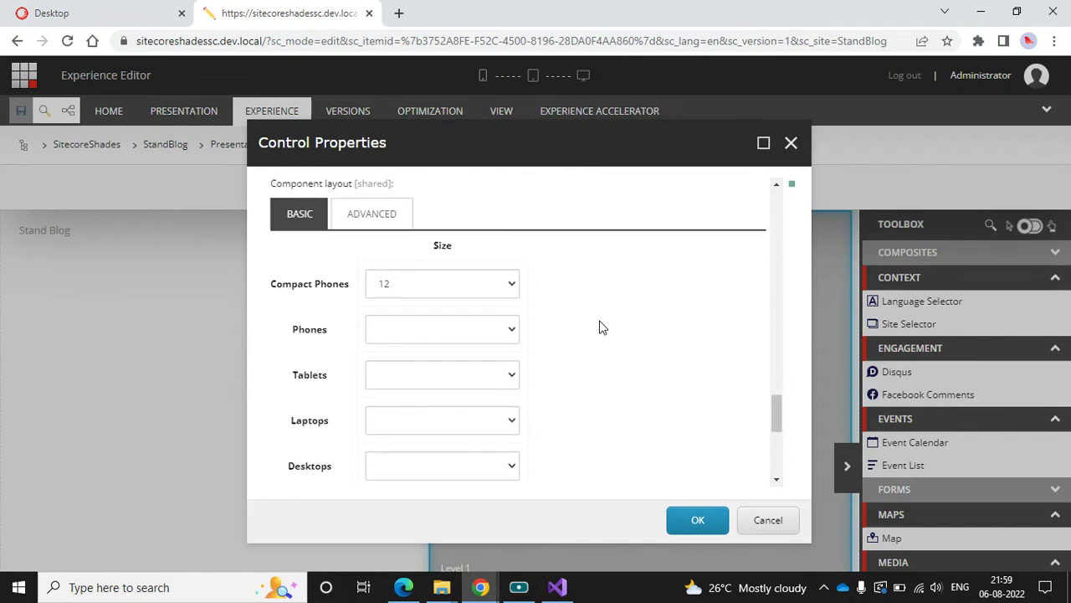
click(698, 520)
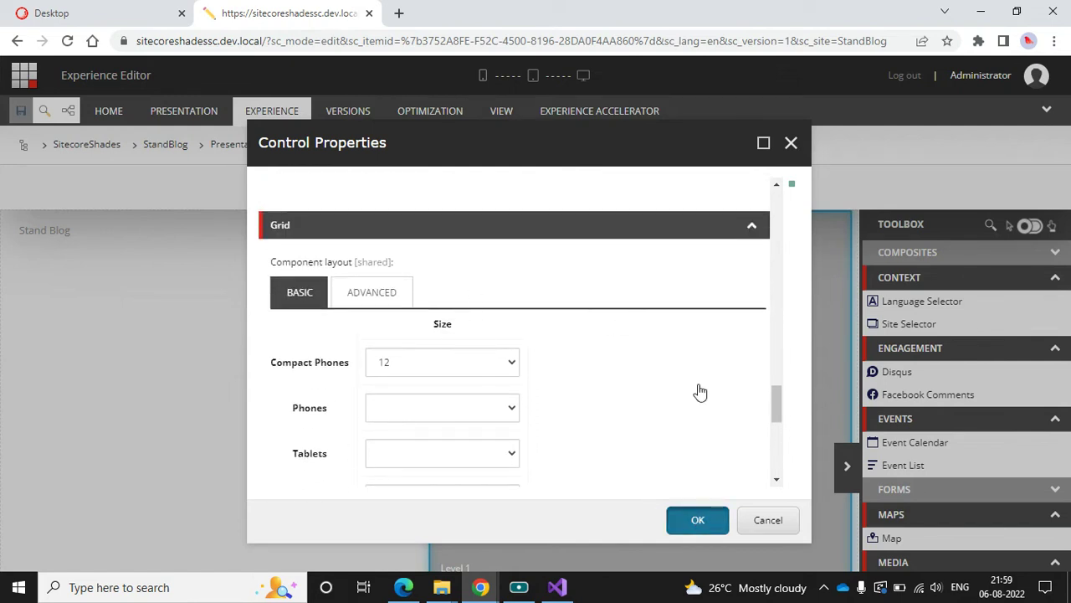
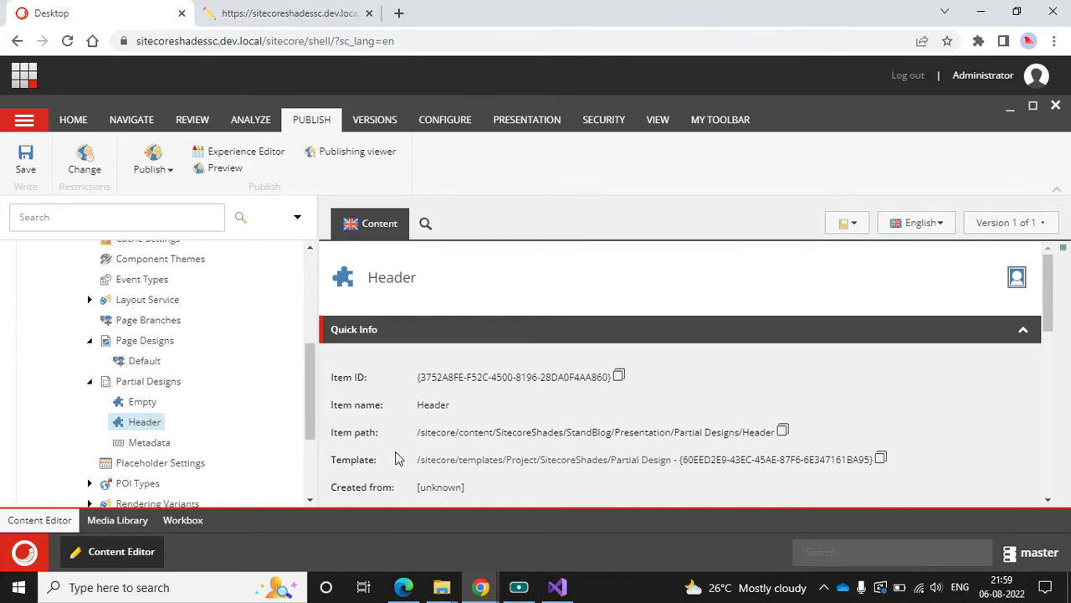
Step: Create a page design named "Home" under Page Designs in the Content Editor and show its Designing section
right_click(156, 340)
mouse_move(281, 257)
click(359, 284)
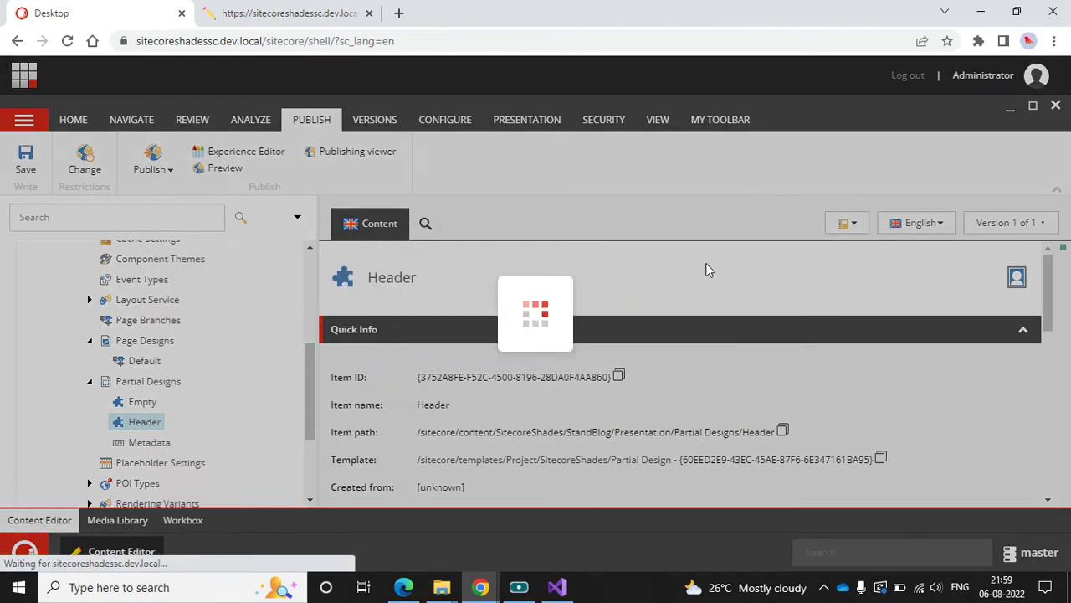
text(Home)
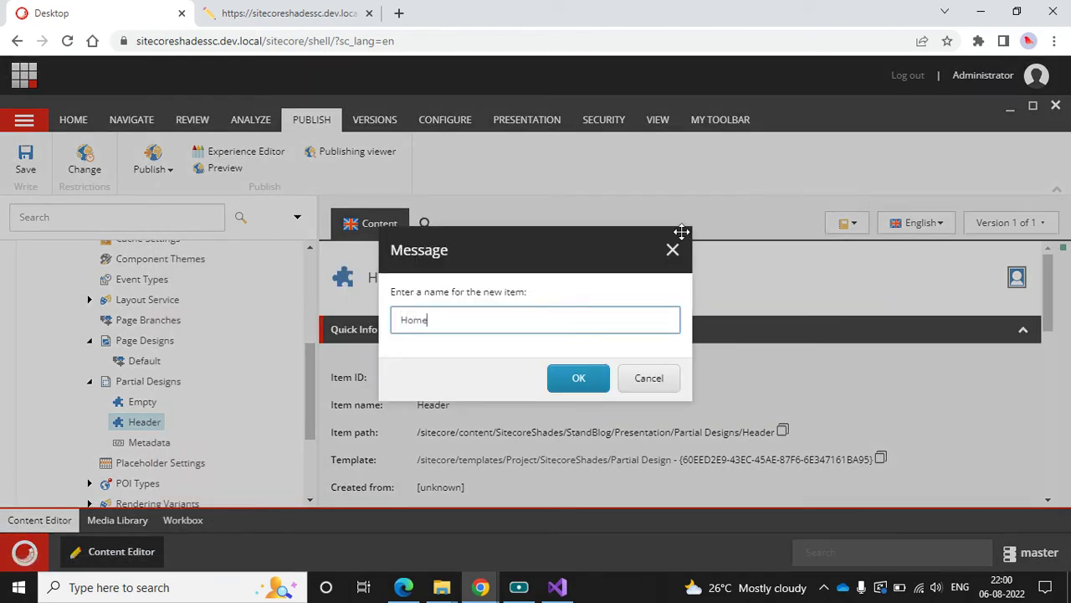
key(Return)
scroll(695, 331, down, 3)
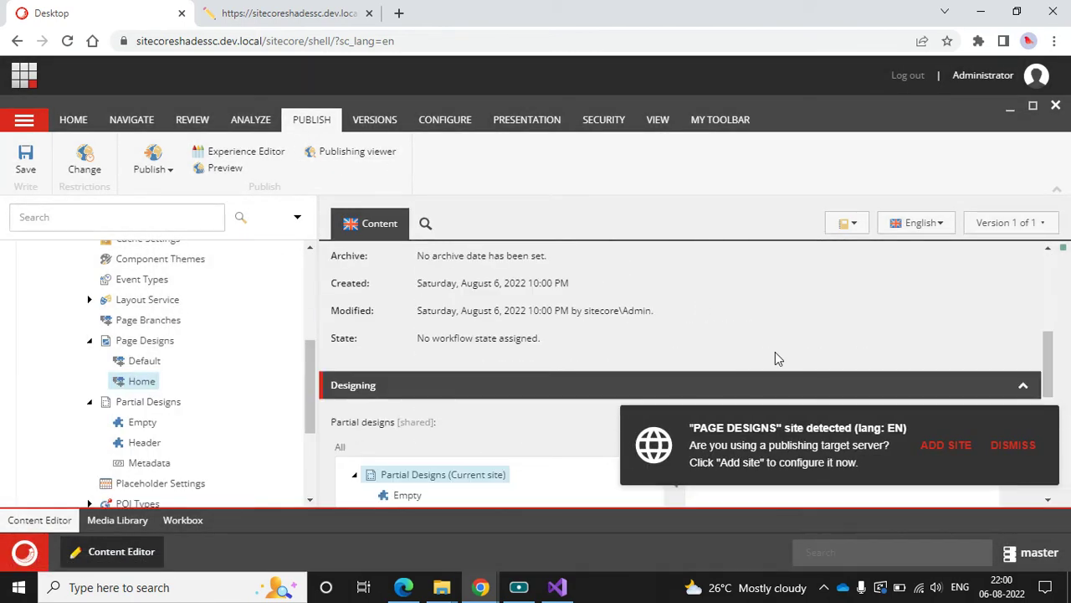
Step: Assign the Header and Metadata partial designs to the Home page design, with Metadata placed above Header, and save the item
scroll(816, 313, down, 2)
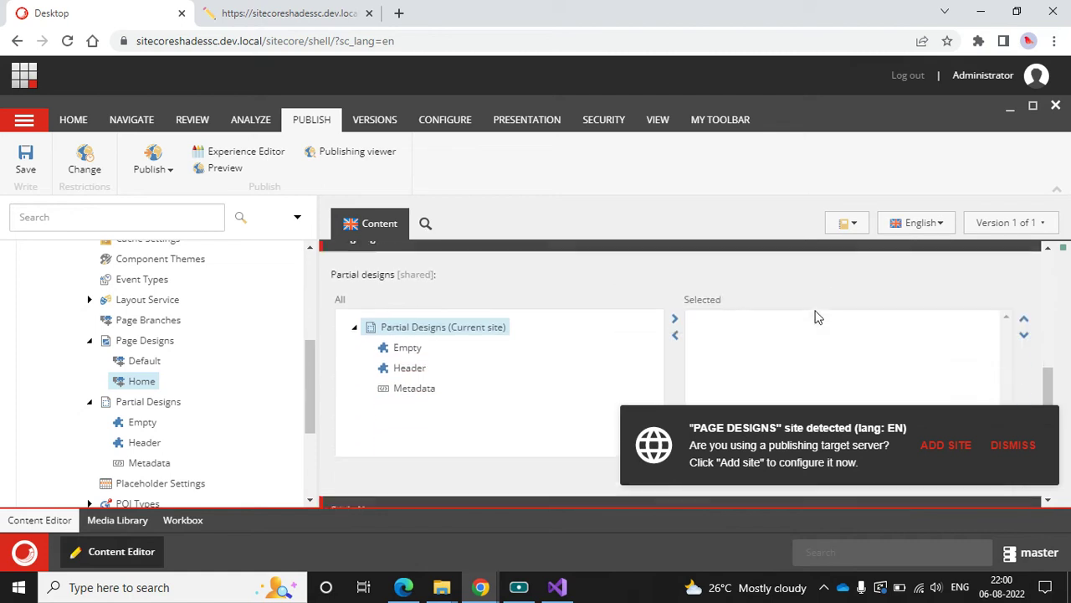
double_click(408, 359)
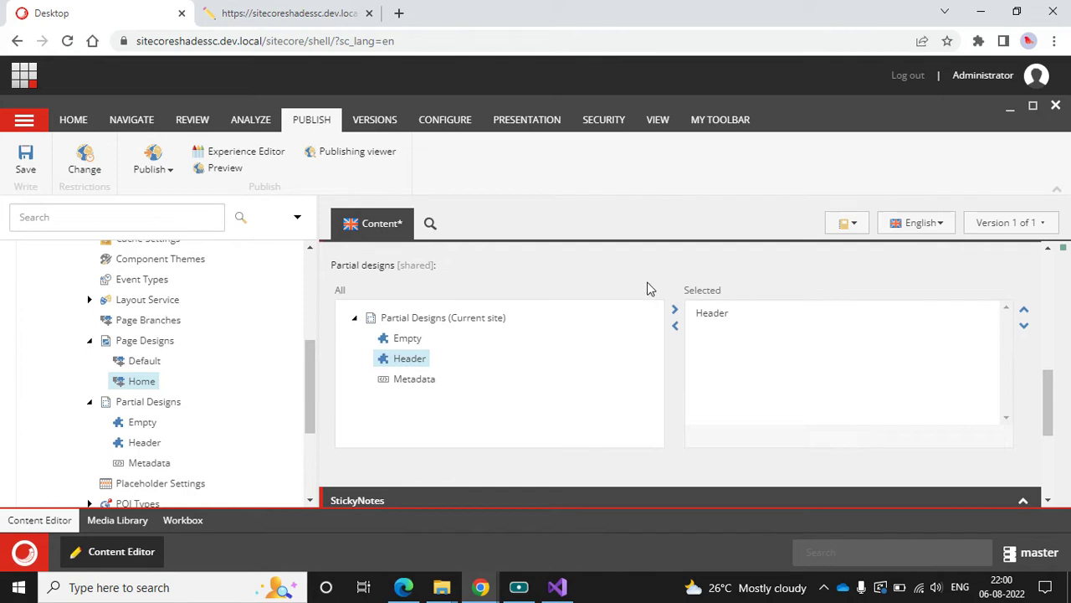
double_click(409, 381)
click(728, 327)
click(1024, 309)
scroll(558, 282, up, 2)
scroll(685, 363, down, 5)
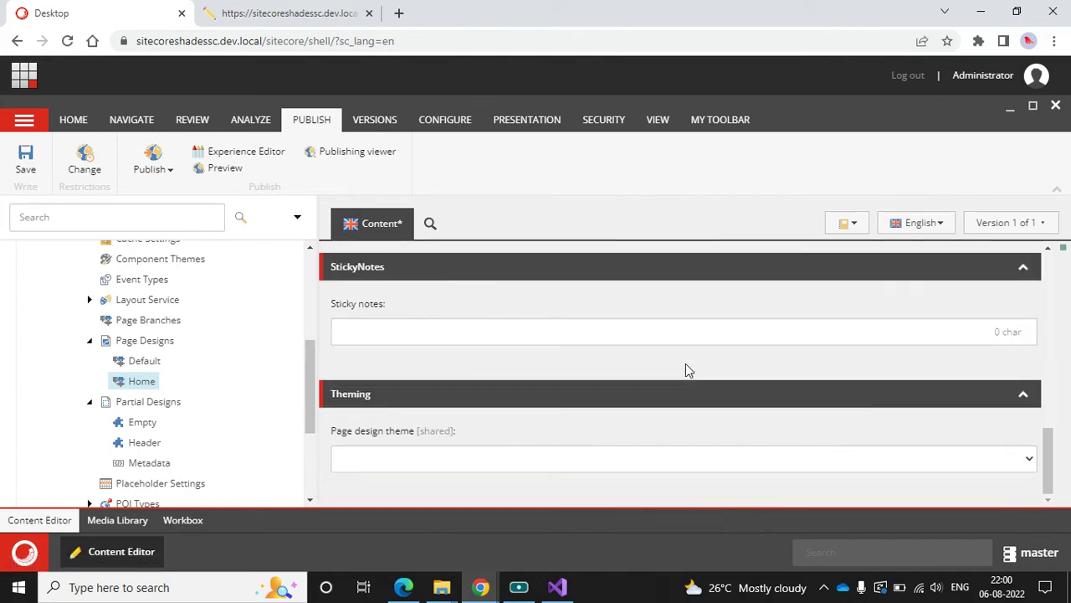
click(25, 159)
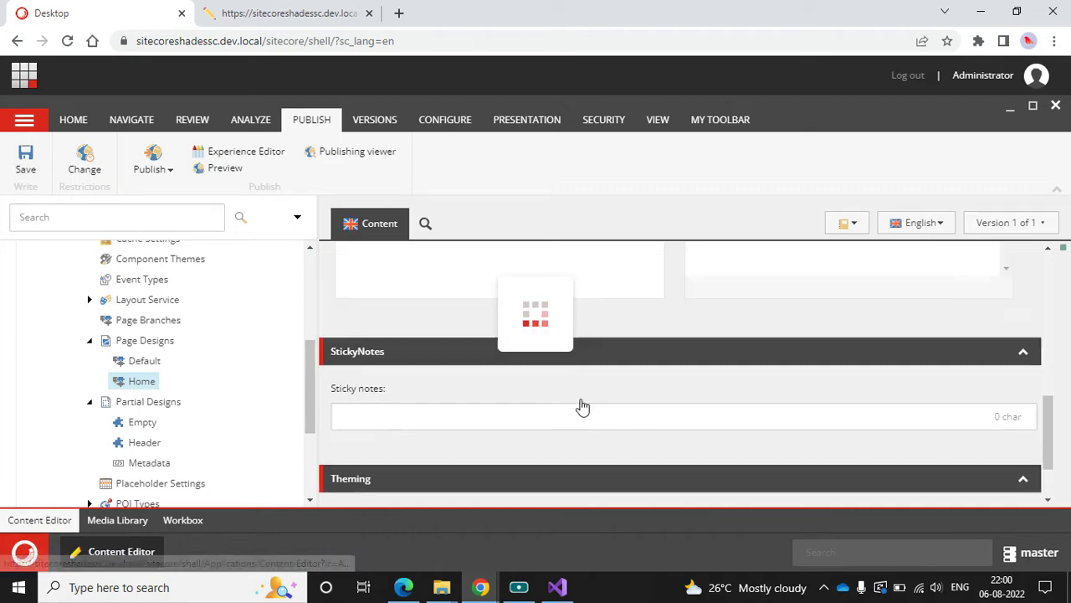
Step: Open the Metadata partial design in the Experience Editor and examine its head and body markup
click(149, 462)
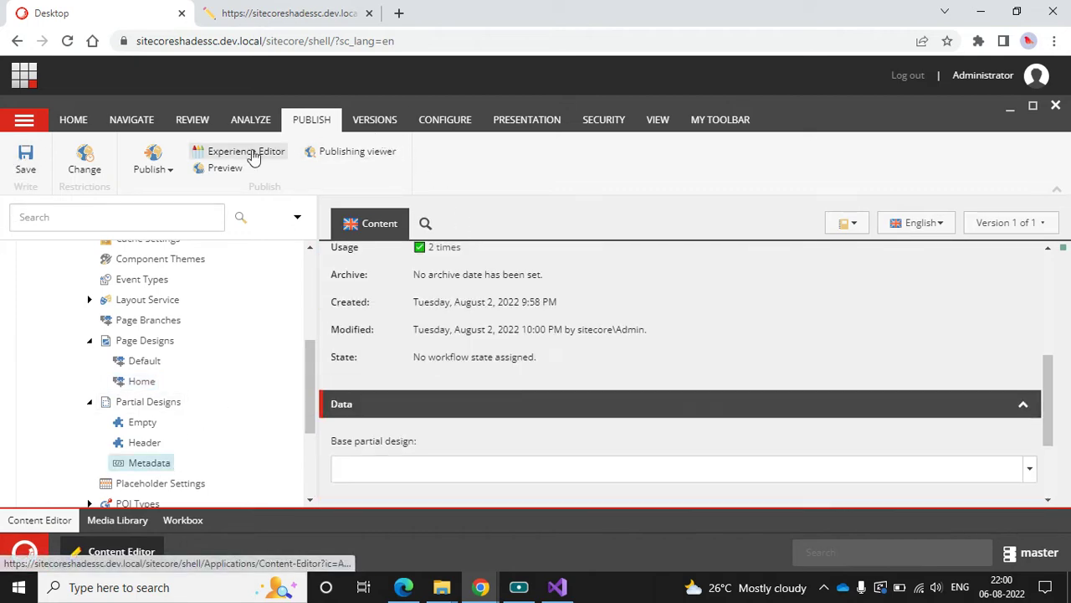
click(246, 151)
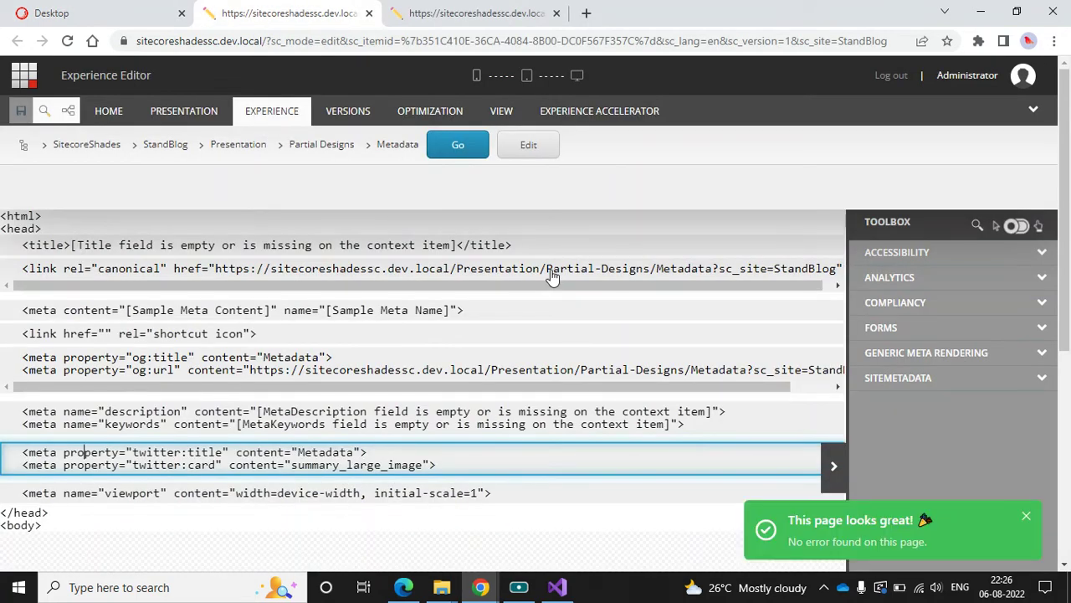
scroll(553, 277, down, 4)
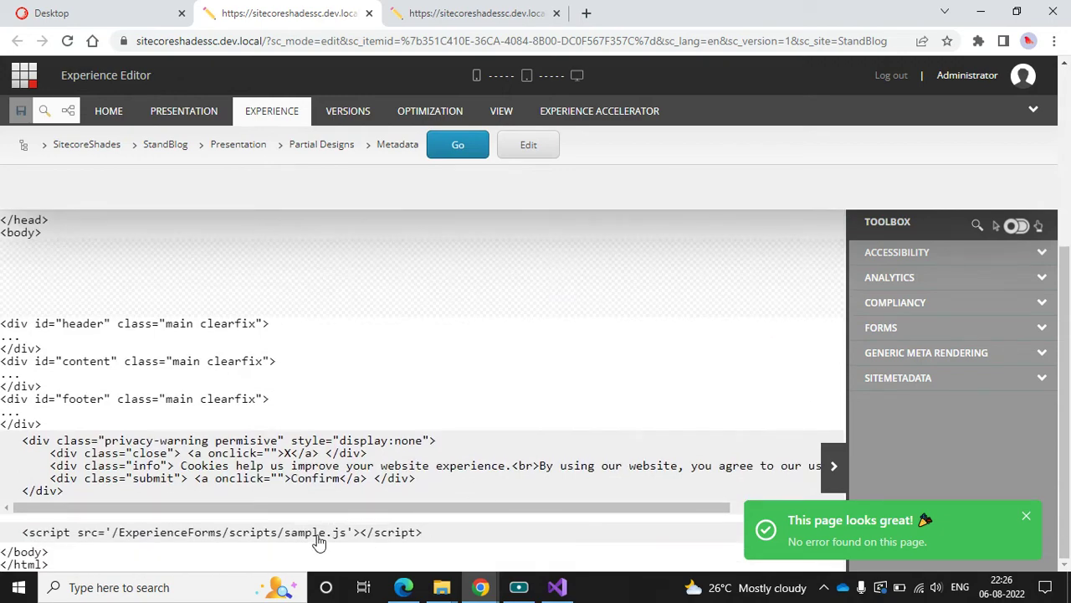
scroll(537, 500, up, 4)
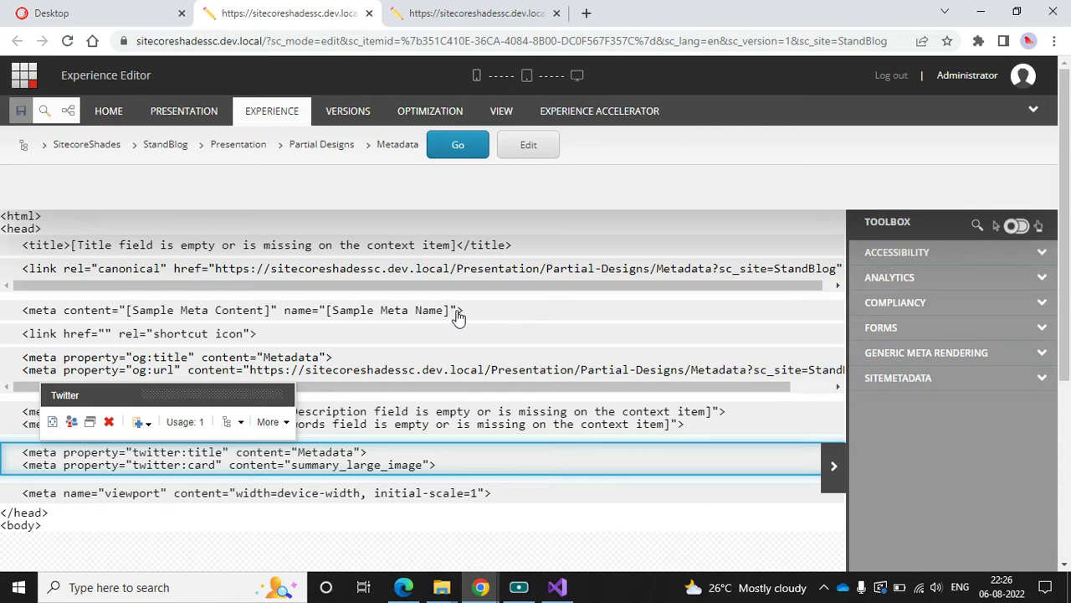
Step: Return to the Content Editor and review the selected partial designs of the Home page design
click(77, 10)
scroll(180, 366, up, 1)
click(89, 319)
click(130, 360)
scroll(848, 343, down, 15)
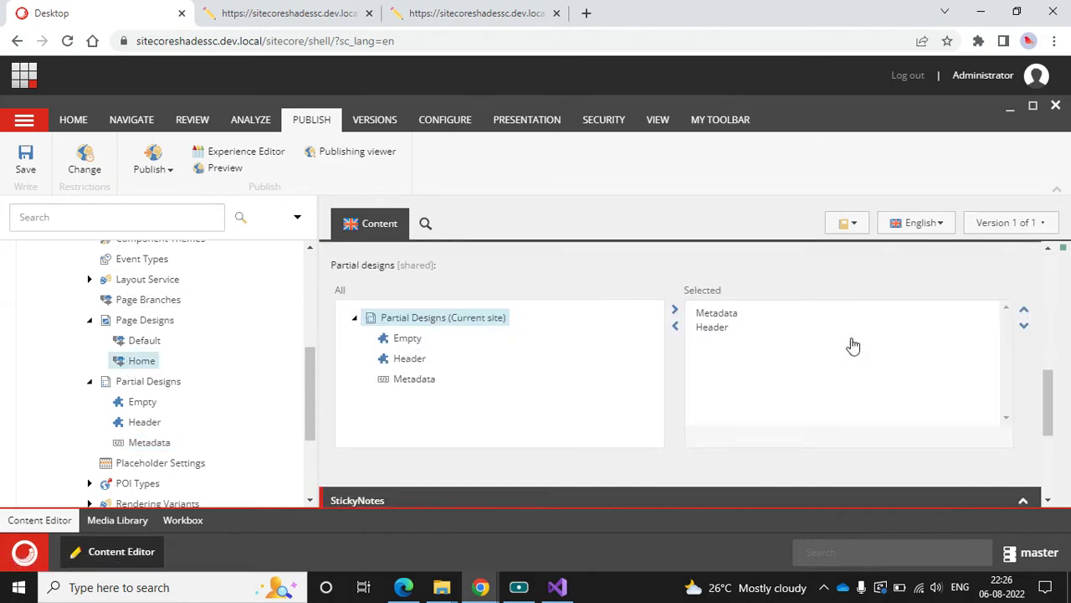
Step: Map the Home template to the Home design in the Page Designs item's template to design mapping and save
click(138, 319)
scroll(844, 350, down, 2)
scroll(843, 349, down, 5)
scroll(842, 346, up, 2)
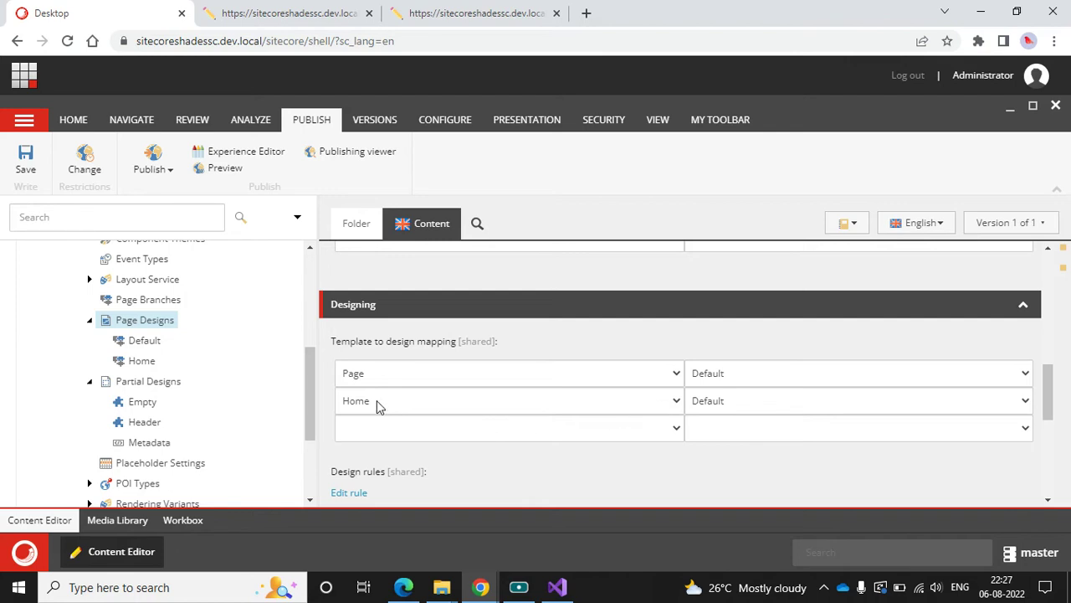
click(751, 404)
click(748, 448)
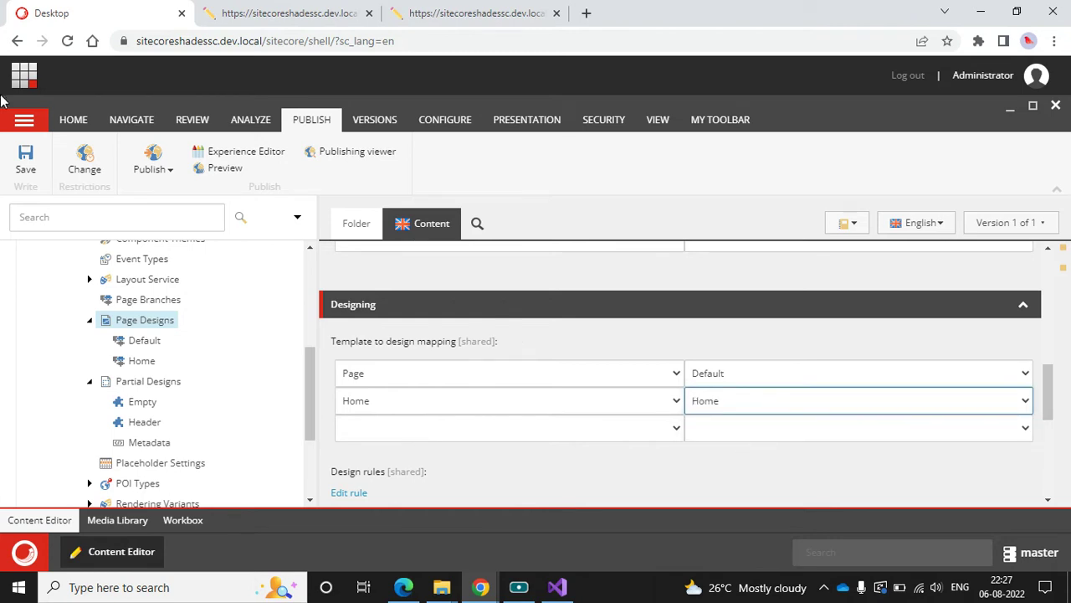
click(25, 159)
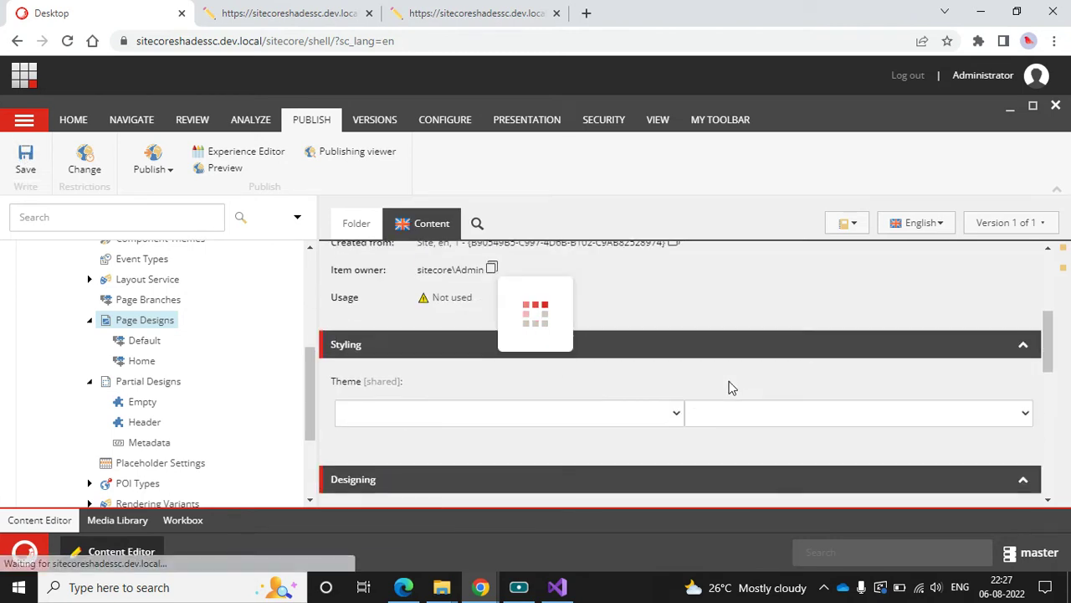
Step: Open the StandBlog Home item and examine the options of its Page design field, leaving the field empty
scroll(210, 360, up, 2)
scroll(105, 393, up, 2)
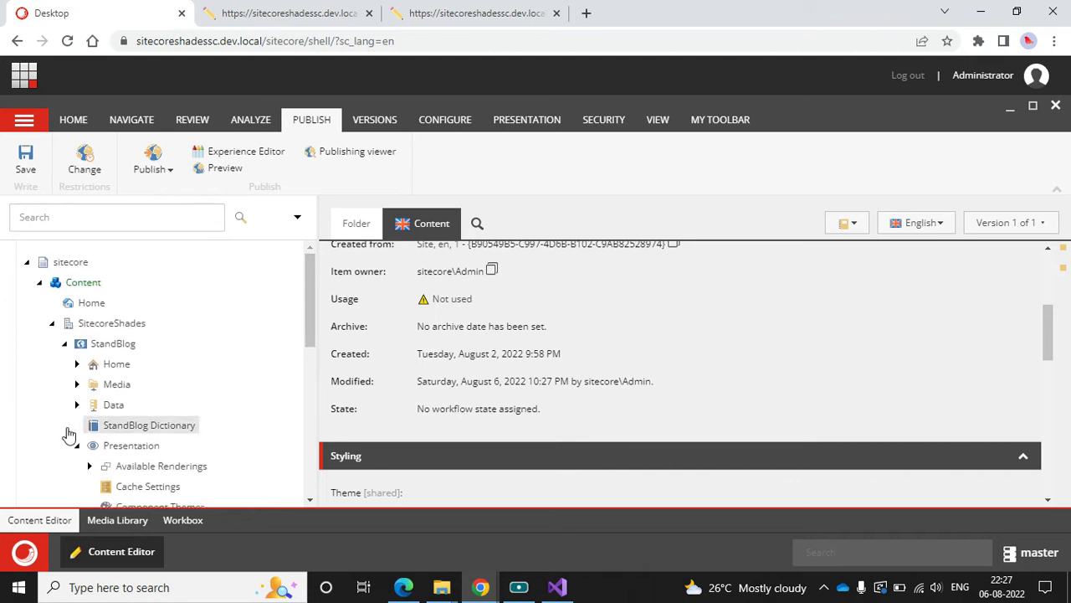
click(108, 368)
scroll(827, 285, down, 5)
scroll(827, 285, up, 5)
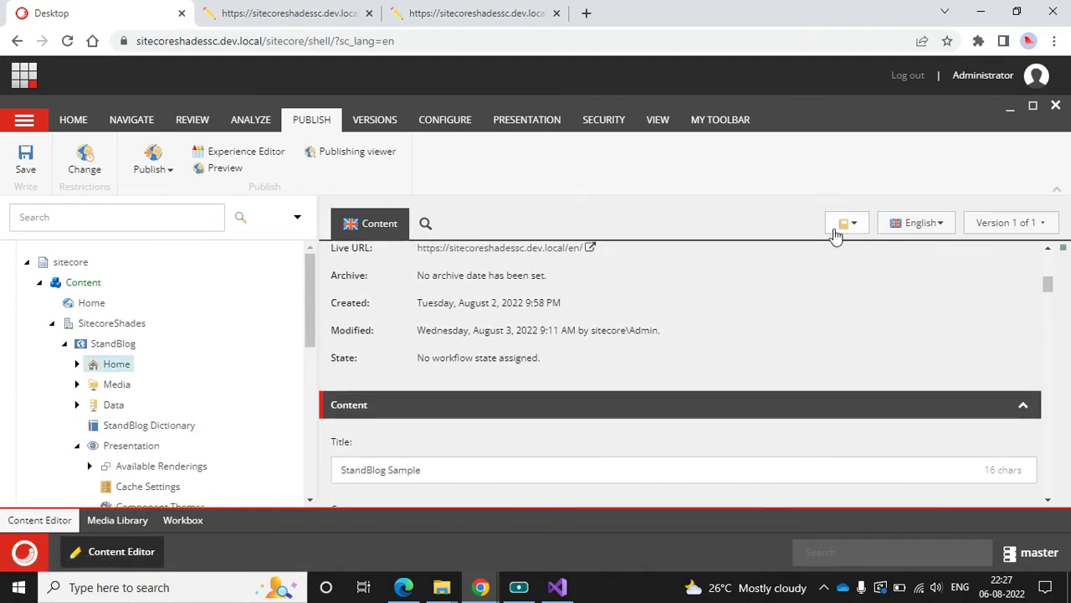
scroll(670, 369, up, 2)
click(846, 223)
text(pag)
click(971, 172)
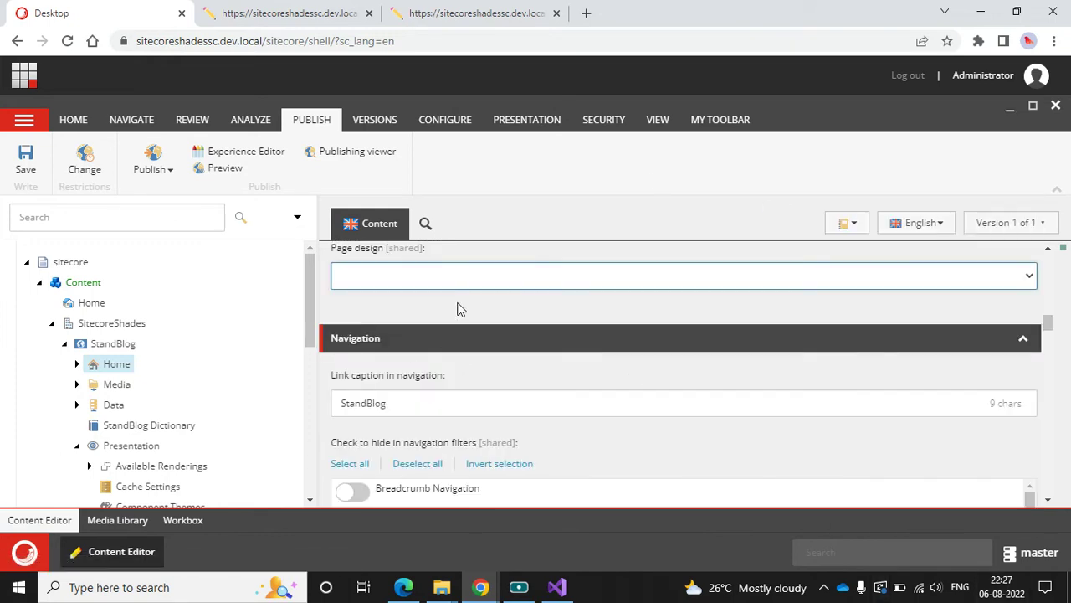
click(483, 282)
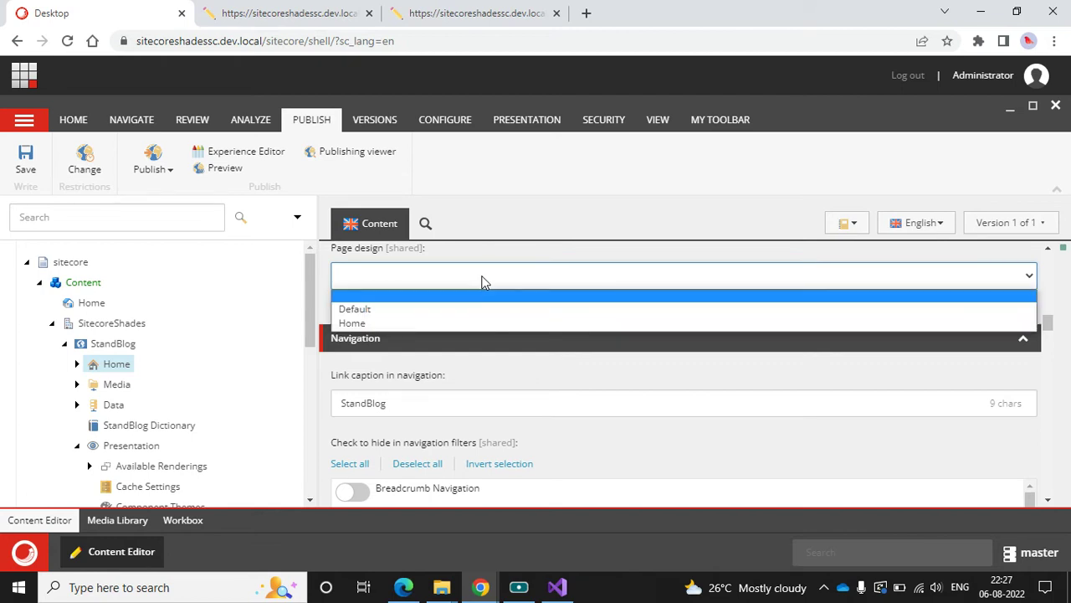
click(428, 287)
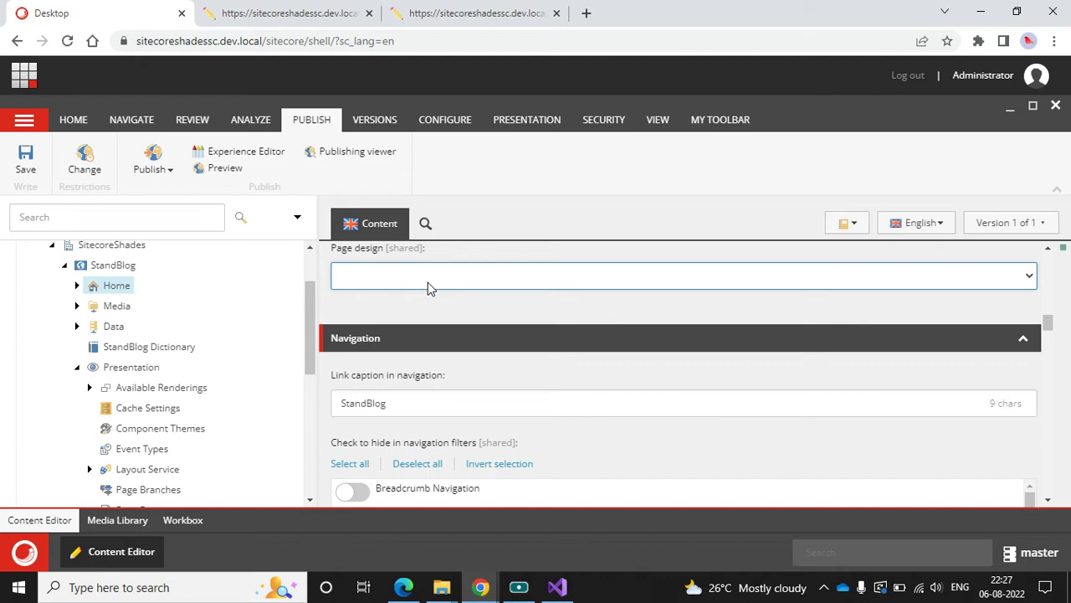
Step: Review the template to design mapping on Page Designs and preview the StandBlog Home page
scroll(211, 371, down, 3)
click(146, 283)
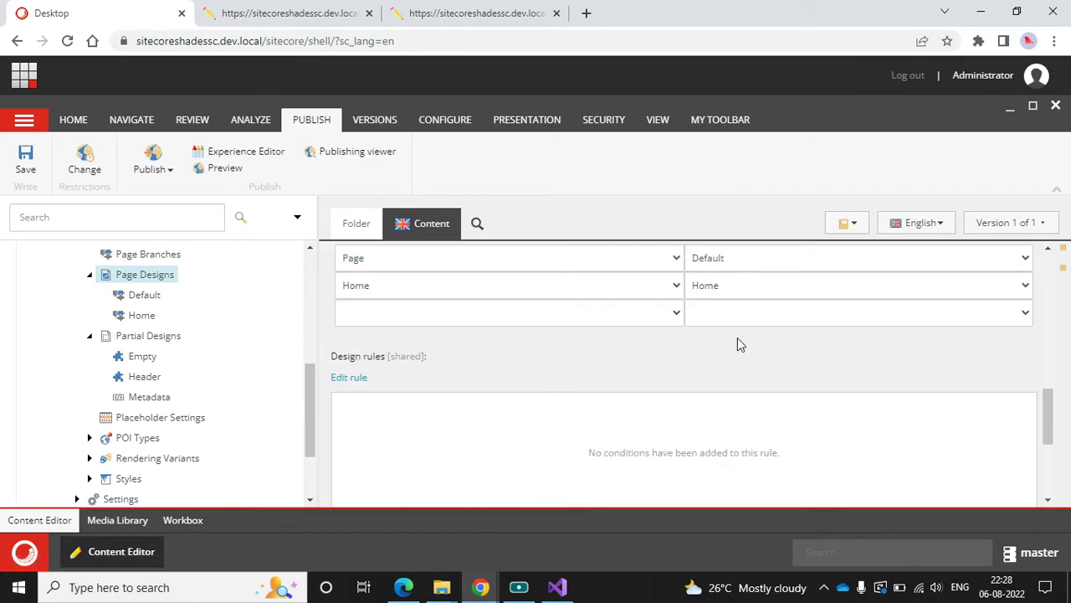
scroll(737, 343, up, 2)
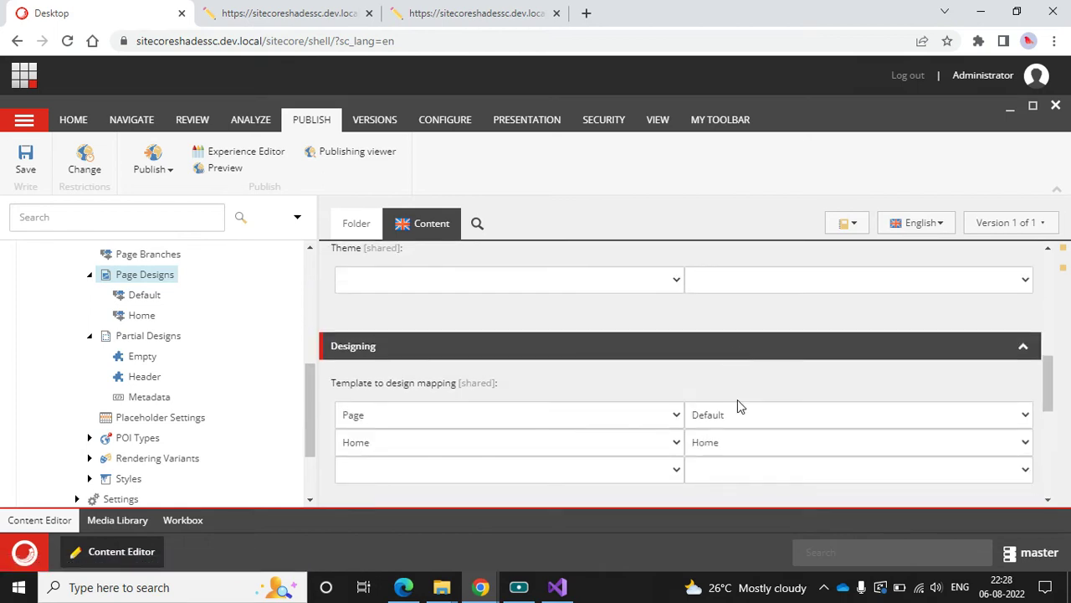
scroll(113, 313, up, 3)
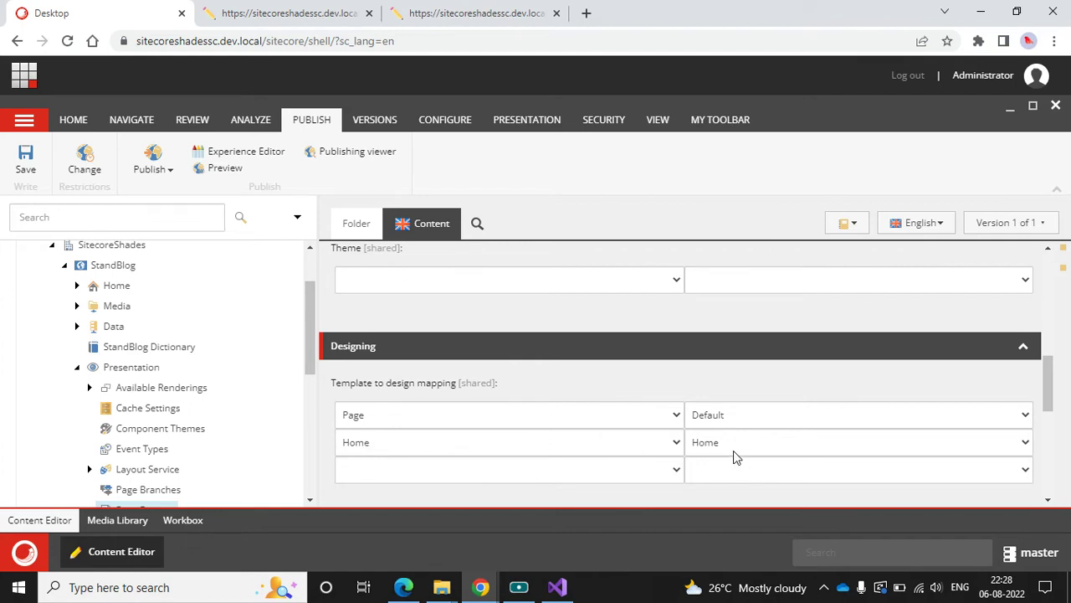
click(110, 287)
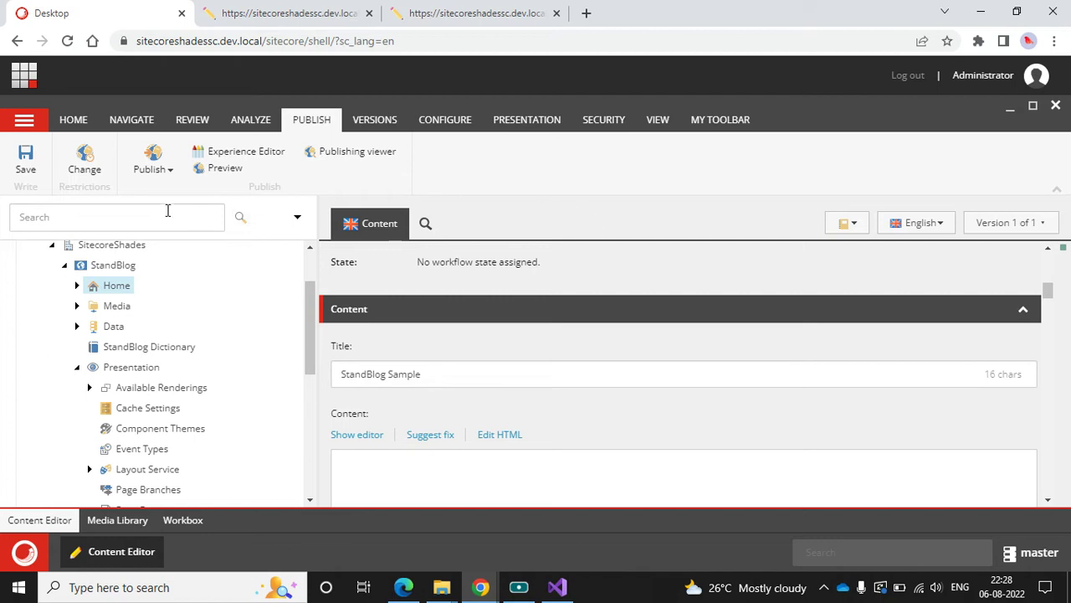
click(214, 168)
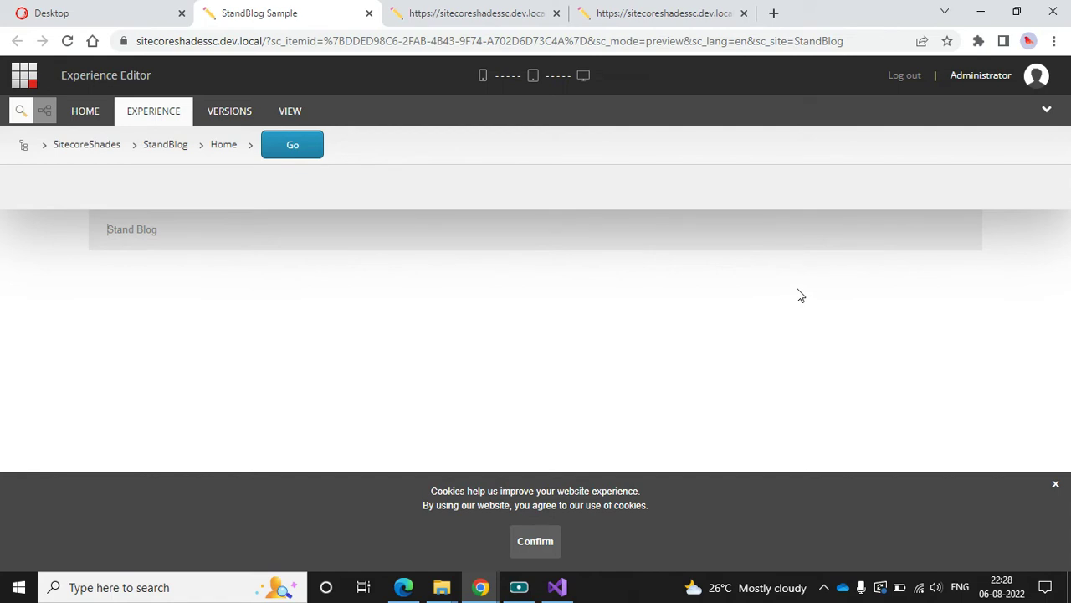
Step: Insert a new page named "Page 1" under the StandBlog Home item in the Content Editor
click(65, 10)
click(76, 286)
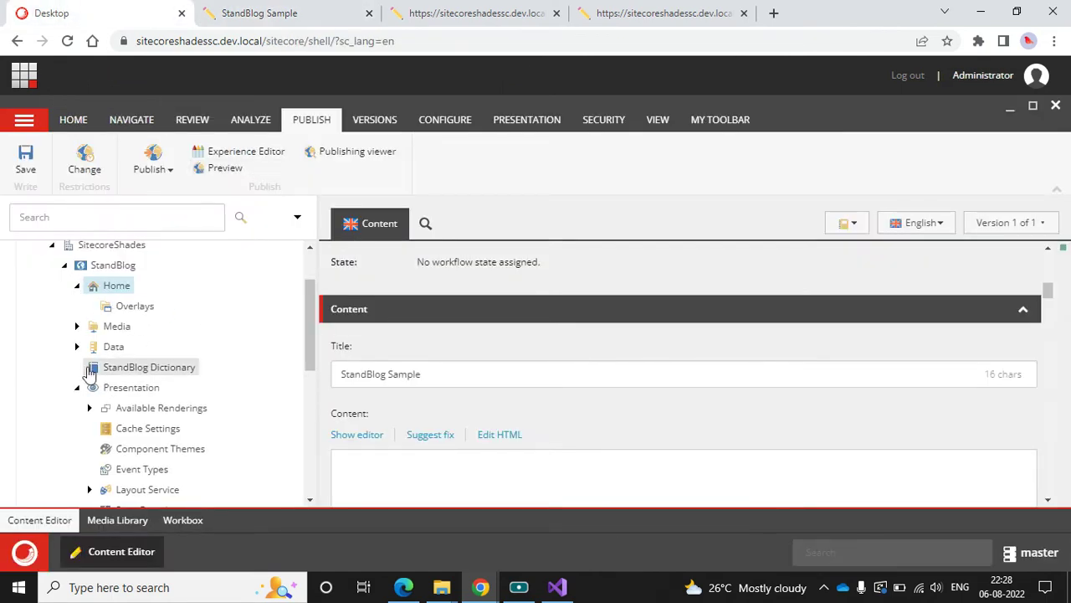
right_click(122, 287)
click(97, 289)
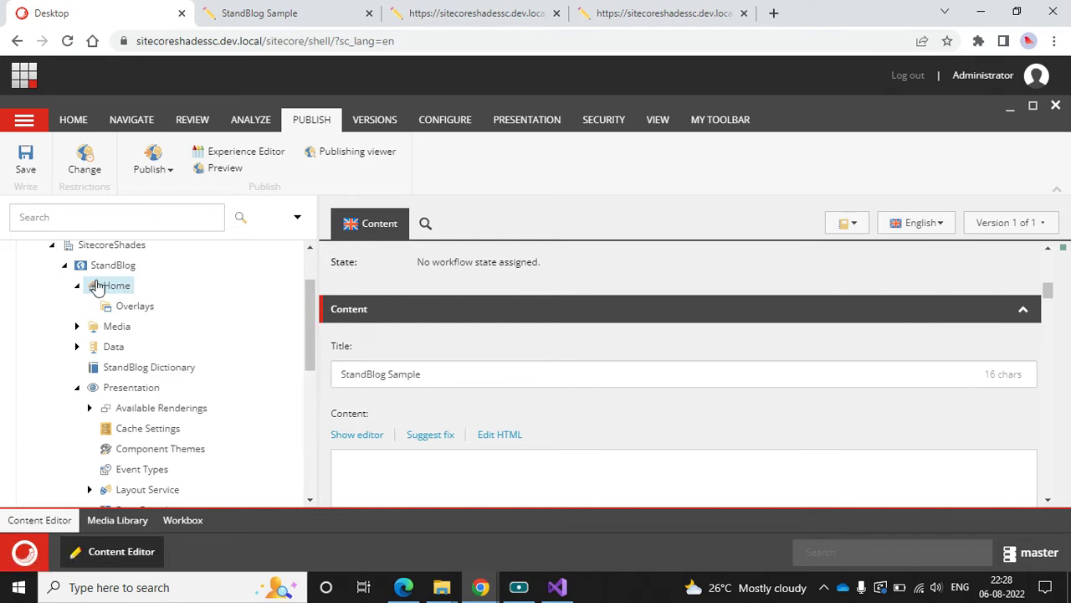
right_click(97, 285)
mouse_move(168, 257)
click(266, 262)
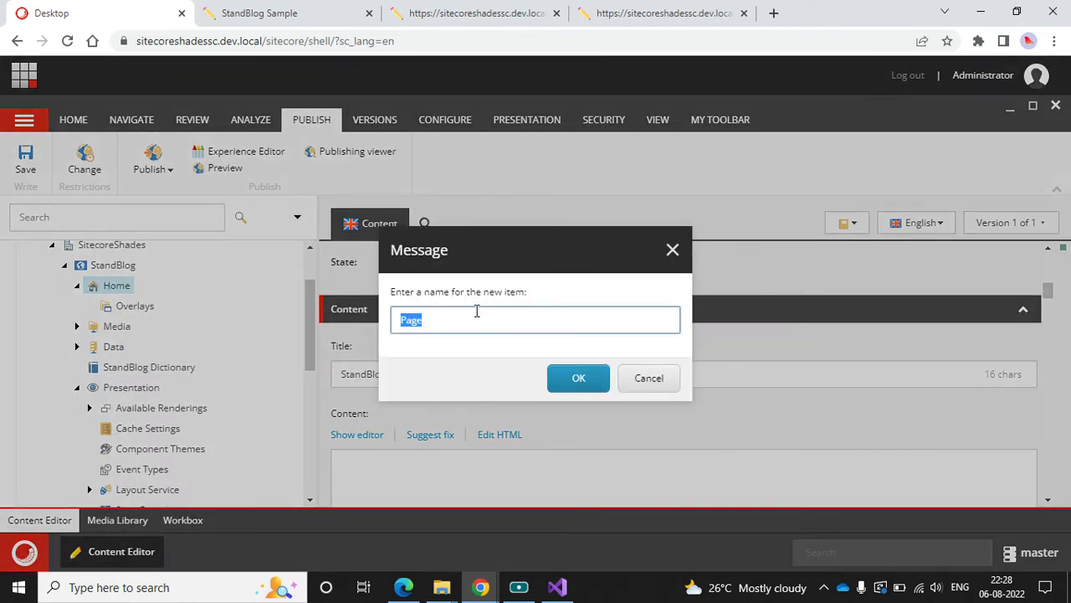
click(475, 321)
text(1)
click(595, 383)
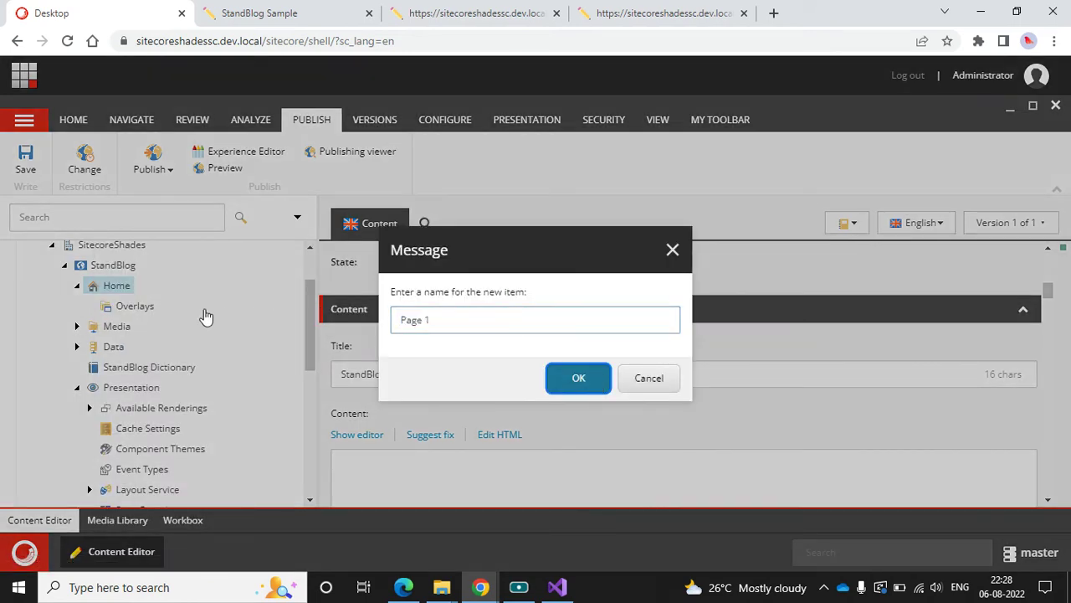
Step: Insert another page named "Page 2" under the StandBlog Home item and reload the StandBlog Sample preview
right_click(100, 287)
click(407, 278)
click(490, 309)
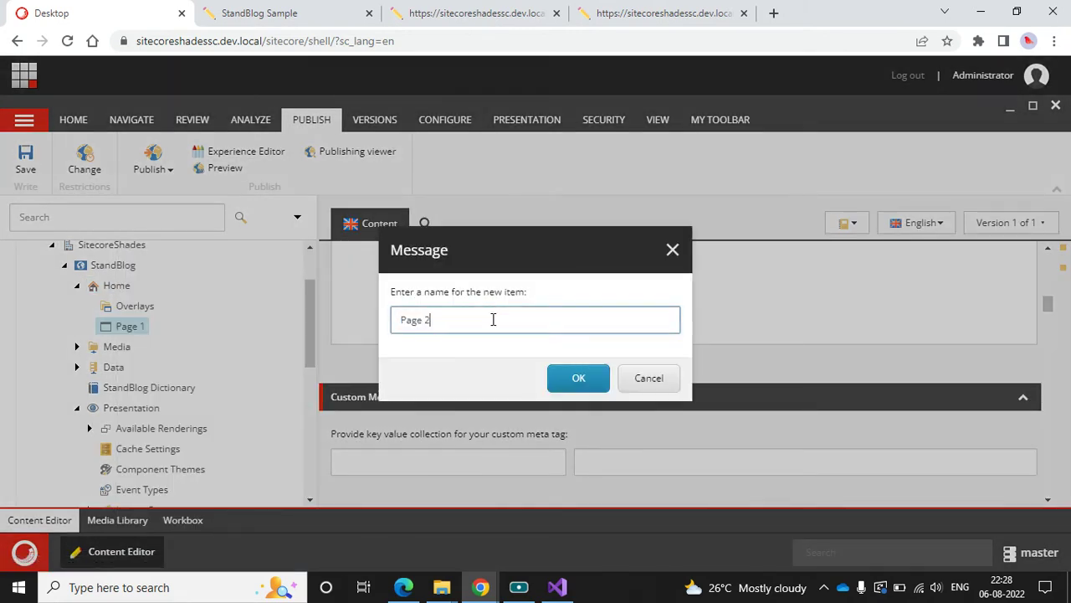
click(578, 378)
click(264, 16)
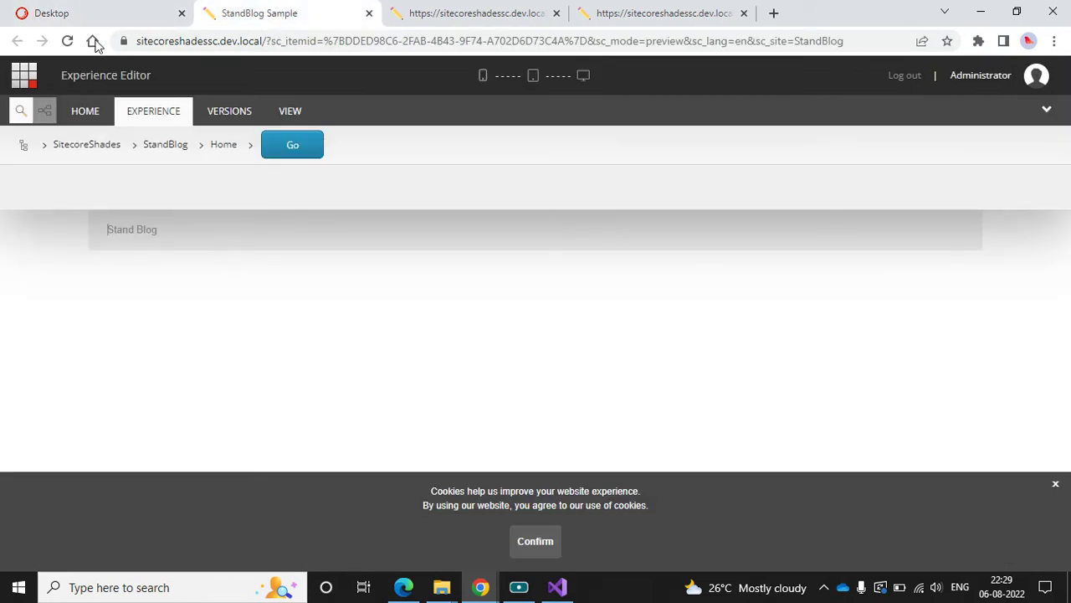
click(67, 41)
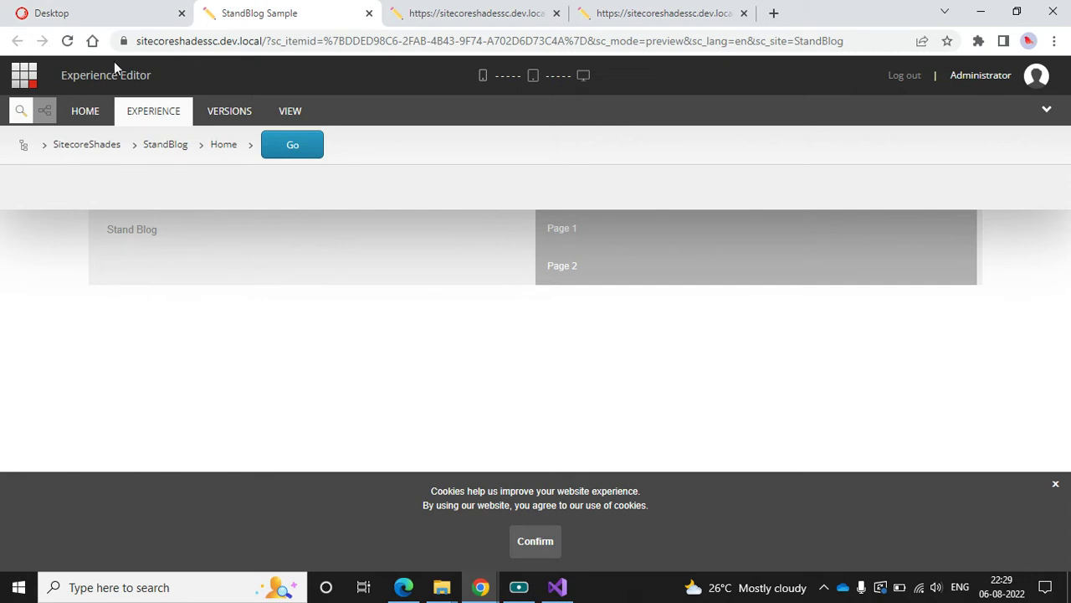
Step: Open the StandBlog site item under Settings > Site Grouping in the Content Editor and show its Hostname field
click(105, 12)
scroll(227, 354, down, 5)
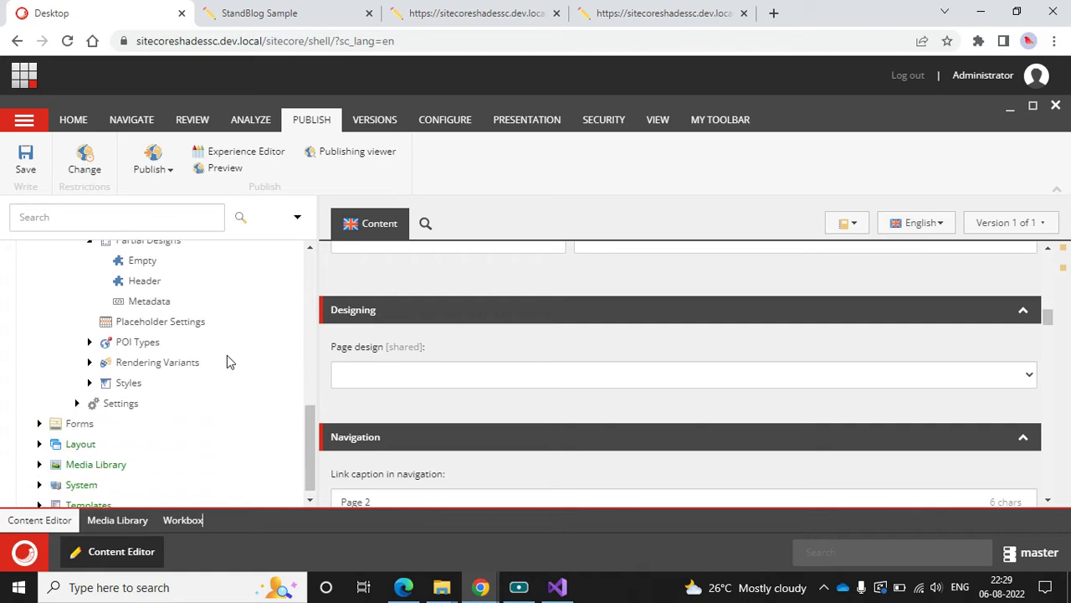
click(77, 404)
scroll(222, 352, down, 1)
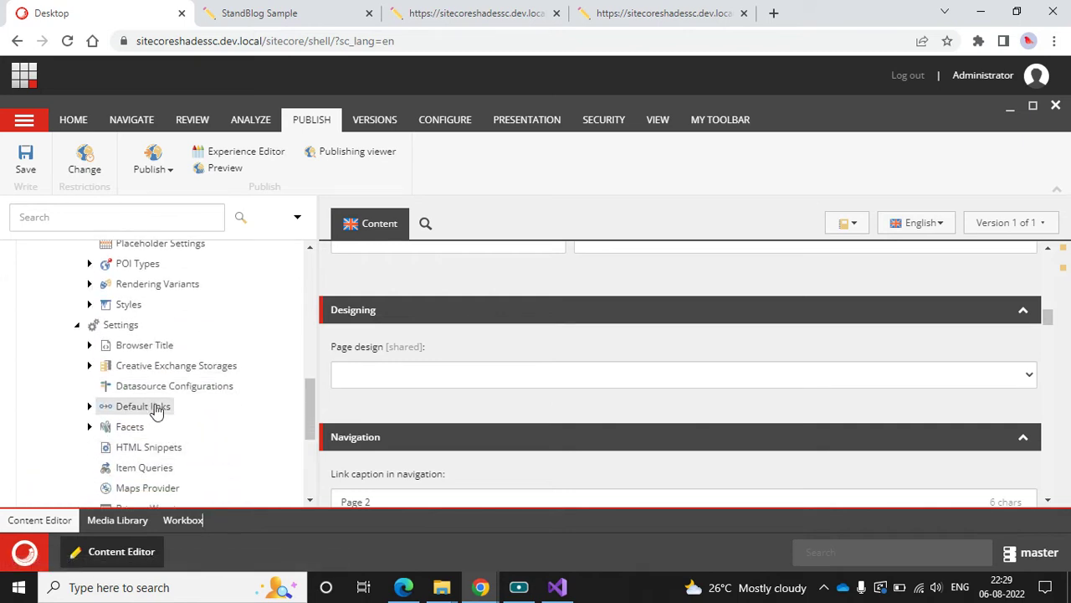
scroll(142, 410, down, 2)
click(90, 432)
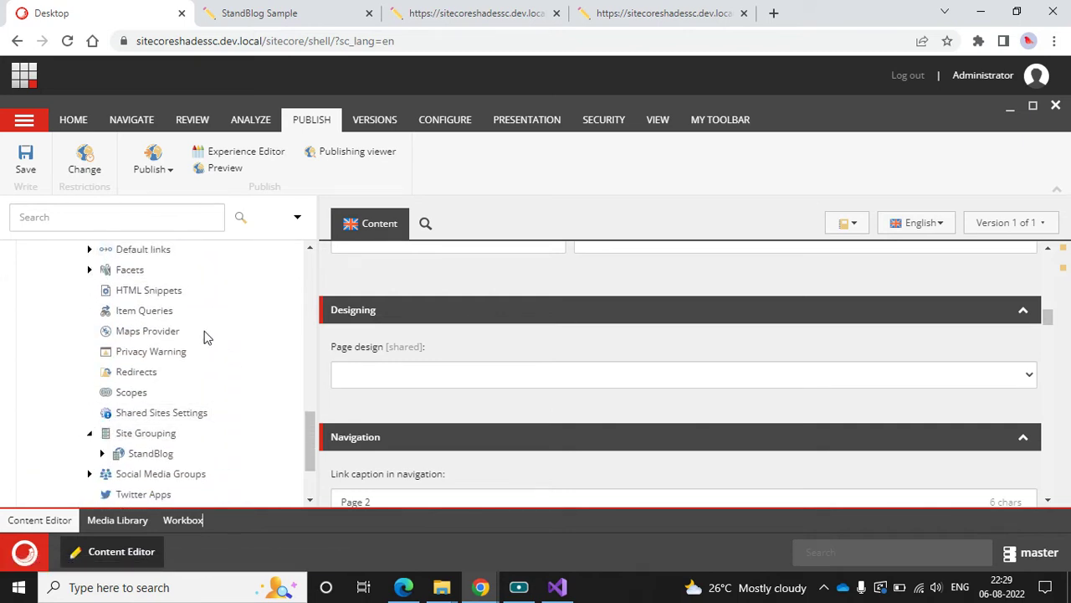
scroll(206, 337, down, 1)
click(143, 353)
scroll(717, 366, up, 5)
scroll(720, 370, up, 1)
scroll(599, 385, up, 2)
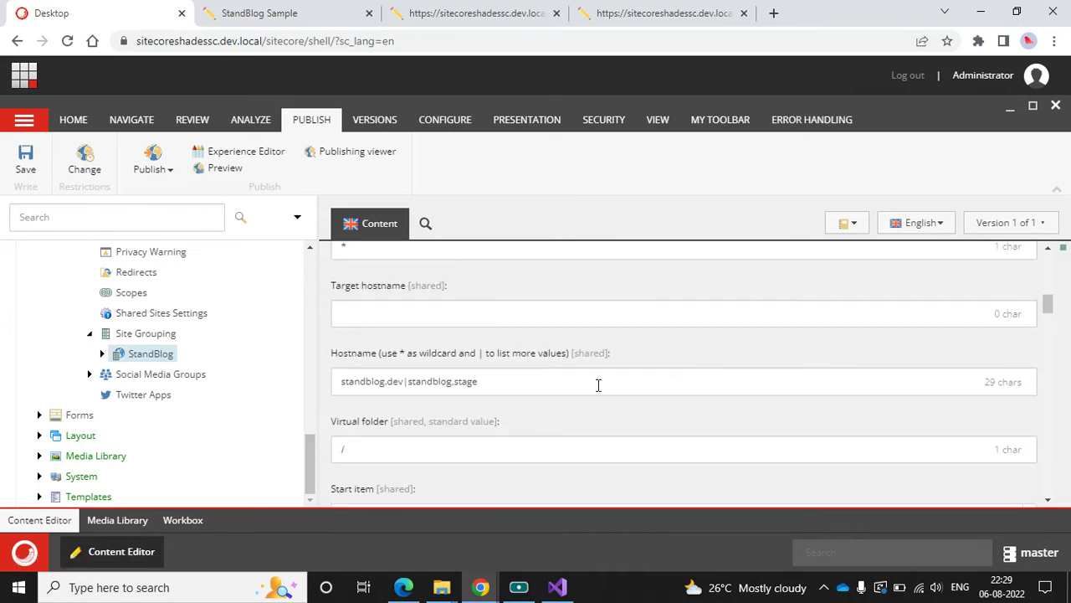
Step: Copy the standblog.dev hostname from the StandBlog site item and open the Windows drivers\etc hosts file in Notepad++
double_click(406, 381)
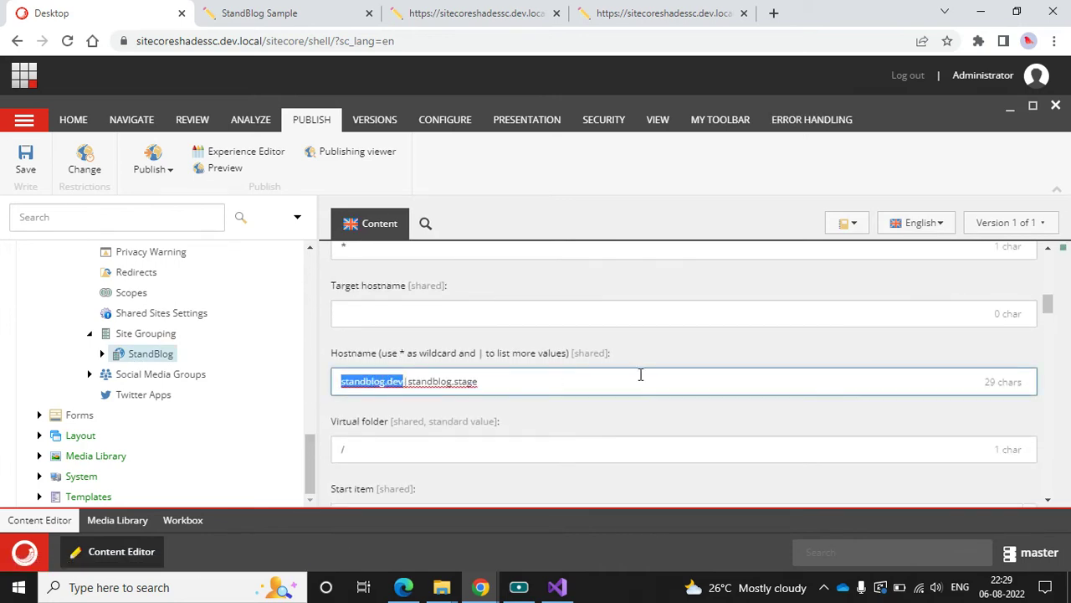
key(ctrl+c)
key(super+r)
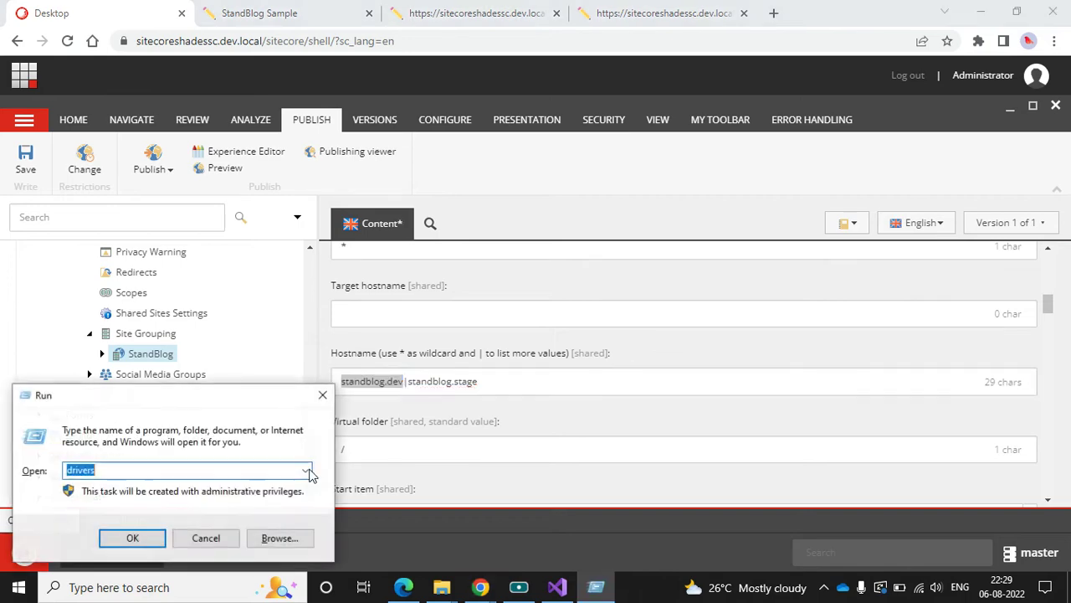
click(136, 537)
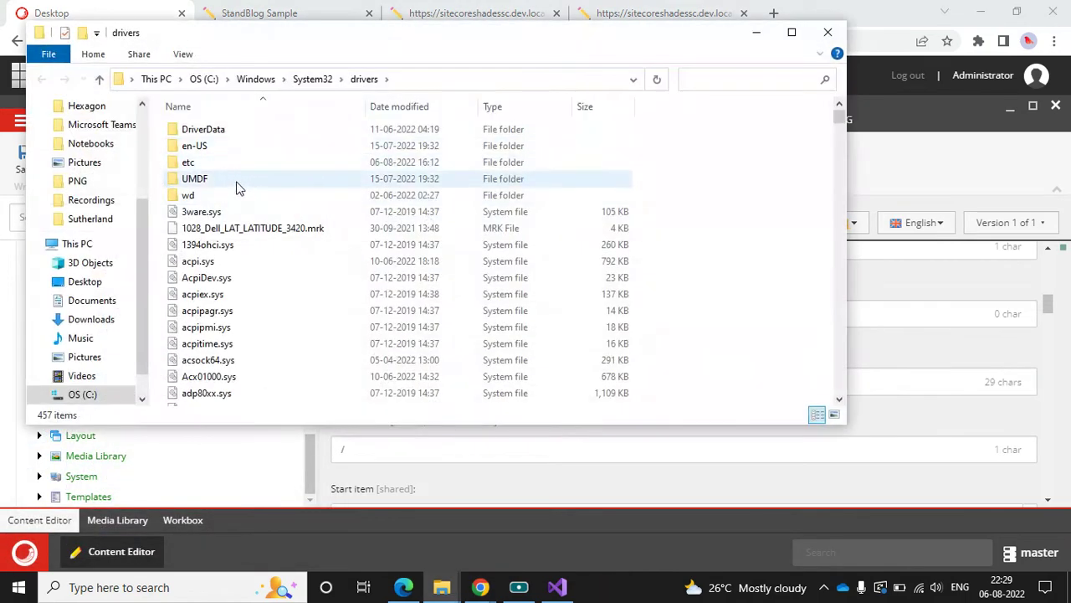
double_click(248, 164)
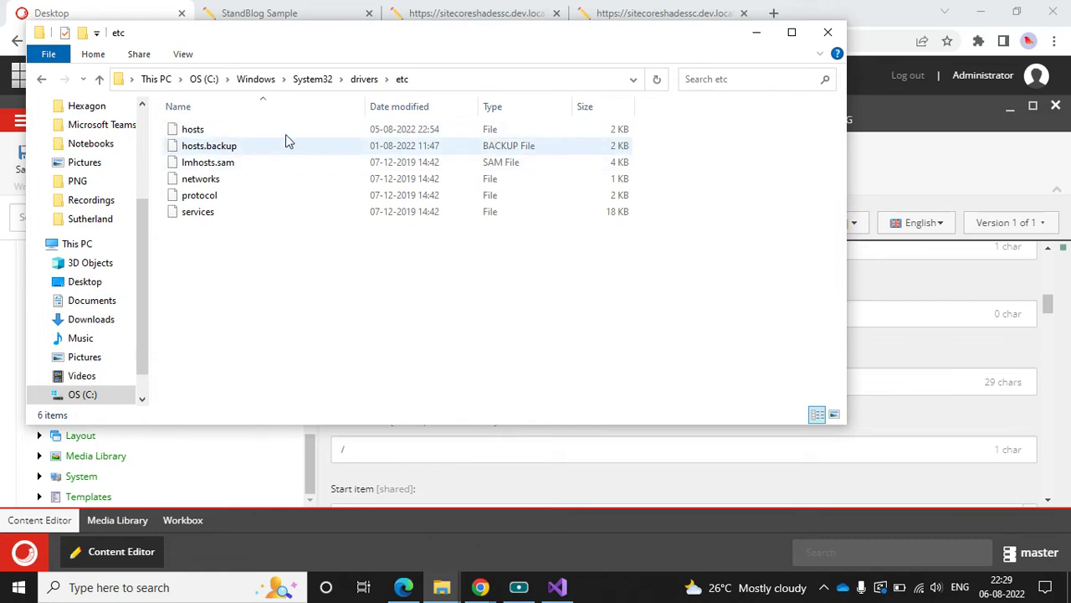
click(287, 129)
right_click(287, 129)
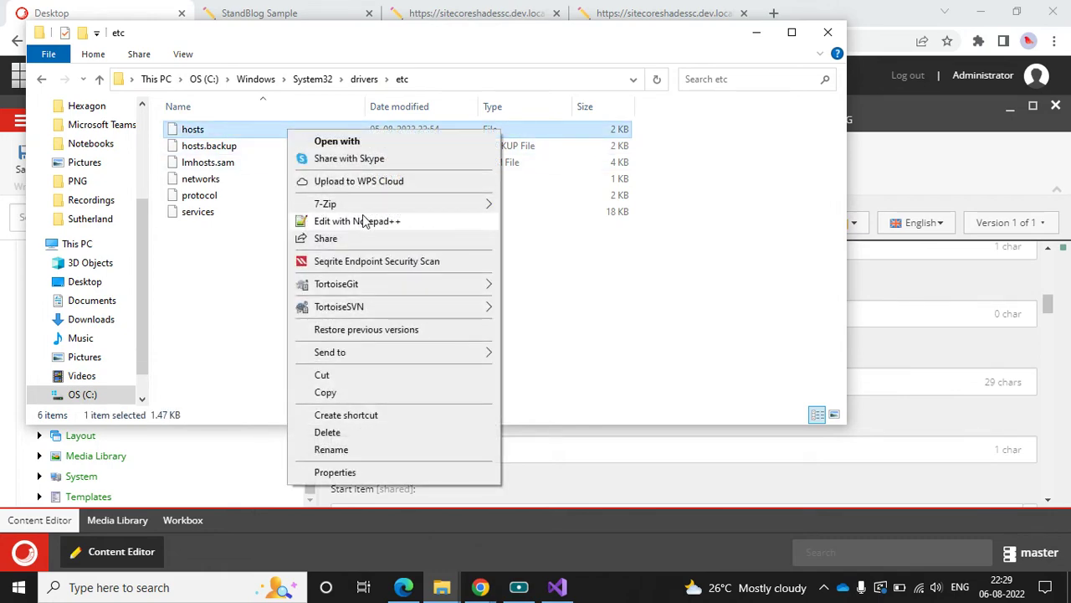
click(357, 221)
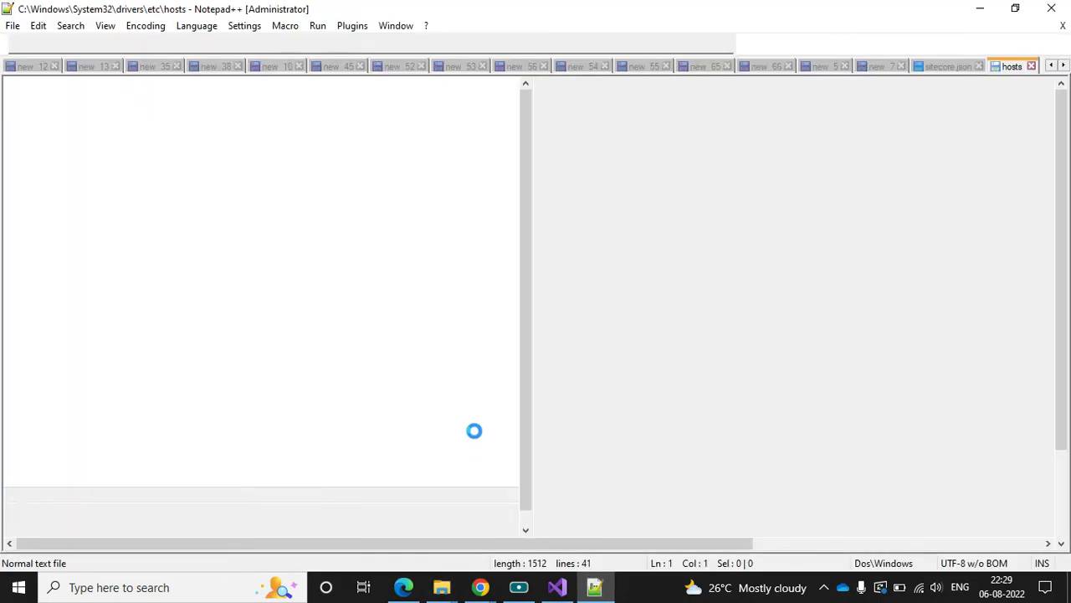
Step: Add a line mapping 127.0.0.1 to standblog.dev at the end of the hosts file and save it
key(Return)
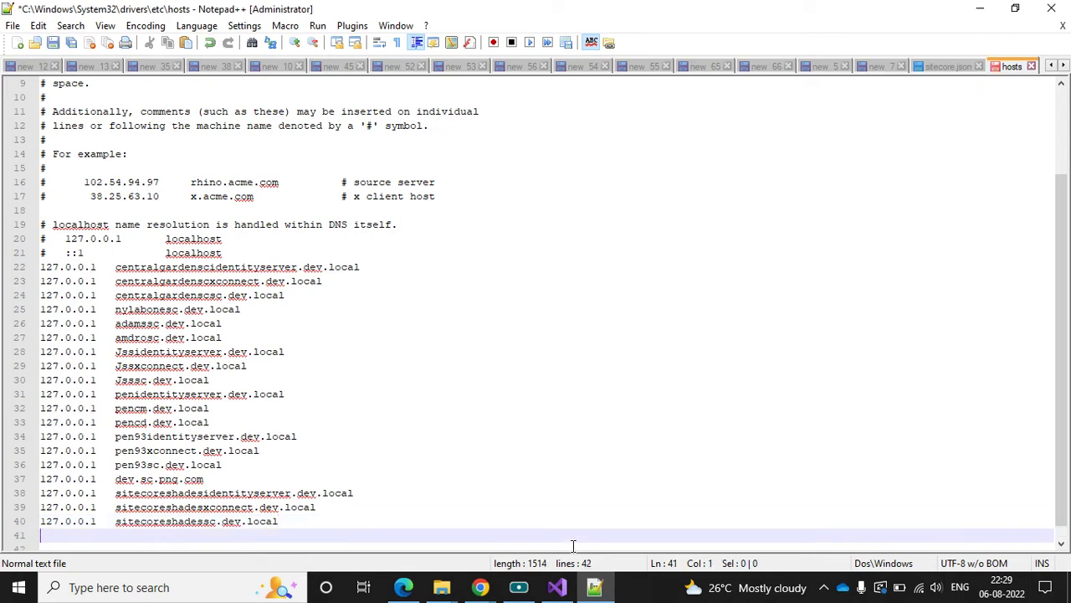
text(127.0.0.1)
key(ctrl+v)
key(ctrl+s)
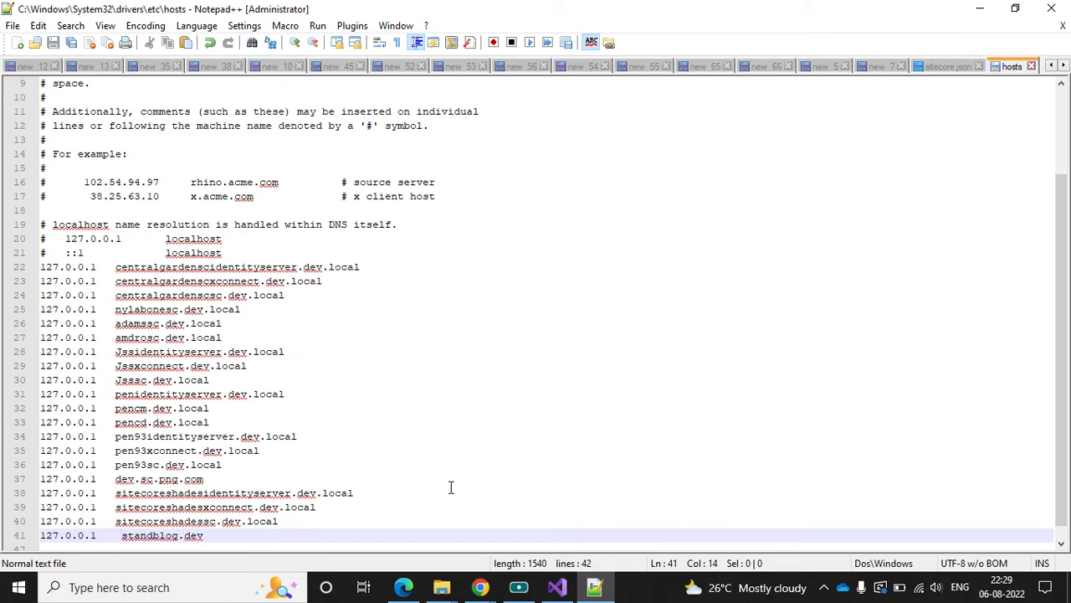
mouse_move(480, 586)
click(402, 531)
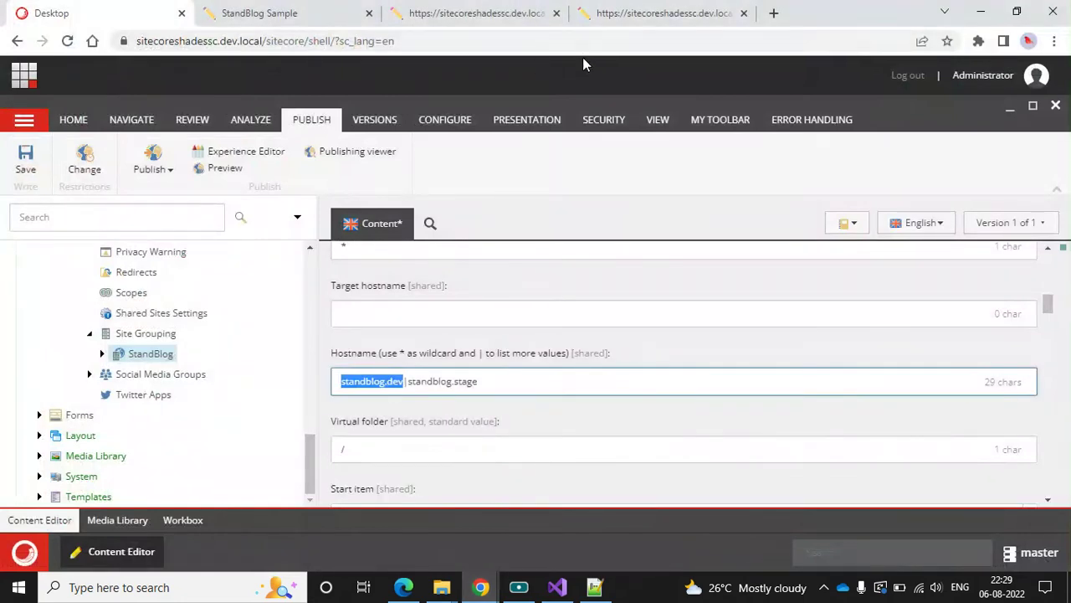
click(773, 12)
key(ctrl+v)
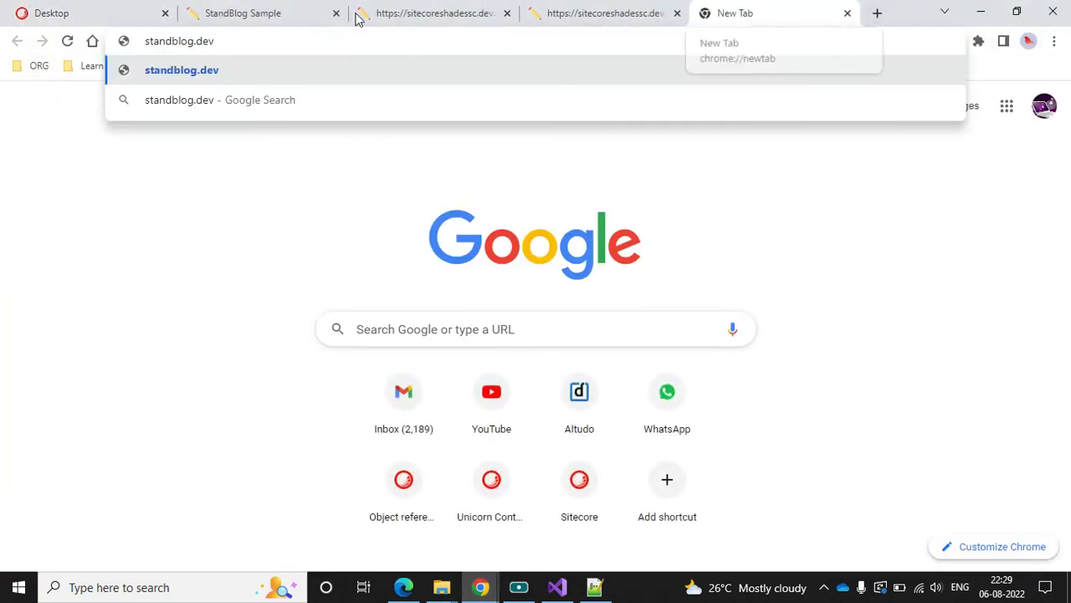
text(http://)
key(Return)
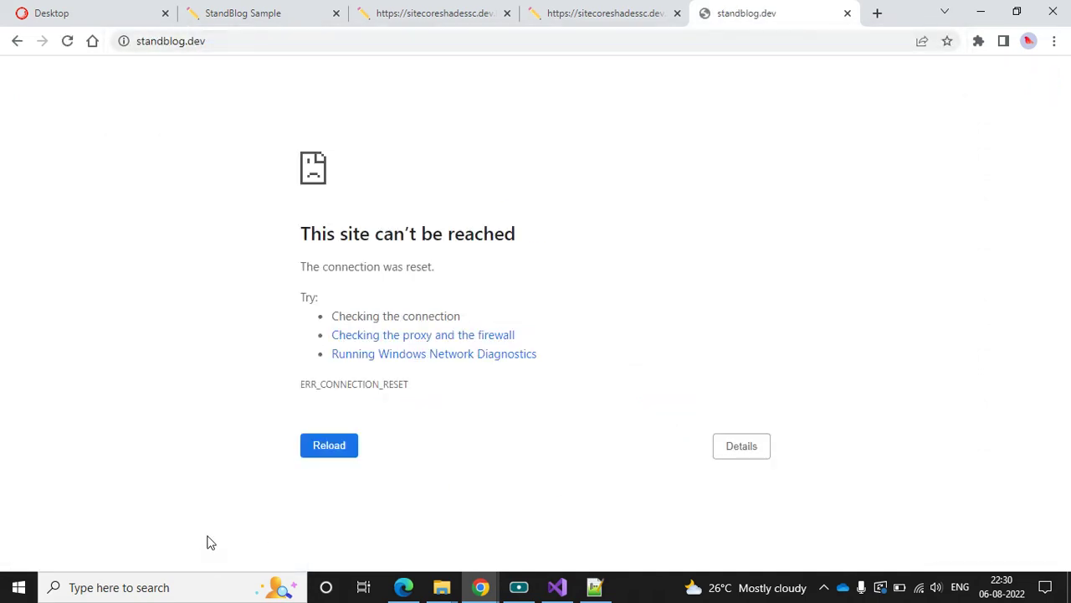
Step: Launch Internet Information Services (IIS) Manager and open the bindings of the sitecoreshadessc.dev.local site
click(147, 588)
text(iis)
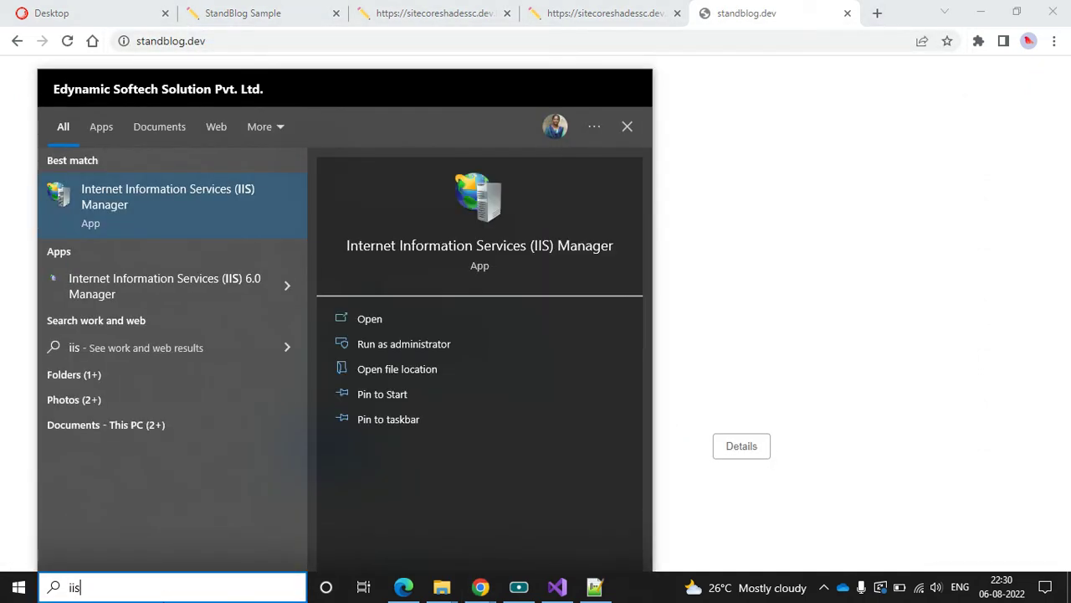
key(Return)
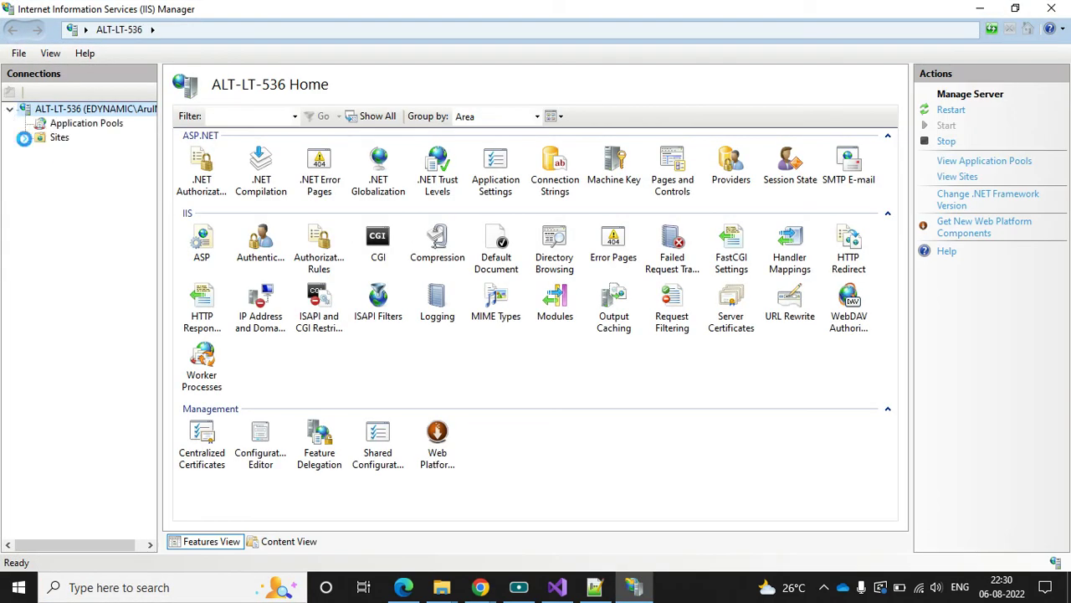
click(24, 138)
click(92, 307)
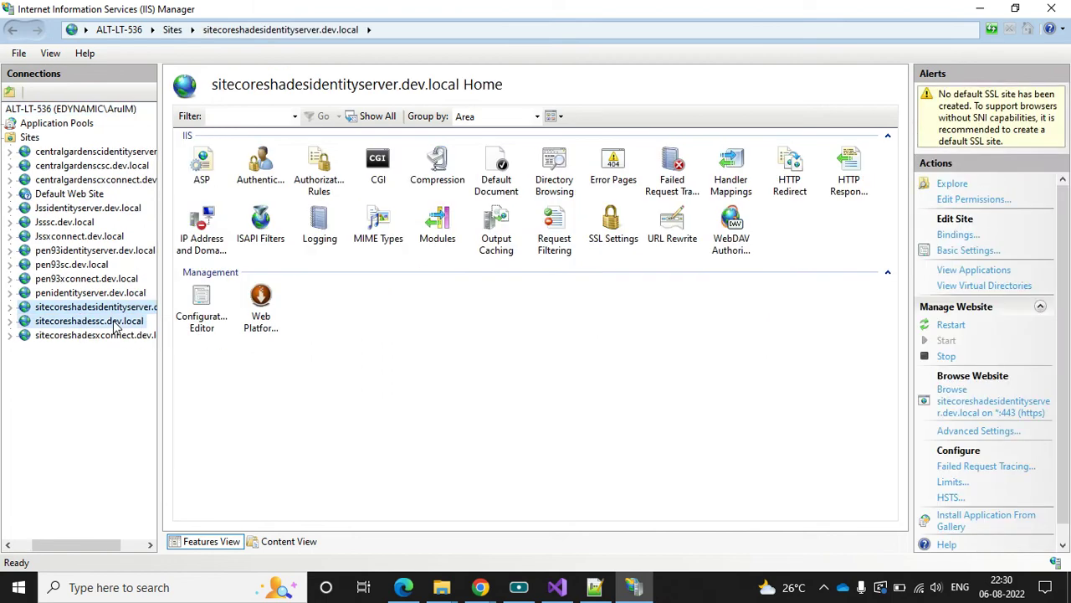
click(116, 323)
click(961, 236)
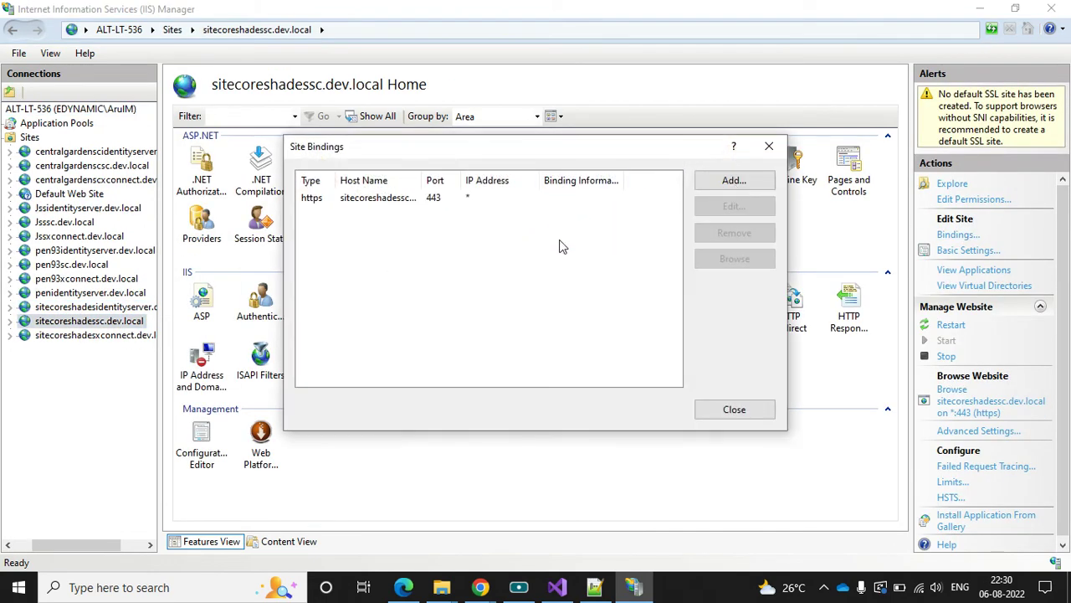
Step: Add an http binding on port 80 with host name standblog.dev to the sitecoreshadessc.dev.local site
click(734, 180)
click(560, 219)
key(ctrl+v)
click(630, 425)
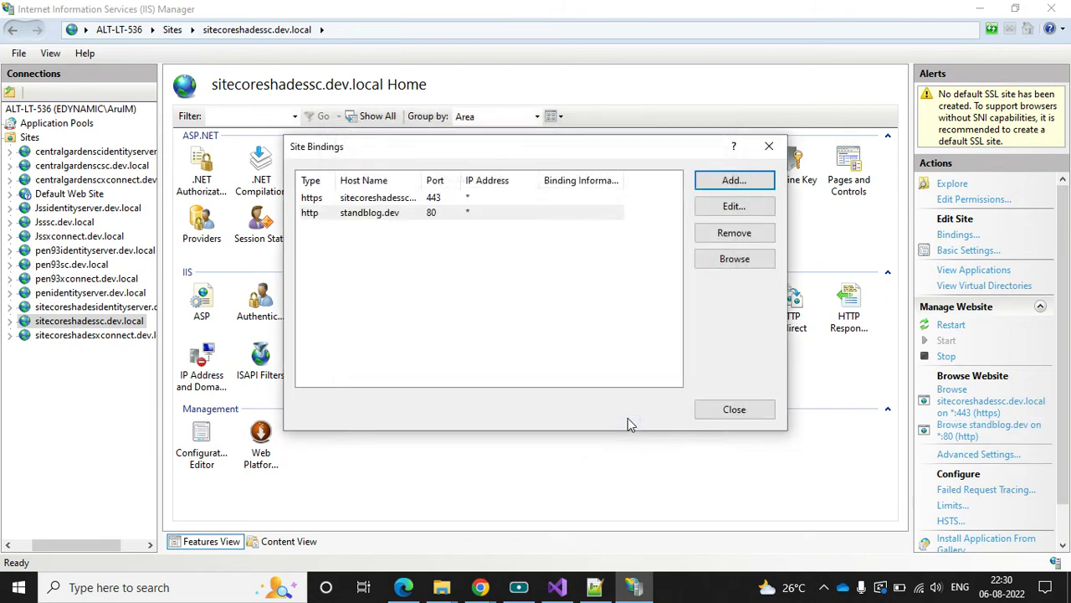
click(730, 411)
Step: Browse the standblog.dev site from IIS Manager and reload the page in Chrome
click(987, 427)
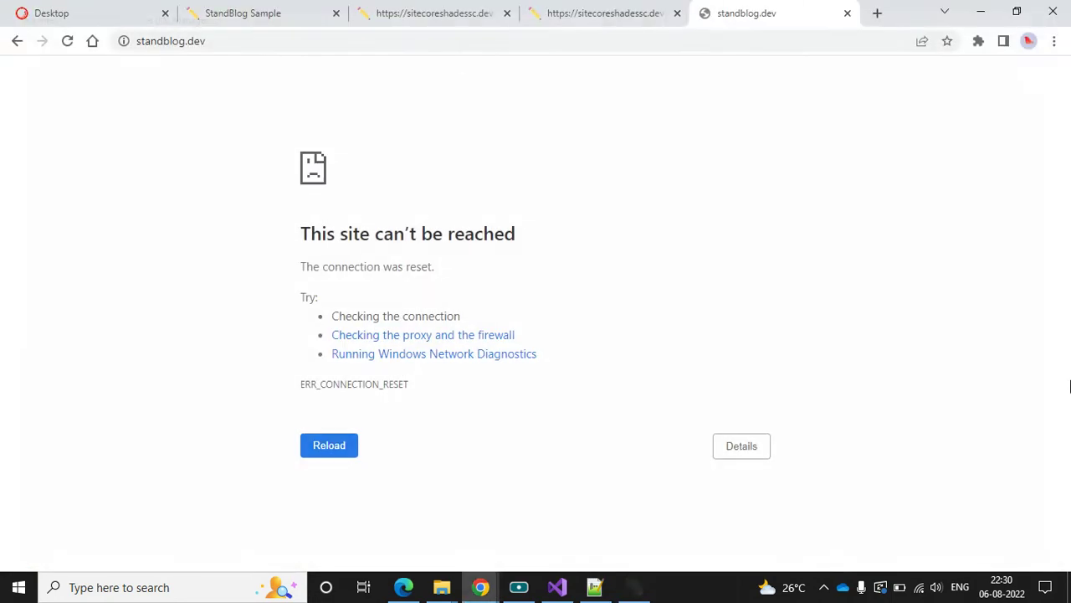
click(69, 44)
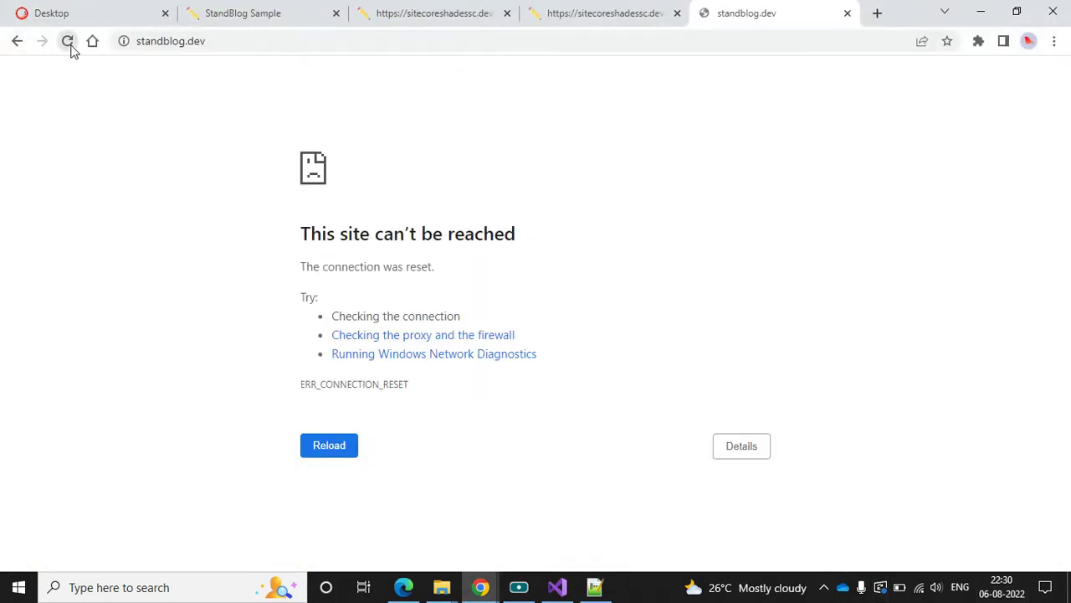
click(220, 36)
key(Return)
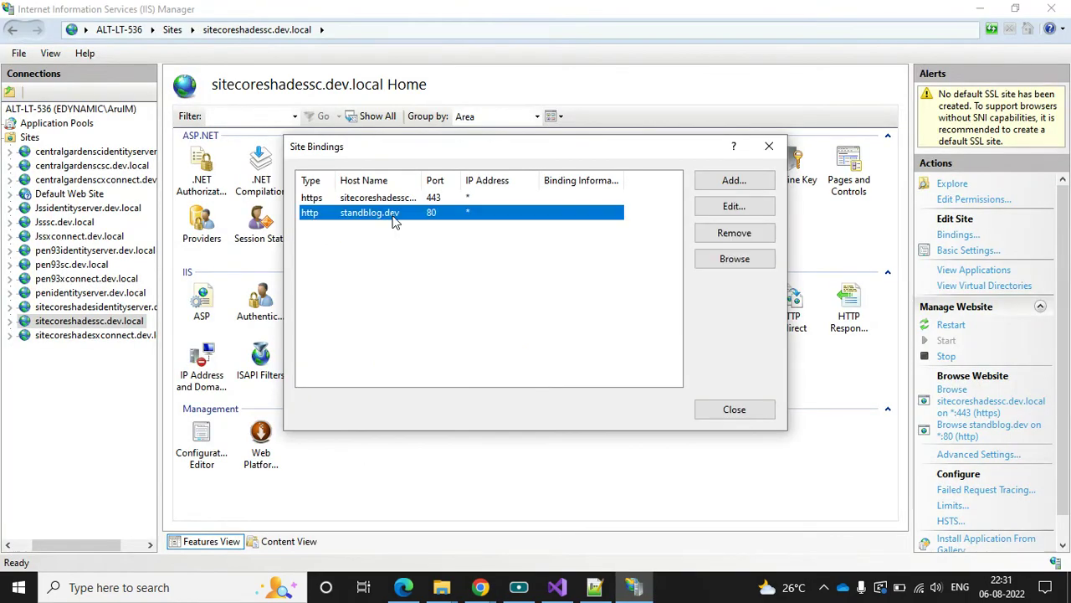
double_click(394, 216)
click(531, 218)
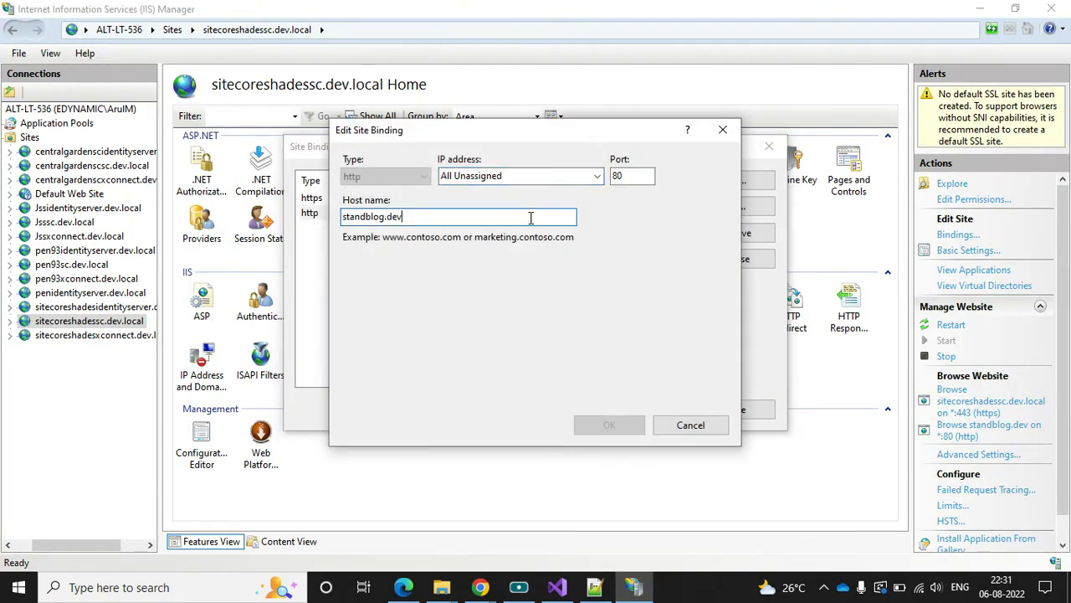
text(.local)
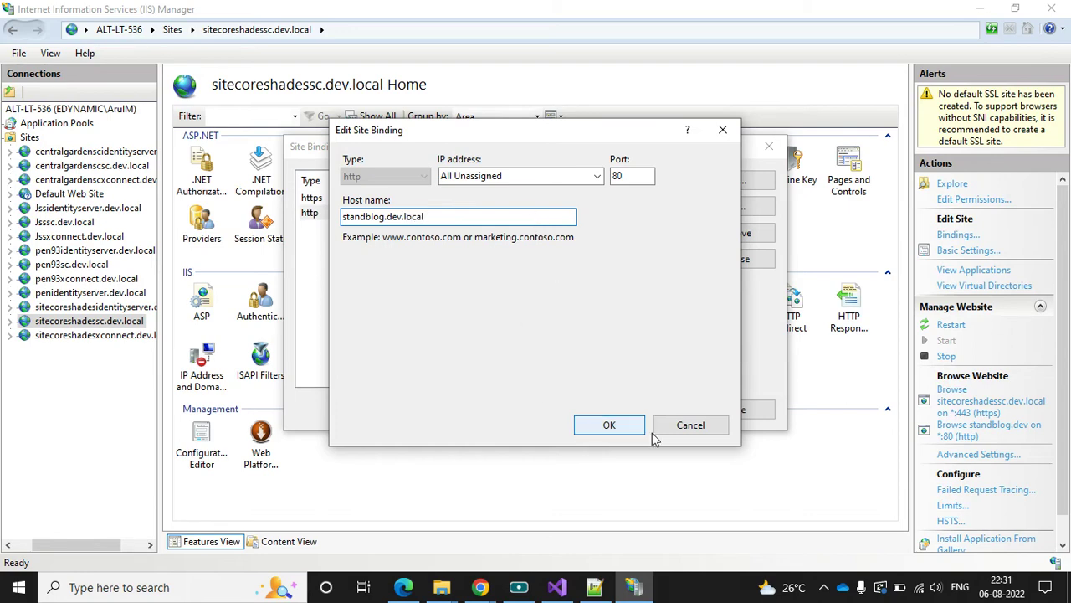
click(692, 425)
click(747, 410)
Step: Return to Chrome, save the StandBlog site item in the Content Editor, and reload the standblog.dev page
mouse_move(480, 587)
click(420, 521)
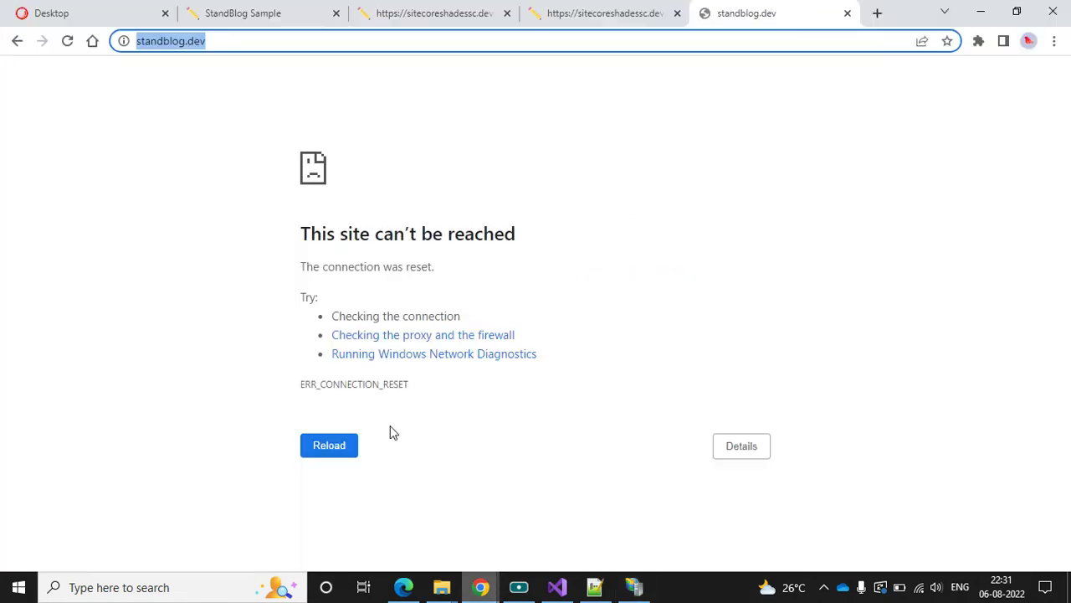
click(64, 13)
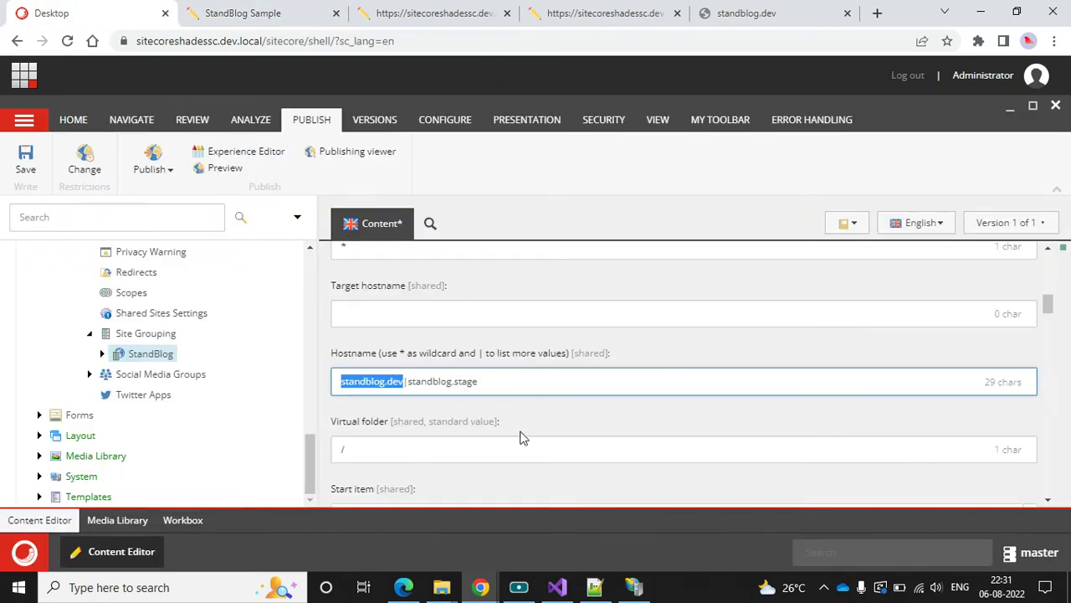
scroll(521, 437, down, 3)
click(406, 345)
click(407, 382)
click(25, 159)
click(745, 13)
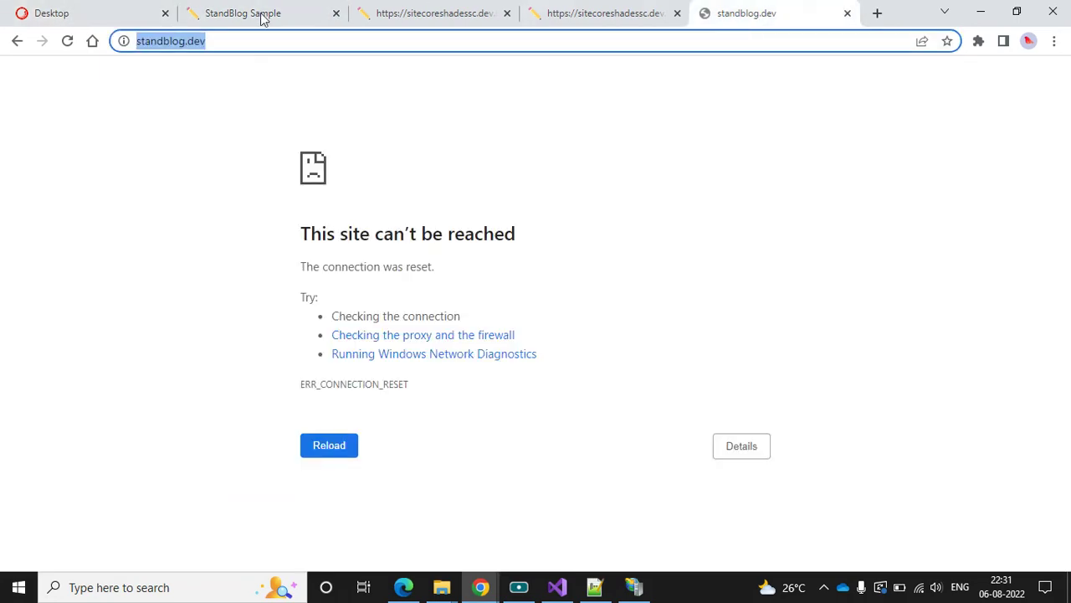
click(69, 43)
Step: Set the StandBlog site item's Target hostname to standblog.dev, copied from its Hostname field, and save the item
key(ctrl+1)
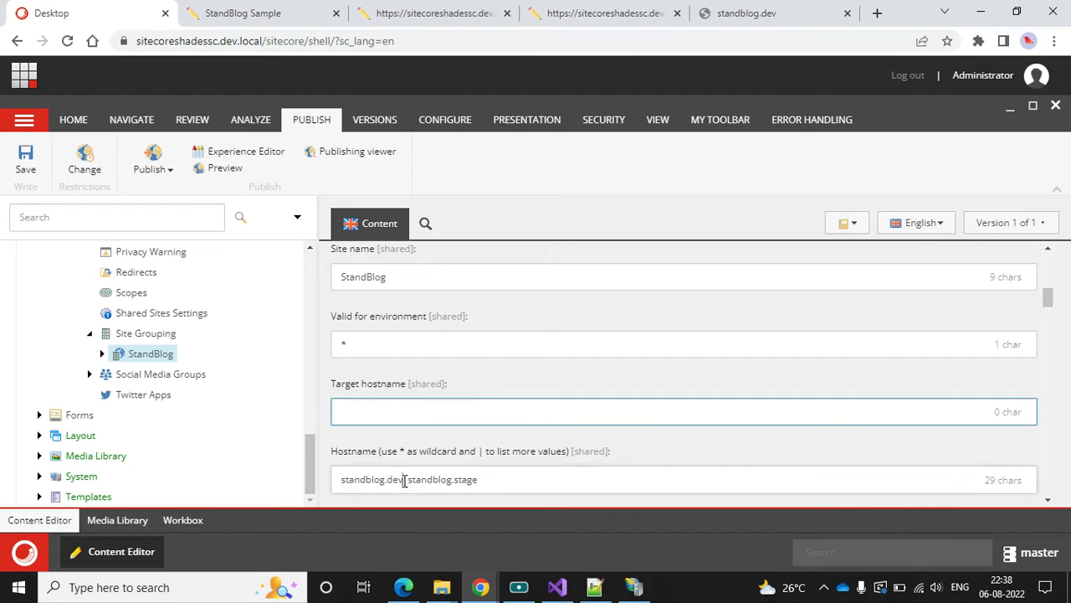
double_click(405, 480)
key(ctrl+c)
click(403, 411)
key(ctrl+v)
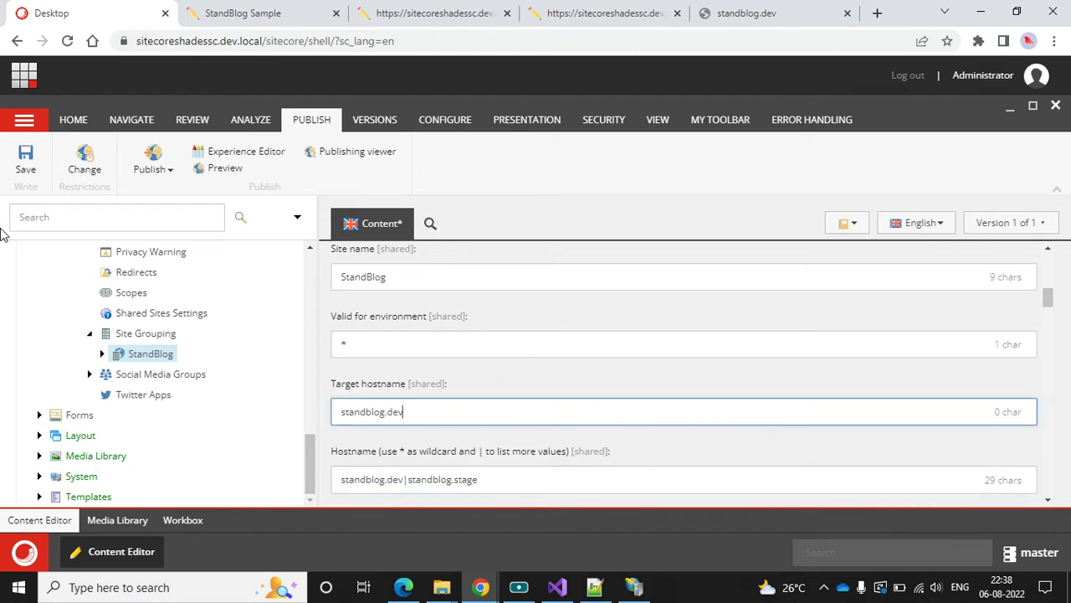
click(25, 159)
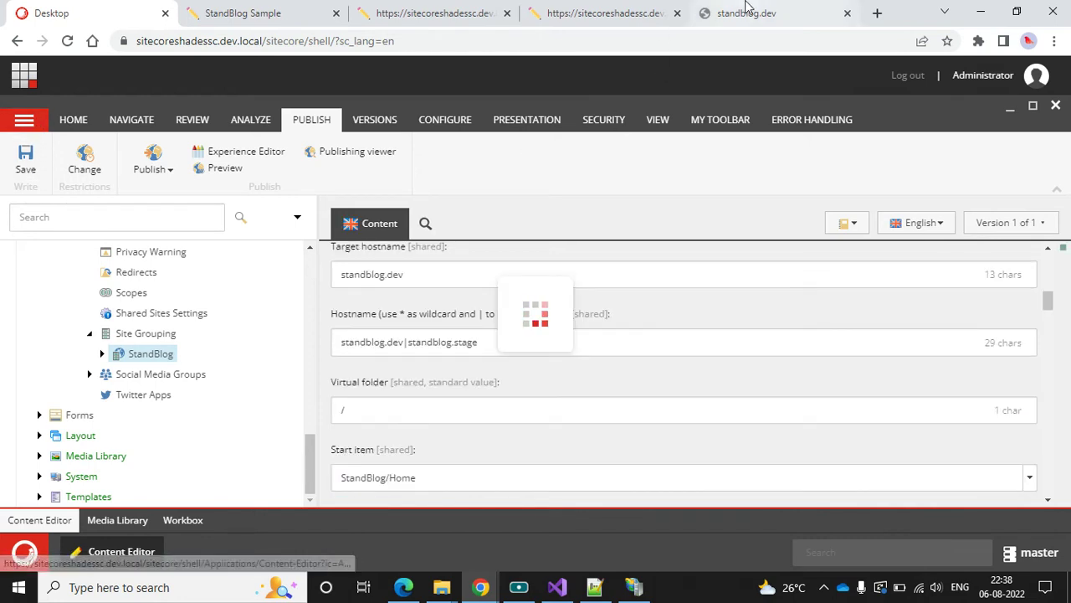
Step: Request standblog.dev again in its browser tab, then retry the address with http instead of https
click(747, 8)
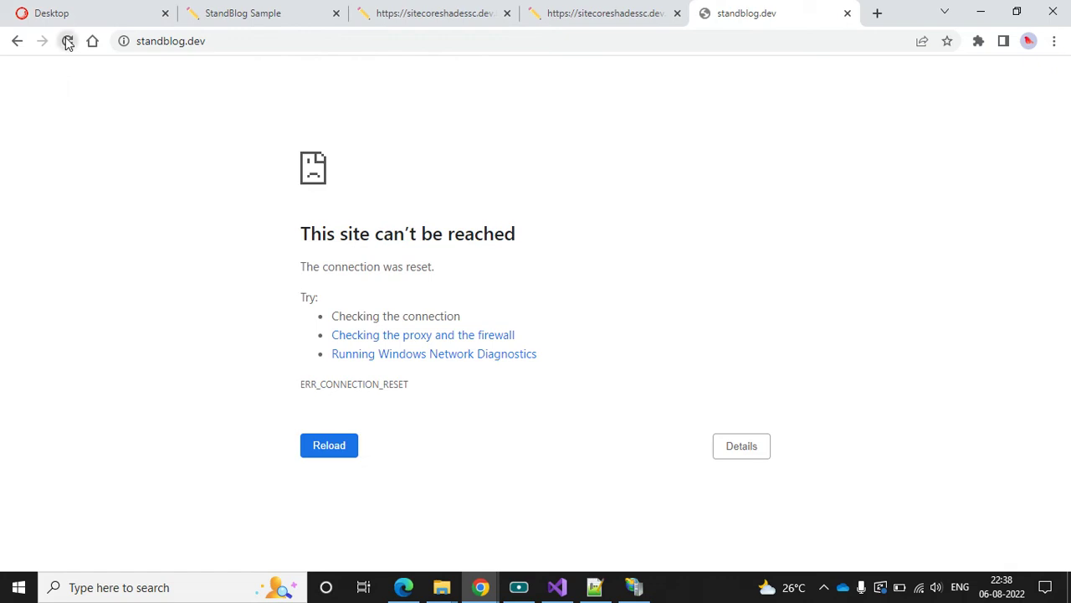
click(212, 34)
key(Return)
click(224, 45)
key(End)
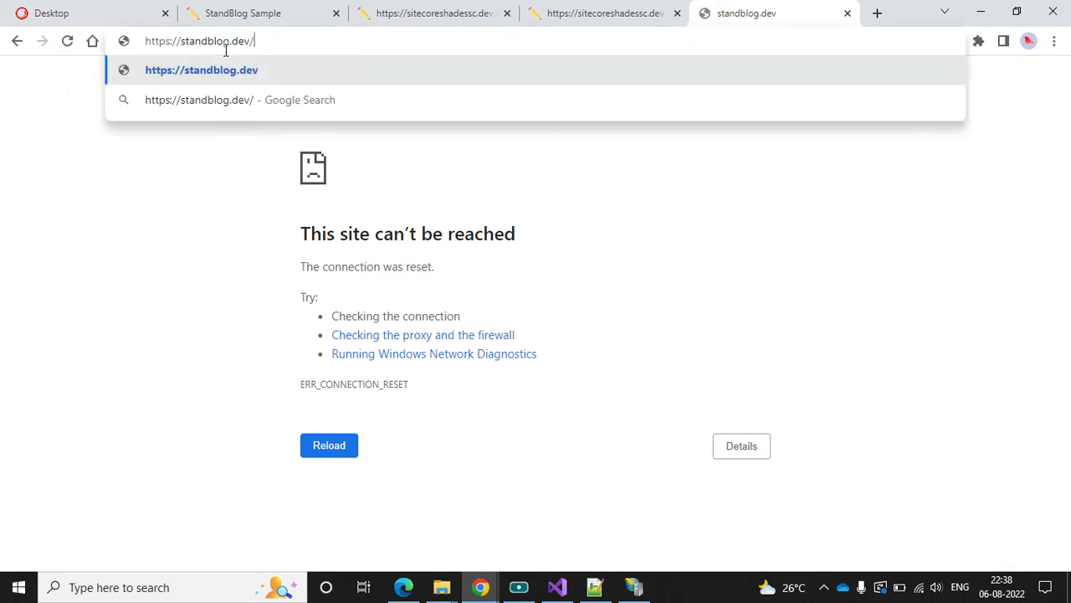
key(BackSpace)
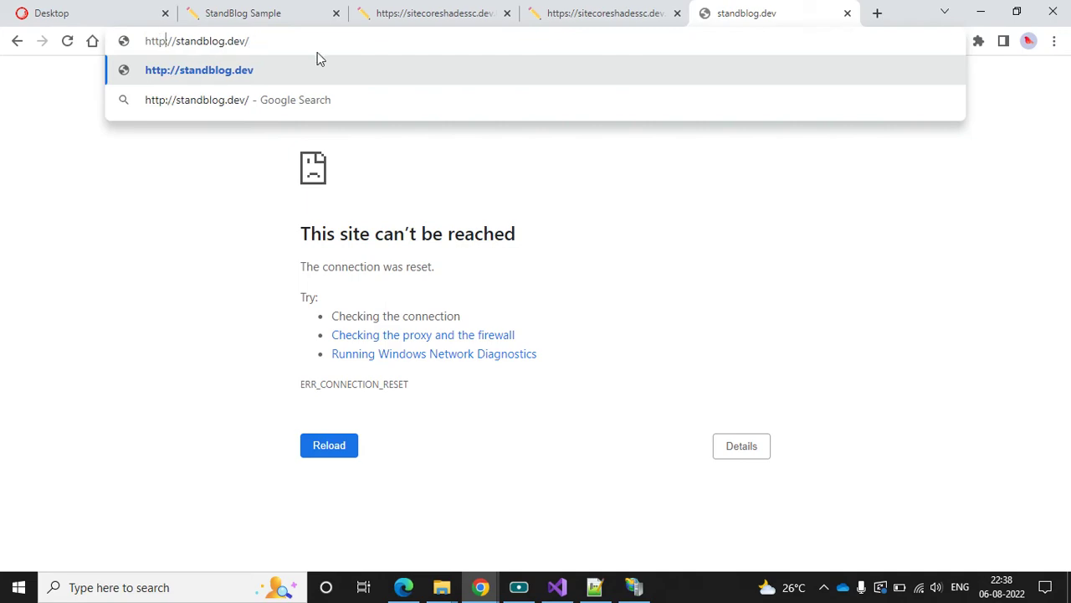
key(Return)
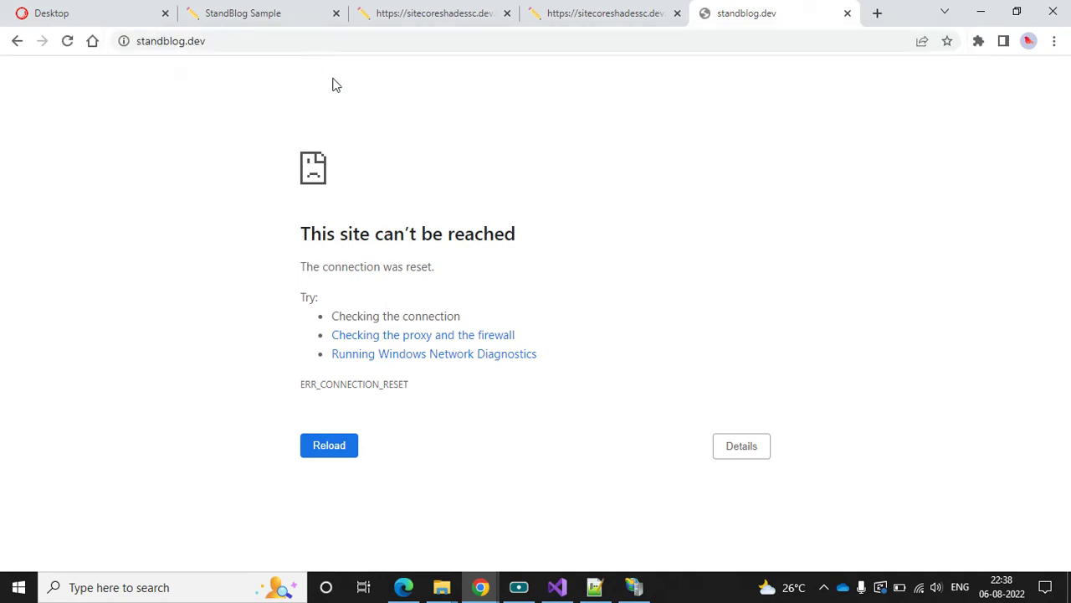
Step: Review the host name of sitecoreshadessc.dev.local's http port 80 binding in IIS Manager, close the bindings, and return to Chrome
click(634, 587)
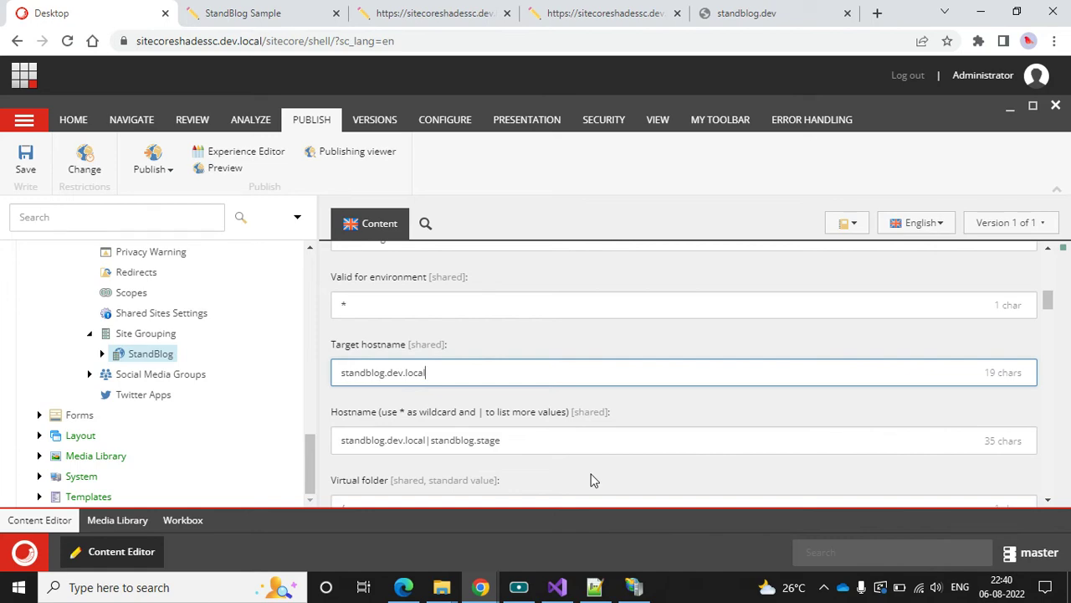
click(634, 584)
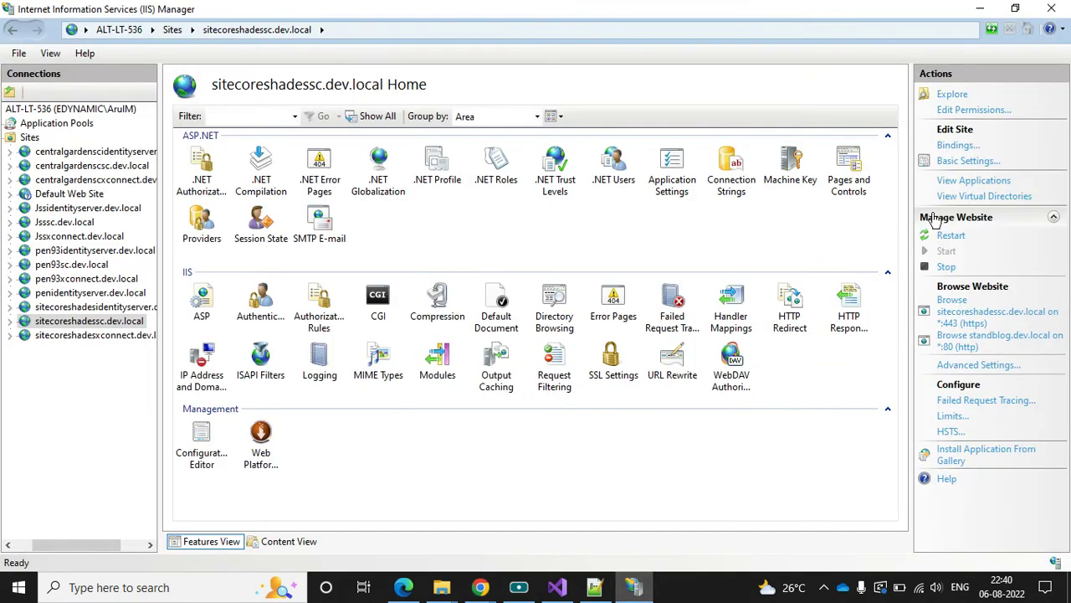
click(956, 145)
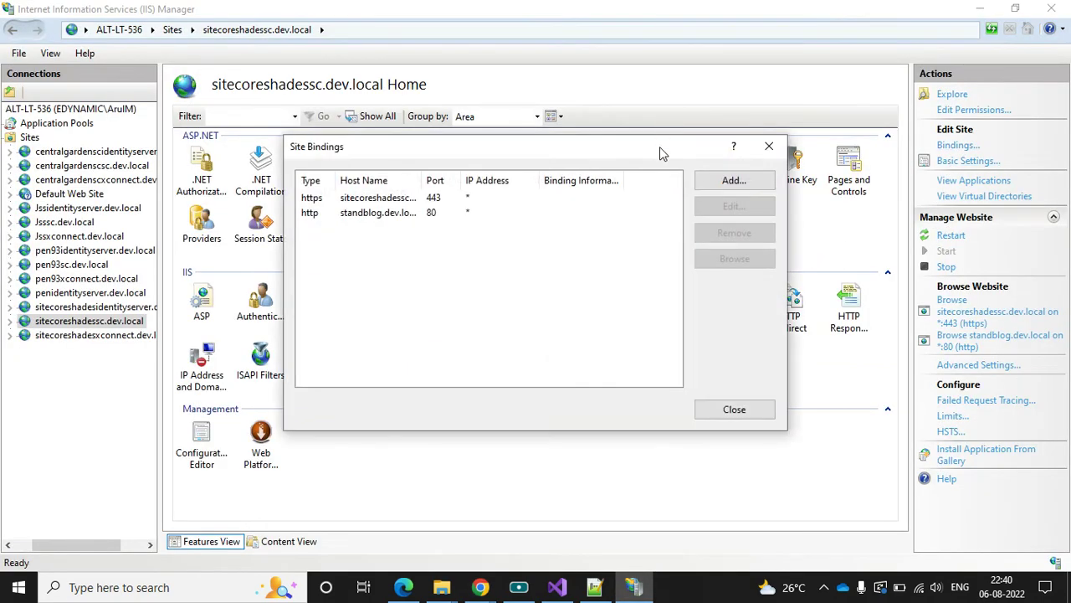
double_click(459, 213)
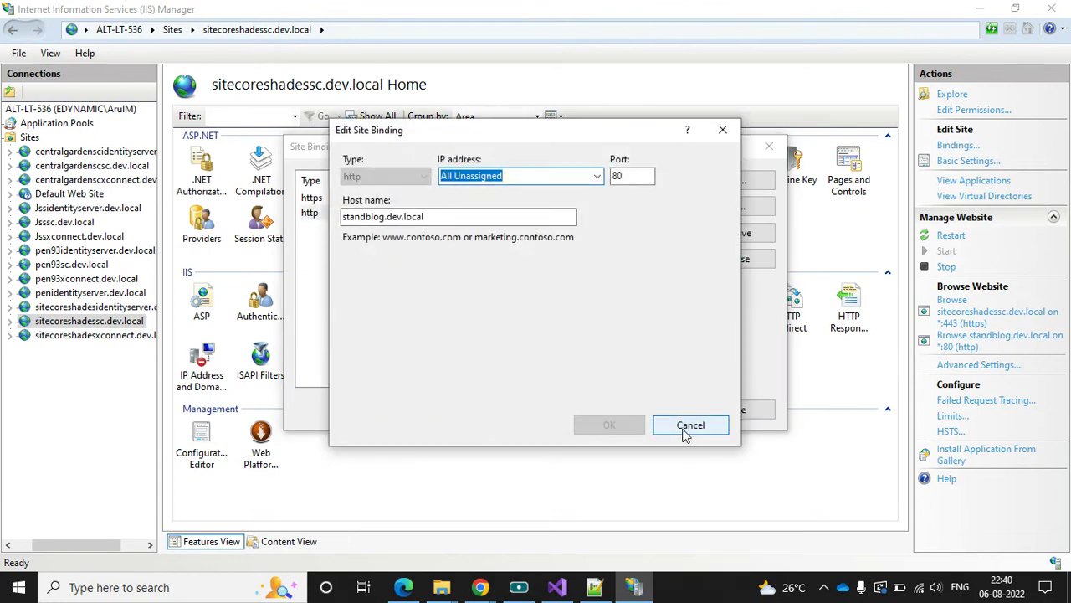
click(688, 420)
click(734, 412)
key(alt+Tab)
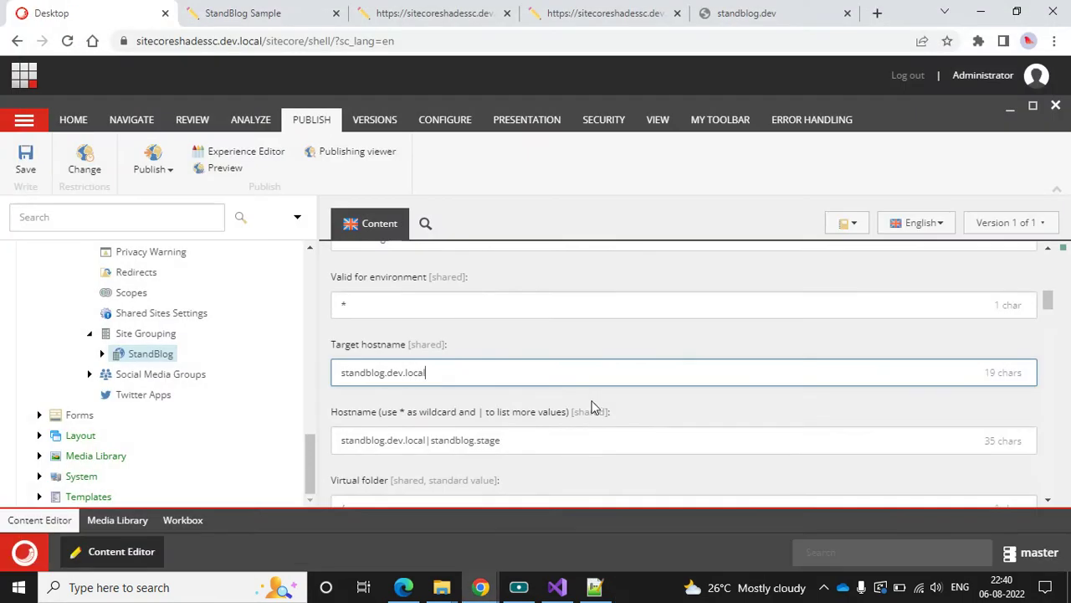
Step: Switch to Edge, confirm the cookie notice on the standblog.dev.local page, and view the Stand CSS Blog template for comparison
click(404, 588)
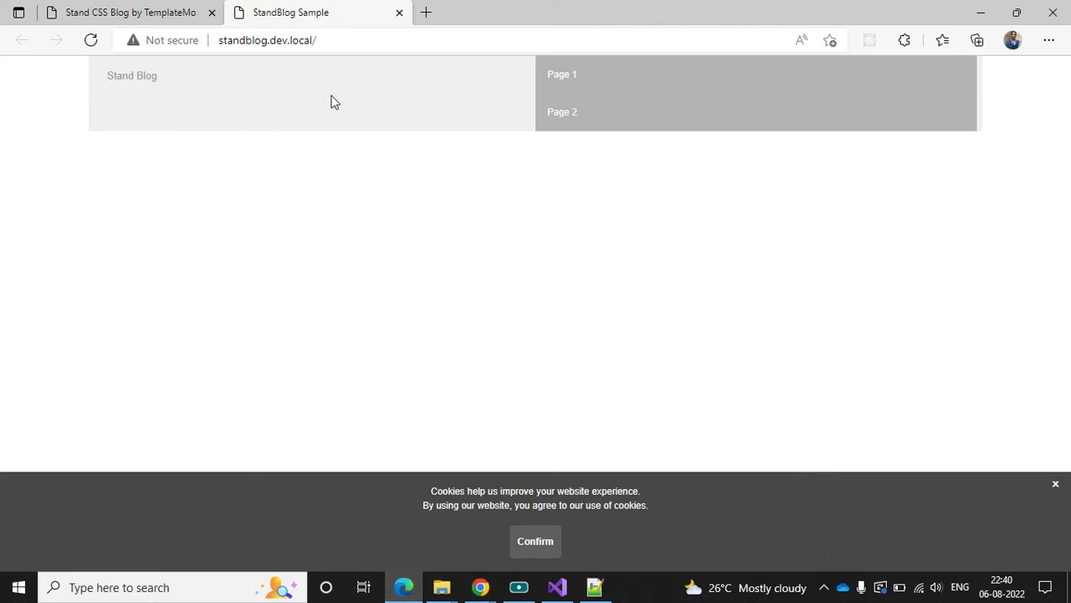
click(542, 546)
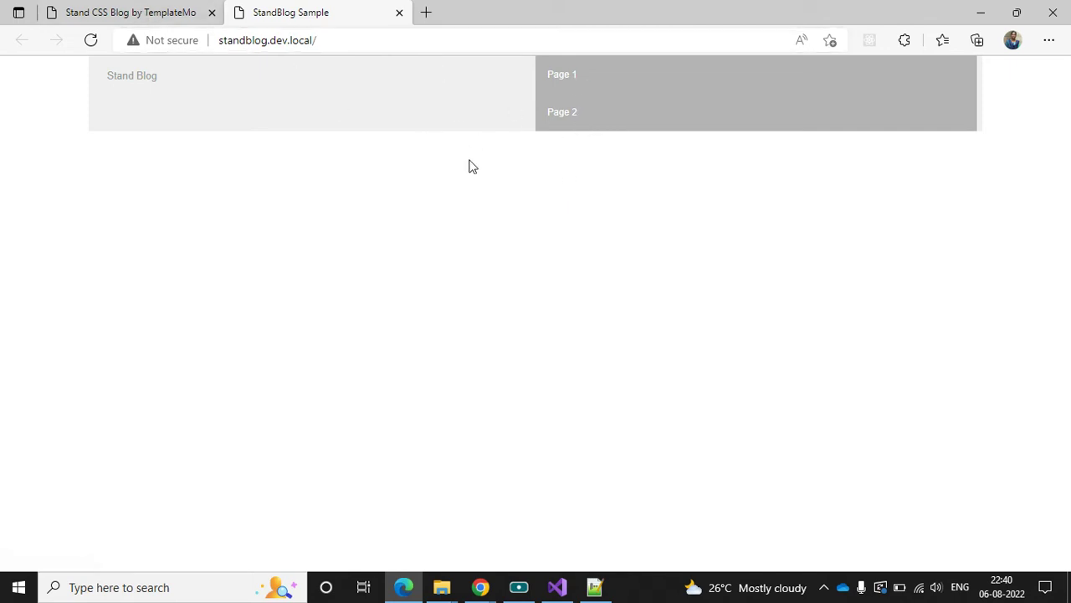
click(162, 12)
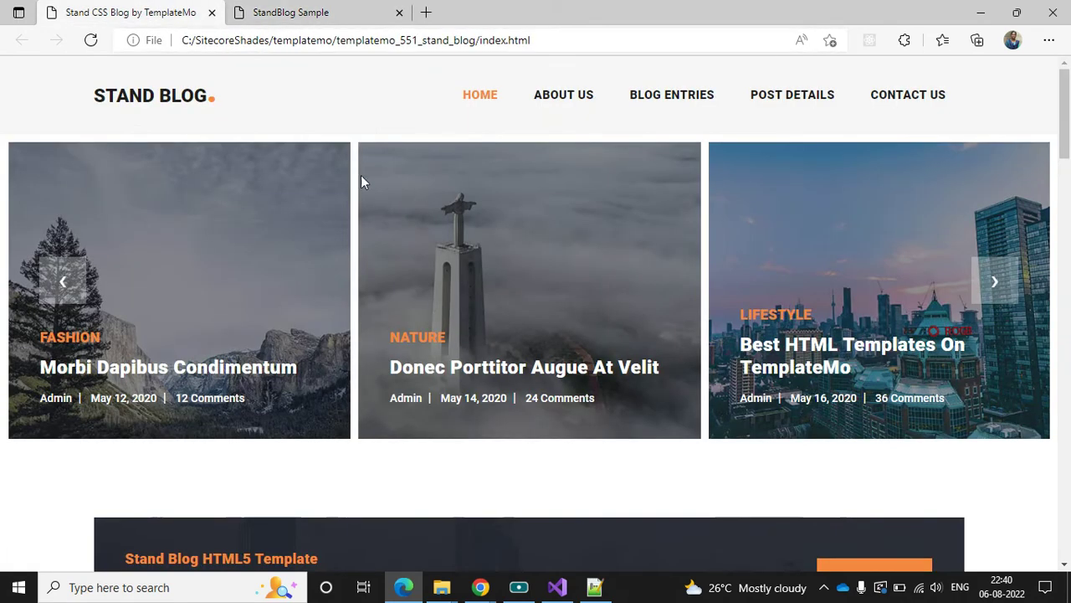
Step: Return to Chrome, close the StandBlog Sample preview and standblog.dev tabs, and show the Header partial design in Experience Editor
mouse_move(481, 587)
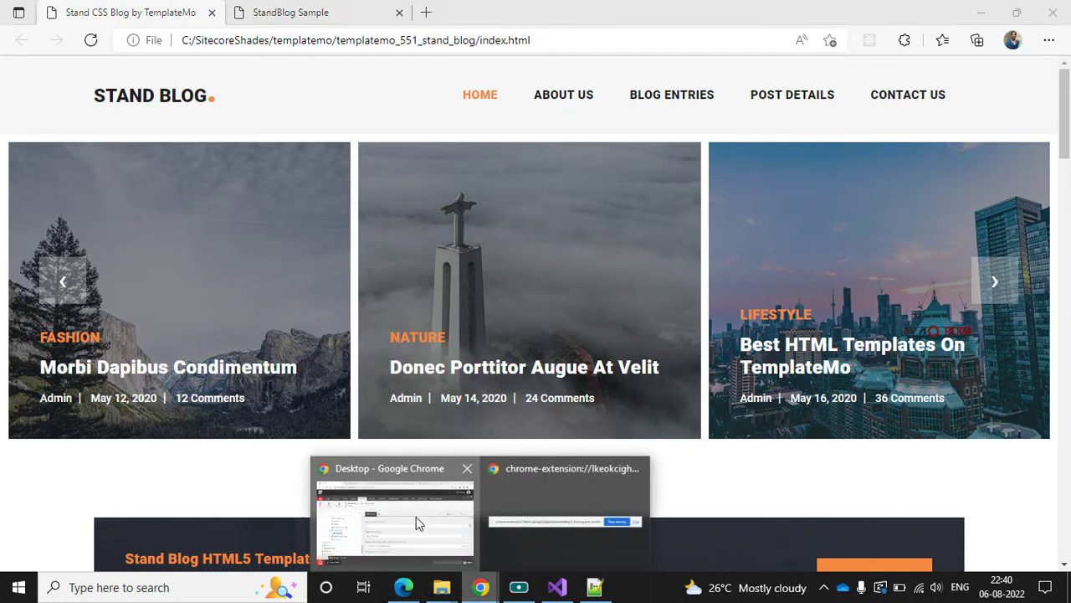
click(416, 517)
scroll(191, 394, up, 10)
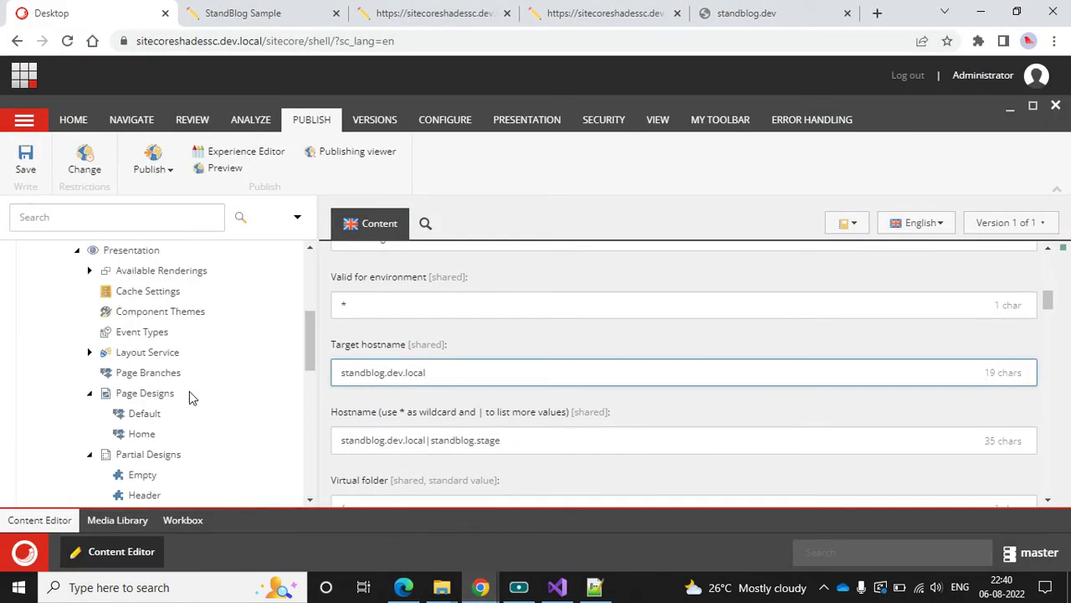
scroll(191, 397, down, 2)
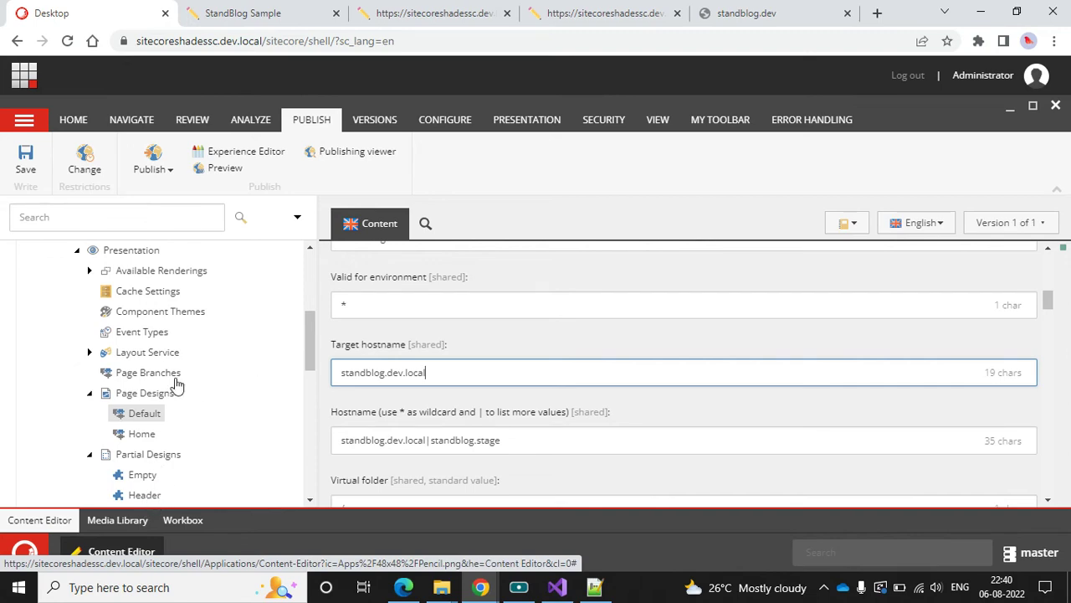
click(315, 15)
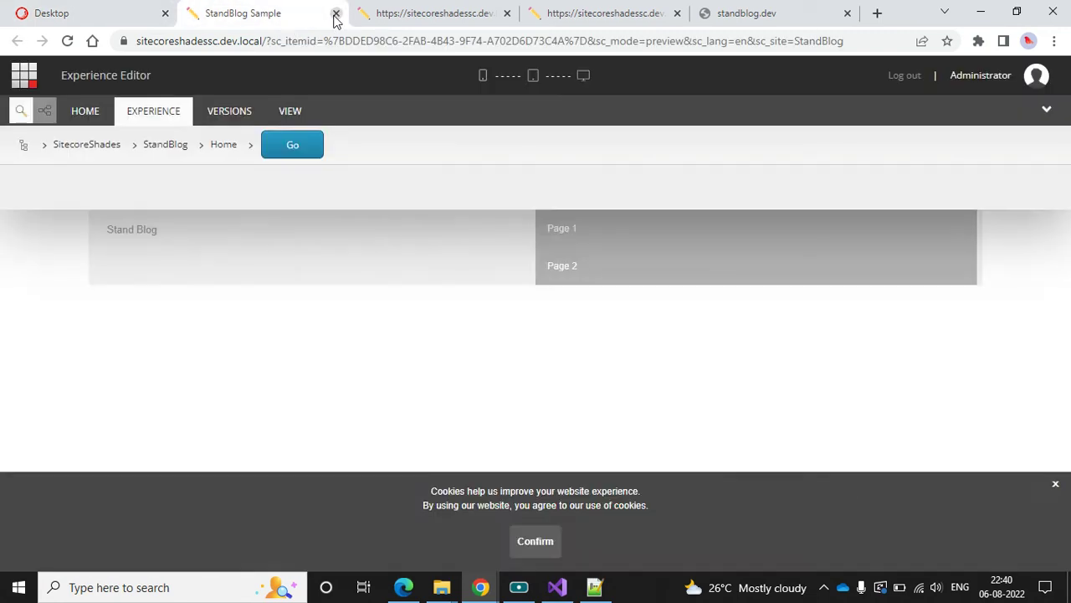
click(336, 14)
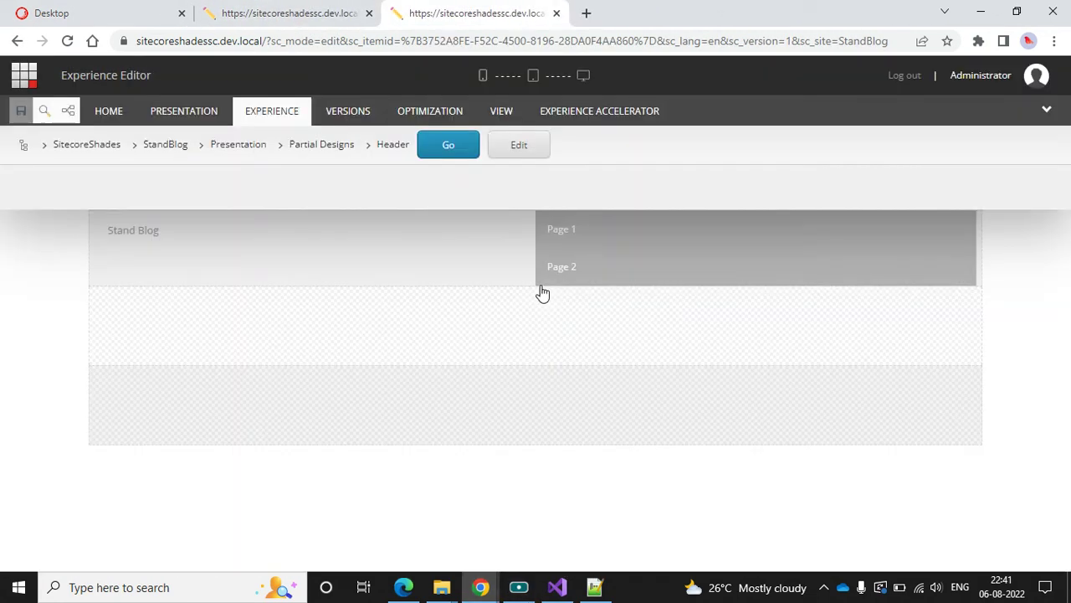
Step: Apply the "Main navigation - Drop down horizontal" style to the header's Navigation component through its component properties
click(609, 264)
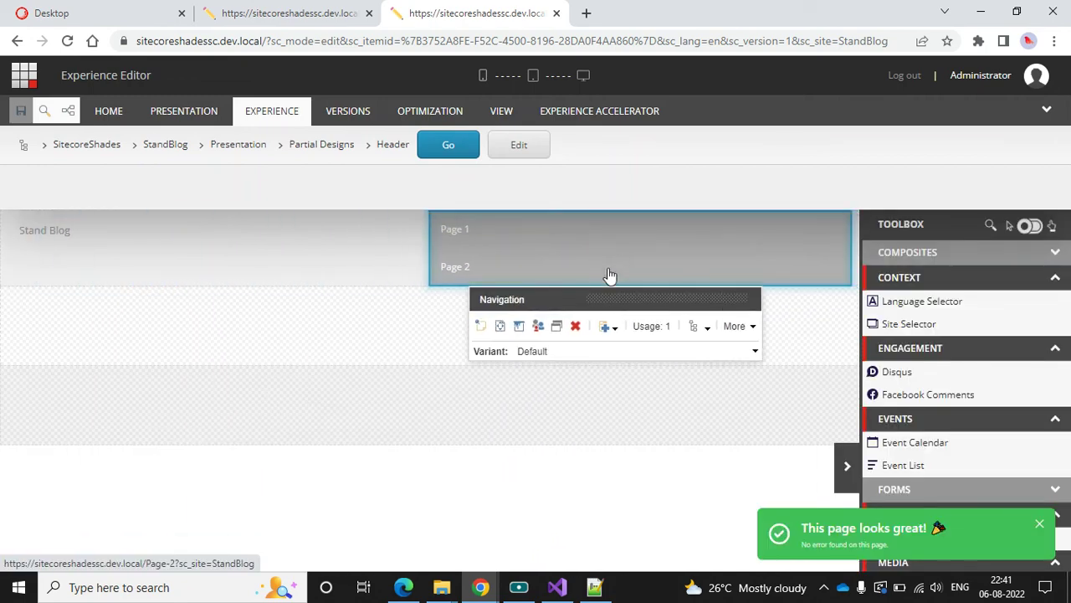
click(746, 326)
click(765, 382)
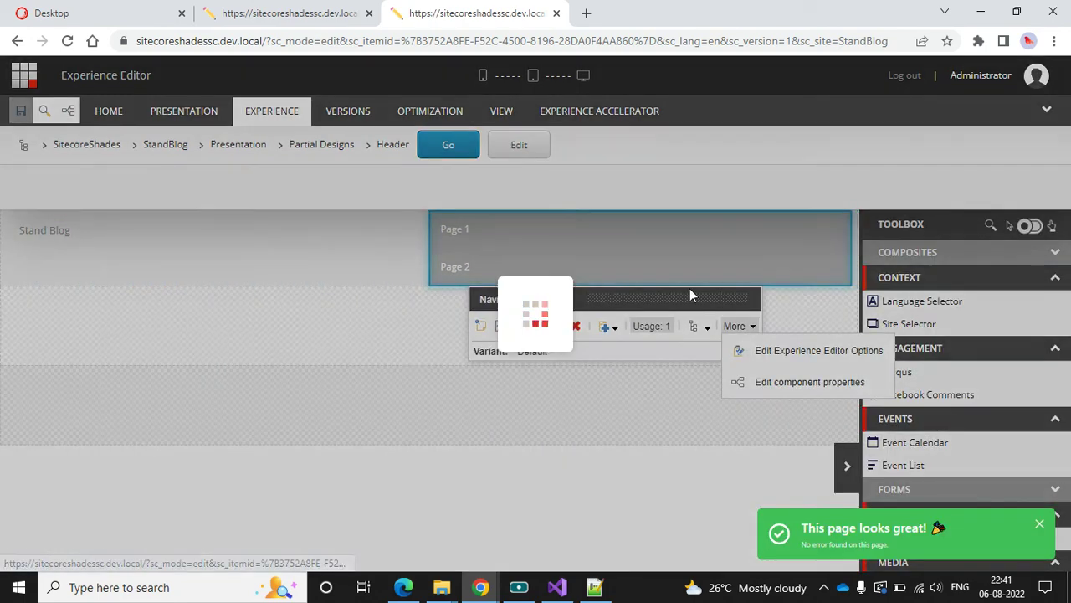
scroll(654, 298, down, 5)
scroll(653, 298, down, 6)
scroll(654, 298, up, 3)
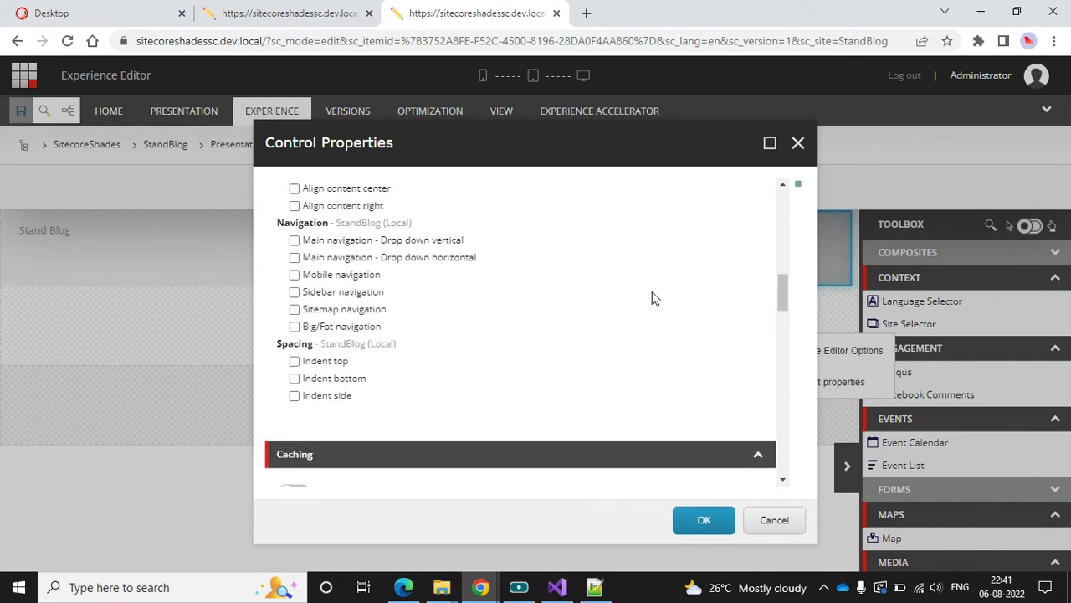
scroll(653, 299, up, 2)
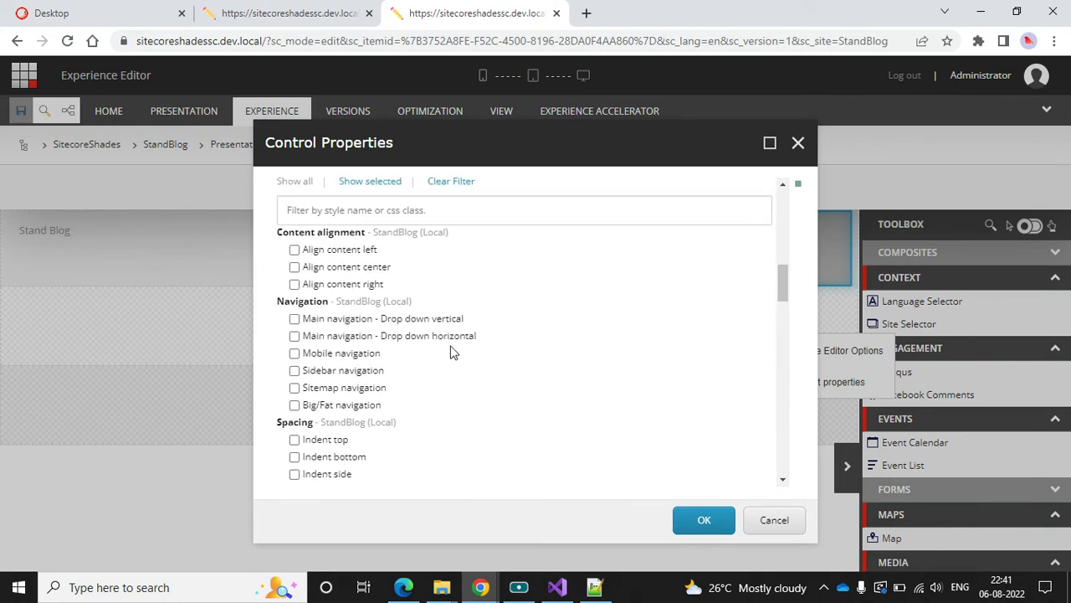
click(294, 336)
click(704, 520)
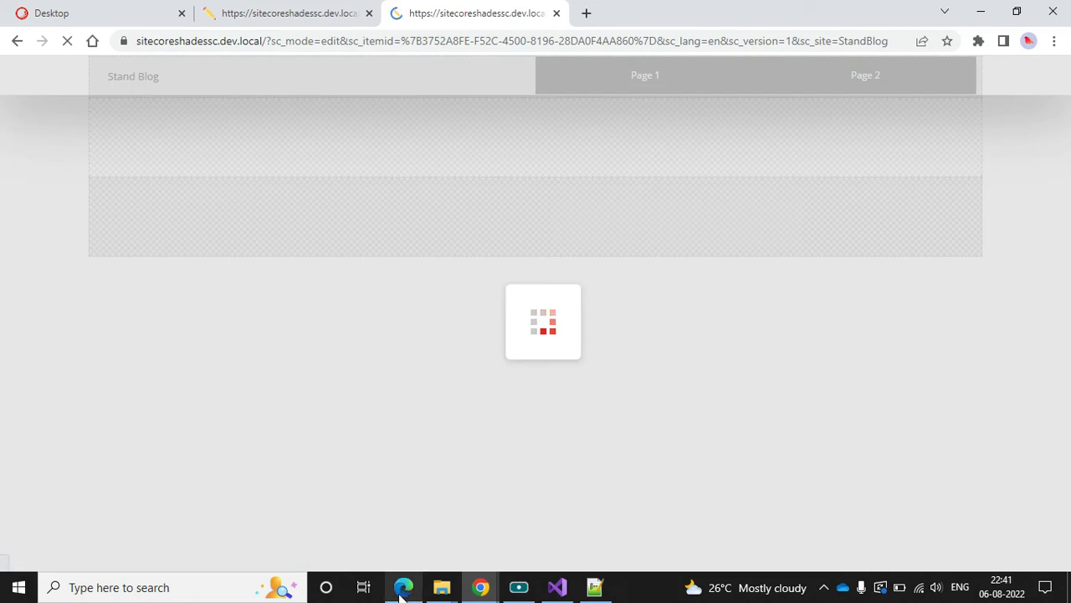
Step: Reload the standblog.dev.local page in Edge to check the header navigation, and return to the Header partial design in Chrome
click(404, 587)
key(ctrl+Tab)
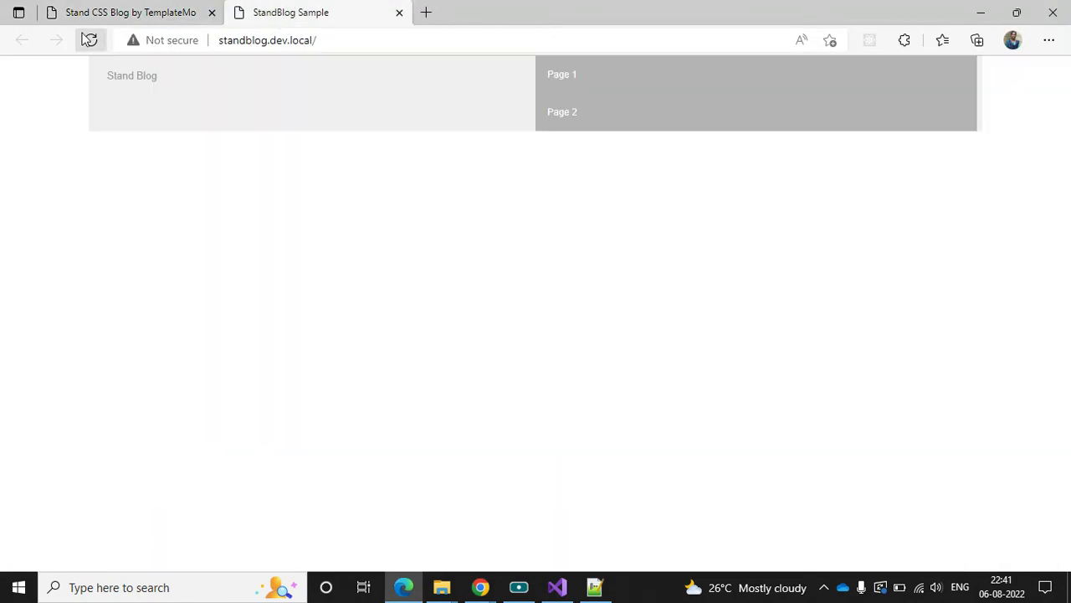
click(88, 39)
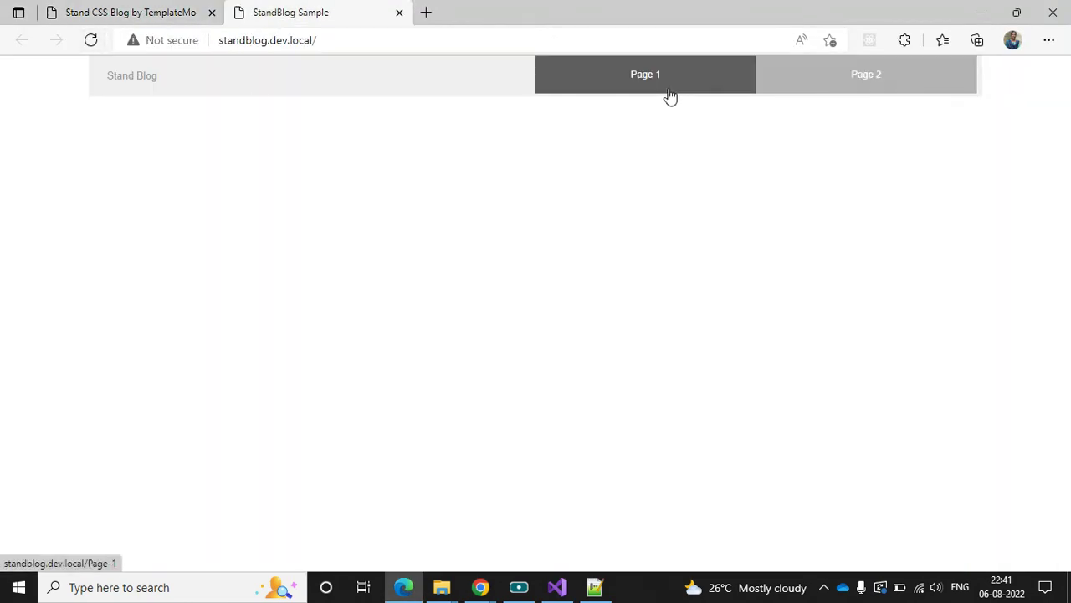
click(480, 587)
click(421, 523)
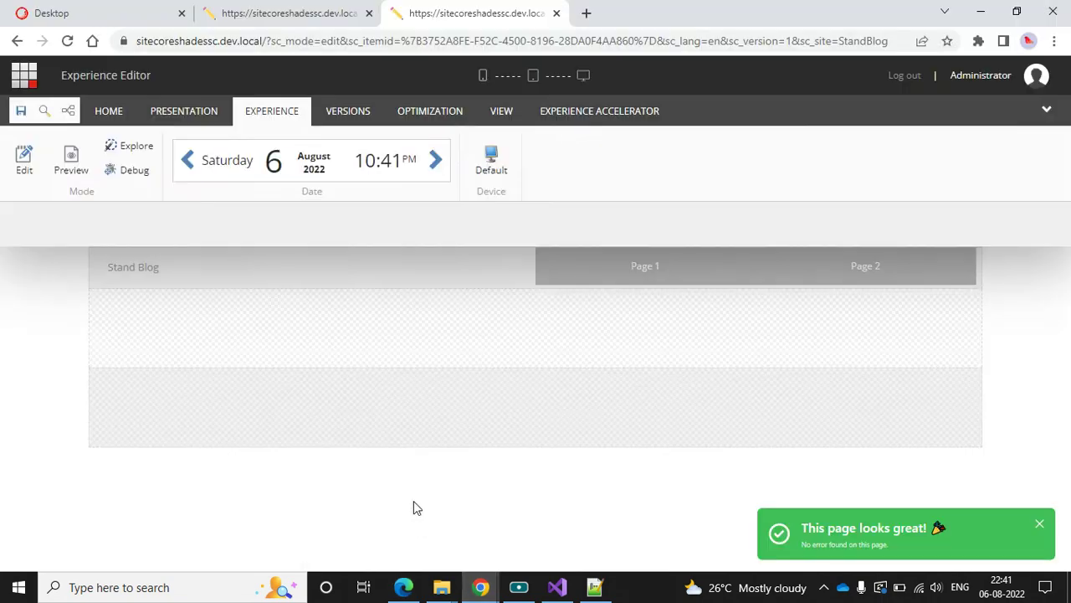
Step: Inspect the Stand Blog template in Edge with iPhone SE device emulation at 100% zoom and expand its mobile navigation menu
click(403, 587)
click(291, 10)
click(73, 10)
right_click(447, 525)
click(481, 505)
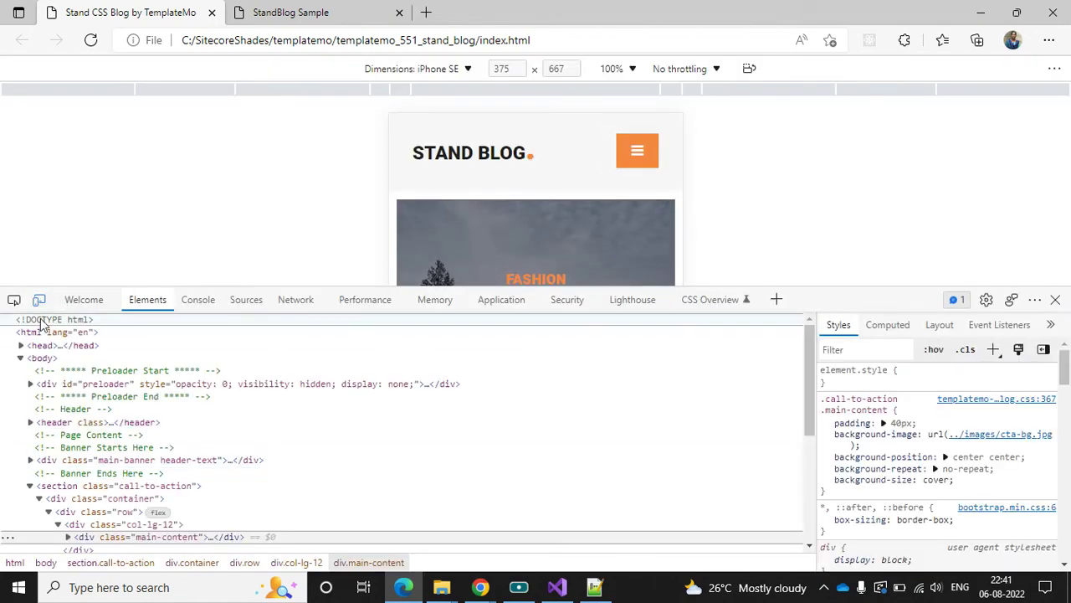
click(39, 299)
click(38, 300)
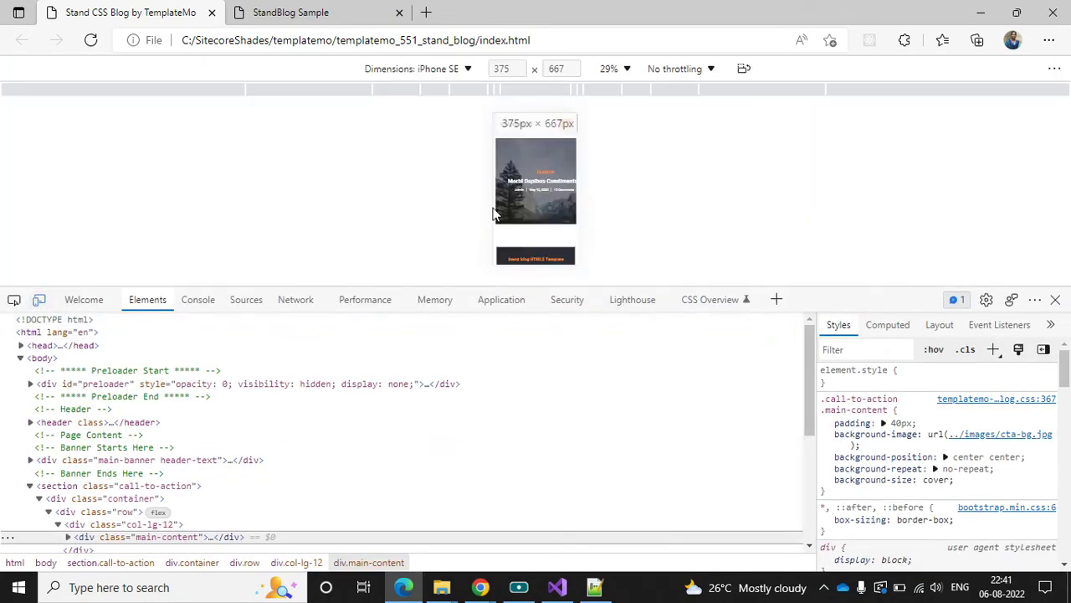
click(612, 69)
click(645, 140)
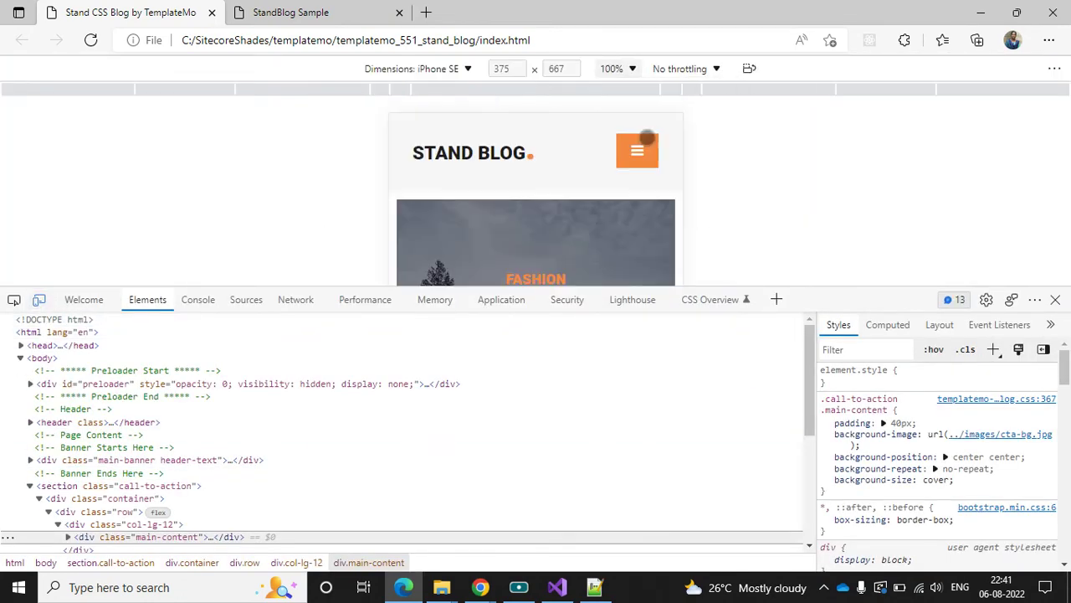
click(637, 152)
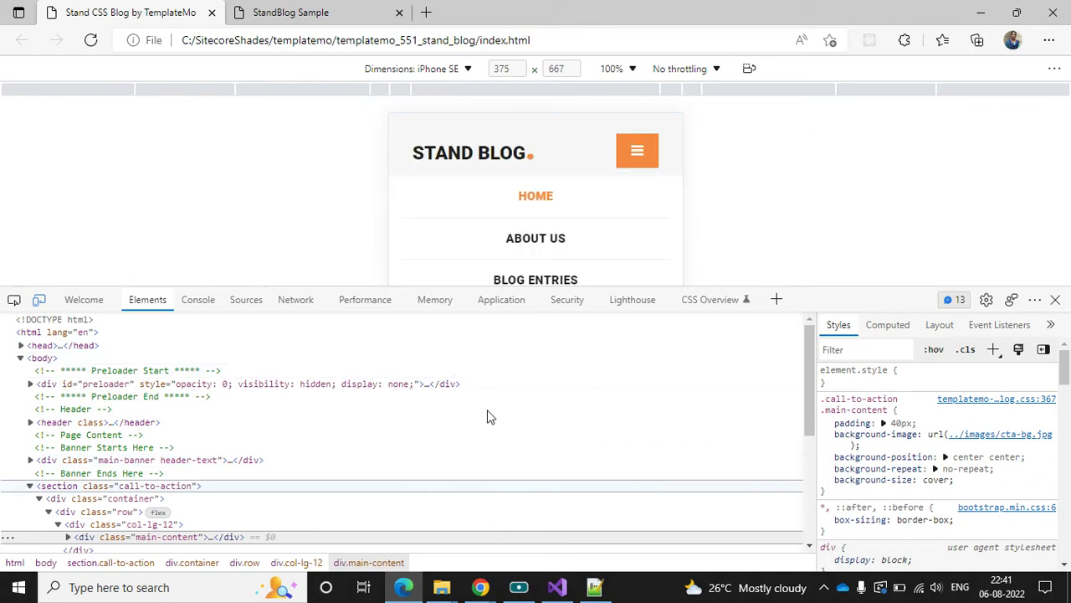
Step: Return to the Header partial design in Chrome and select the Splitter (Columns) component that holds the logo text and navigation
mouse_move(475, 588)
click(388, 473)
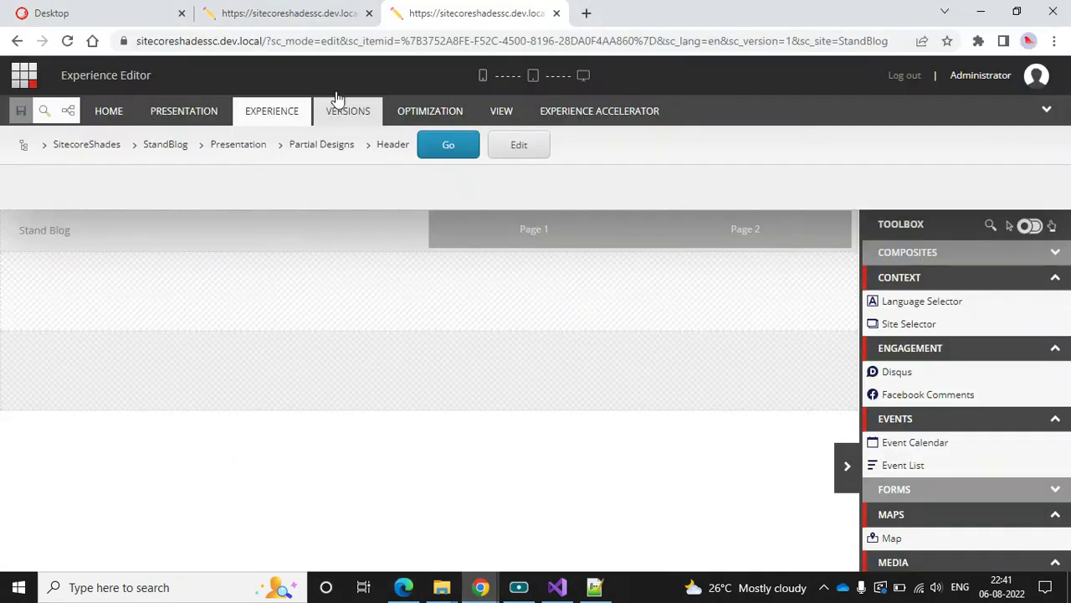
right_click(513, 510)
click(454, 443)
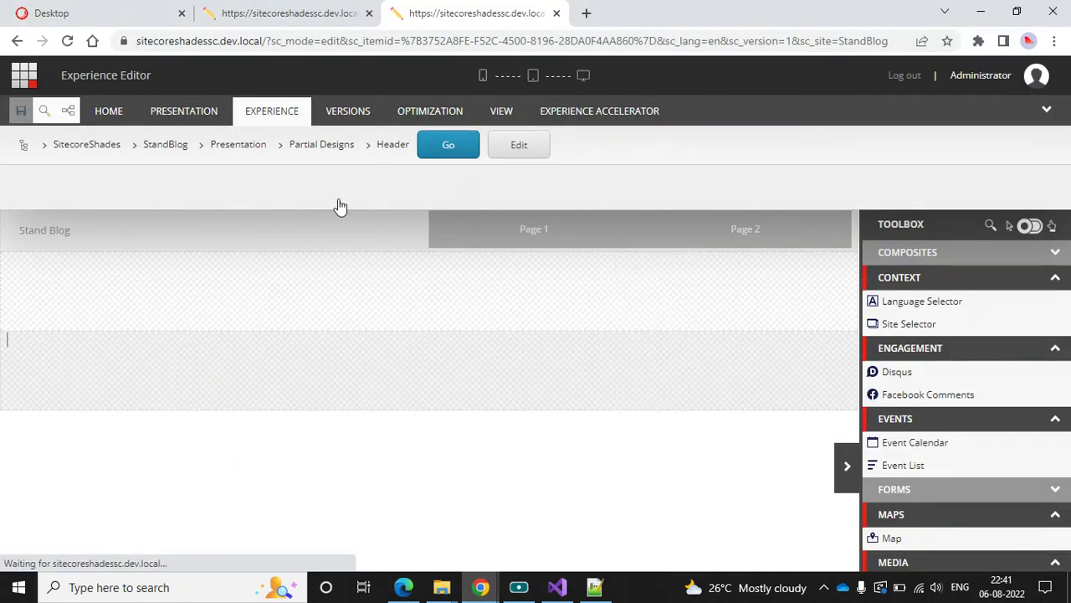
click(387, 239)
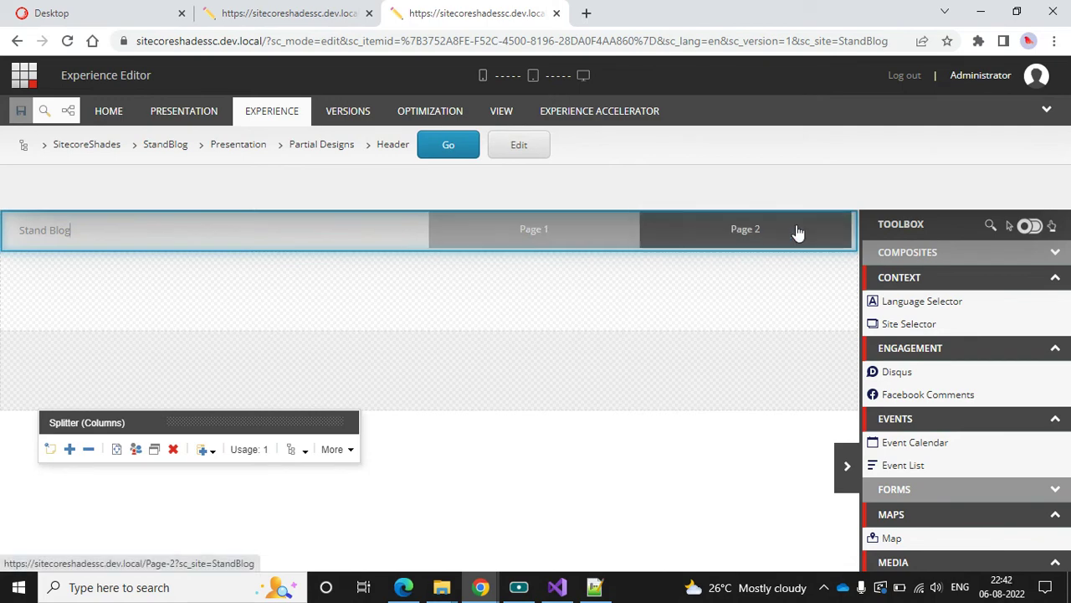
click(418, 243)
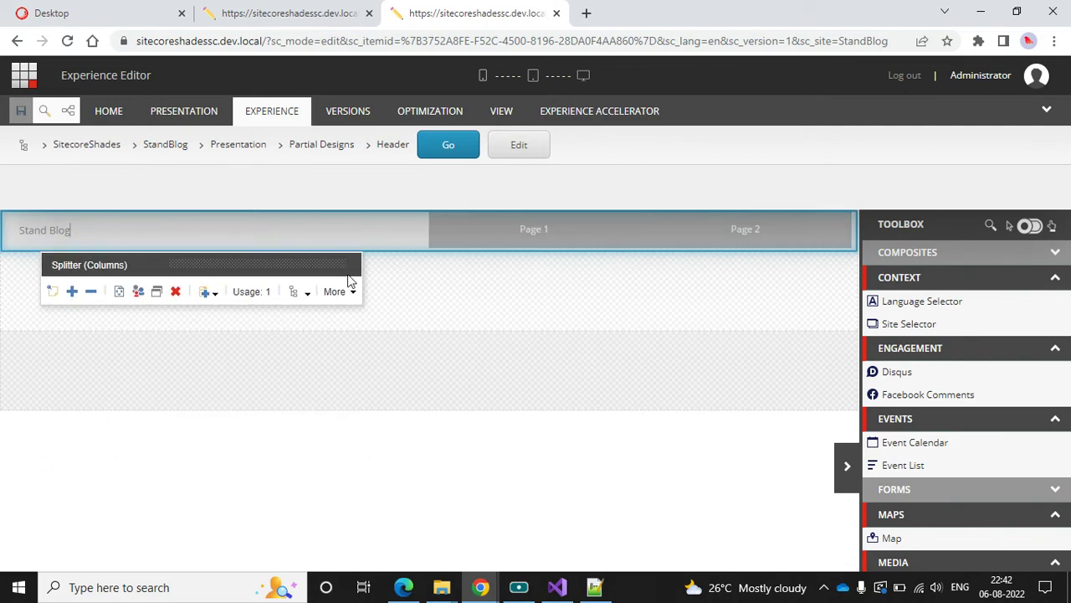
click(330, 244)
click(852, 233)
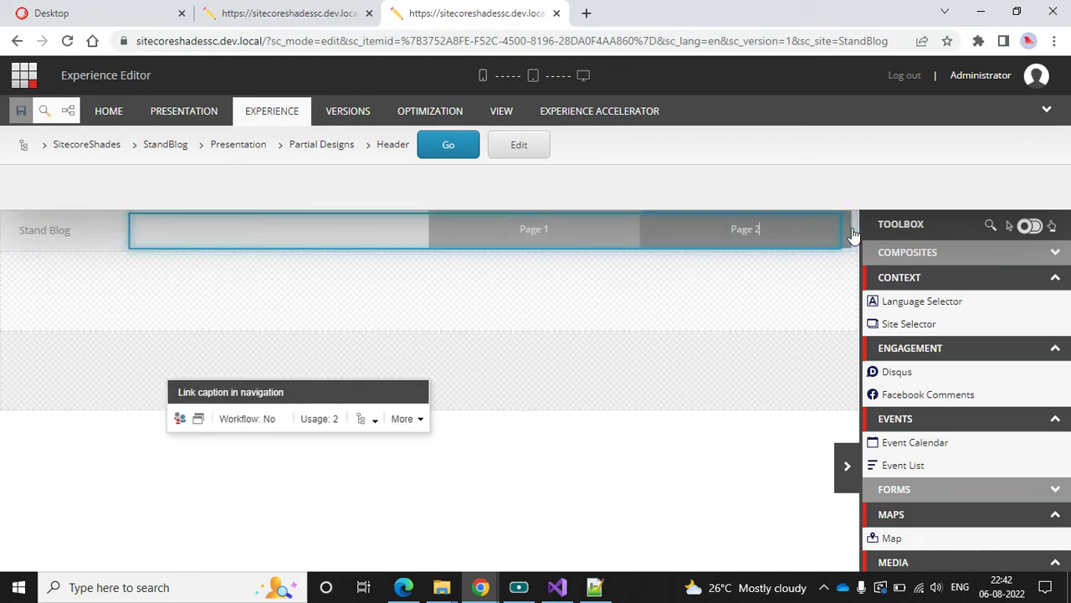
click(419, 236)
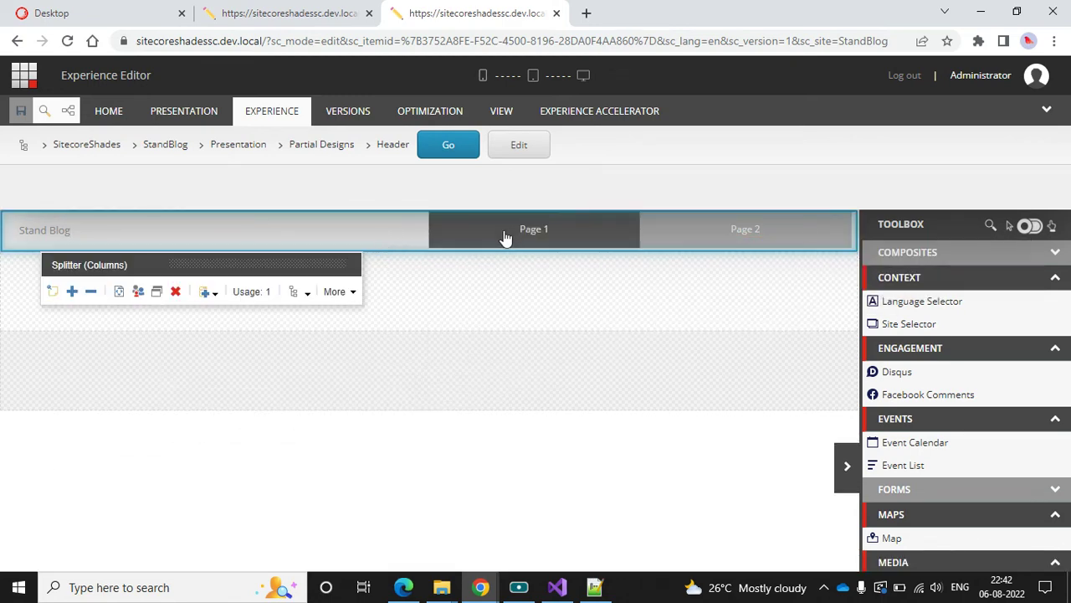
Step: Select the Navigation component's parent Splitter (Columns), and then its column-2-2 placeholder, from the component's ancestors
click(510, 234)
click(708, 292)
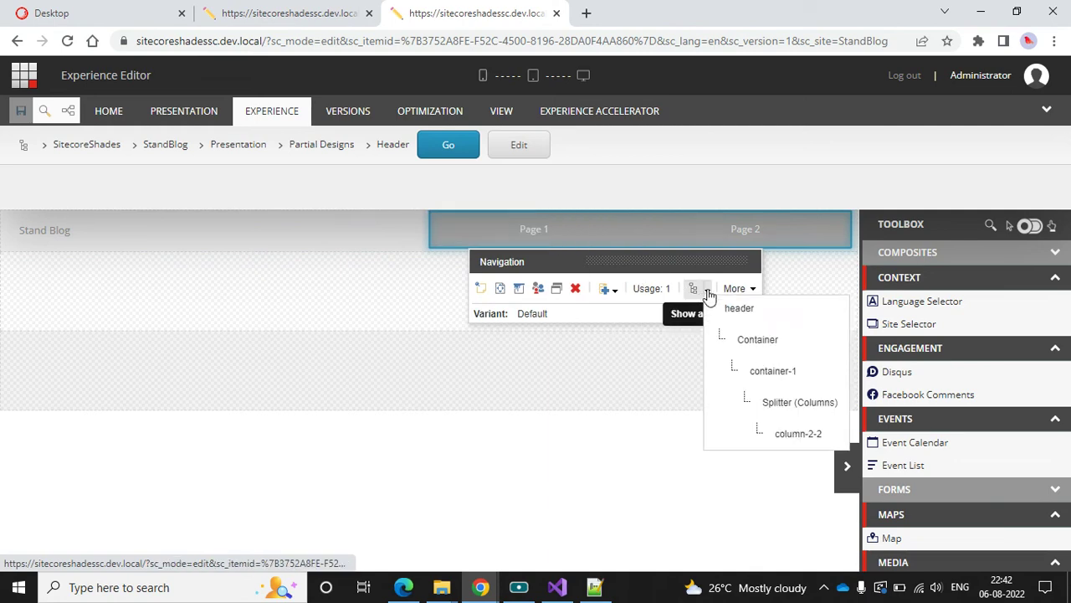
click(789, 408)
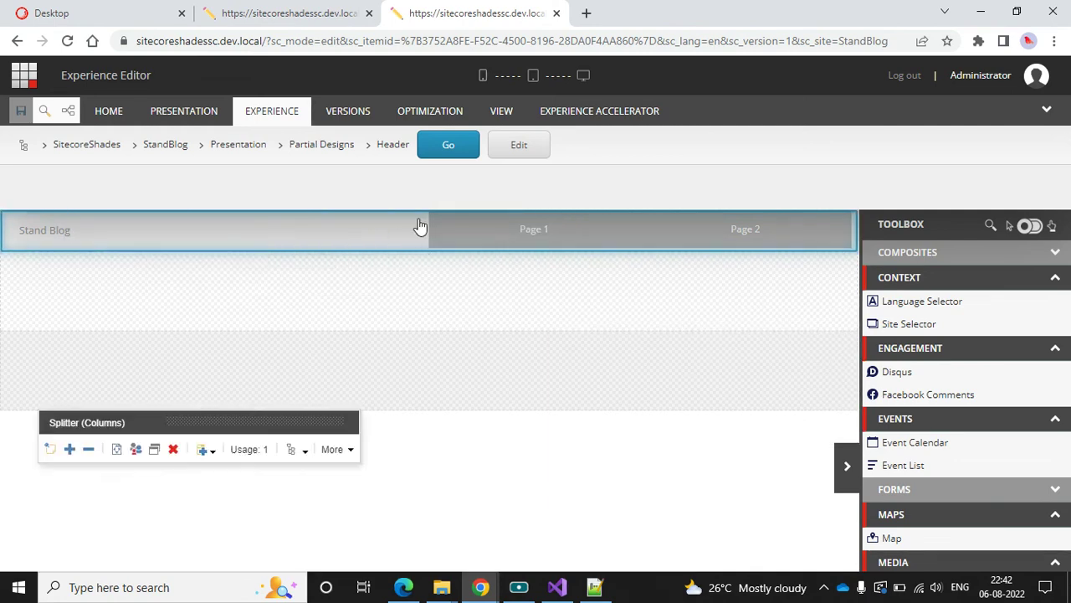
click(469, 231)
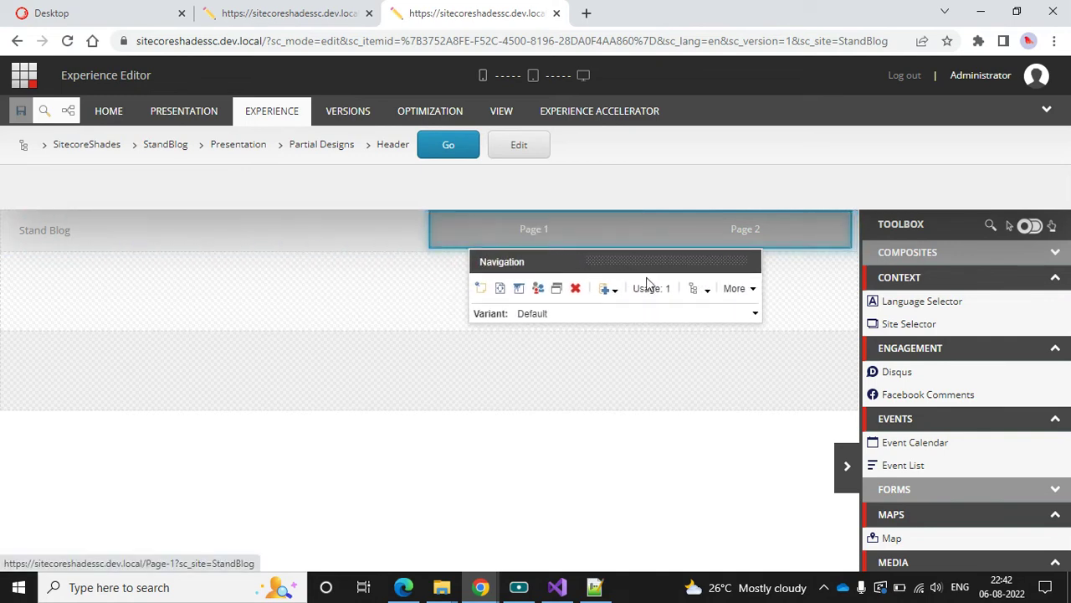
click(695, 288)
click(795, 439)
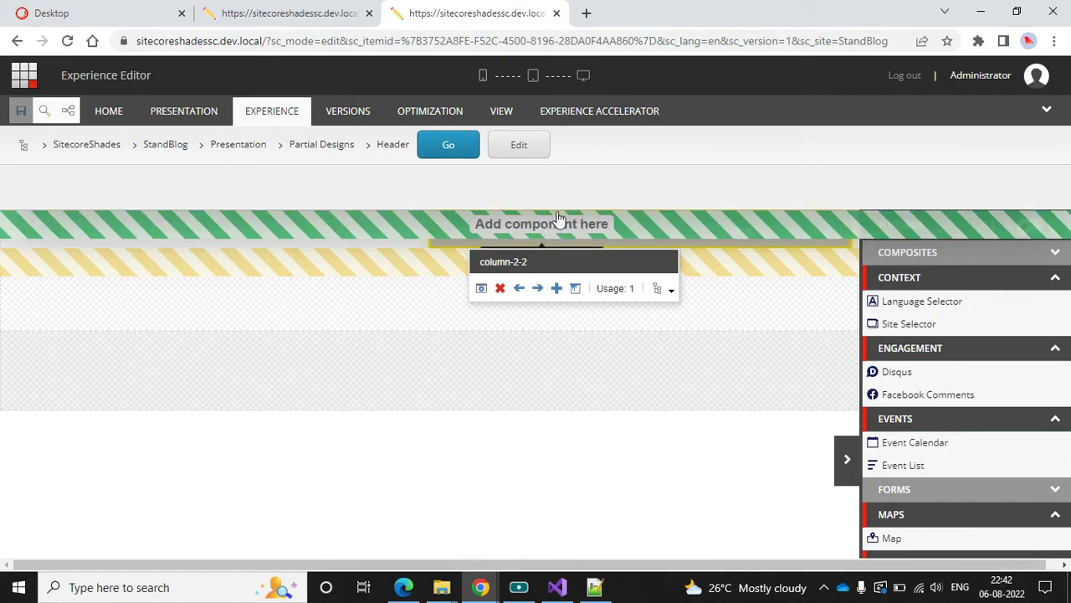
Step: Add a Toggle component from the Page Structure renderings to the column-2-2 placeholder below the header navigation
click(697, 232)
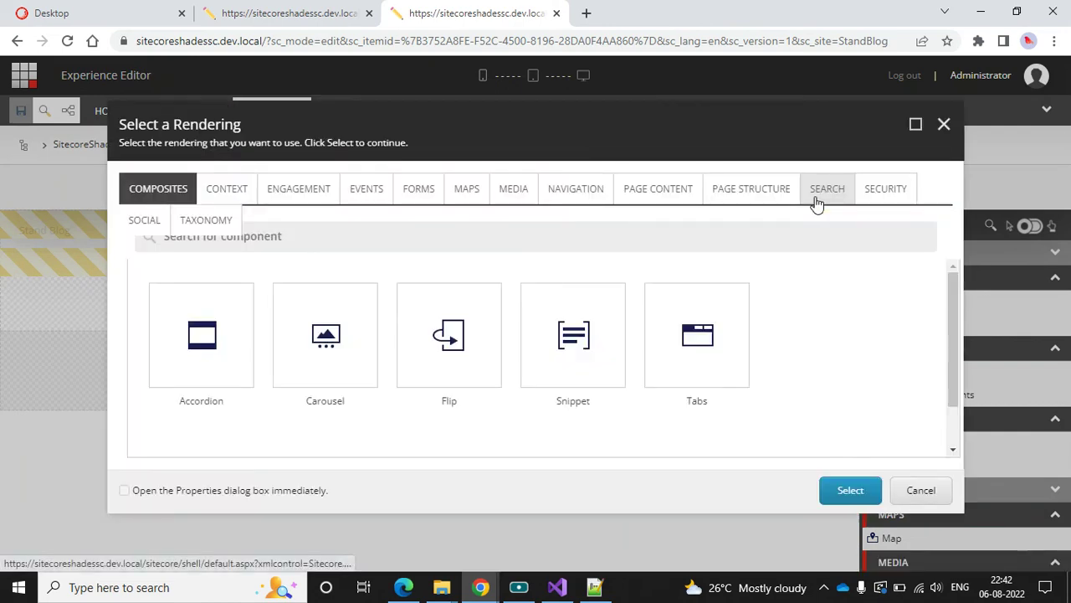
click(425, 236)
text(togg)
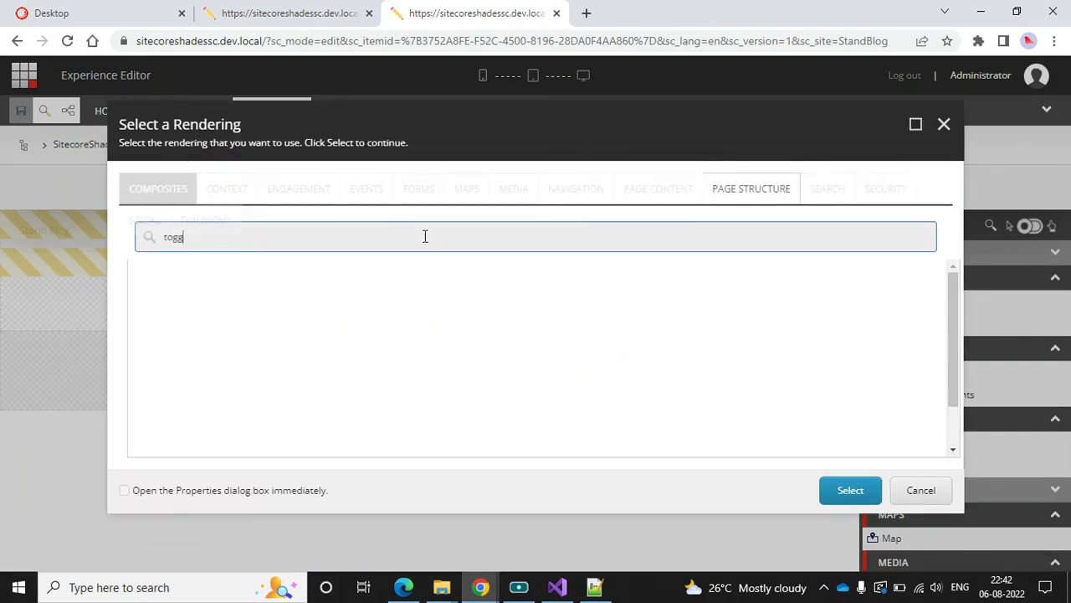
click(770, 185)
click(175, 347)
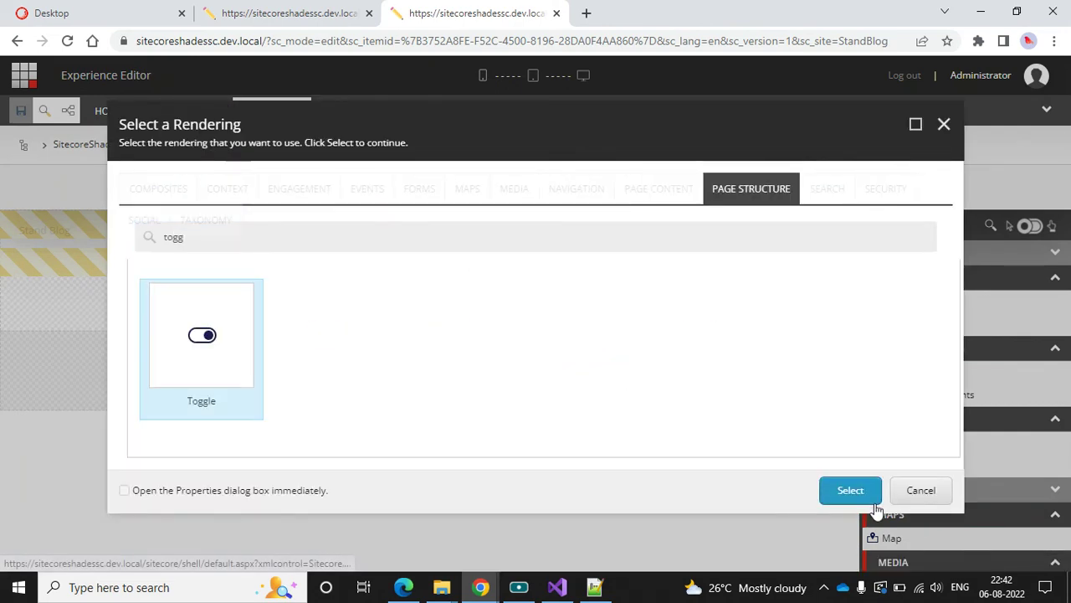
click(858, 490)
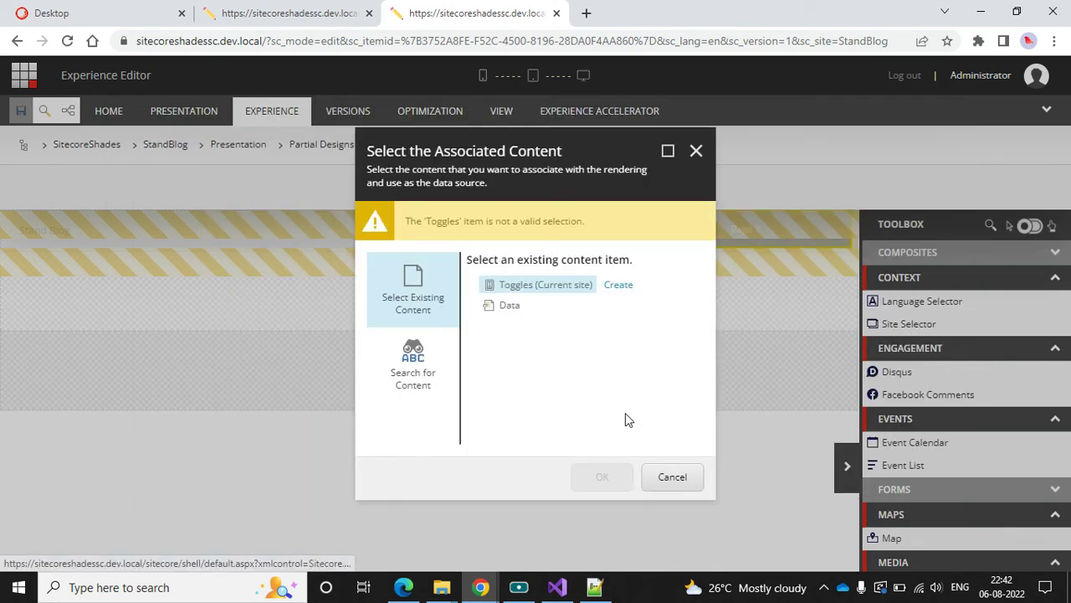
Step: Create a Toggle item named "Header Toggle" under Toggles (Current site) as the component's associated content
click(623, 285)
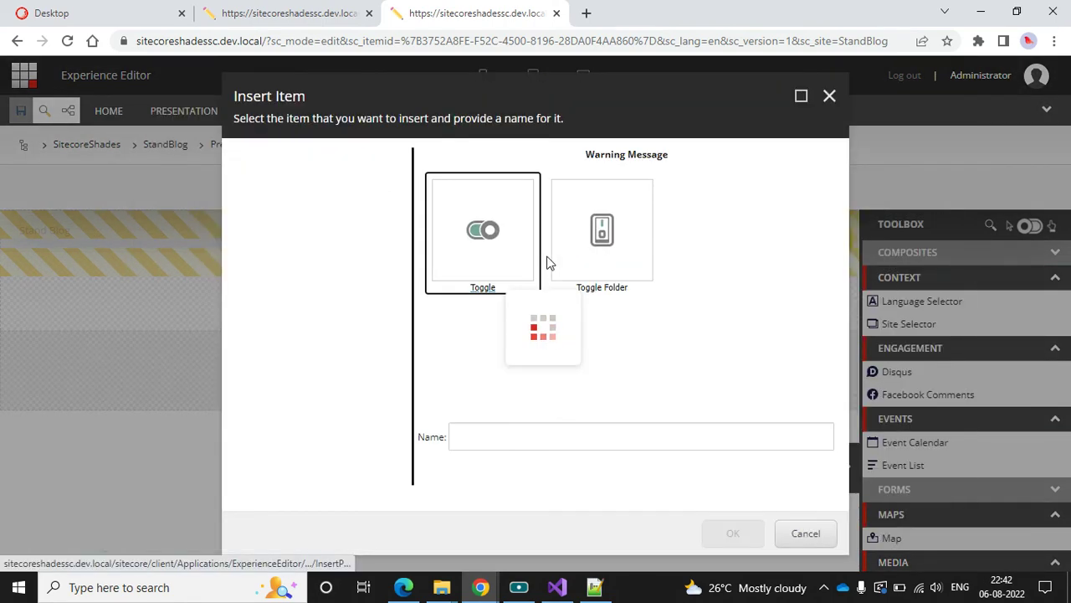
click(483, 435)
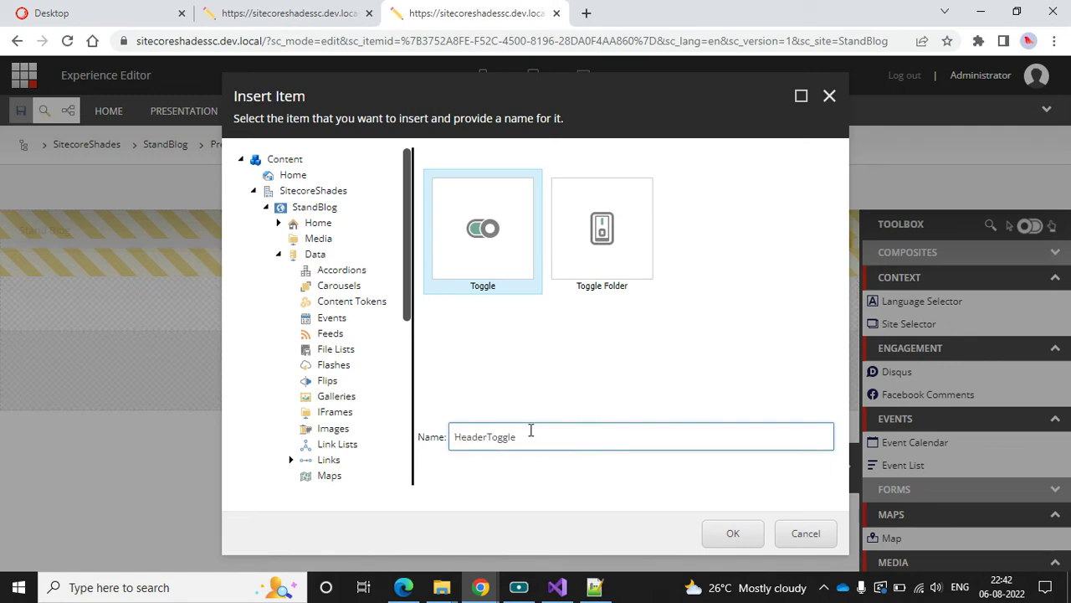
text(Header)
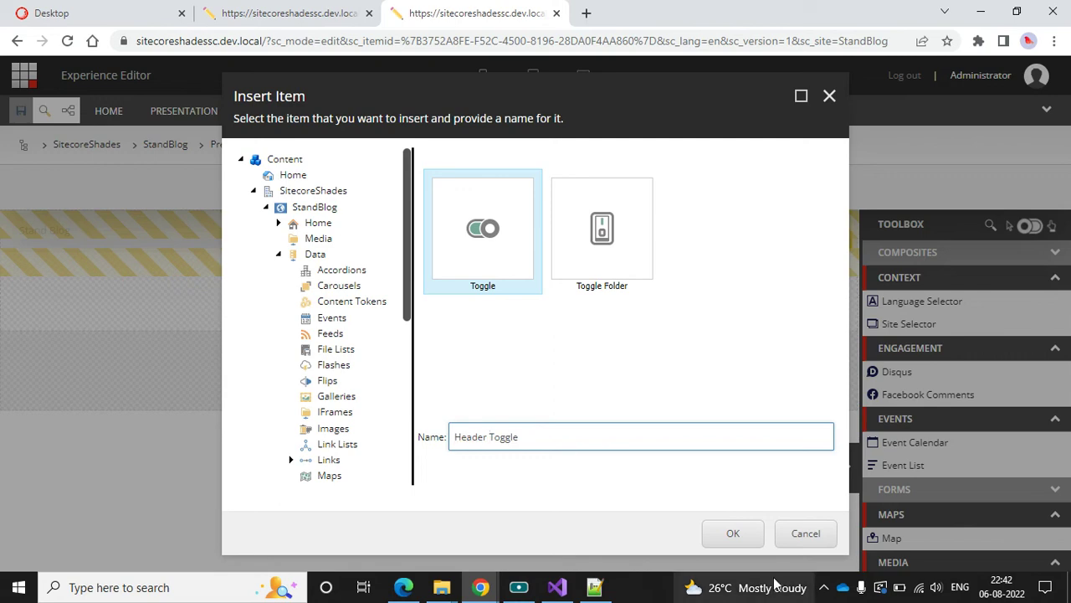
click(734, 533)
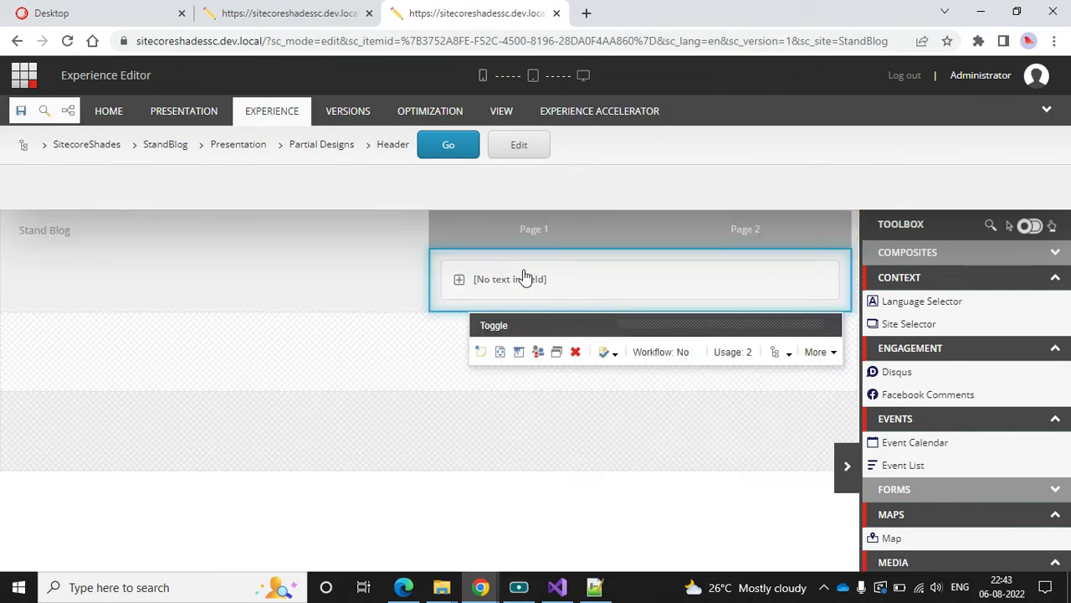
Step: Expand the Toggle component to expose its inner placeholder, and save the Header partial design
click(524, 279)
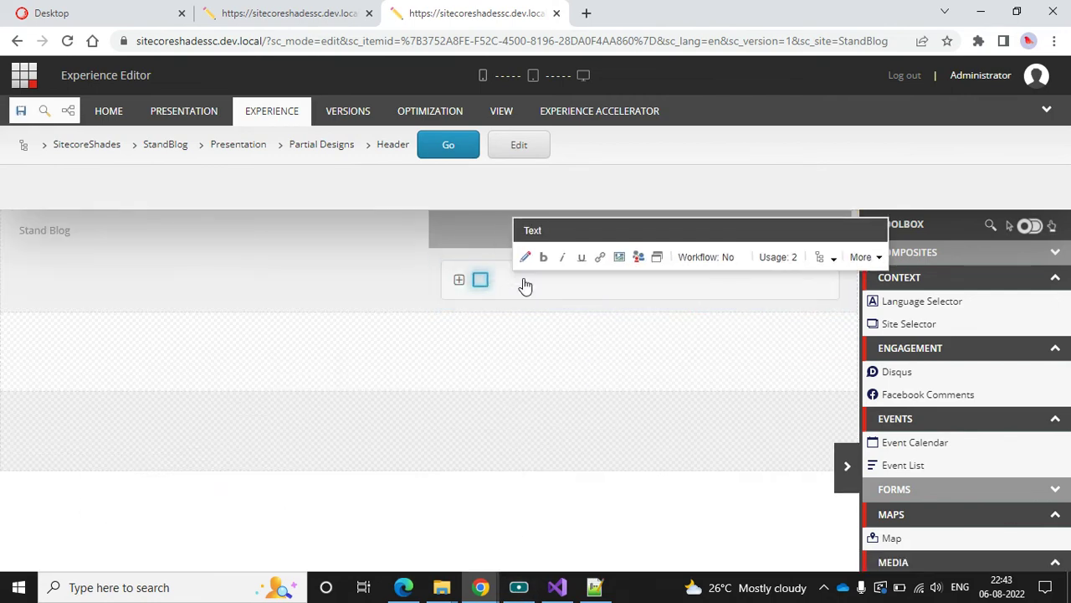
click(459, 281)
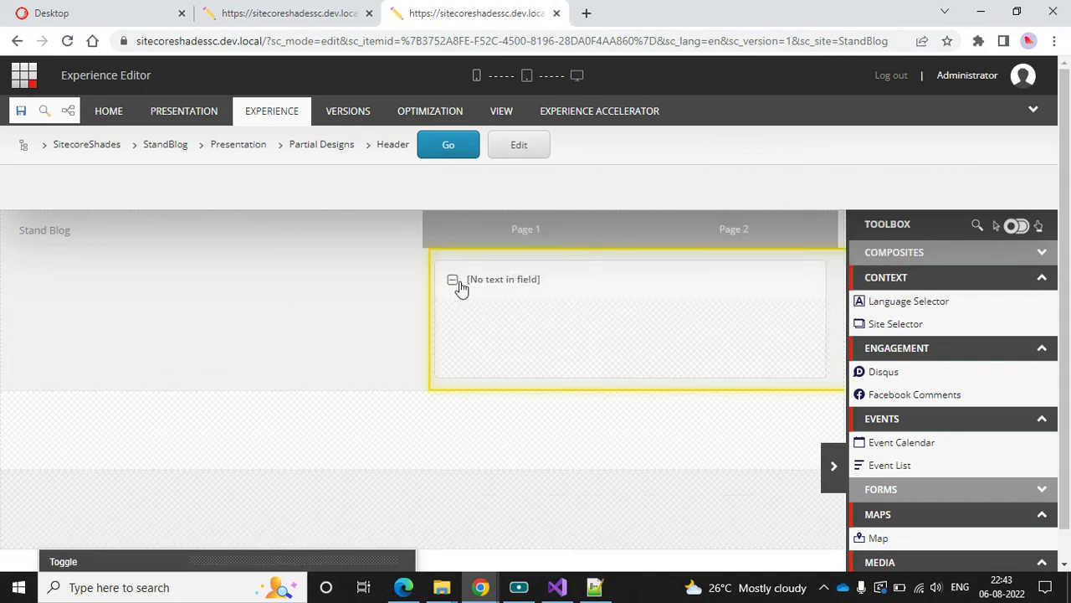
click(601, 351)
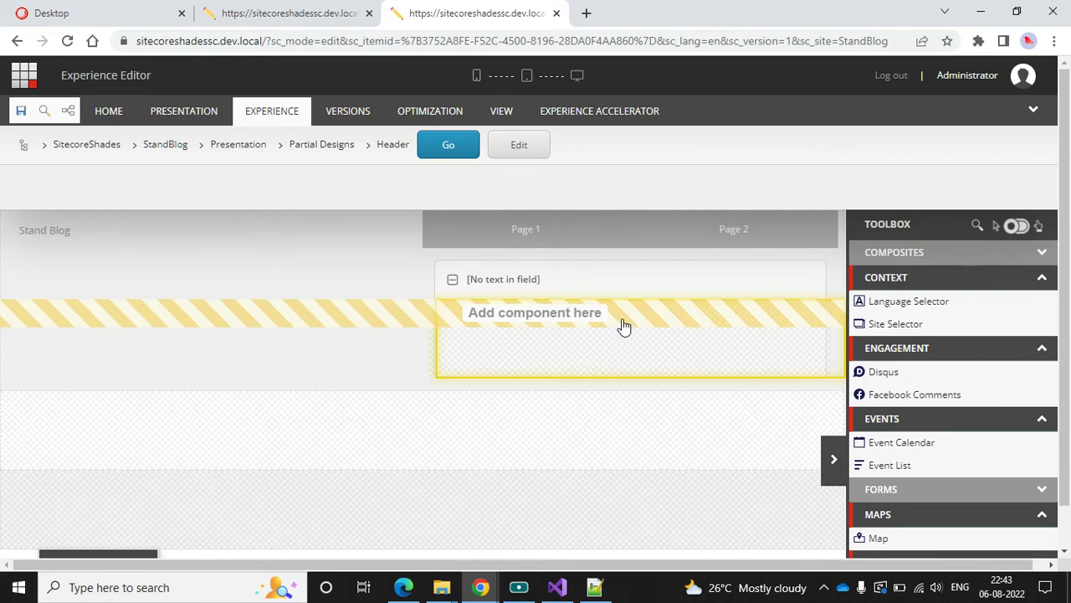
key(ctrl+s)
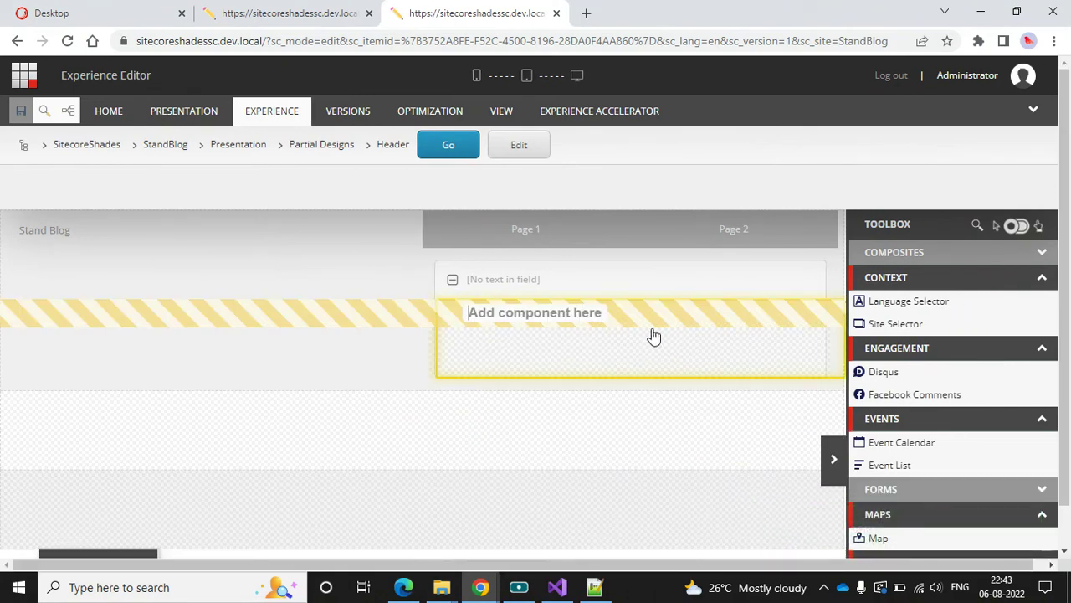
Step: Add a Navigation component to the placeholder inside the Toggle and save the Header partial design
scroll(999, 402, down, 5)
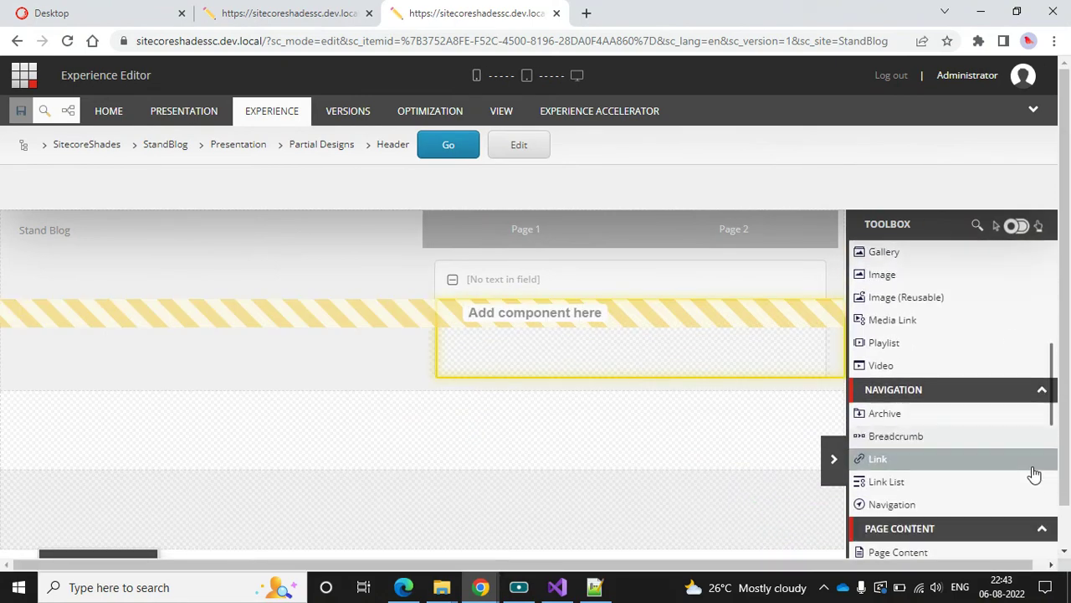
scroll(1010, 351, down, 3)
scroll(1012, 435, up, 1)
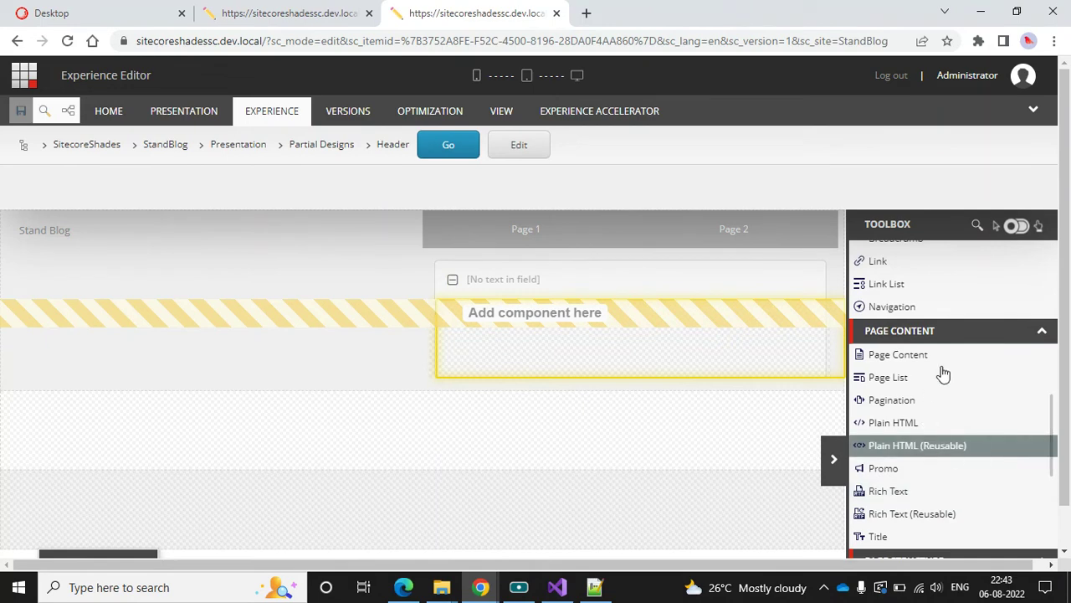
drag(937, 316, 636, 335)
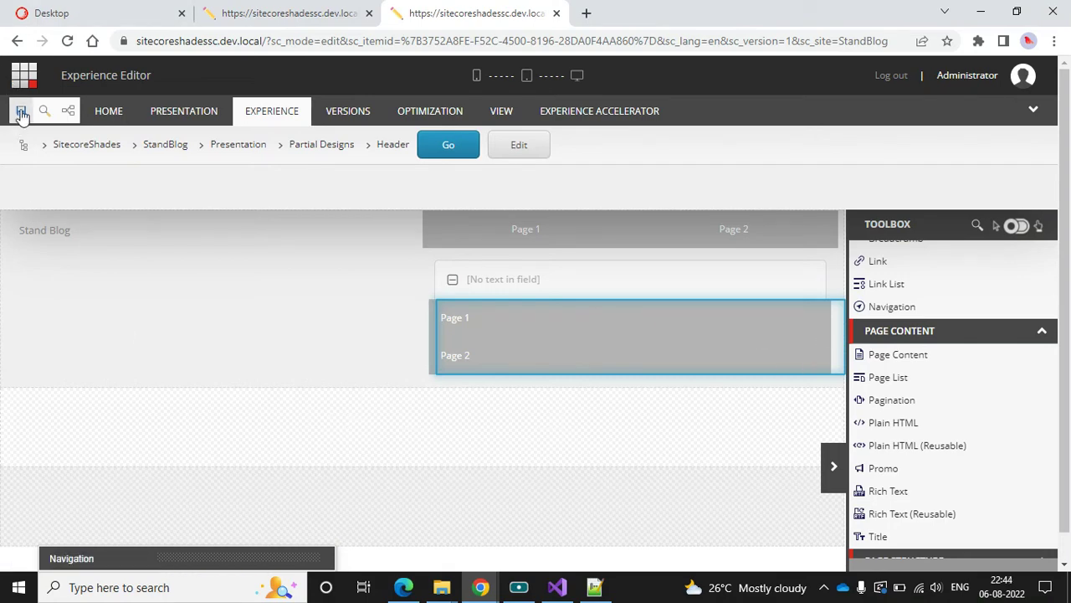
click(688, 369)
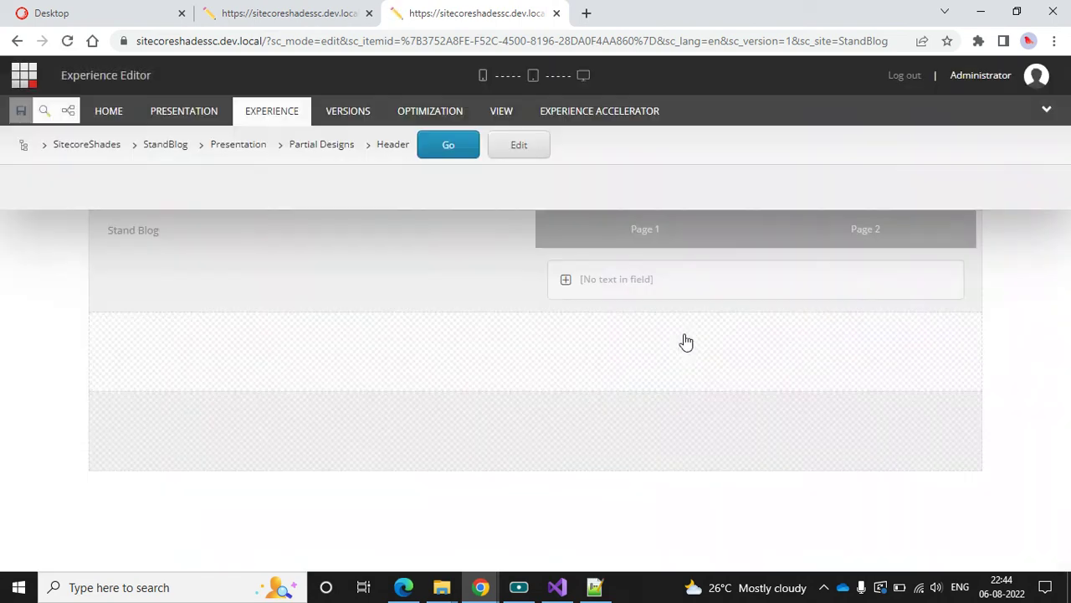
Step: Expand the Toggle, select the Navigation component inside it, and open that component's control properties
click(453, 279)
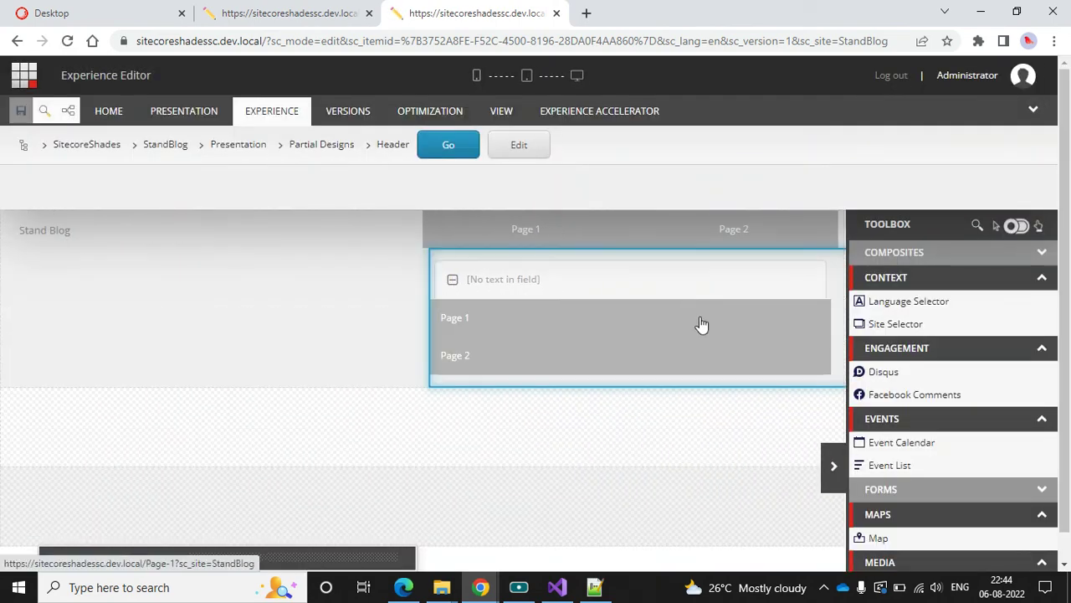
click(758, 329)
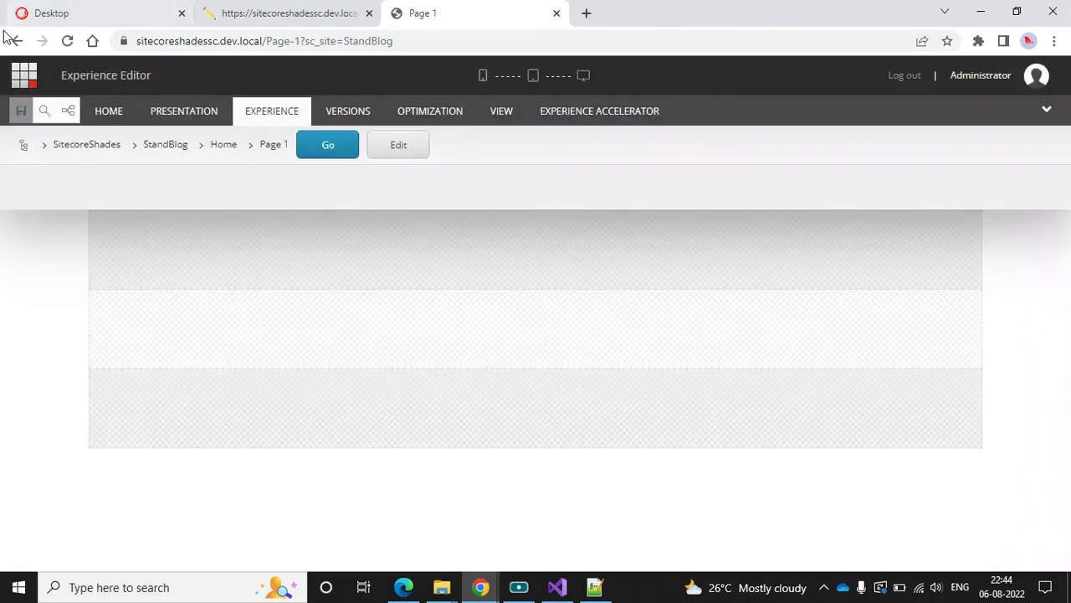
click(17, 40)
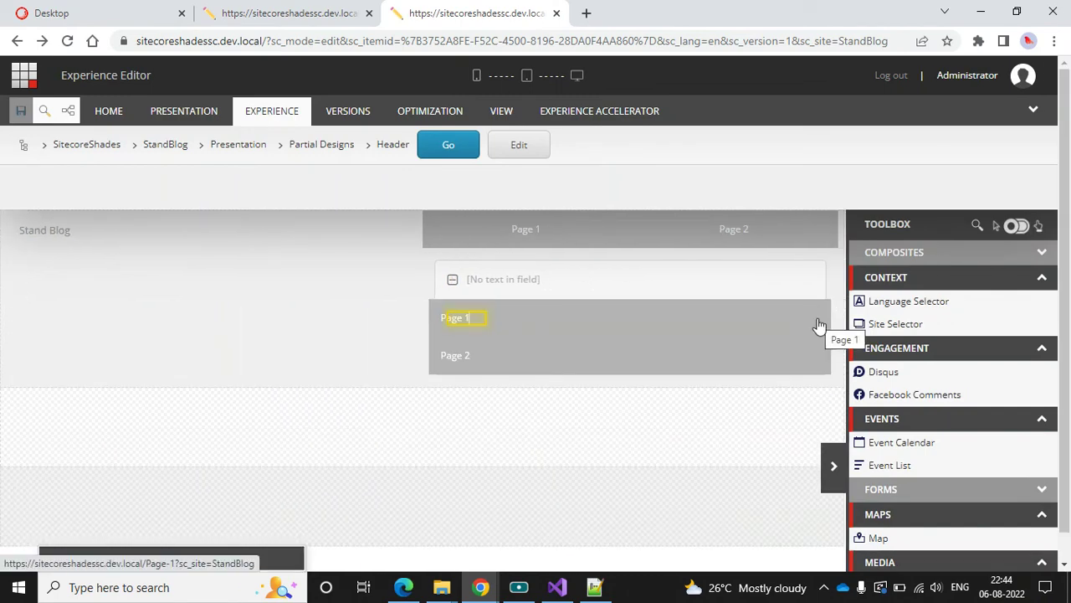
click(820, 324)
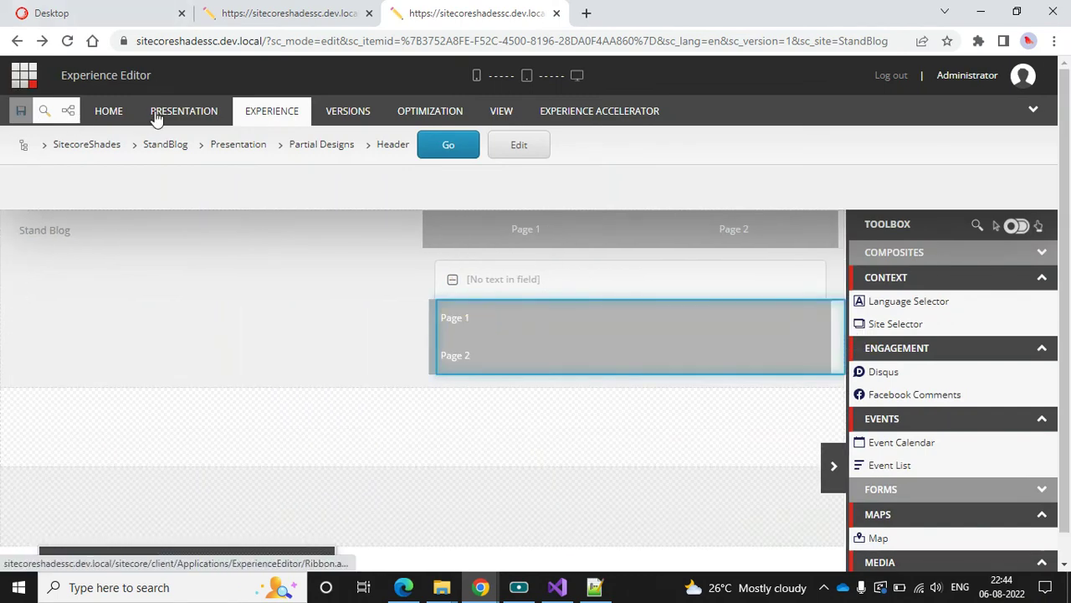
click(173, 113)
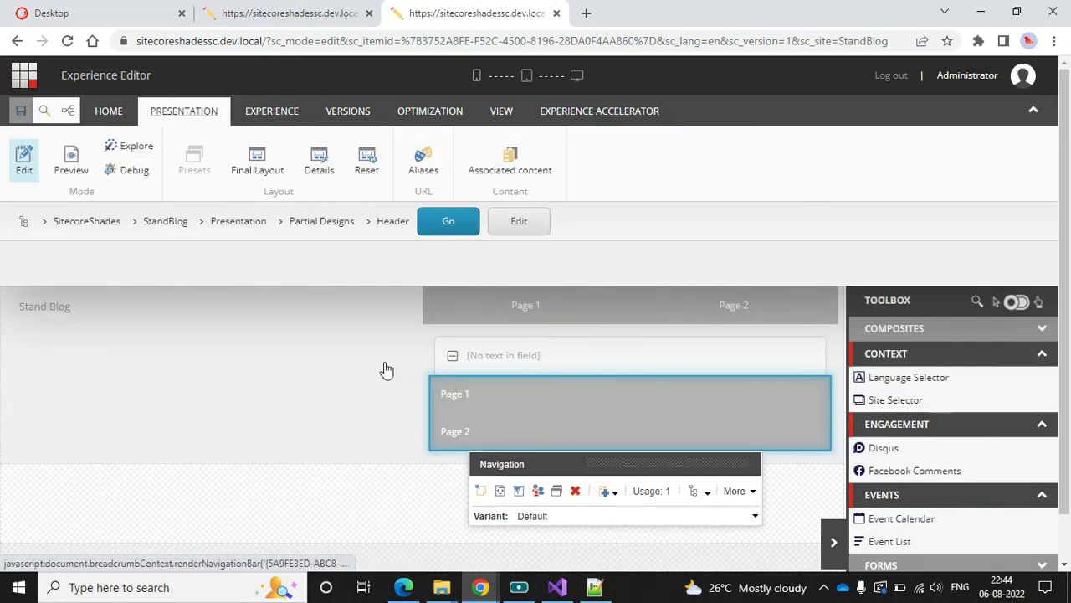
click(752, 492)
click(782, 548)
Step: Set the Navigation's bottom navigation level to 1 and its navigation filter to Main Navigation, and apply the properties
scroll(467, 309, down, 6)
scroll(496, 311, down, 4)
scroll(495, 311, up, 3)
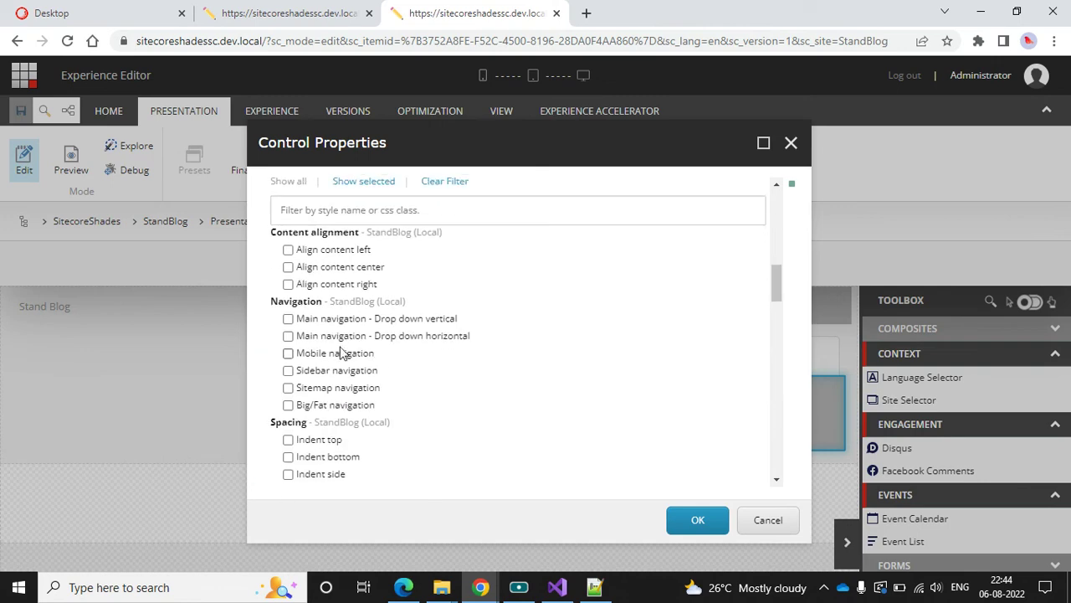
scroll(663, 342, down, 8)
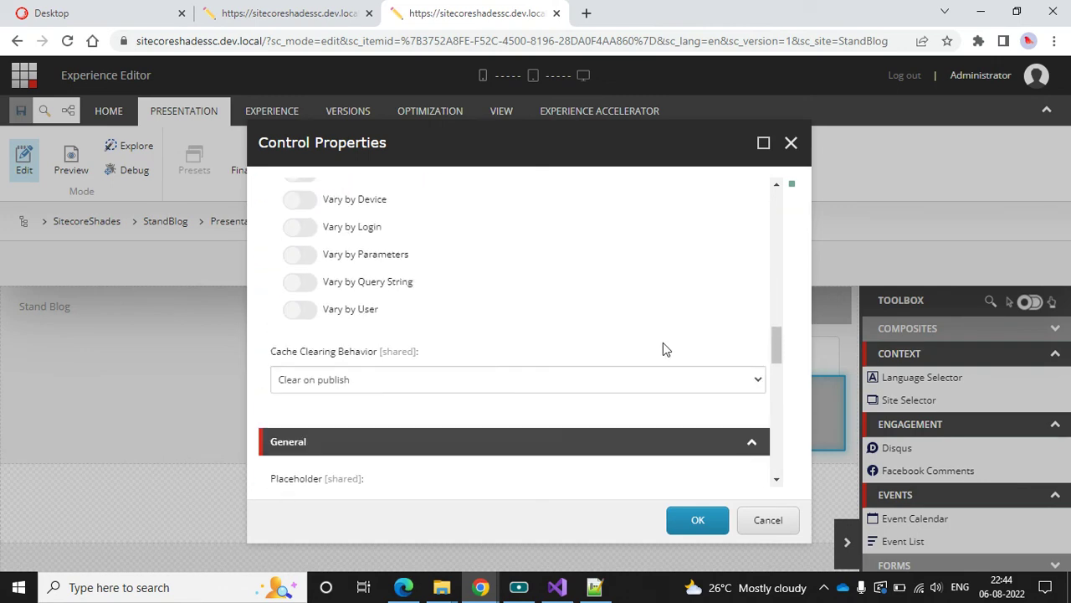
scroll(664, 350, up, 12)
scroll(663, 350, up, 4)
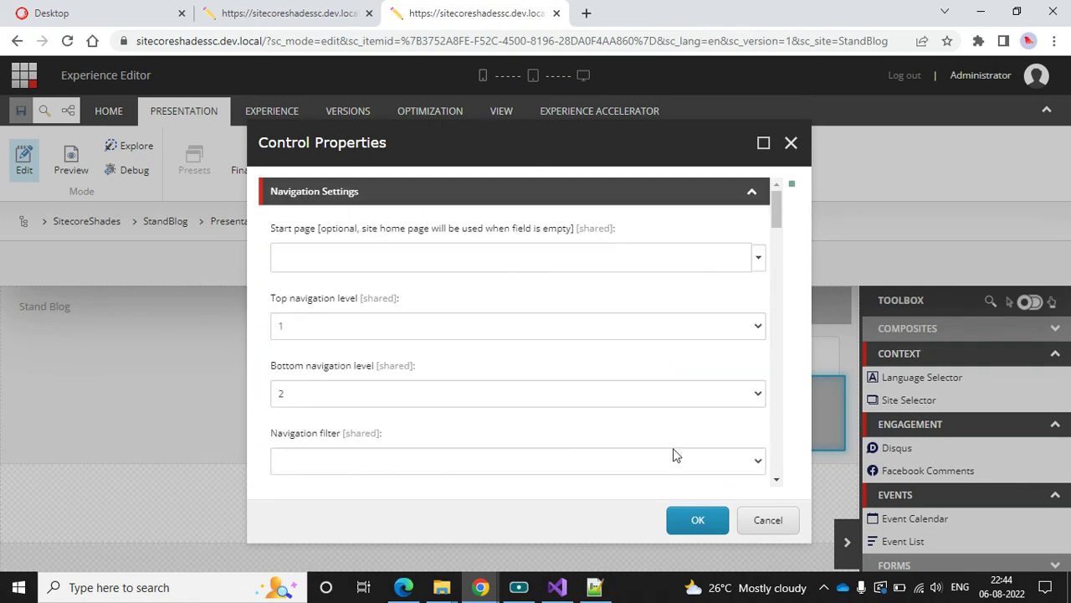
click(434, 400)
click(428, 430)
click(584, 462)
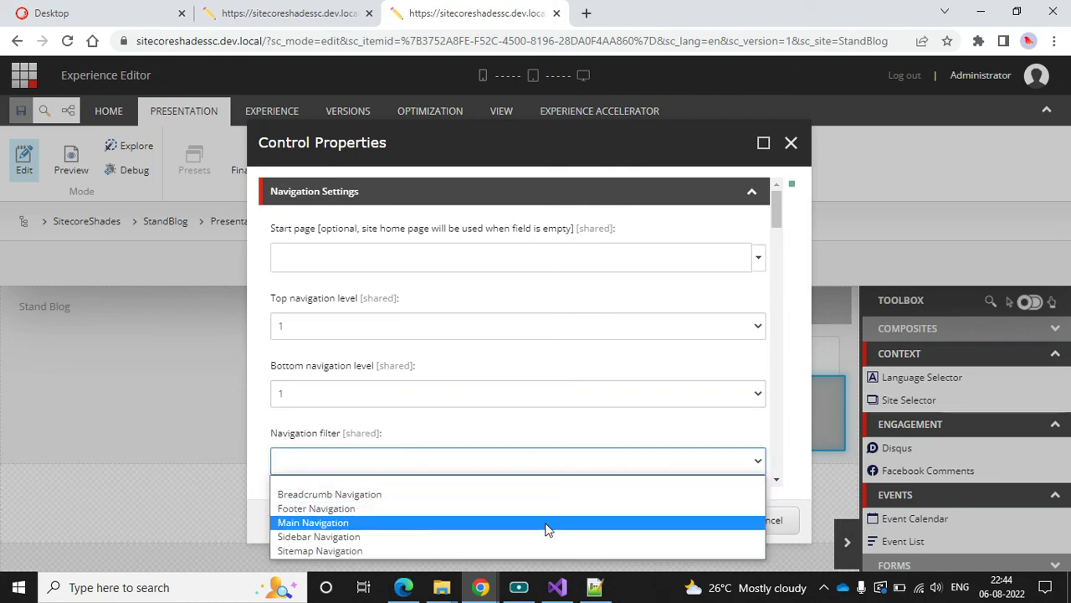
click(548, 523)
scroll(692, 392, down, 2)
click(695, 522)
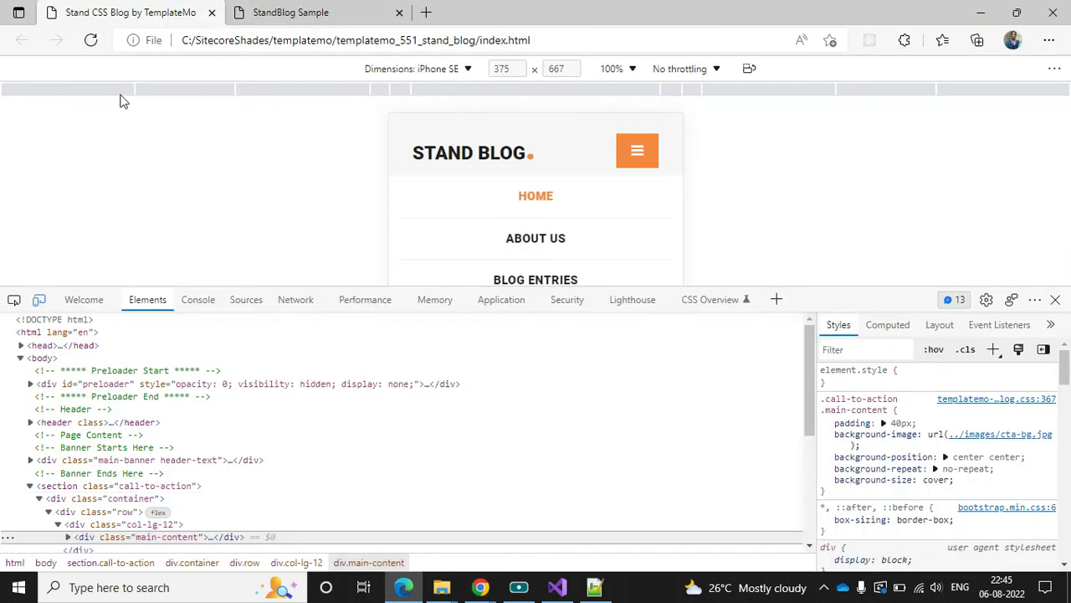
Step: Reload the standblog.dev.local page in Edge and expand the header toggle to check the navigation inside it
click(285, 13)
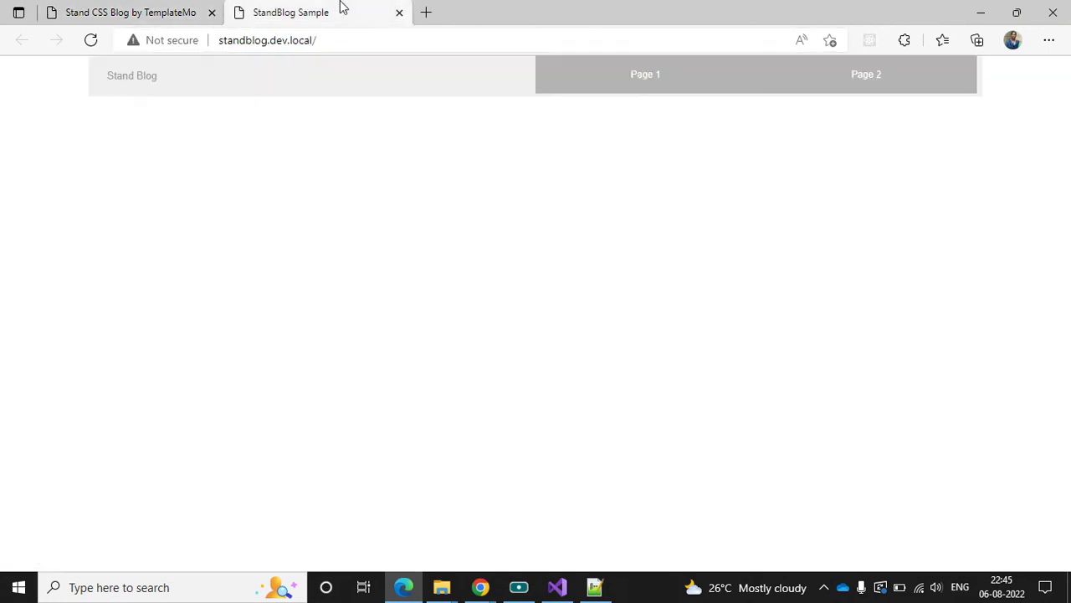
click(91, 40)
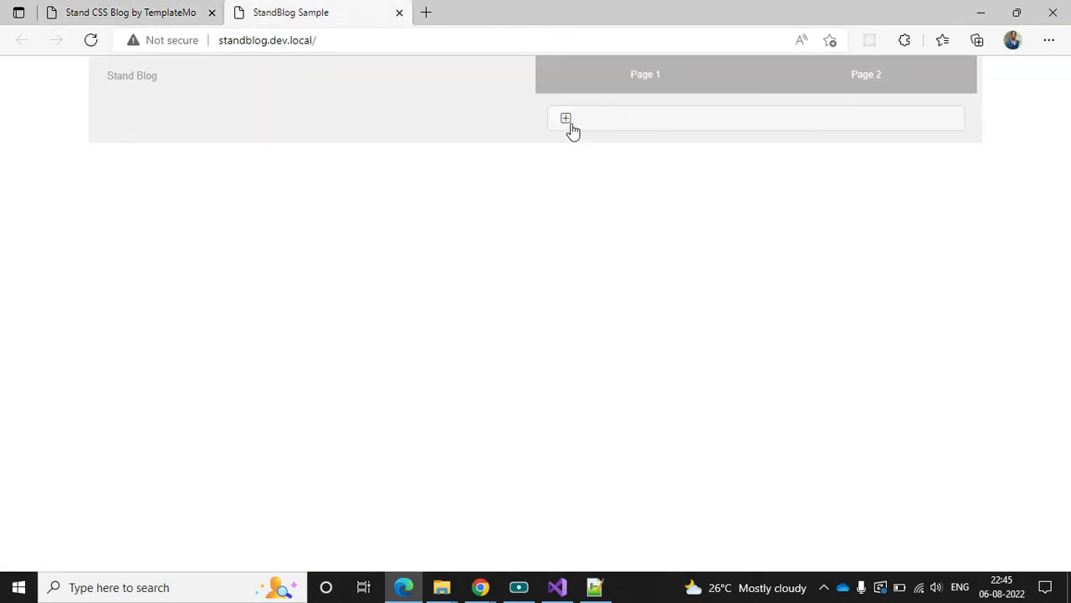
click(567, 121)
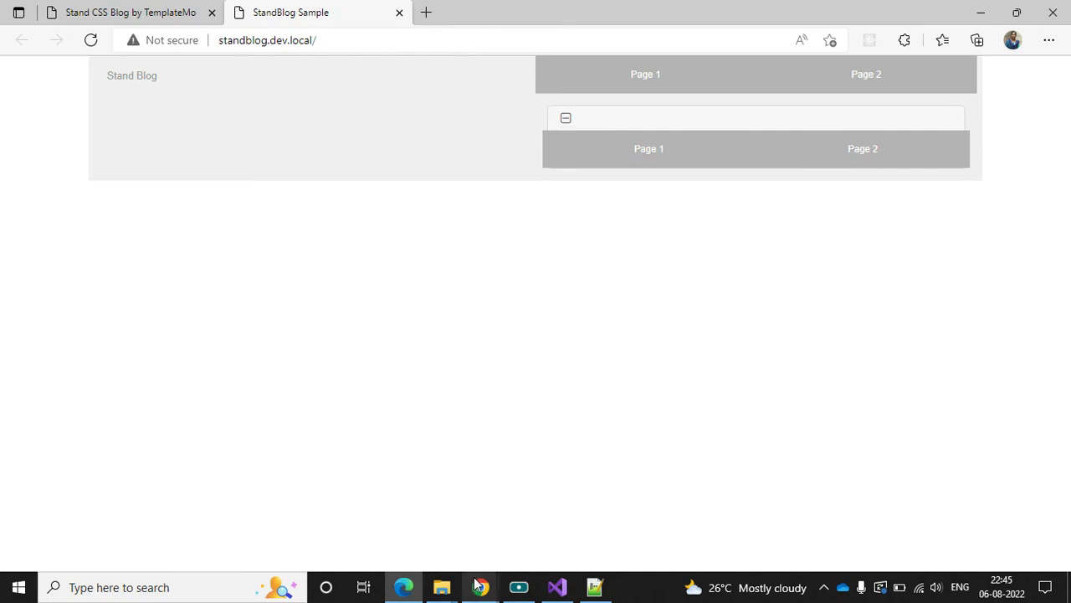
Step: Return to the Header partial design in Chrome and open the Toggle component's advanced grid layout settings
mouse_move(481, 587)
click(402, 515)
click(596, 310)
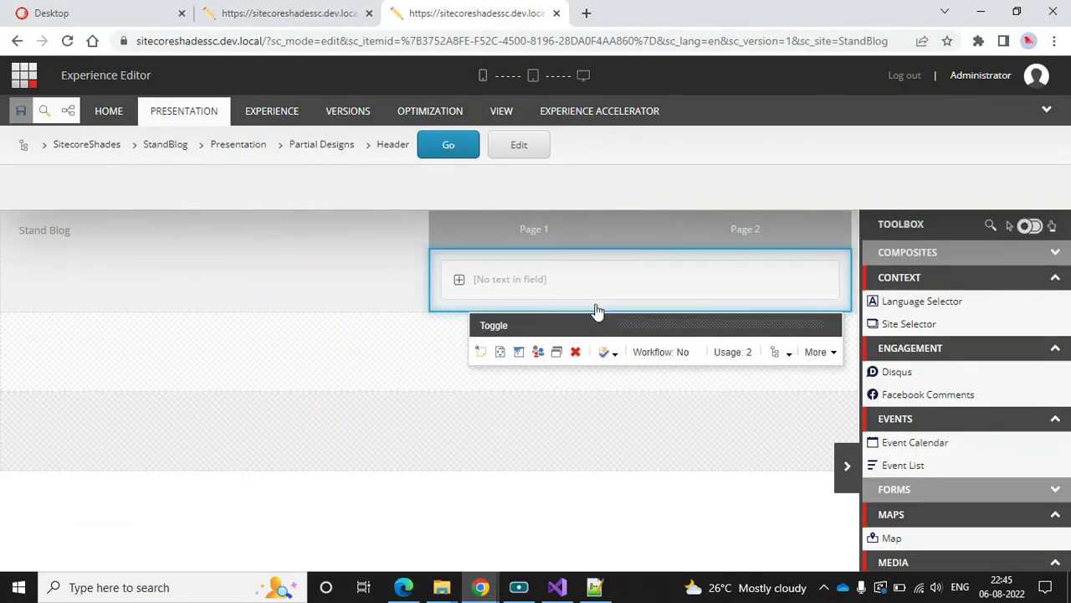
click(519, 351)
click(351, 215)
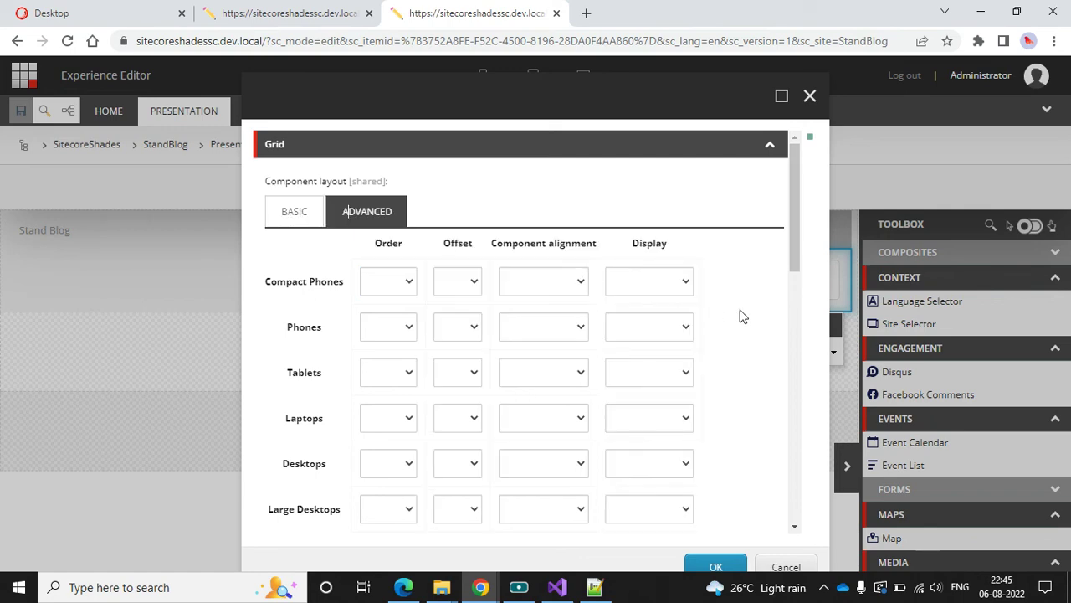
Step: Set the Toggle's display to None for Desktops and Inline for Compact Phones, and apply the properties
scroll(669, 318, down, 1)
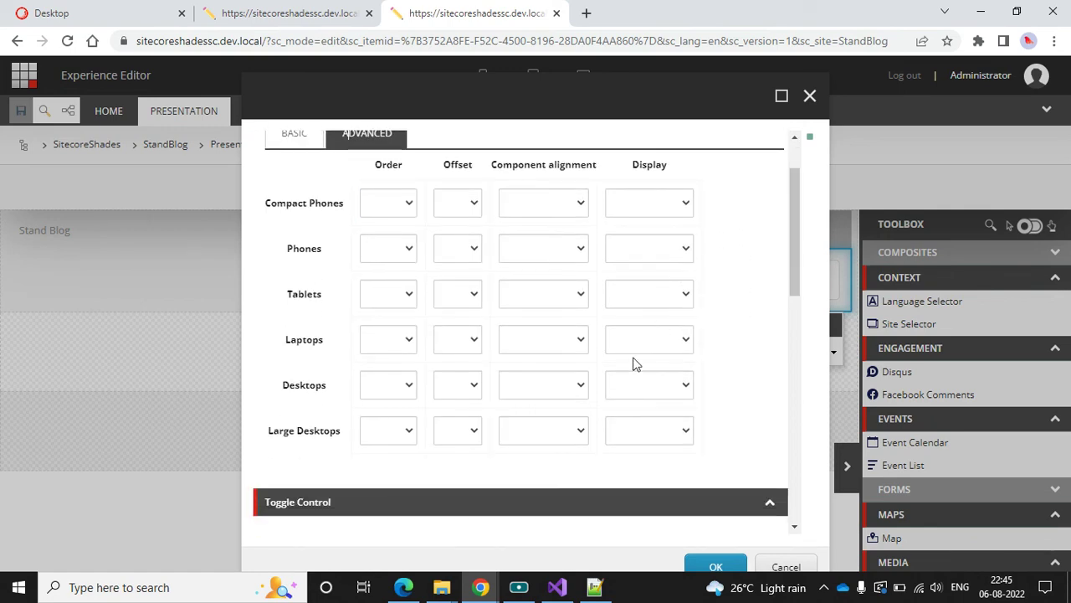
click(644, 385)
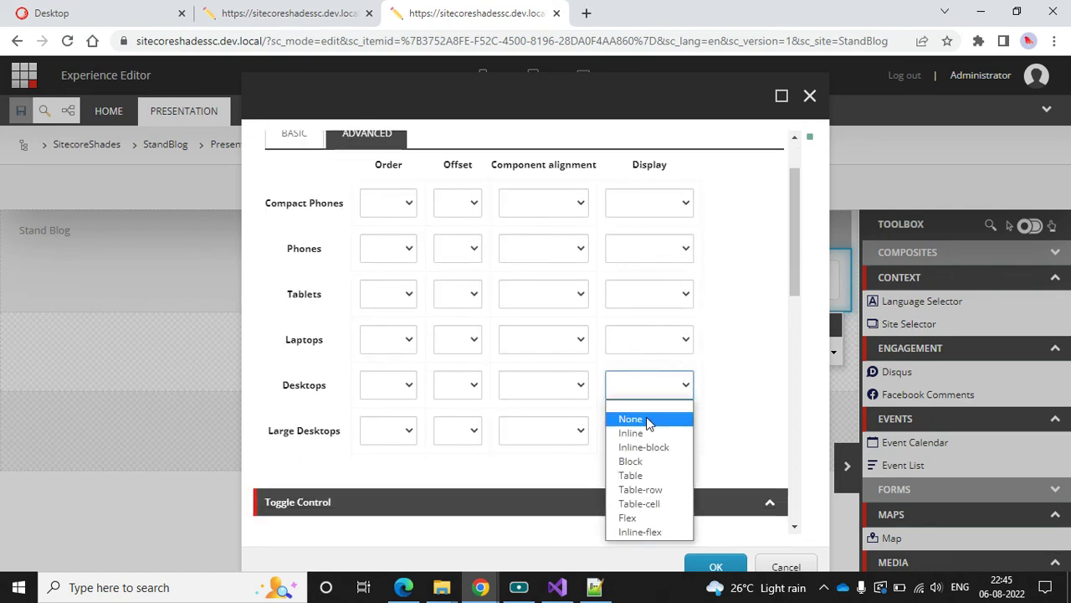
click(648, 419)
click(674, 208)
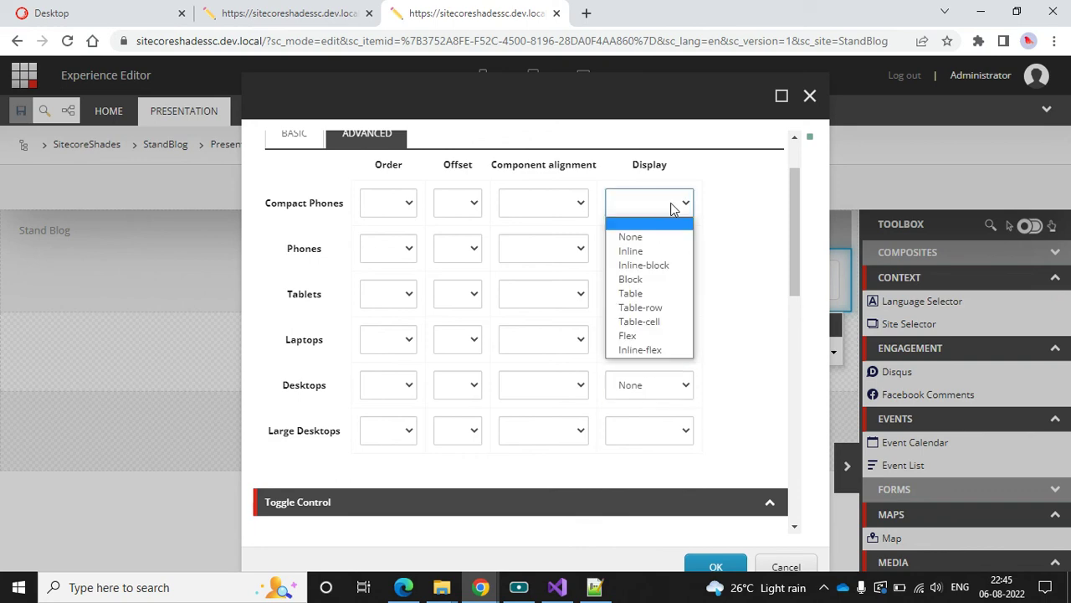
click(669, 249)
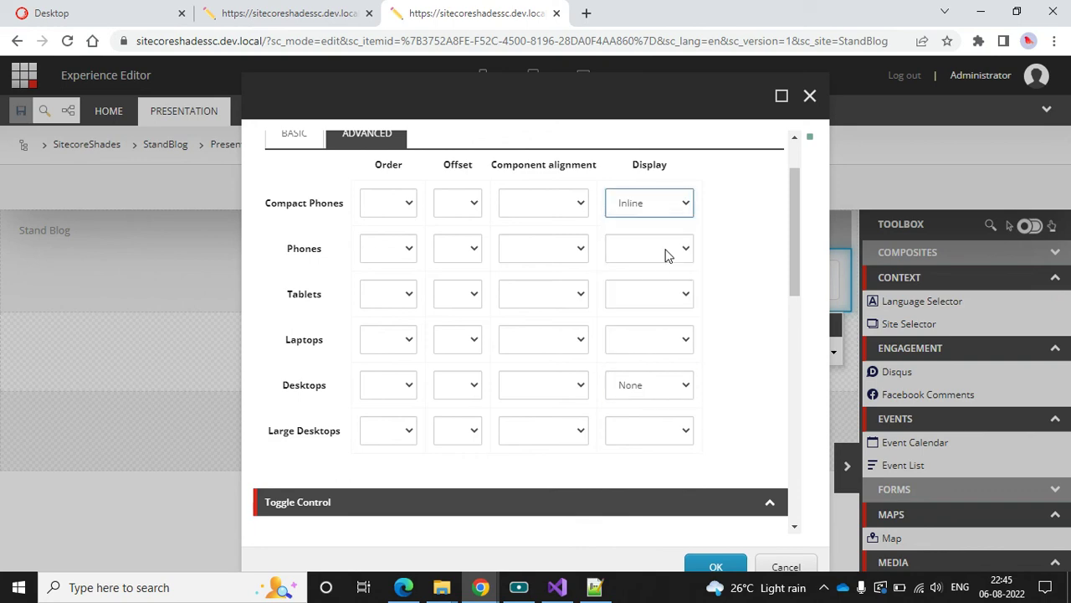
click(718, 563)
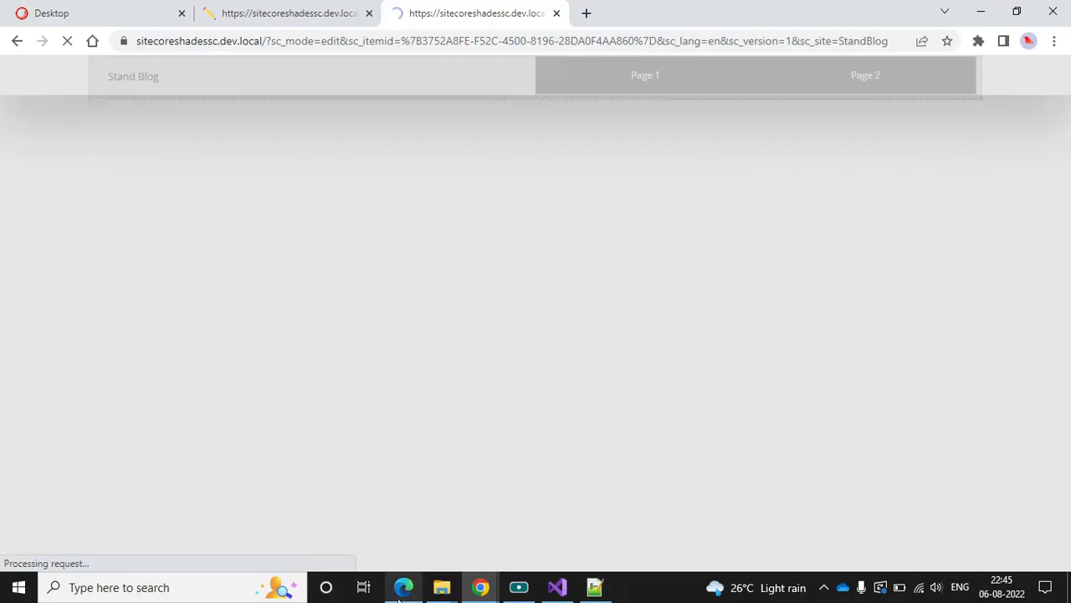
Step: Reload standblog.dev.local in Edge, inspect the page in the iPhone SE device emulation, and test the header toggle
key(alt+Tab)
click(84, 42)
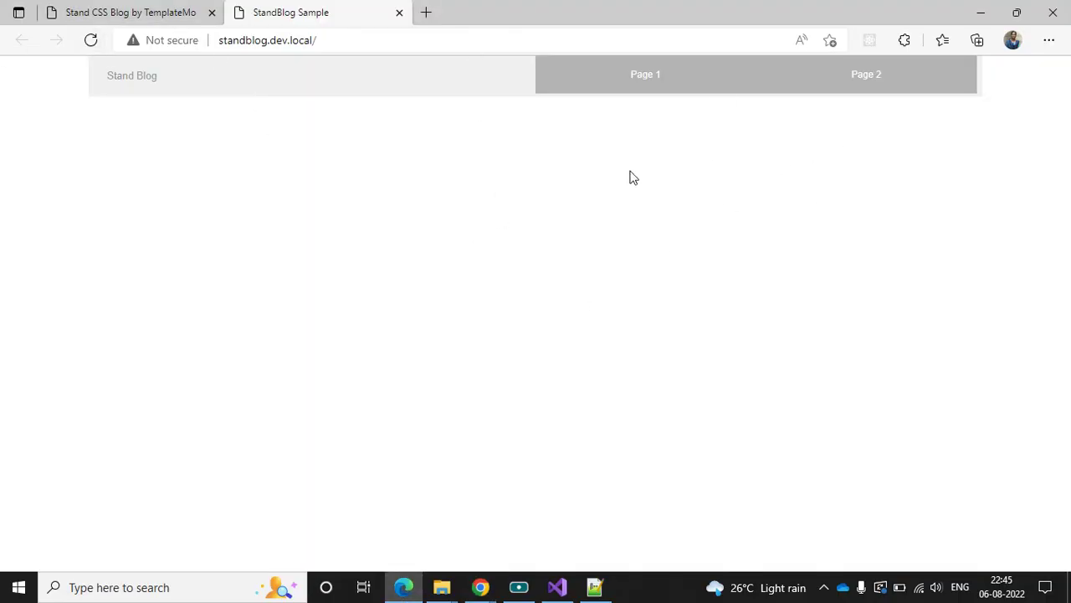
right_click(674, 177)
click(748, 558)
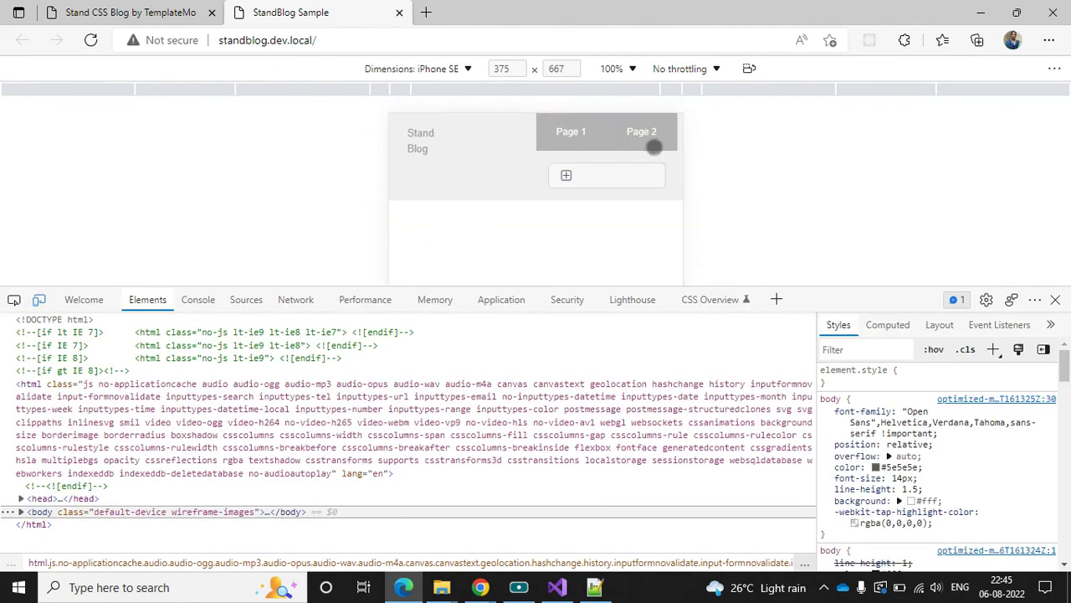
click(567, 174)
click(574, 151)
Step: Return to the Header partial design in Chrome, select the Navigation component in column-2-2, and open its component properties
mouse_move(480, 587)
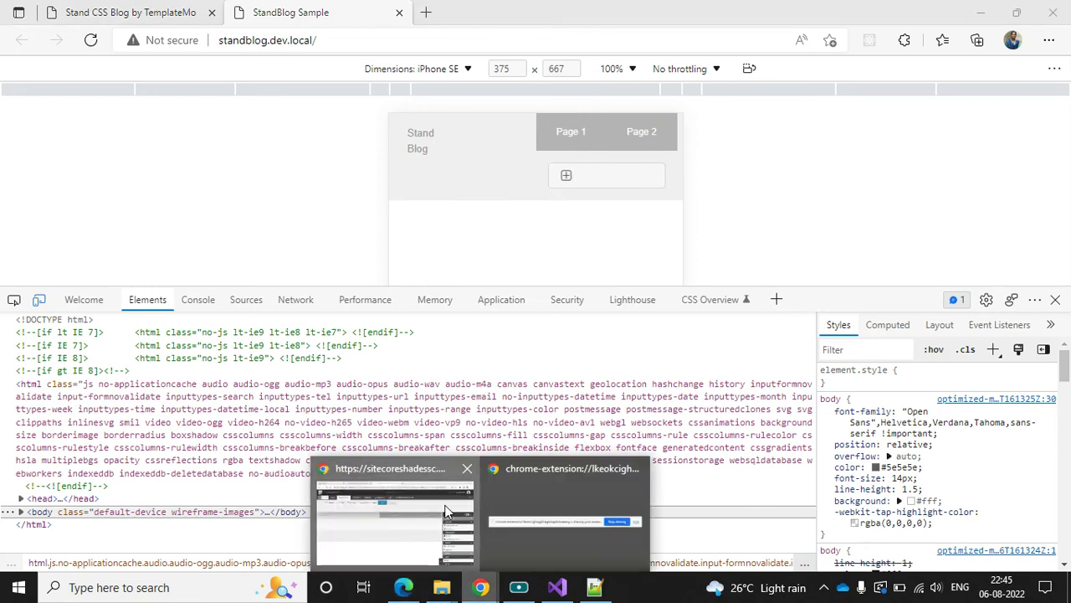
click(394, 523)
click(731, 253)
click(561, 256)
click(535, 232)
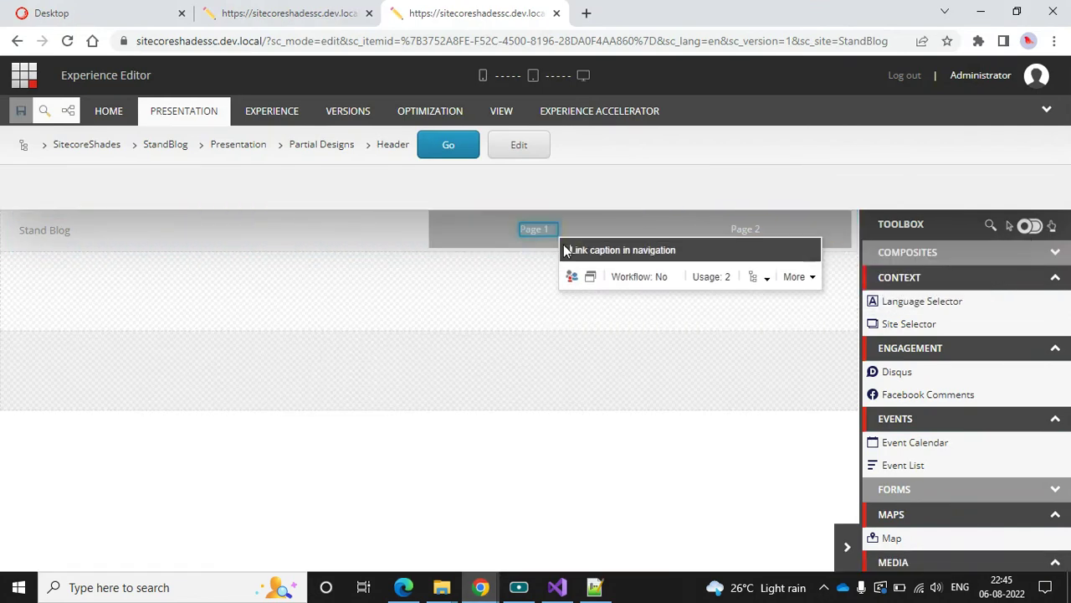
click(759, 281)
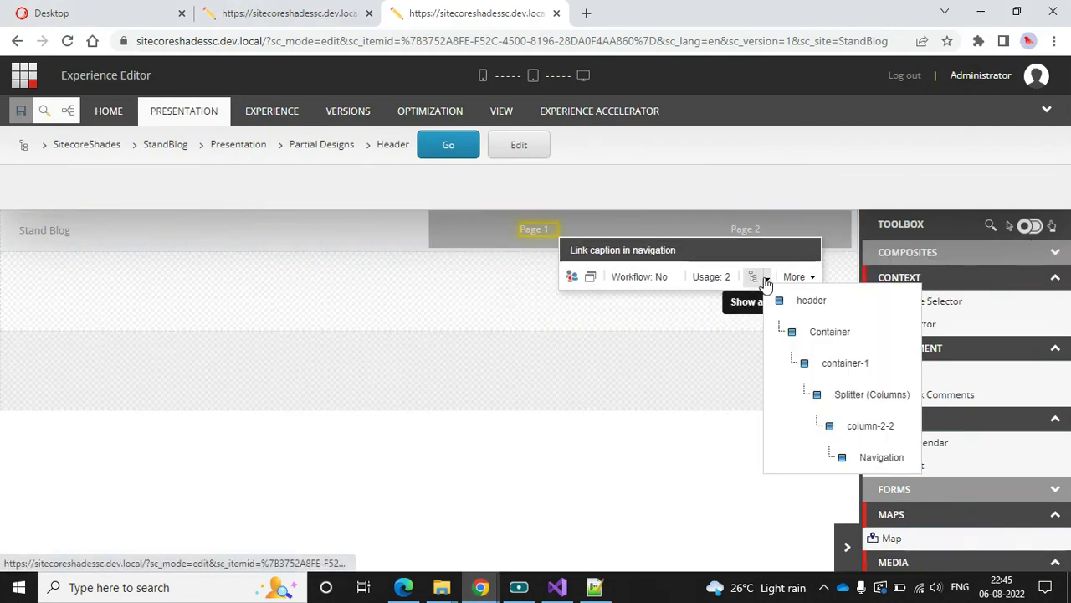
click(832, 437)
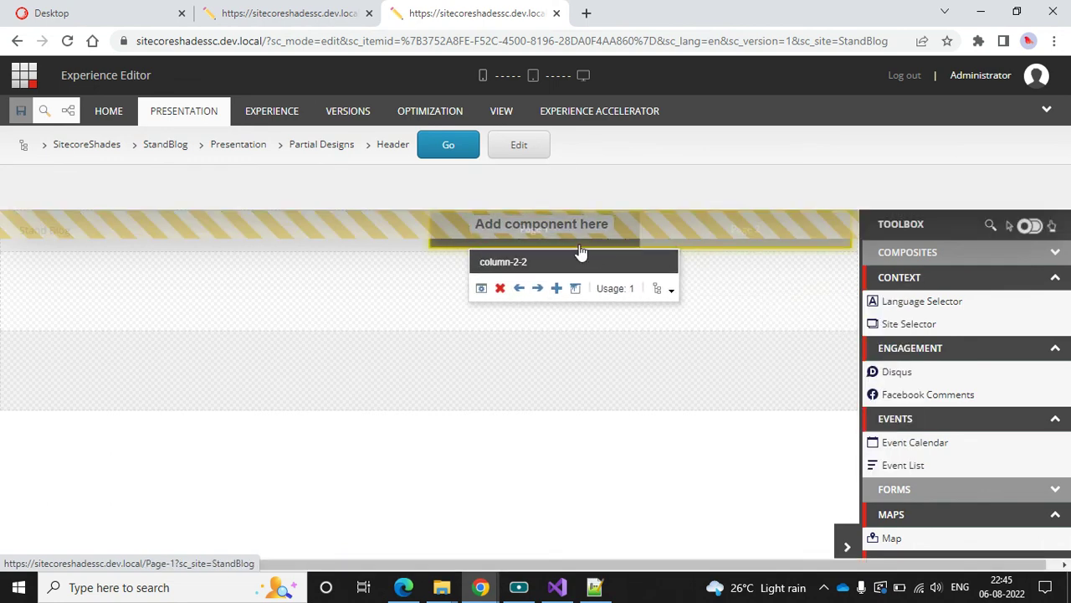
click(667, 291)
click(644, 236)
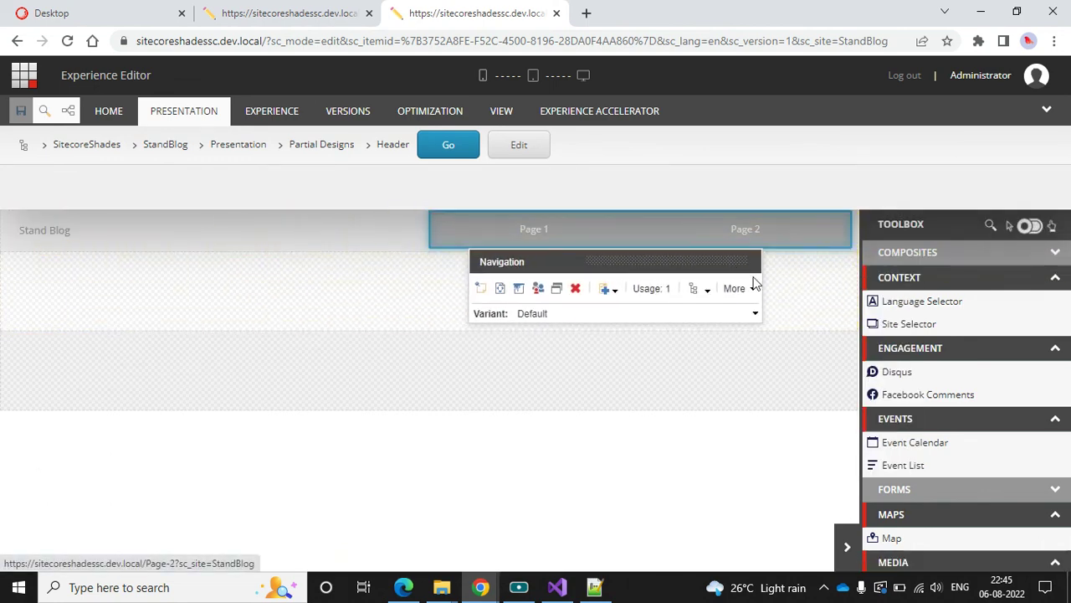
click(518, 288)
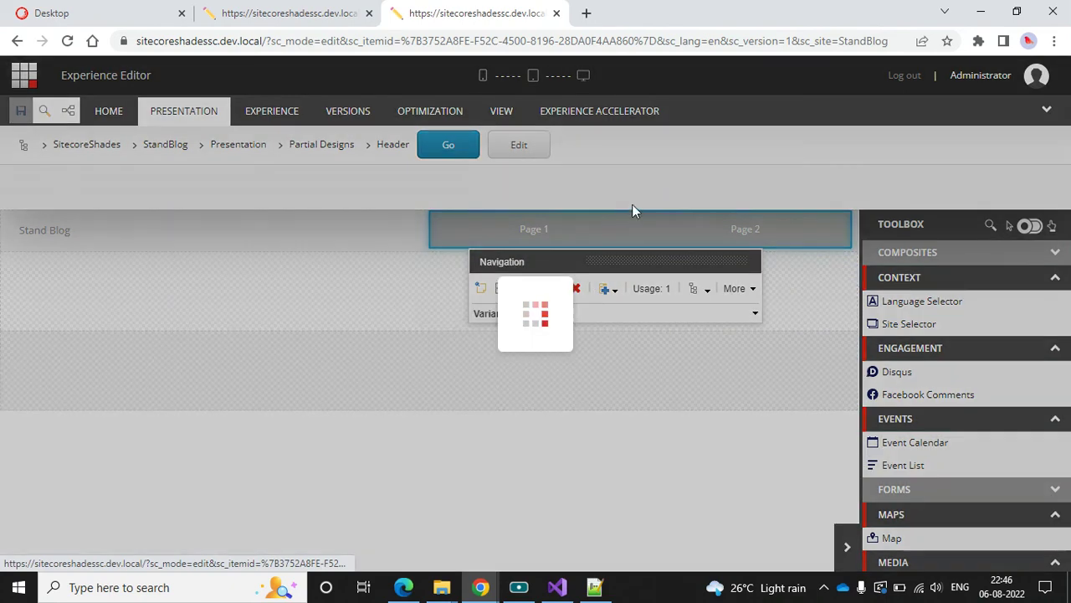
Step: Set the Navigation's display to None for Compact Phones and Inline for Desktops, and apply the properties
click(641, 282)
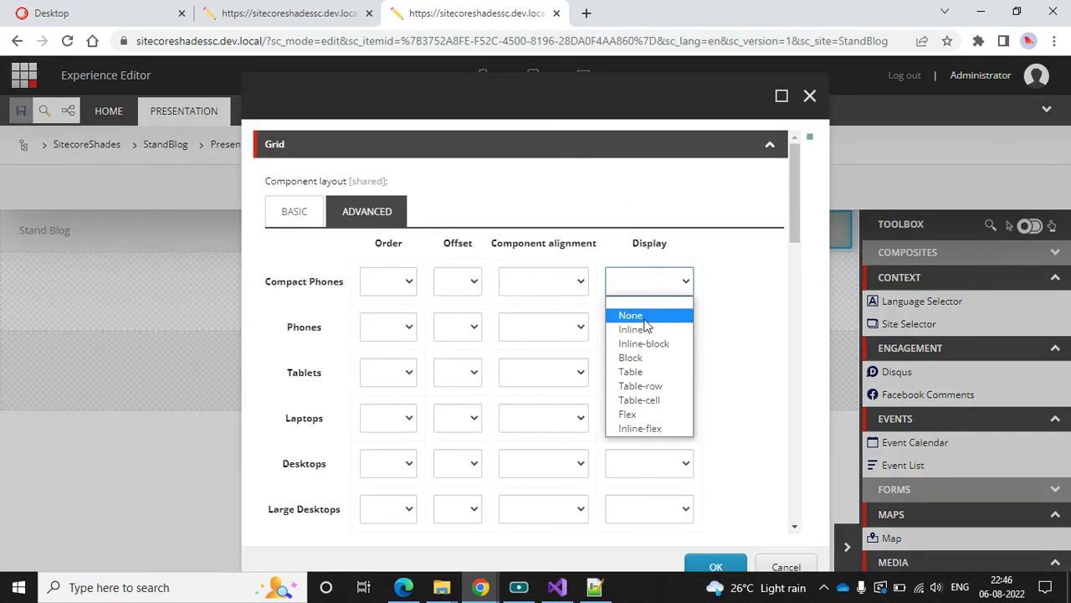
click(645, 318)
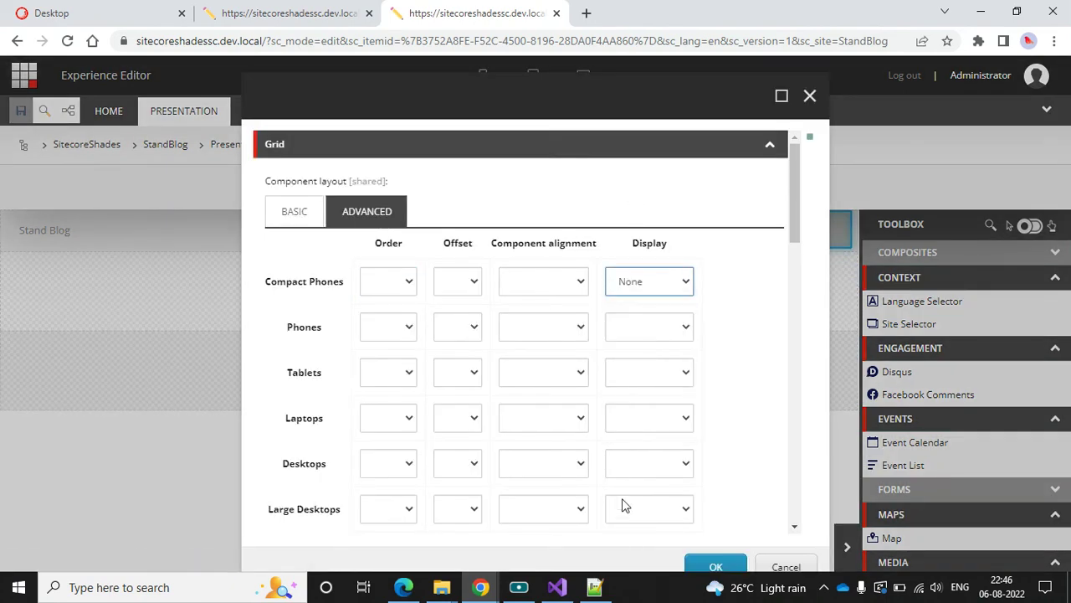
click(661, 462)
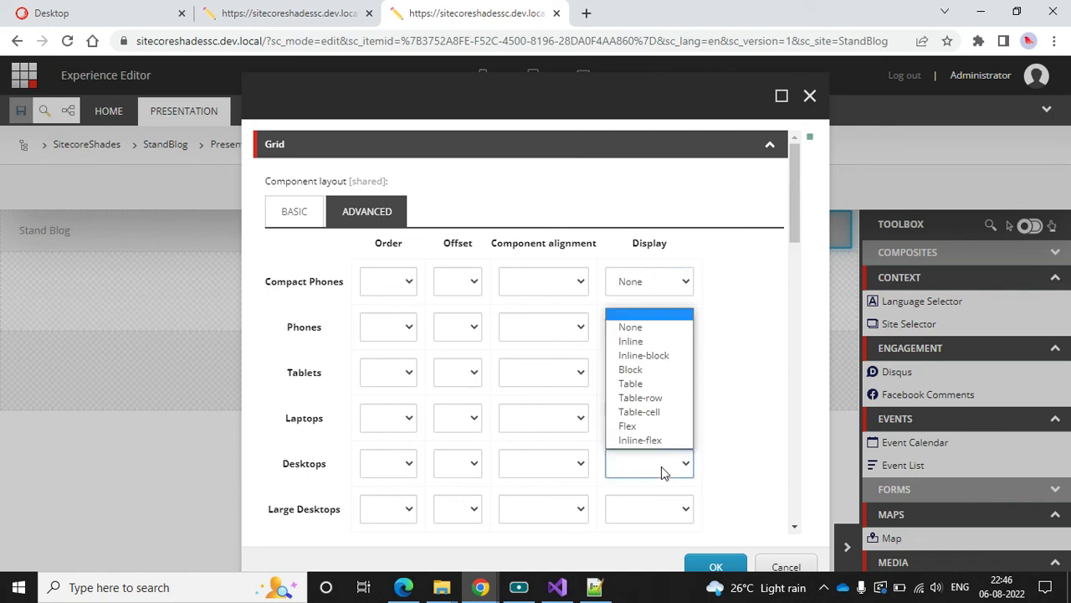
click(641, 339)
click(716, 567)
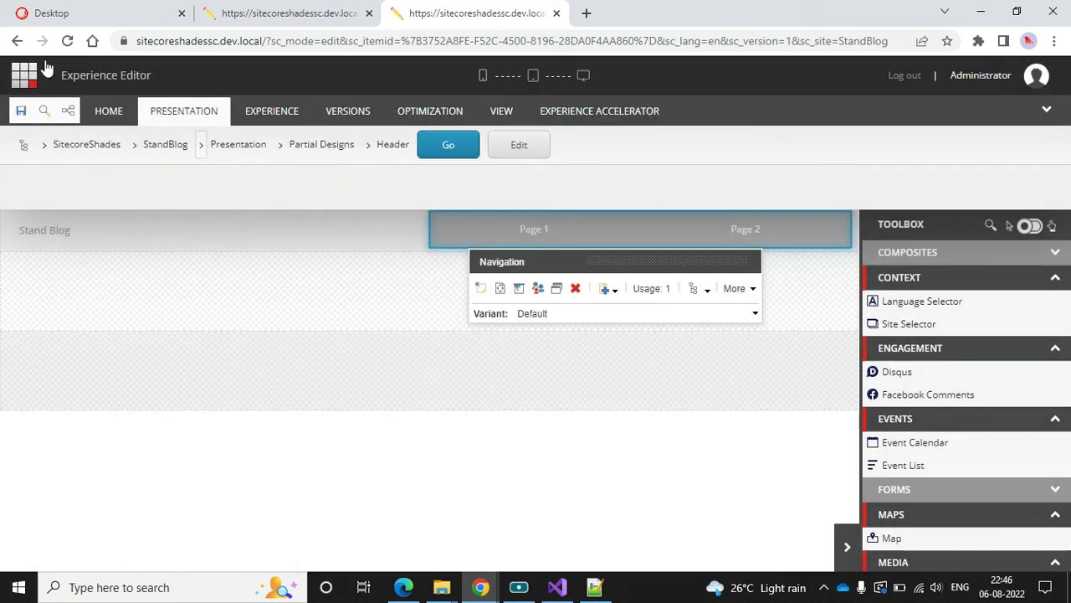
Step: Save the Header partial design and reload the standblog.dev.local page in Edge to check the emulated mobile header
click(21, 111)
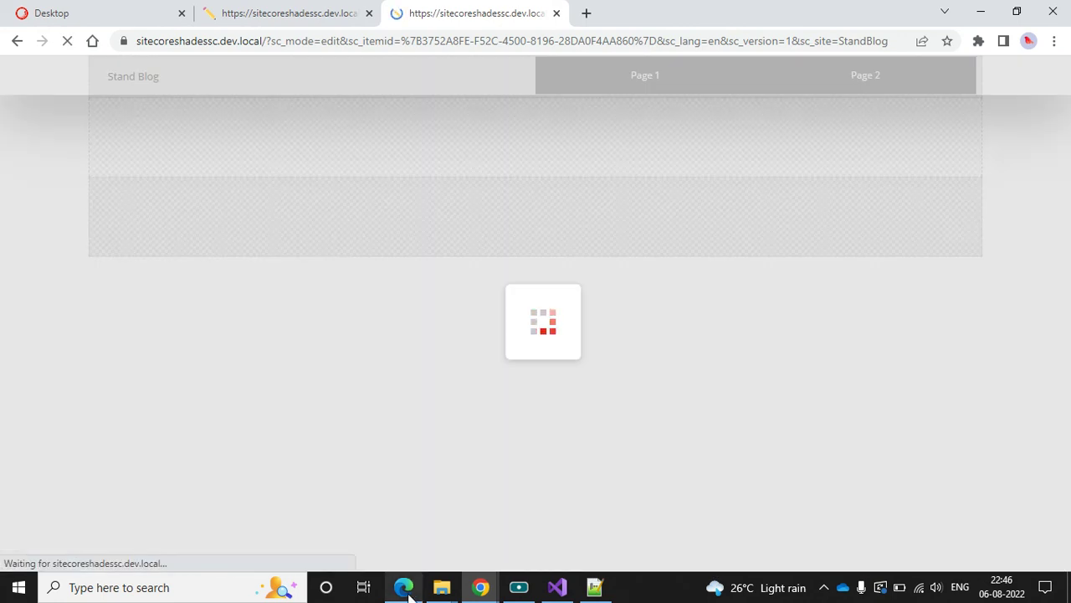
click(406, 588)
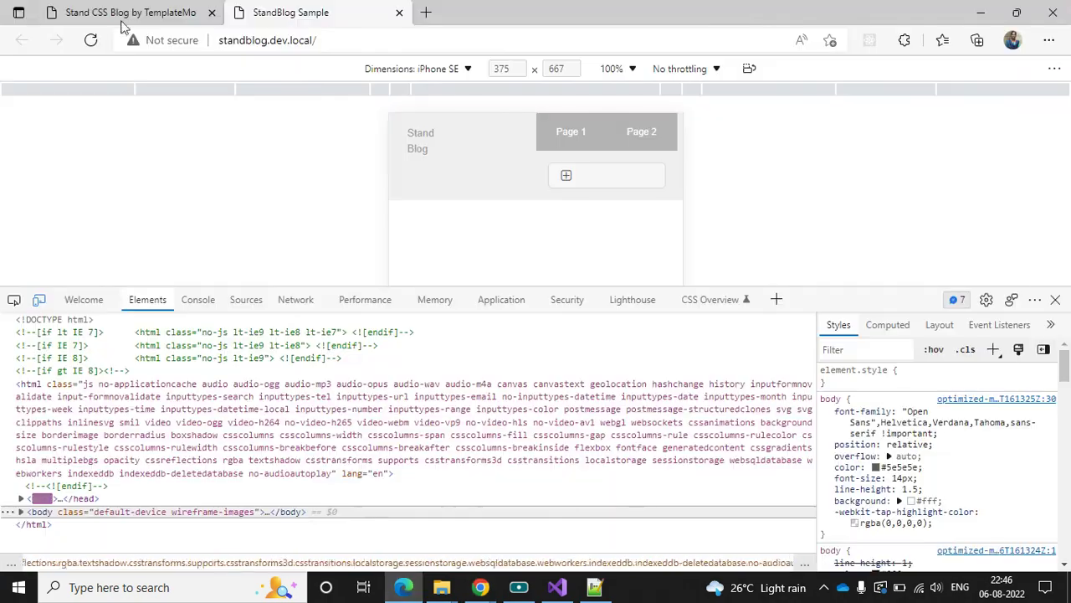
click(91, 41)
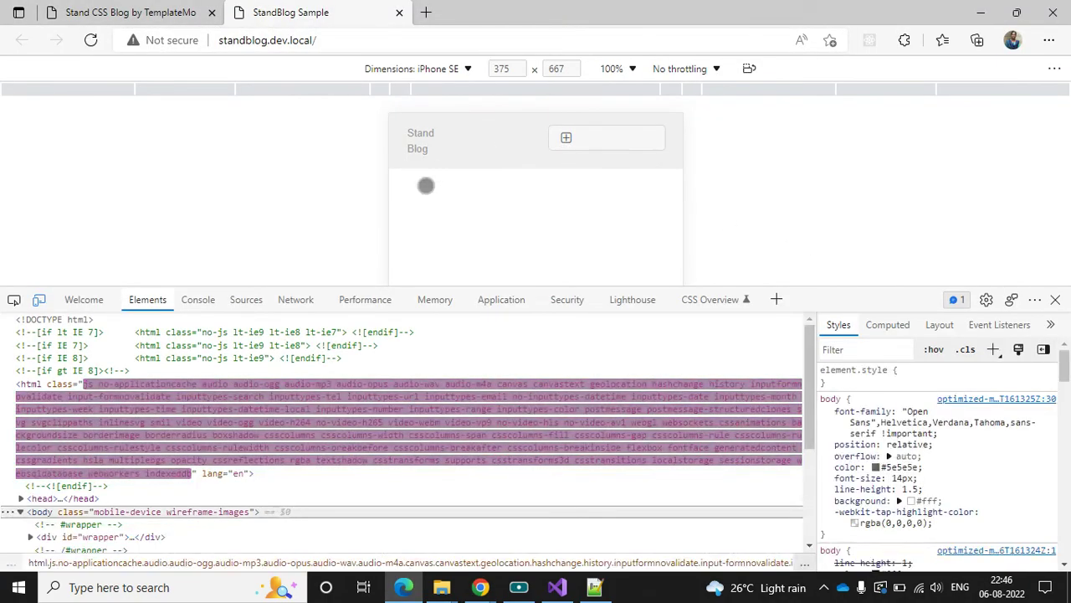